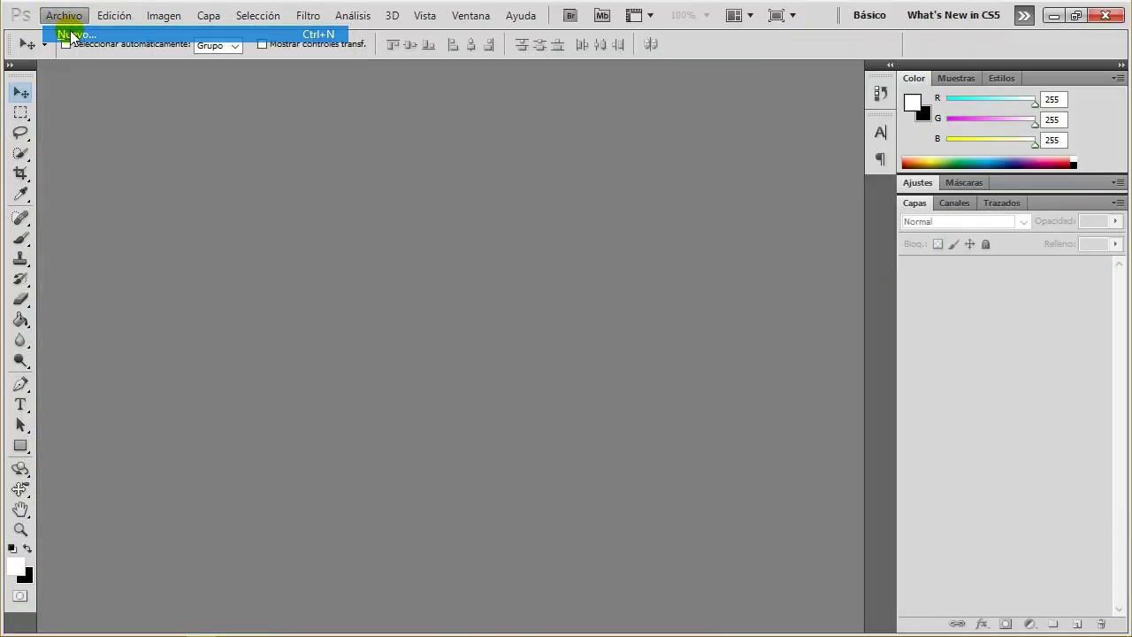
- Create a new 1280 × 720 px, 72 ppi document with a transparent background
click(324, 181)
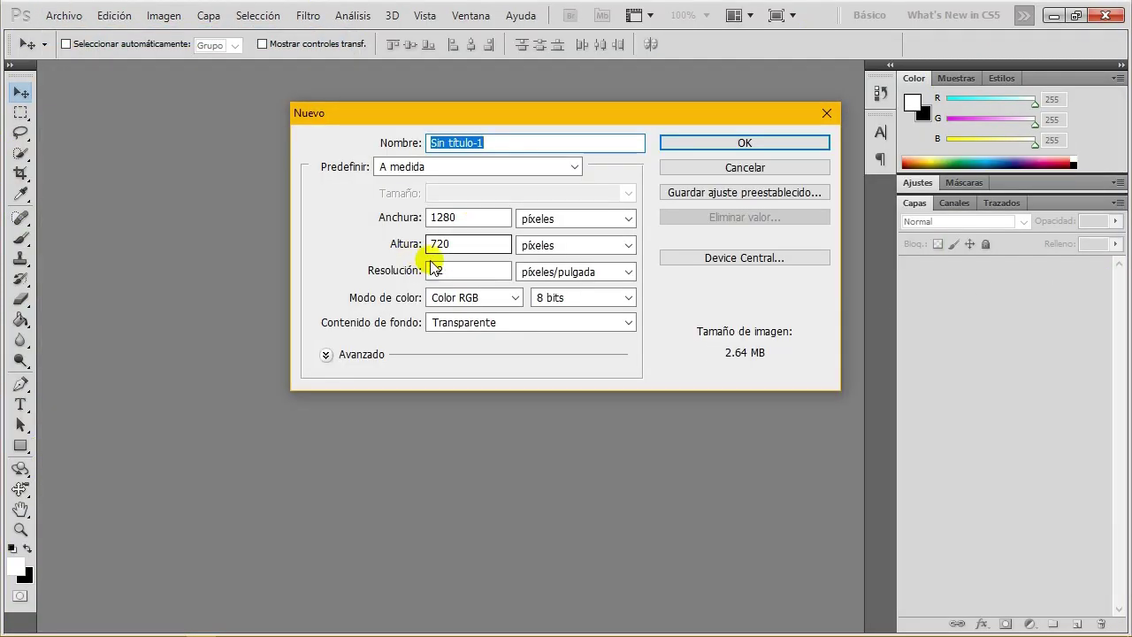
click(453, 217)
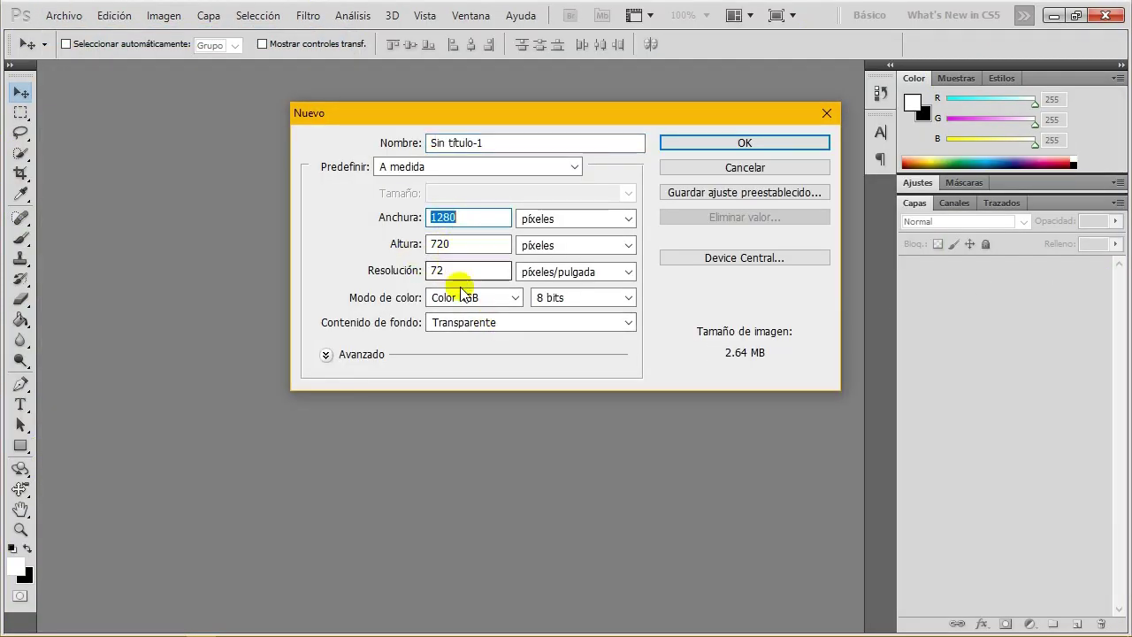
click(732, 143)
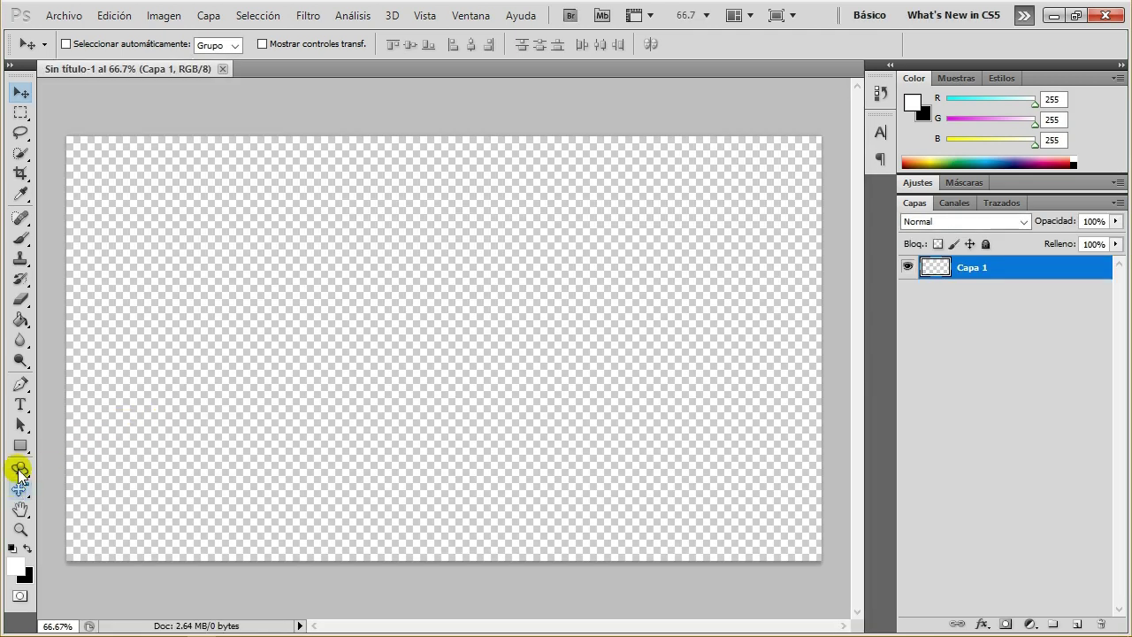
click(22, 406)
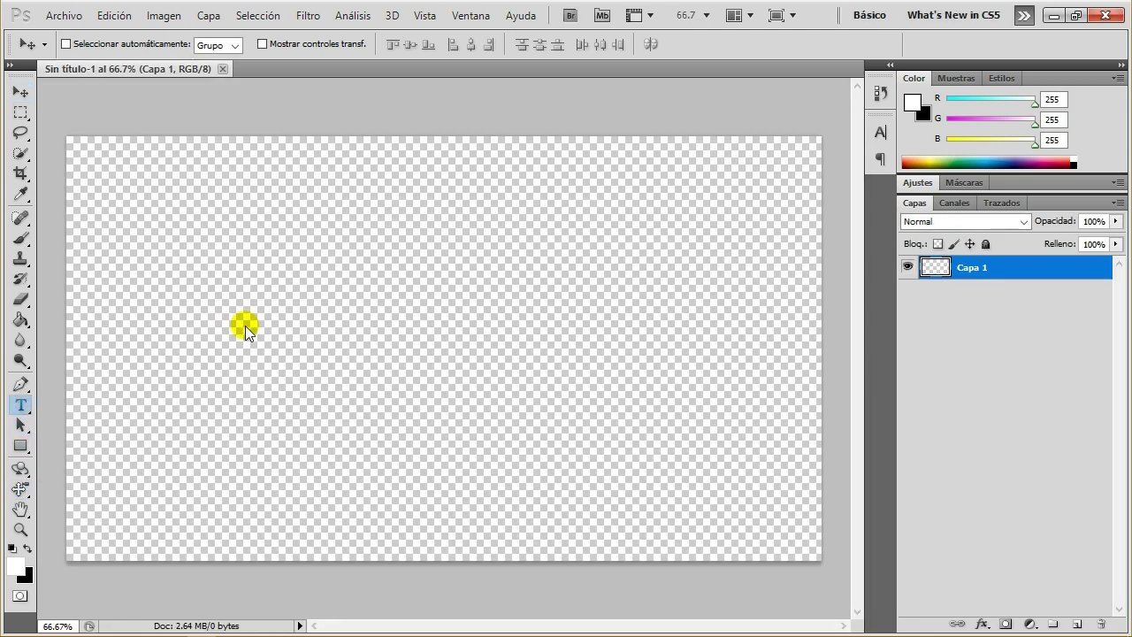
text(300)
- Type 'Better' in white 300 pt Shopie and position it in the upper middle of the canvas
click(277, 327)
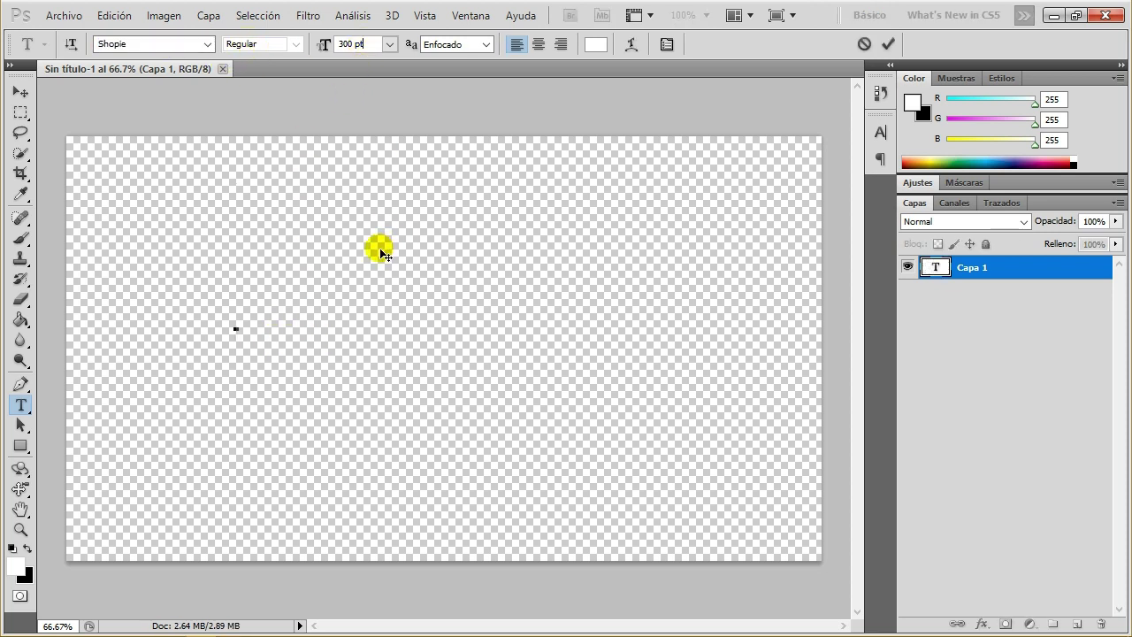
drag(385, 266, 384, 274)
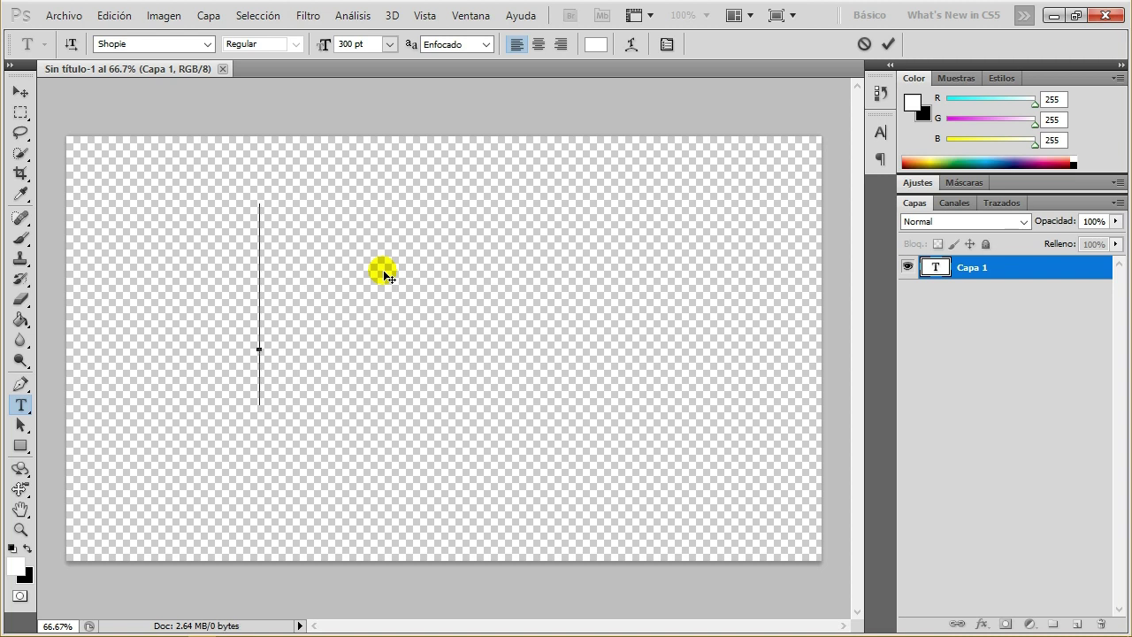
text(Better)
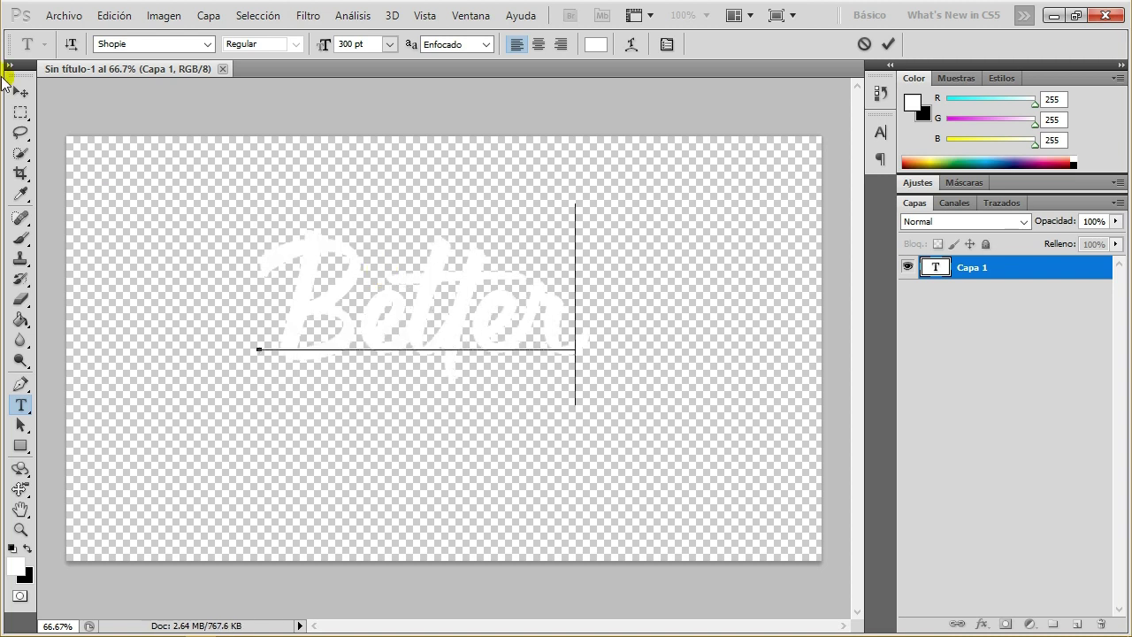
click(18, 90)
drag(438, 284, 453, 271)
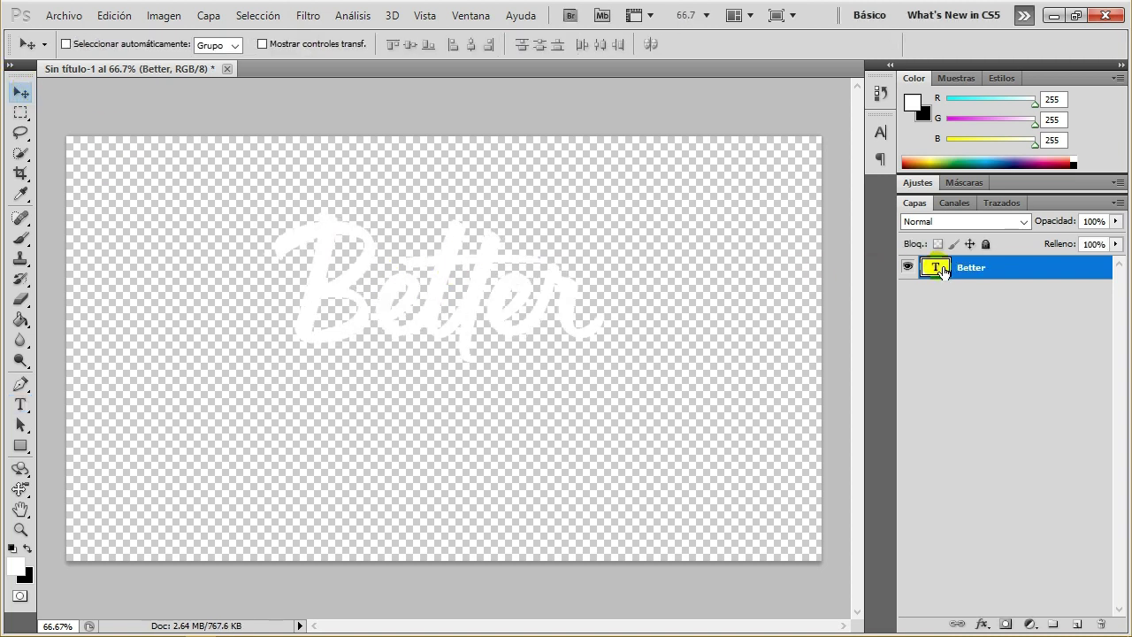
double_click(936, 267)
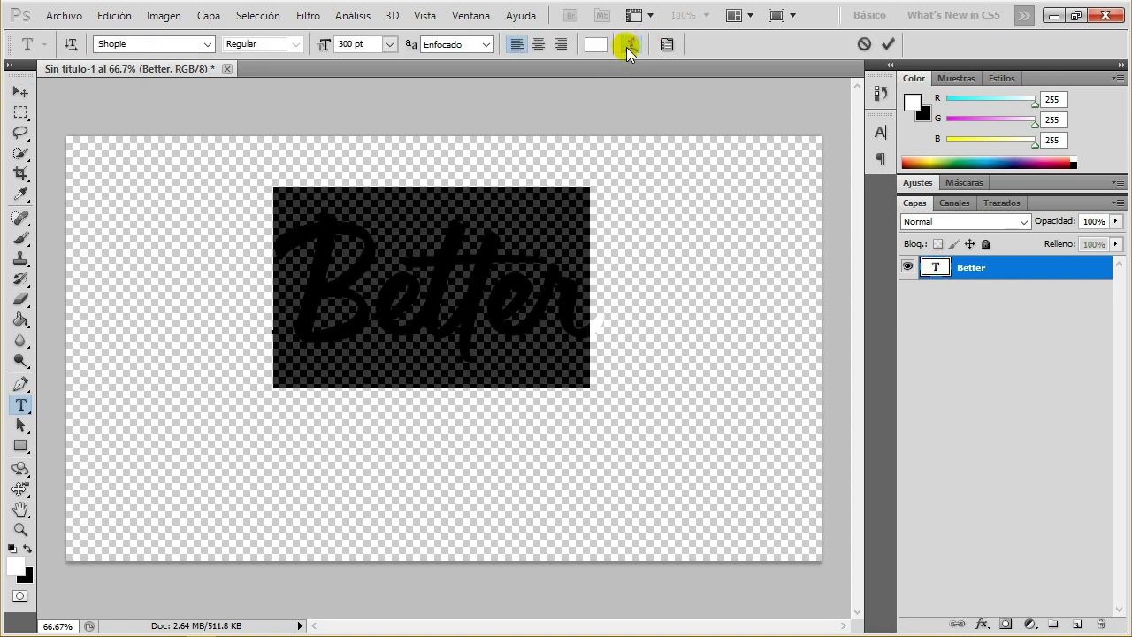
- Warp the Better text with the Arc style, 10% bend and -10% vertical distortion
click(627, 47)
click(753, 173)
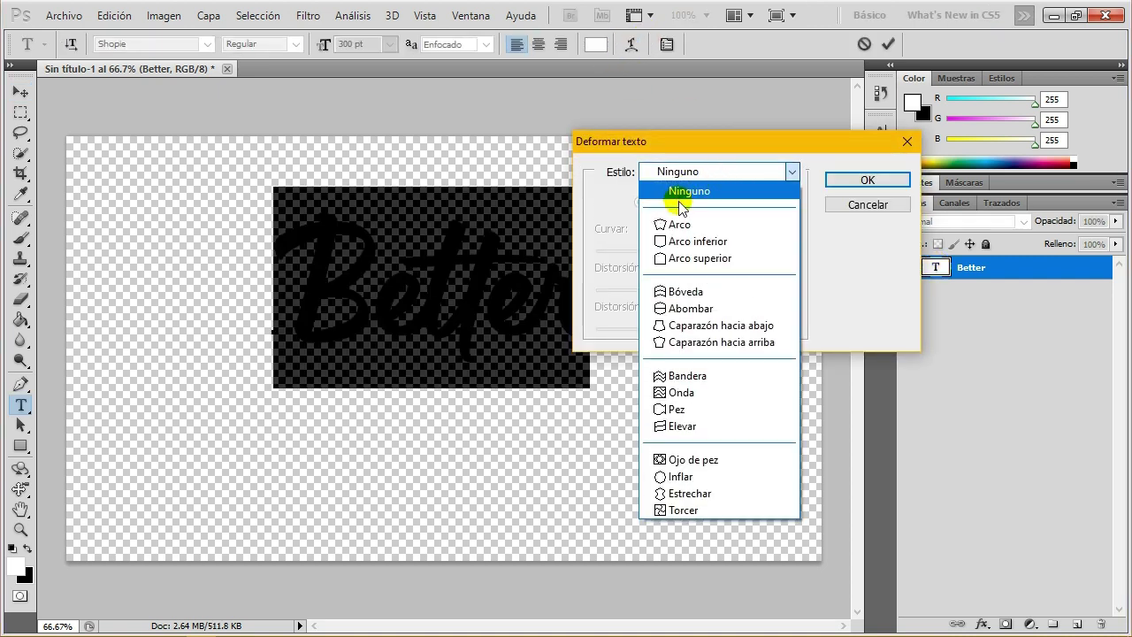
click(719, 224)
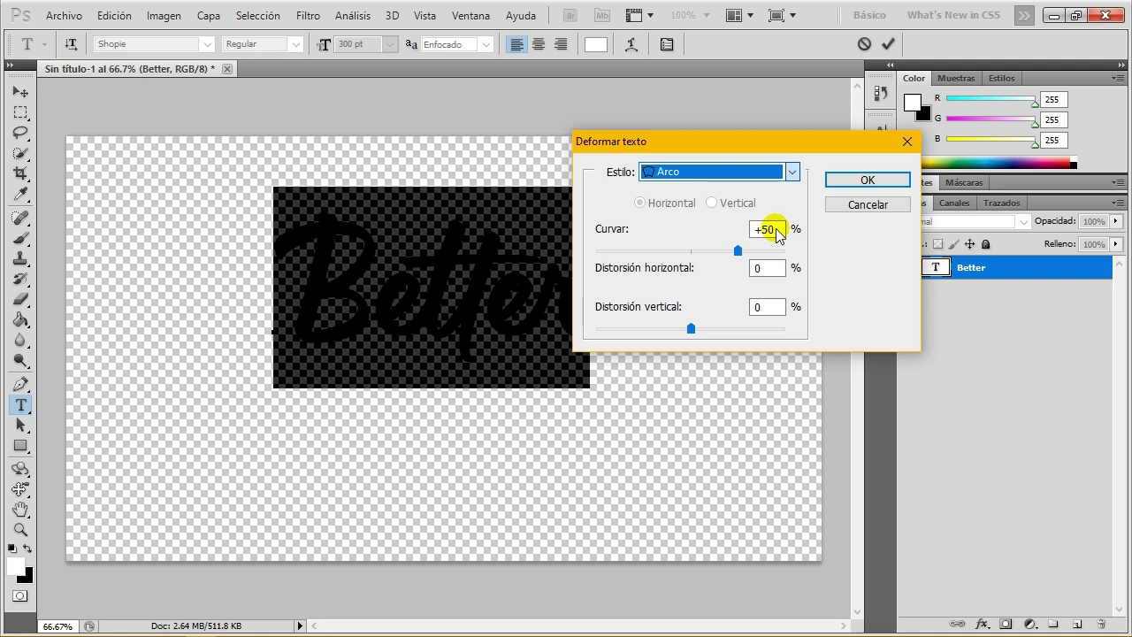
click(784, 232)
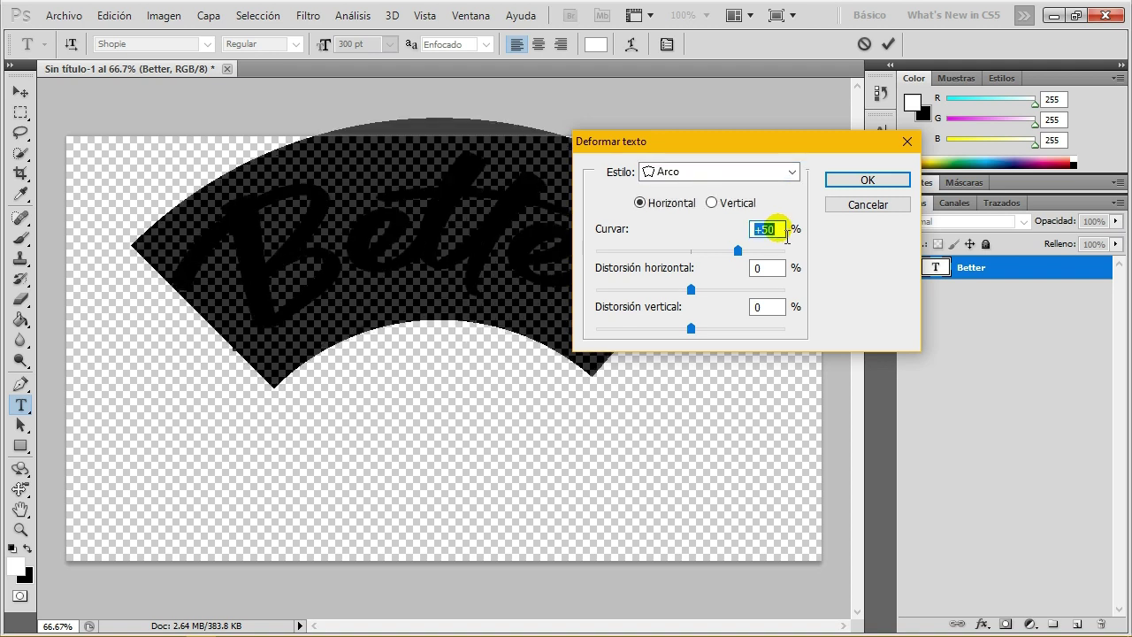
text(10)
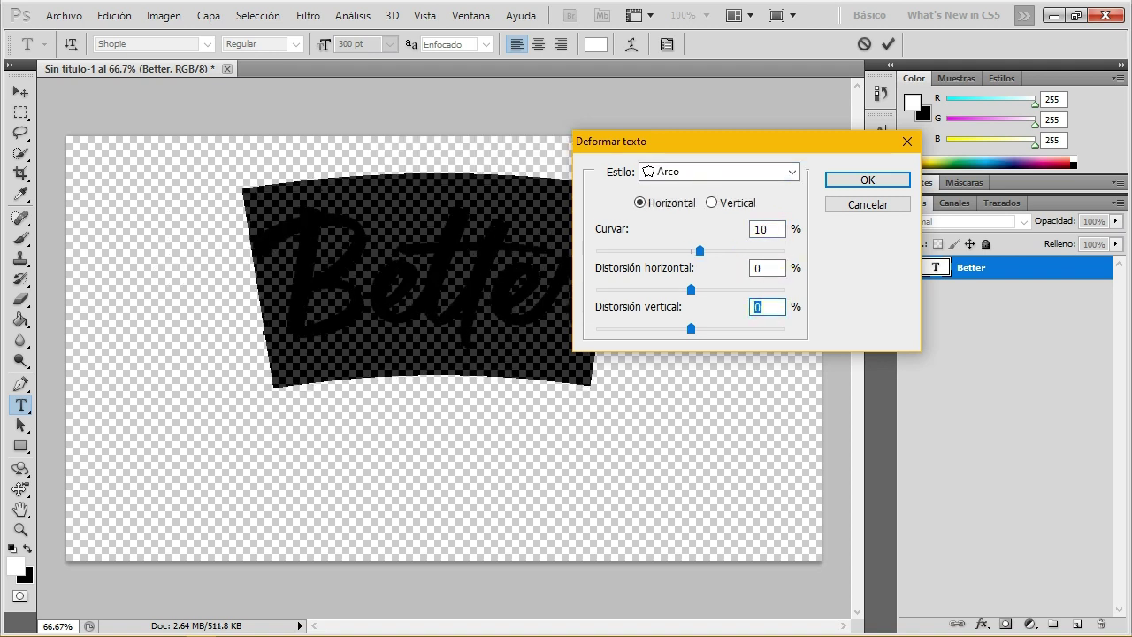
text(10)
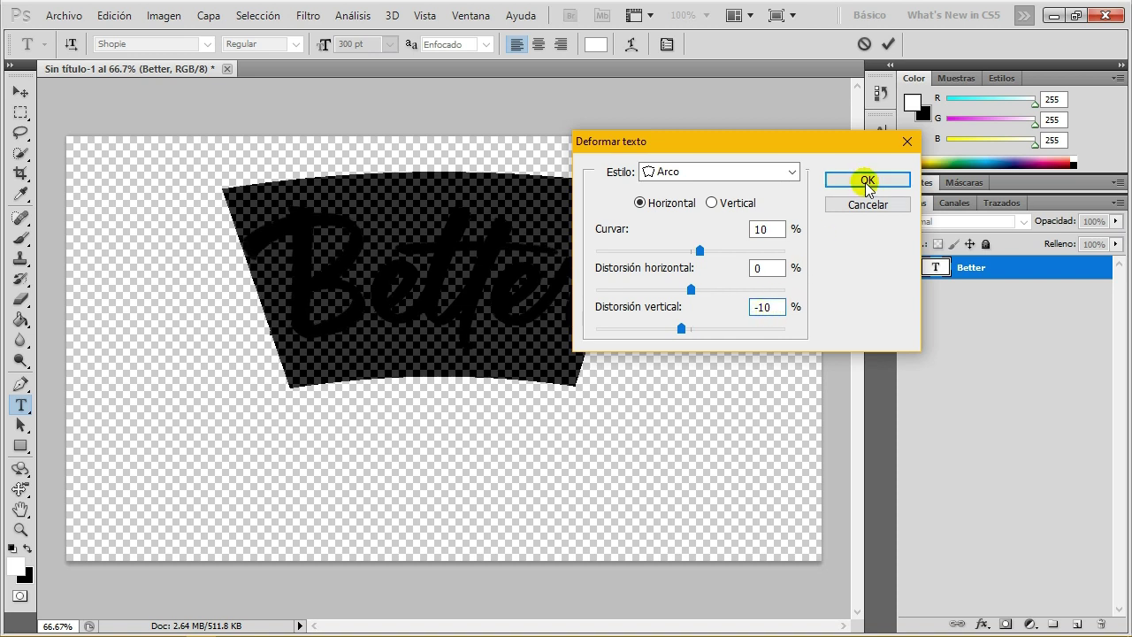
click(866, 180)
click(20, 91)
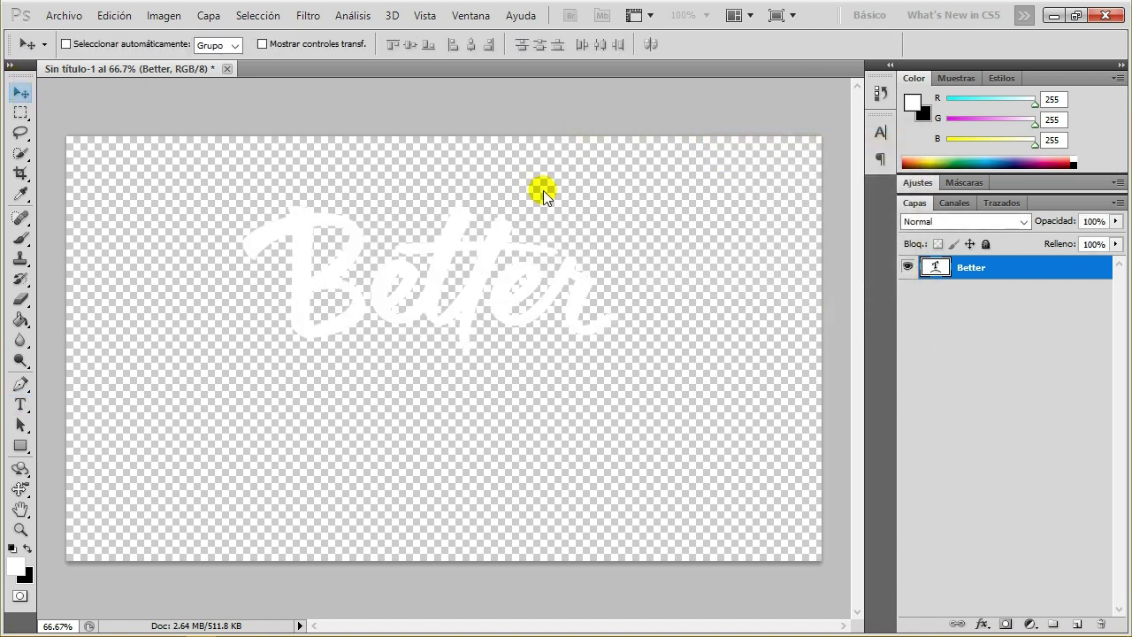
- Duplicate the Better layer and place the copy below it in the layer stack
right_click(1059, 286)
click(892, 179)
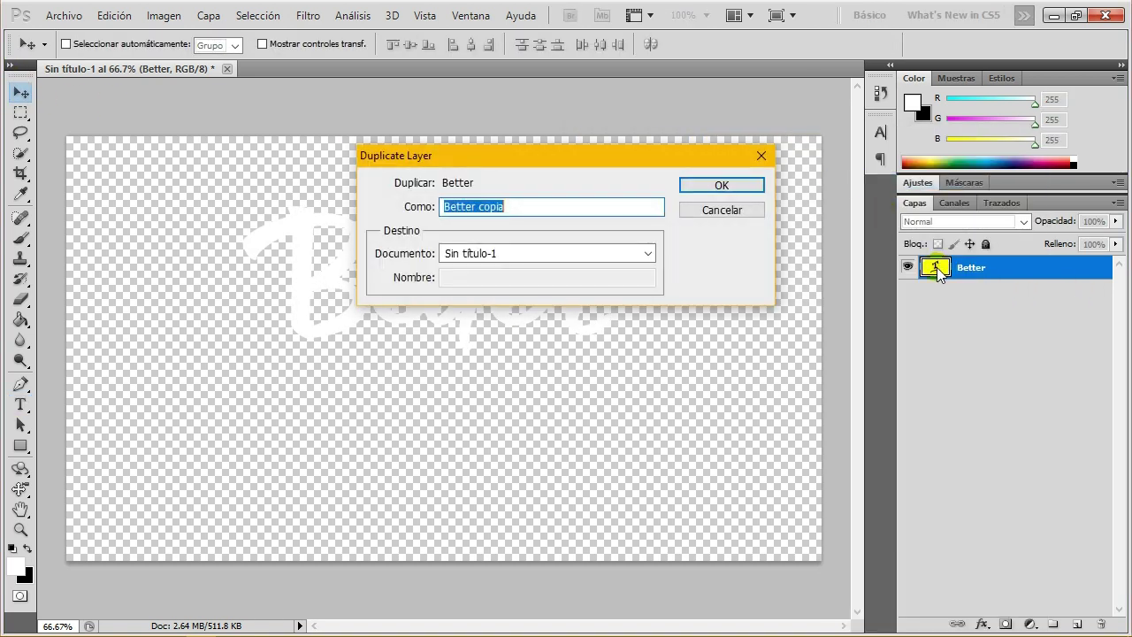
click(718, 188)
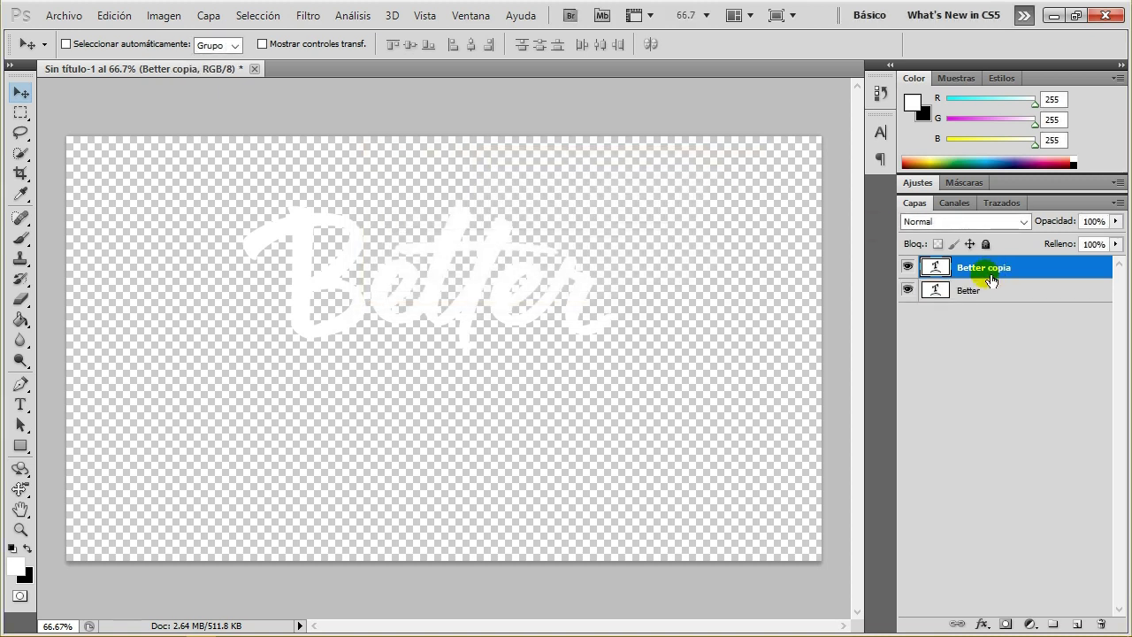
drag(982, 269, 987, 302)
- Change the copy's text to 'Together' and move it lower, beneath Better
double_click(922, 292)
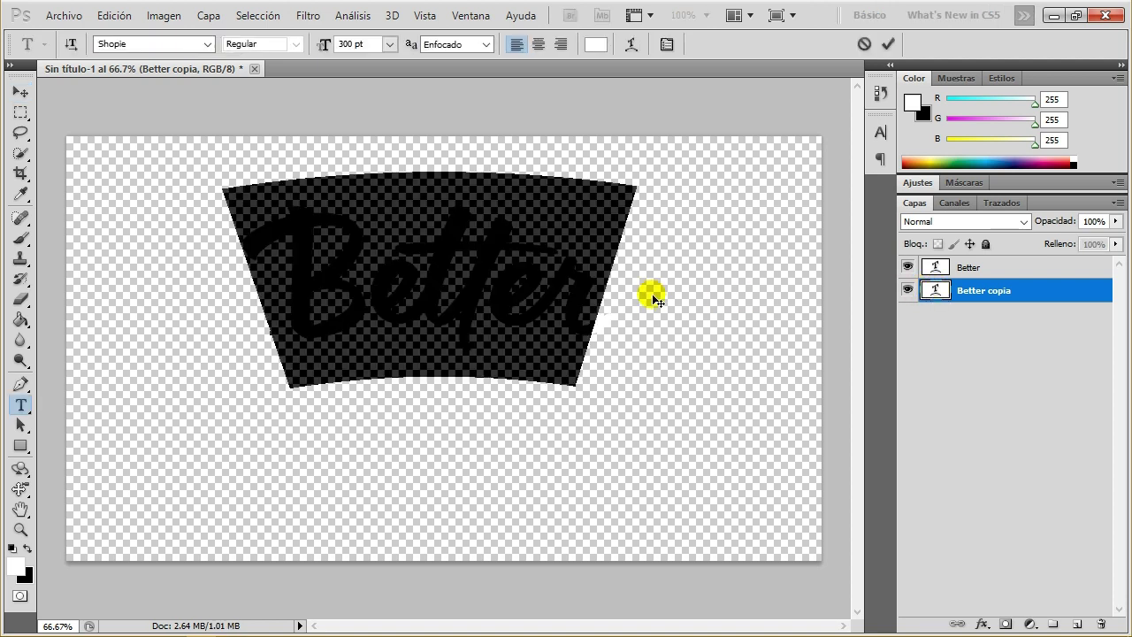
key(BackSpace)
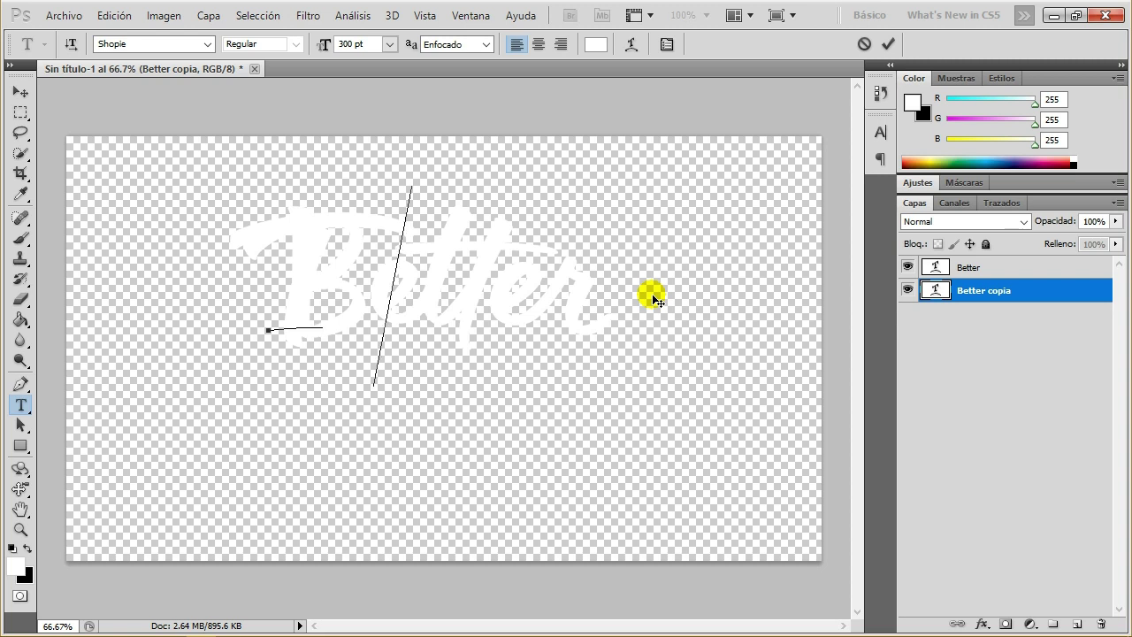
text(ogether)
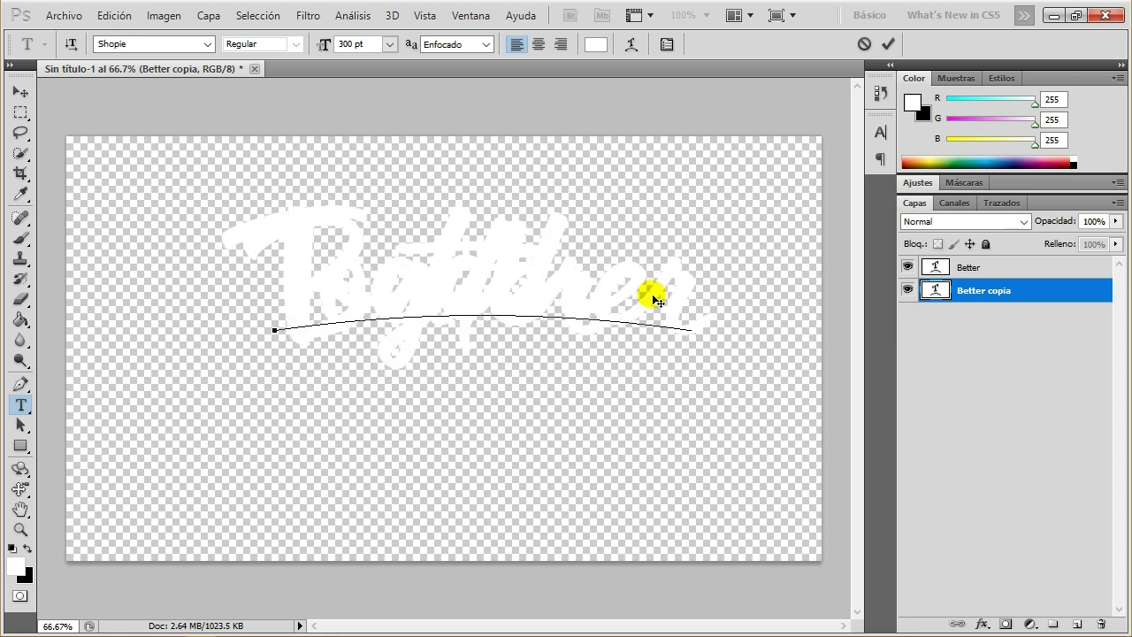
click(20, 92)
mouse_move(455, 265)
mouse_down()
mouse_move(473, 361)
mouse_move(451, 410)
mouse_up()
click(938, 290)
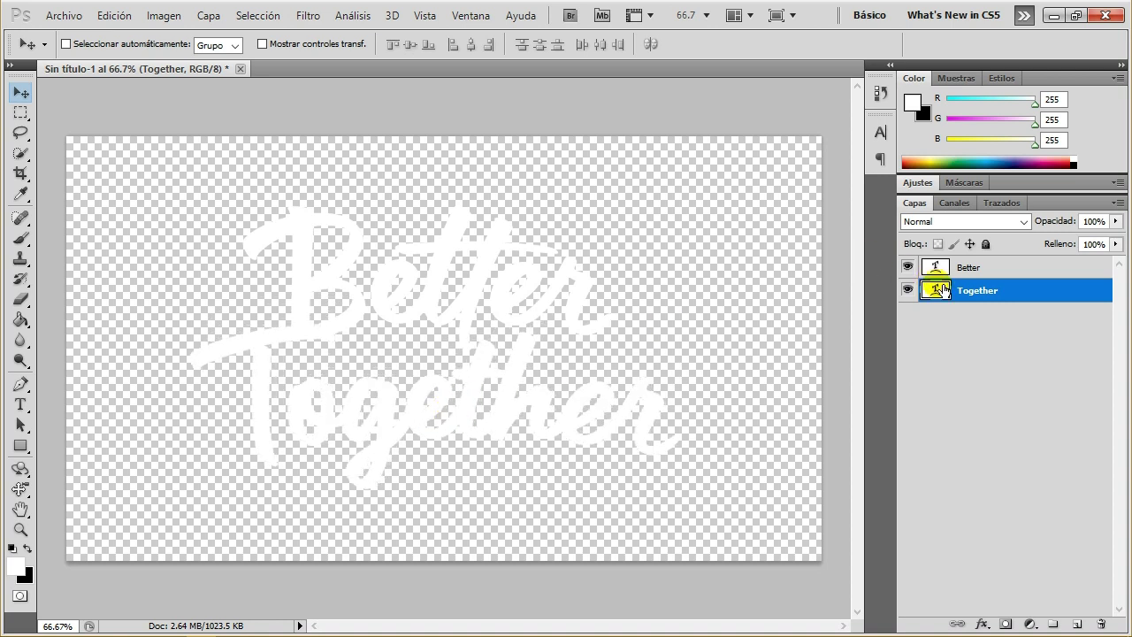
- Change Together's Arc warp to 20% bend and 10% vertical distortion
double_click(941, 292)
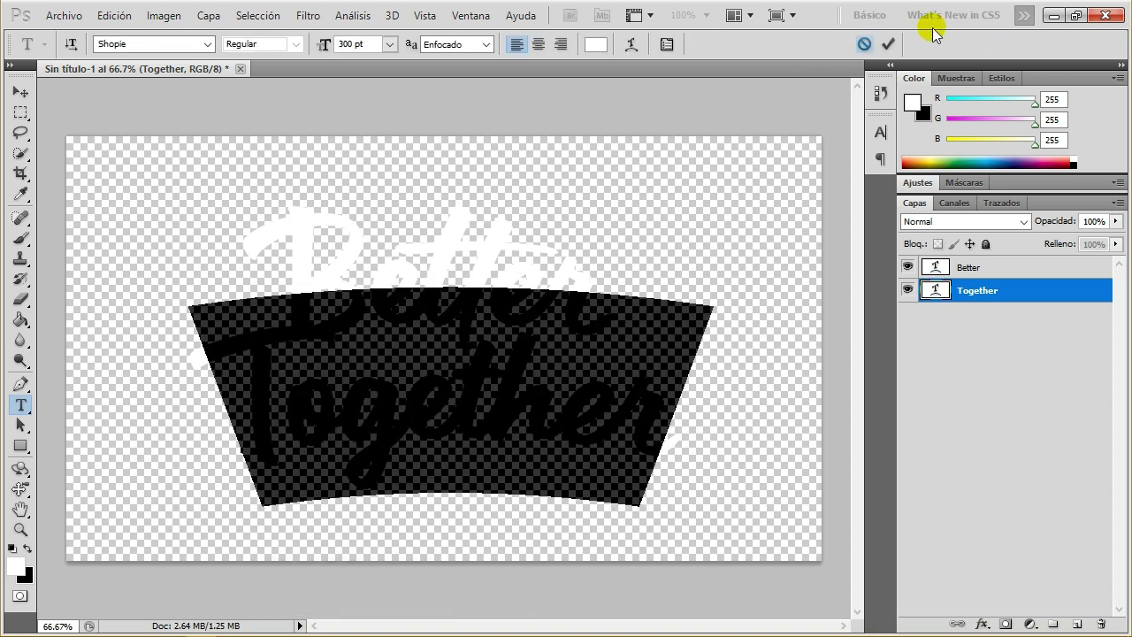
click(632, 44)
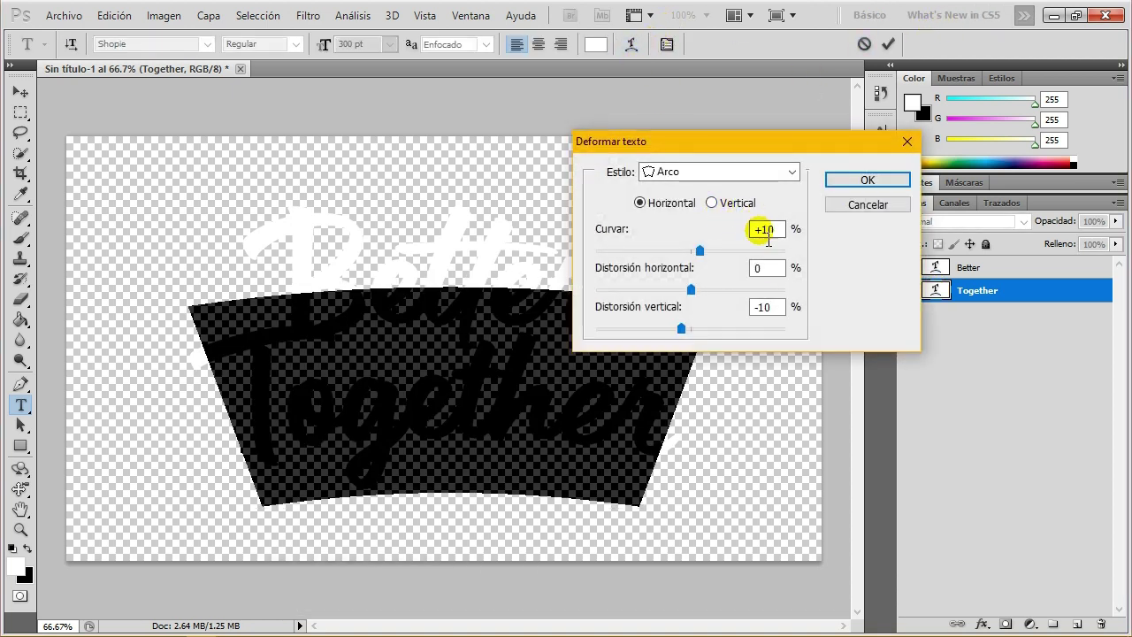
click(782, 232)
text(20)
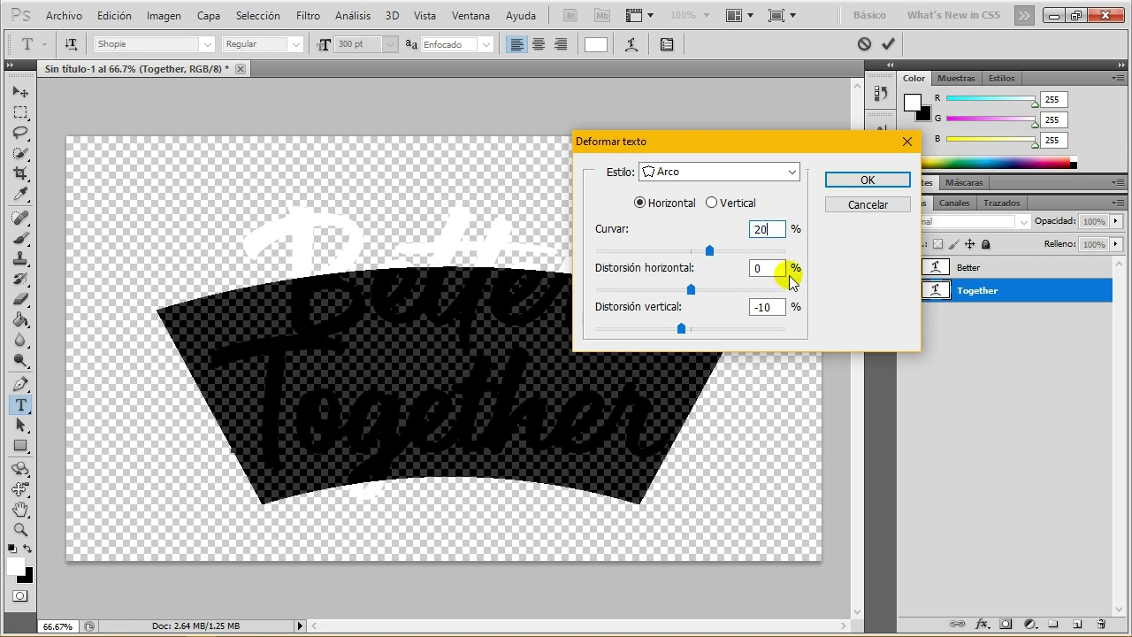
double_click(768, 307)
text(10)
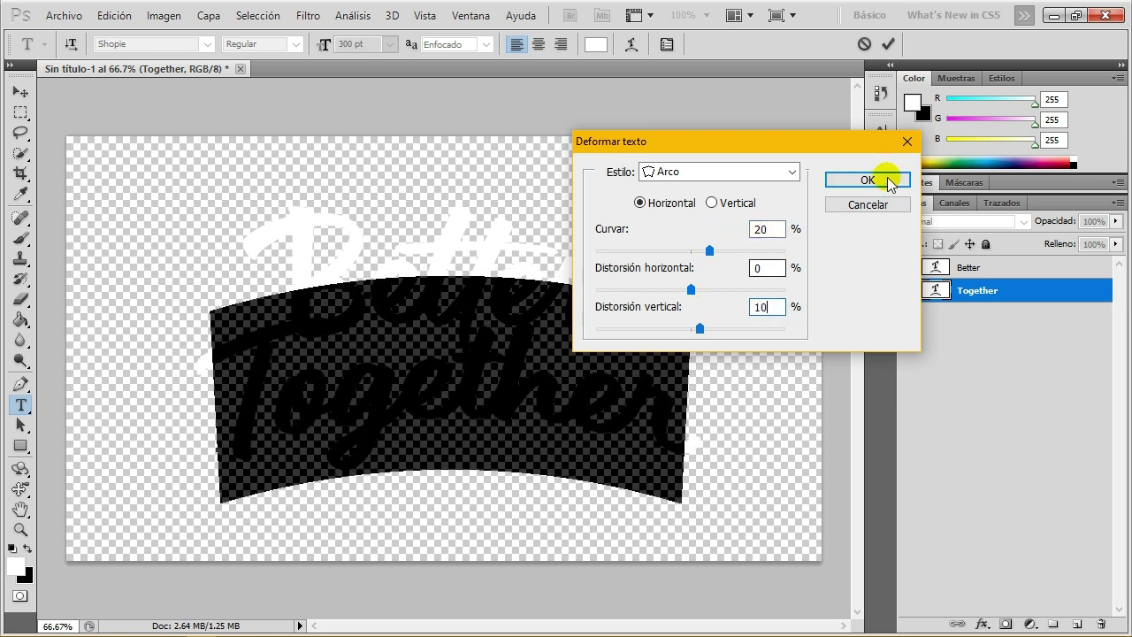
click(868, 180)
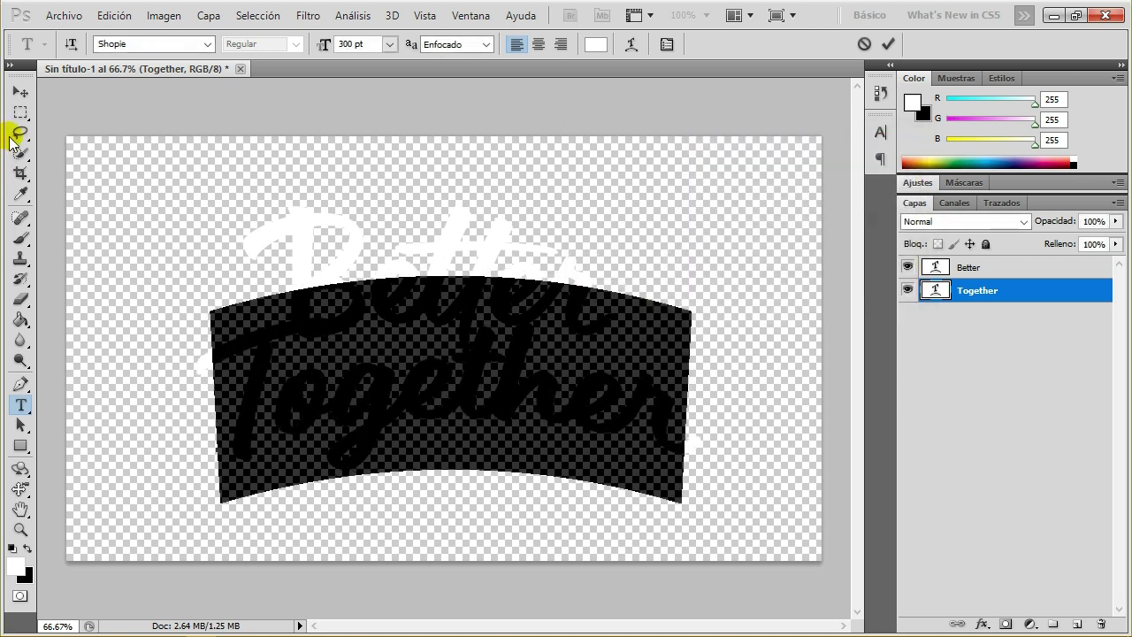
click(20, 91)
click(924, 267)
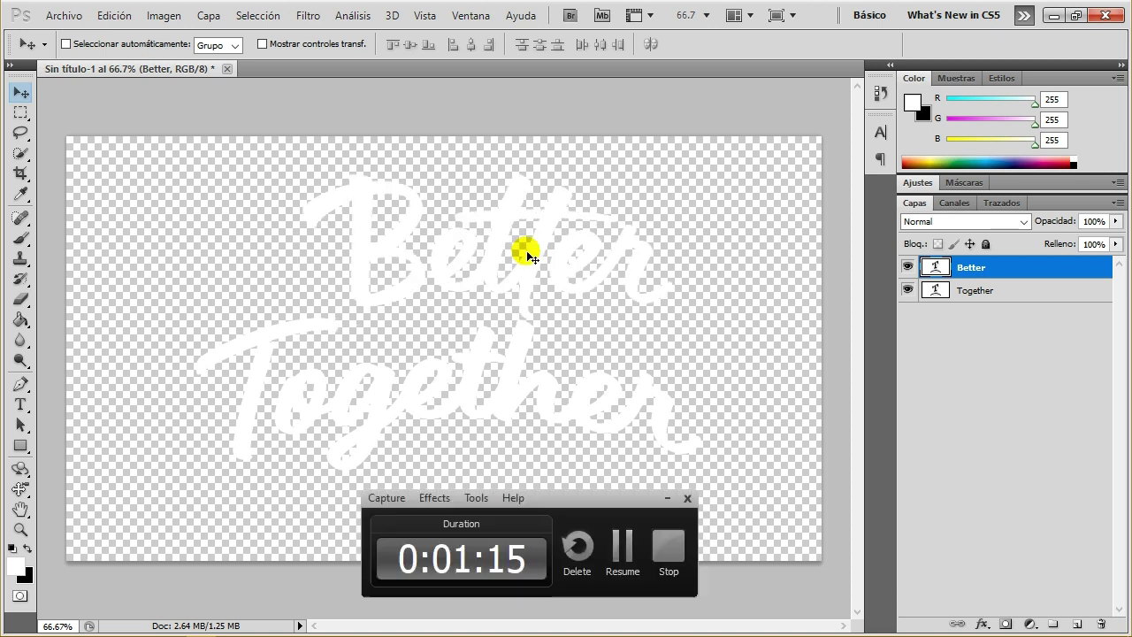
- Shift Better and Together slightly left and down on the canvas
drag(528, 257, 502, 269)
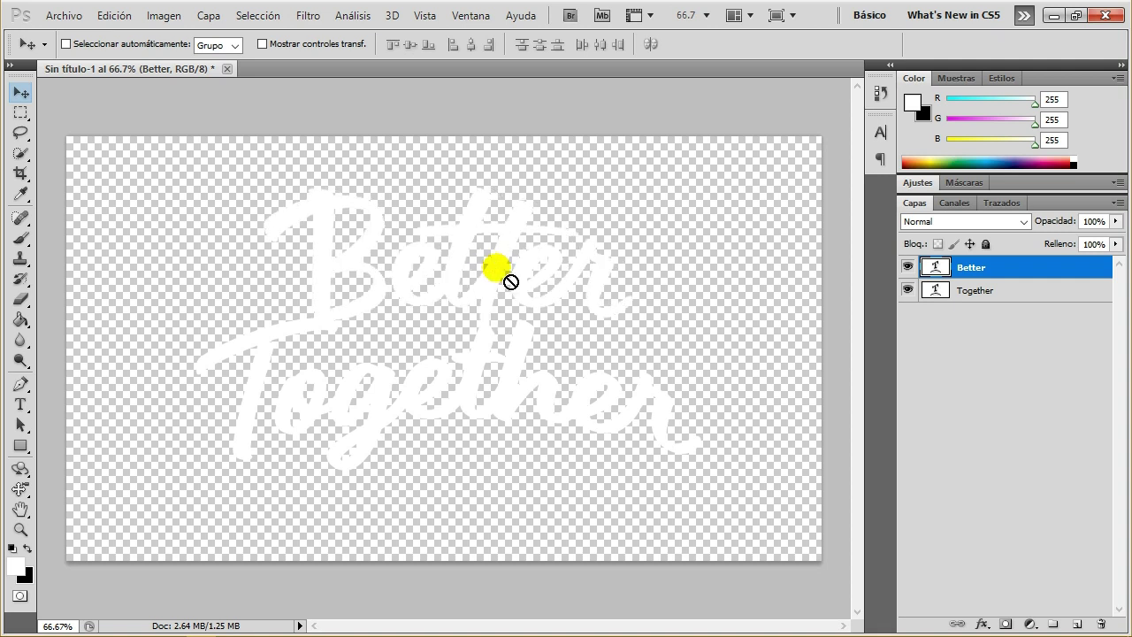
click(969, 290)
mouse_move(540, 403)
mouse_down()
mouse_move(519, 389)
mouse_move(531, 398)
mouse_up()
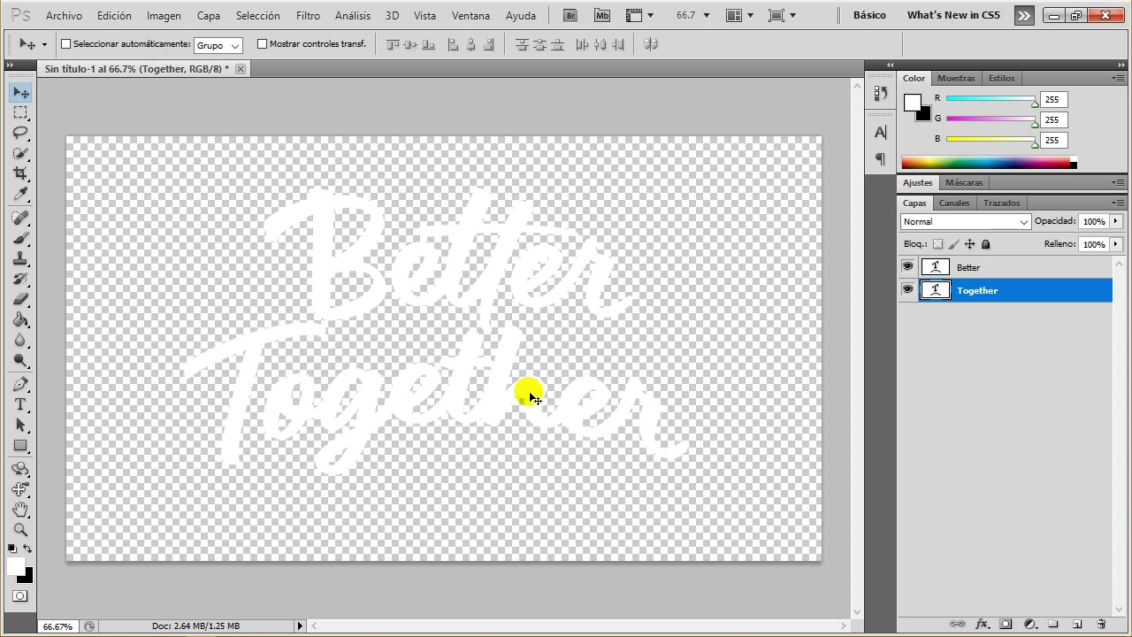
- Nudge Together a few pixels right and up with the arrow keys, then reselect Better
key(Right)
key(Right)
key(Up)
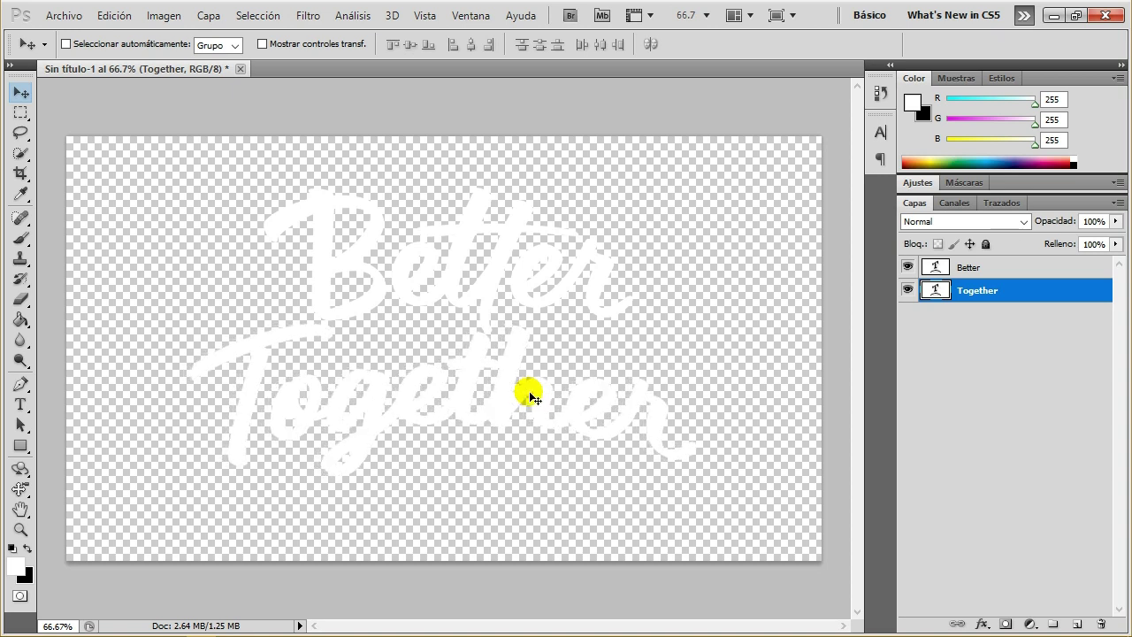
key(Right)
key(Right)
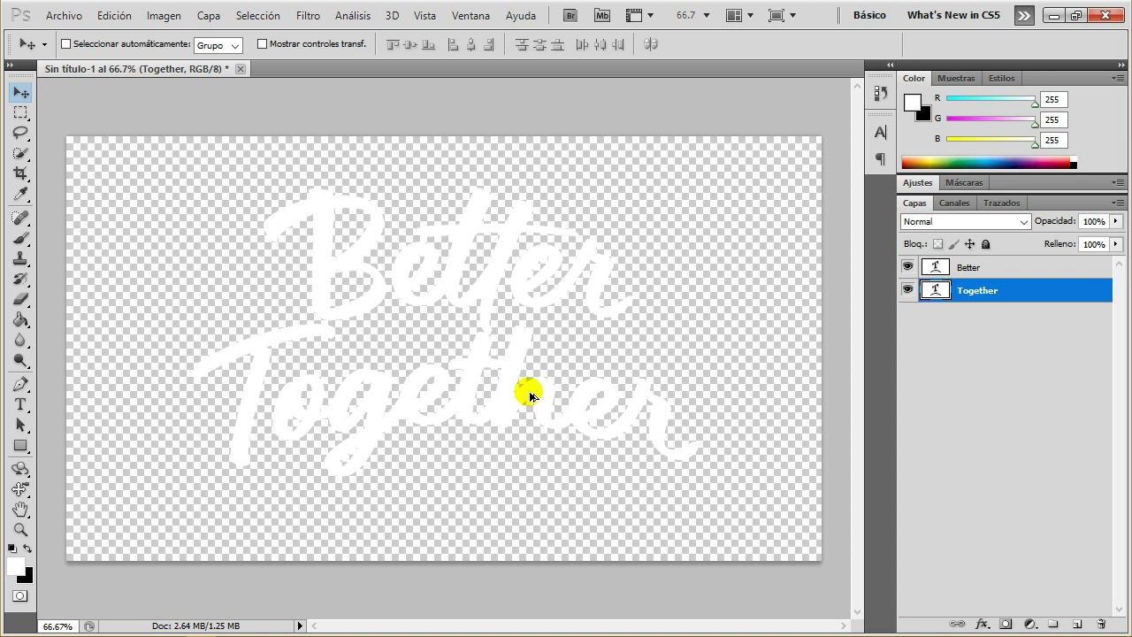
scroll(525, 389, up, 2)
scroll(513, 346, up, 2)
scroll(509, 341, down, 1)
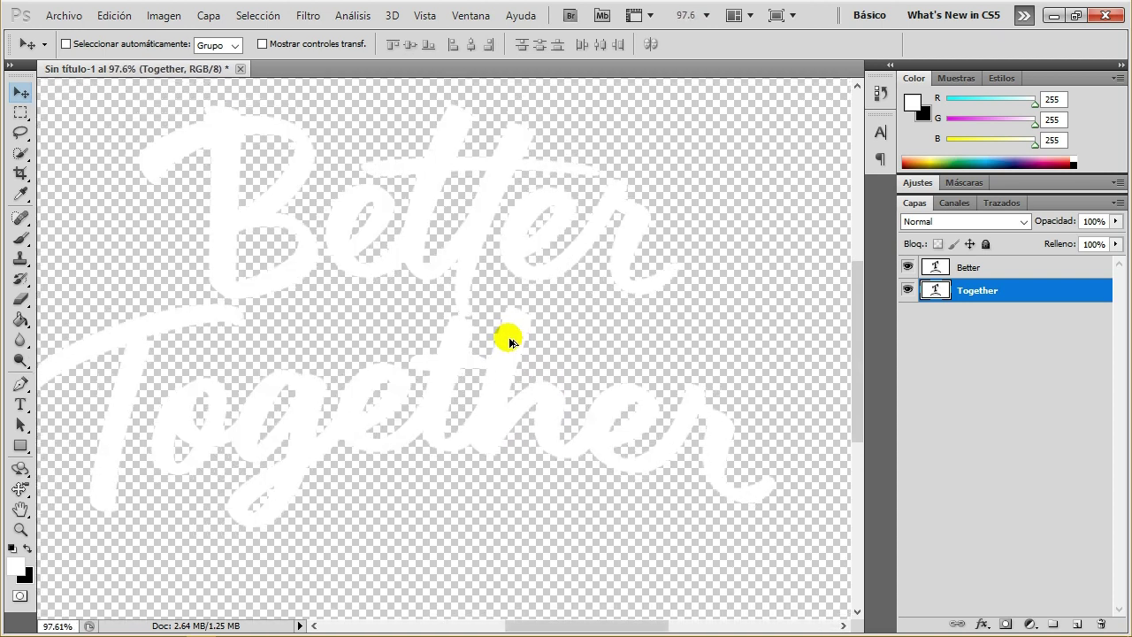
scroll(510, 341, down, 1)
scroll(510, 342, down, 1)
scroll(509, 341, down, 1)
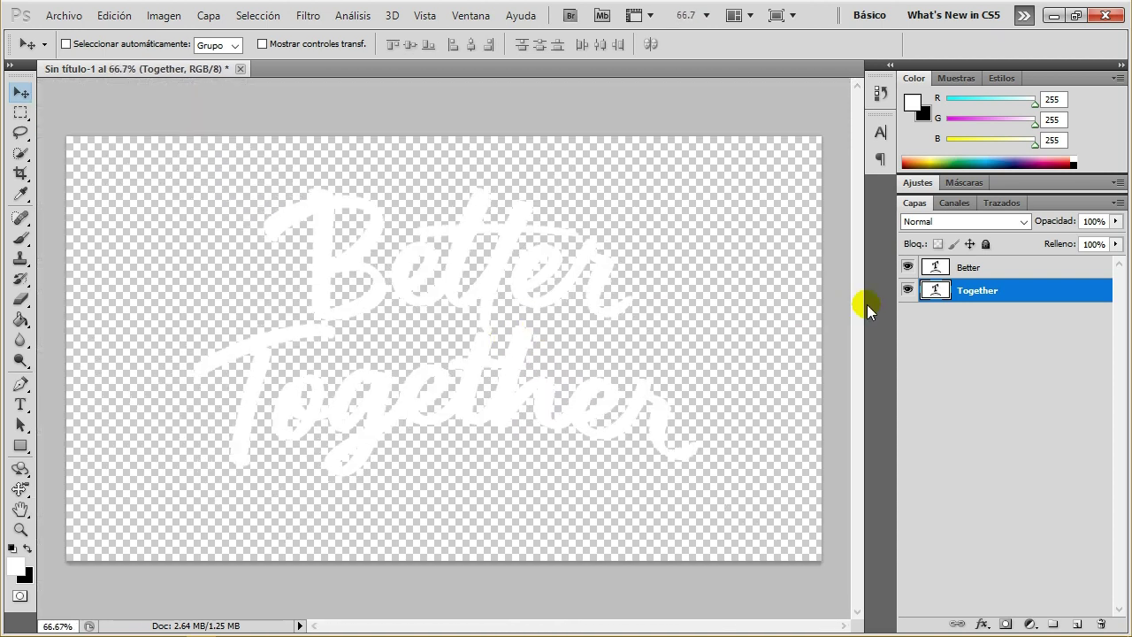
click(993, 267)
- Rasterize Better and extrude it as a 3D Repoussé object with depth 1.3
click(392, 15)
mouse_move(419, 127)
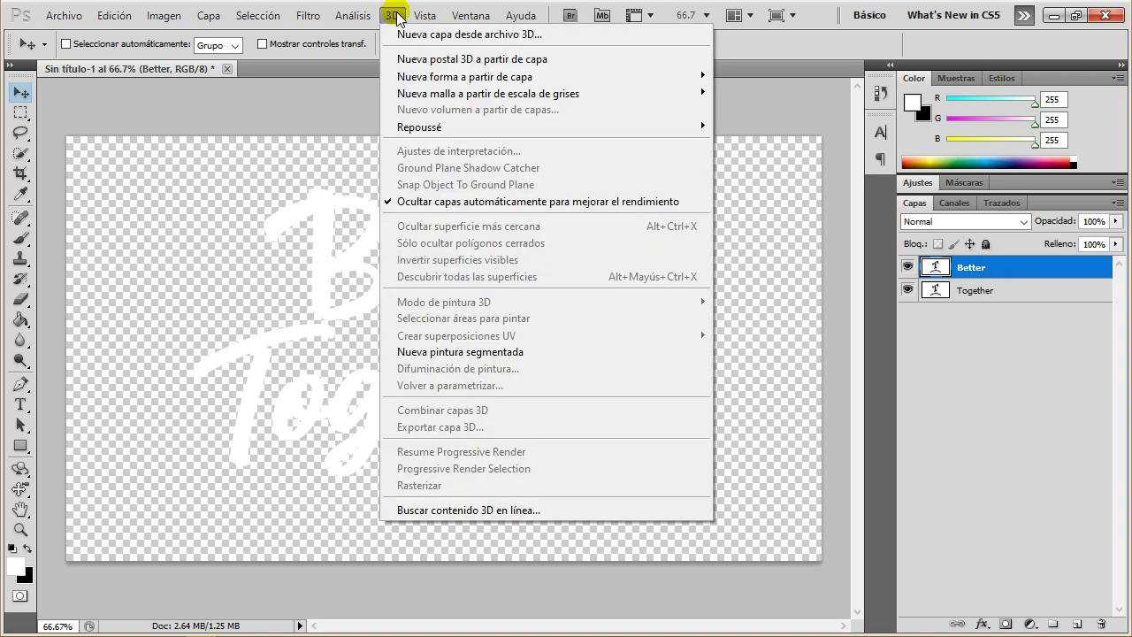
click(747, 125)
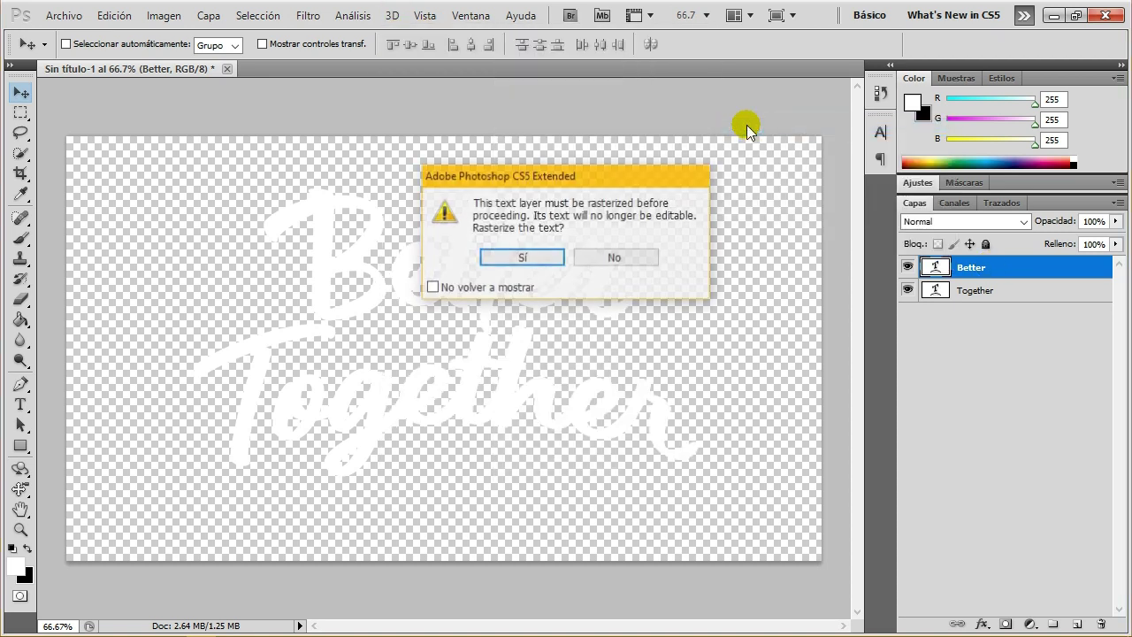
click(533, 260)
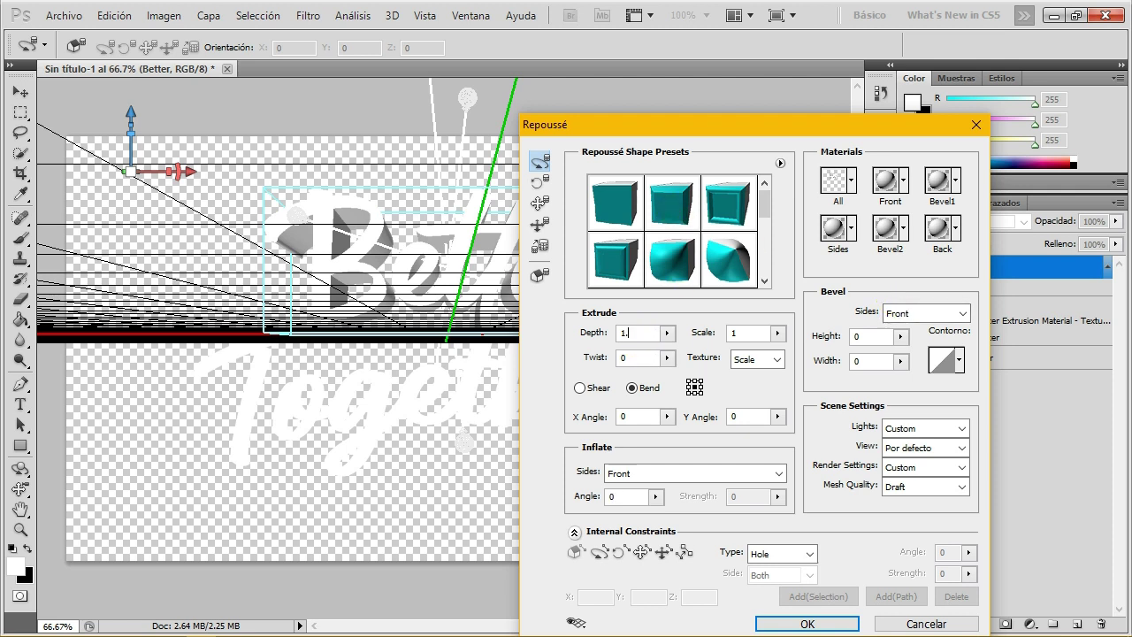
text(3)
click(752, 334)
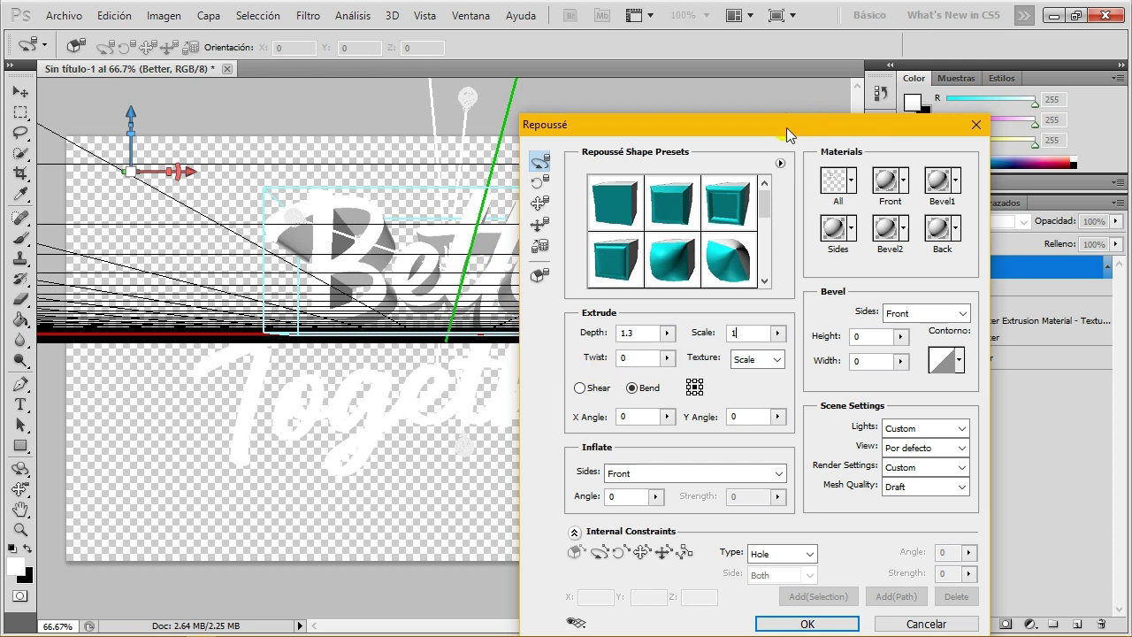
drag(787, 132, 779, 100)
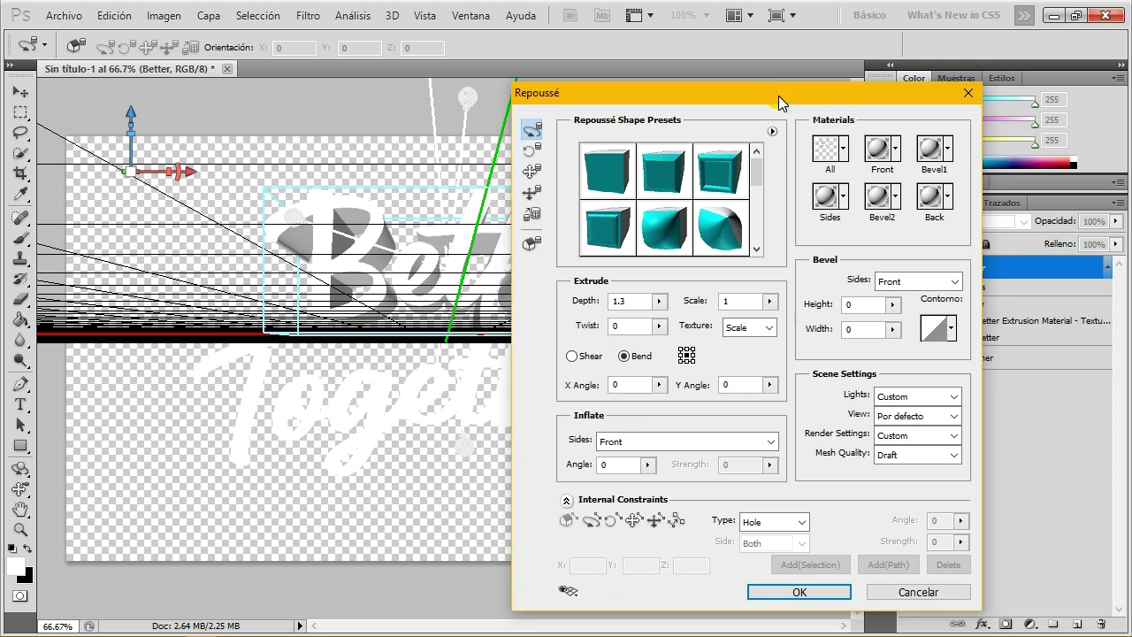
click(821, 588)
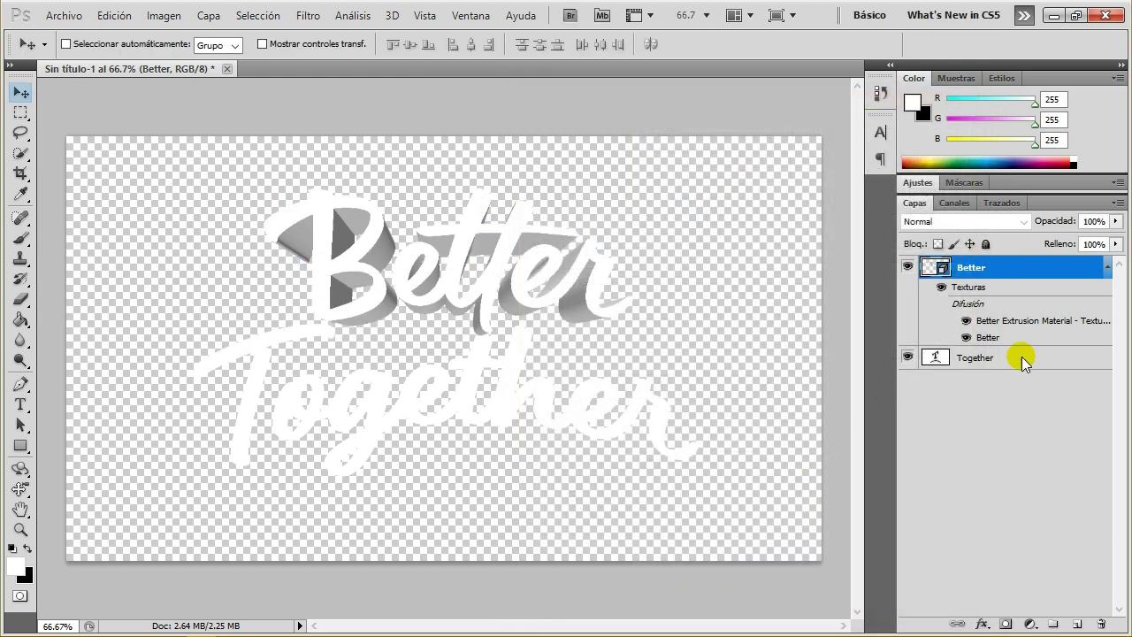
click(946, 361)
- Rasterize Together and extrude it as a 3D Repoussé object with depth 1.3
click(394, 15)
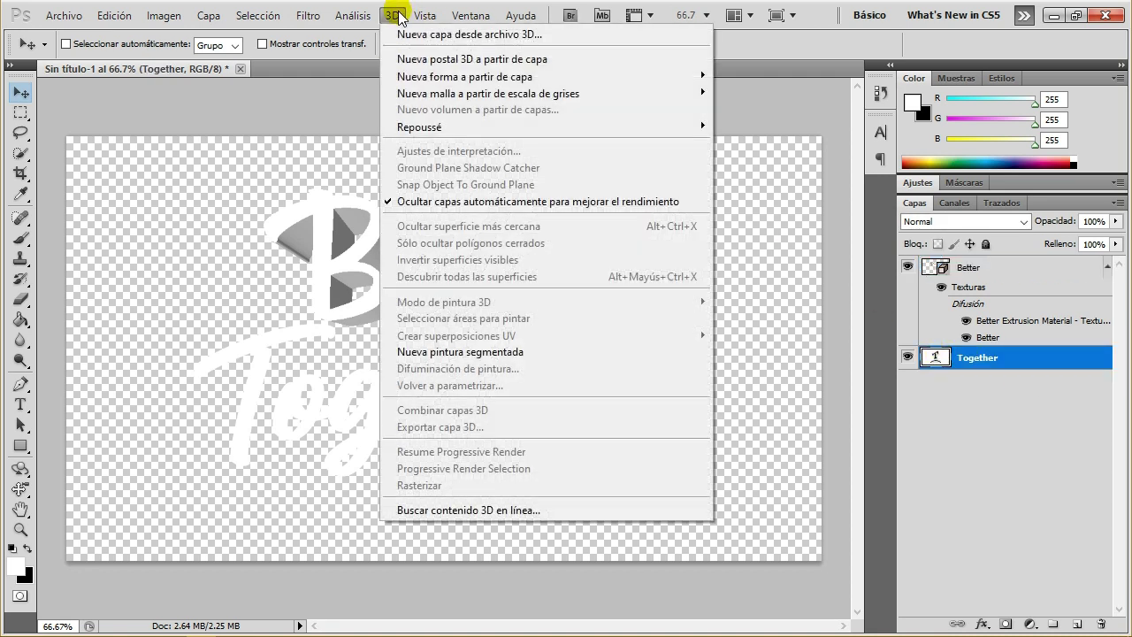
mouse_move(442, 127)
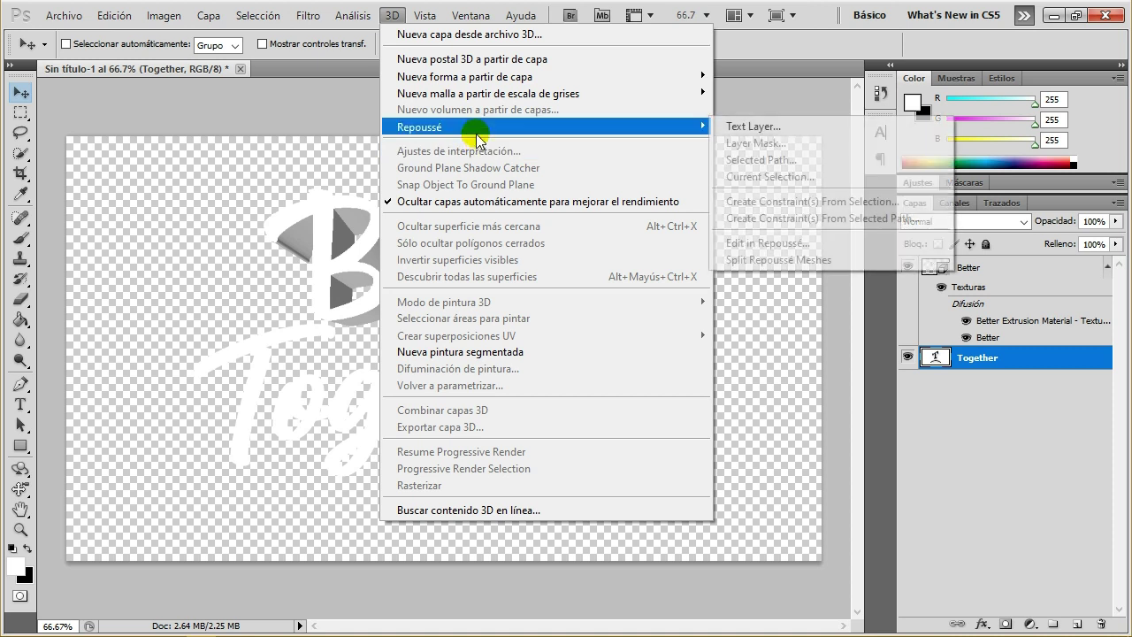
click(753, 127)
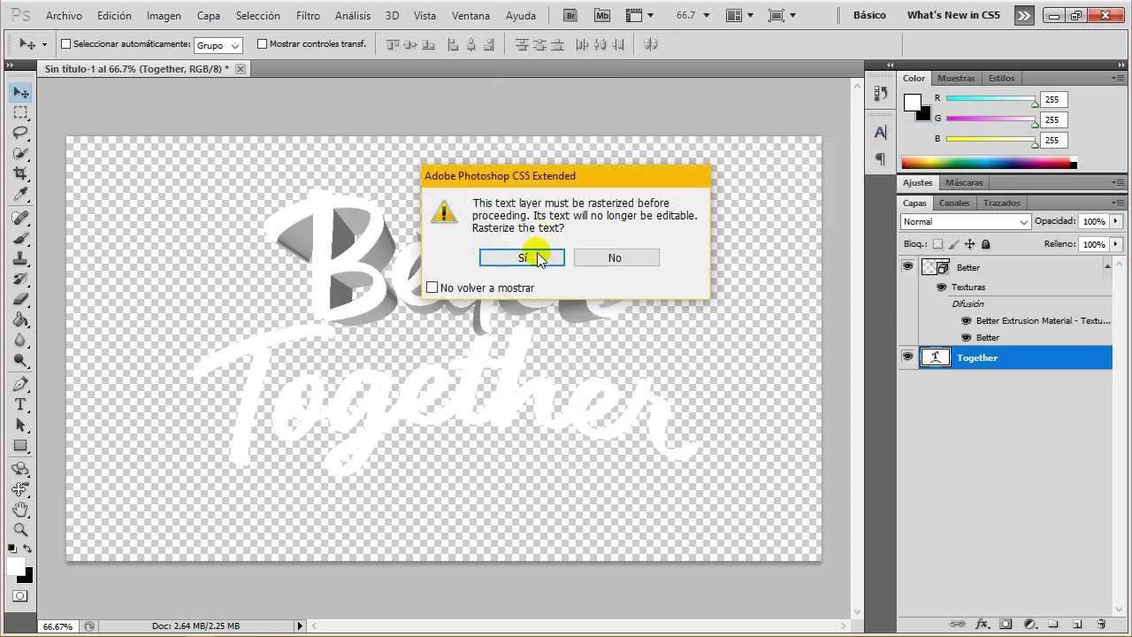
click(539, 259)
text(1,)
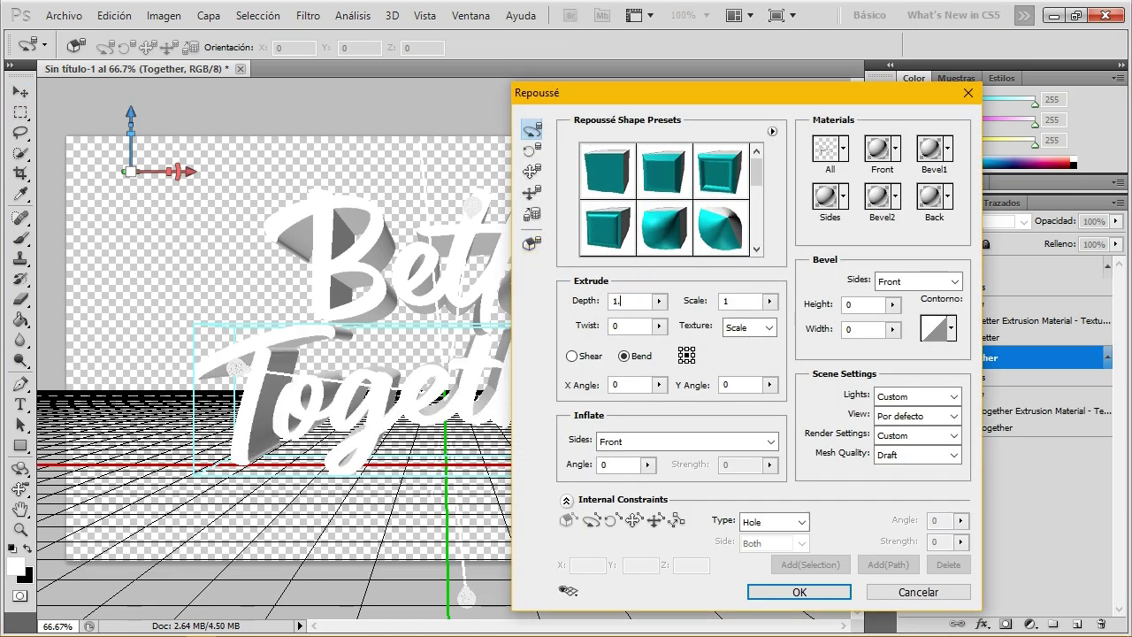
text(3)
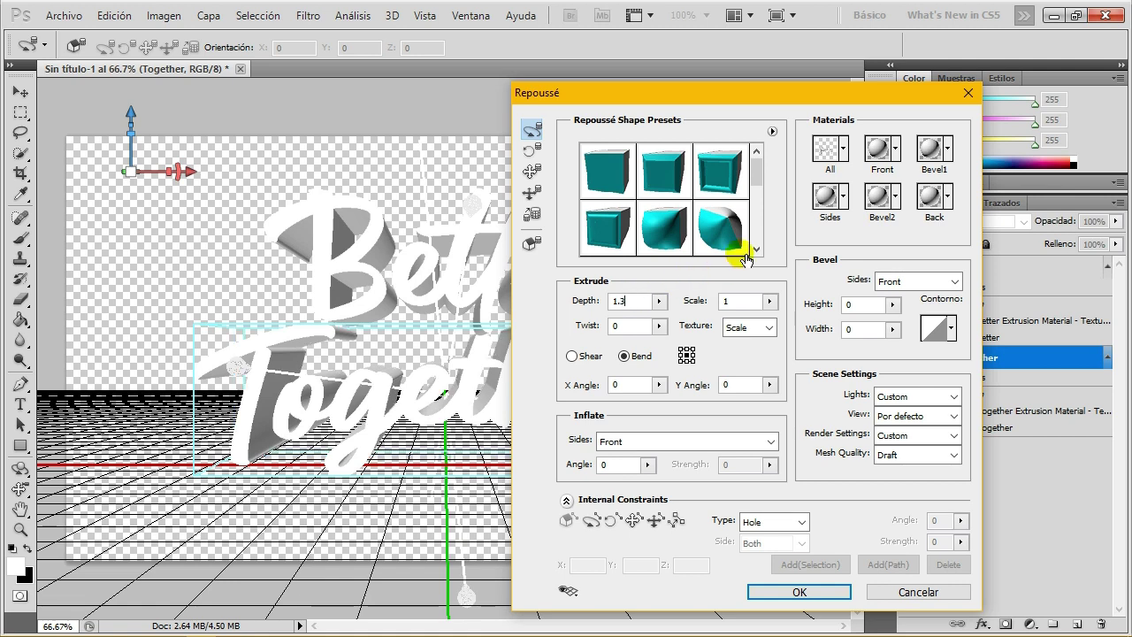
mouse_move(732, 100)
mouse_down()
mouse_move(887, 99)
mouse_move(709, 89)
mouse_up()
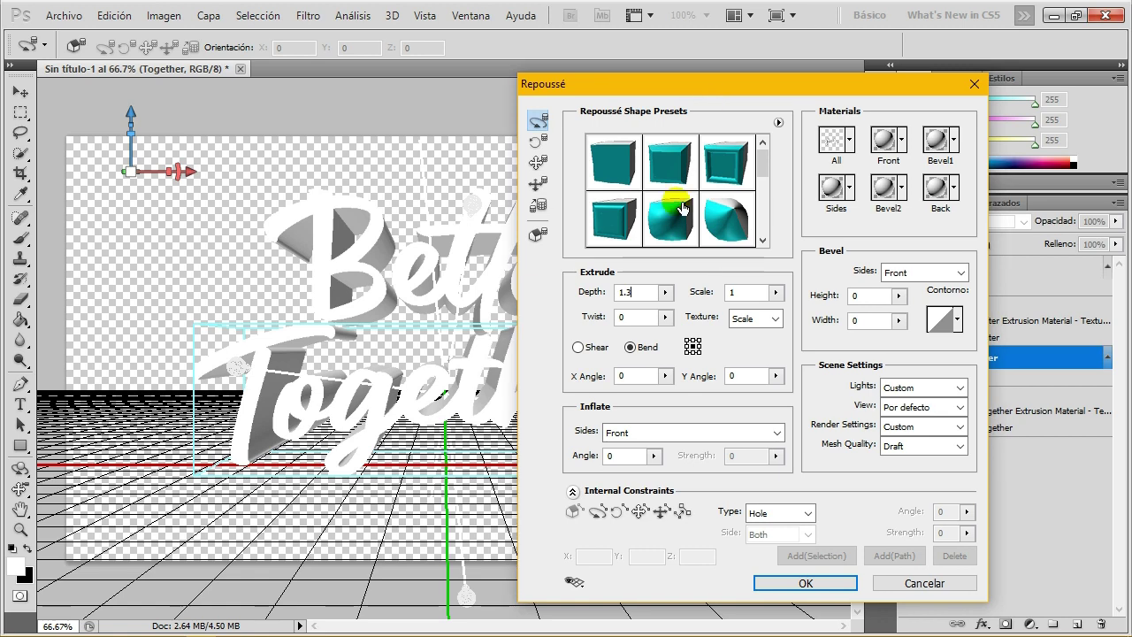
click(800, 585)
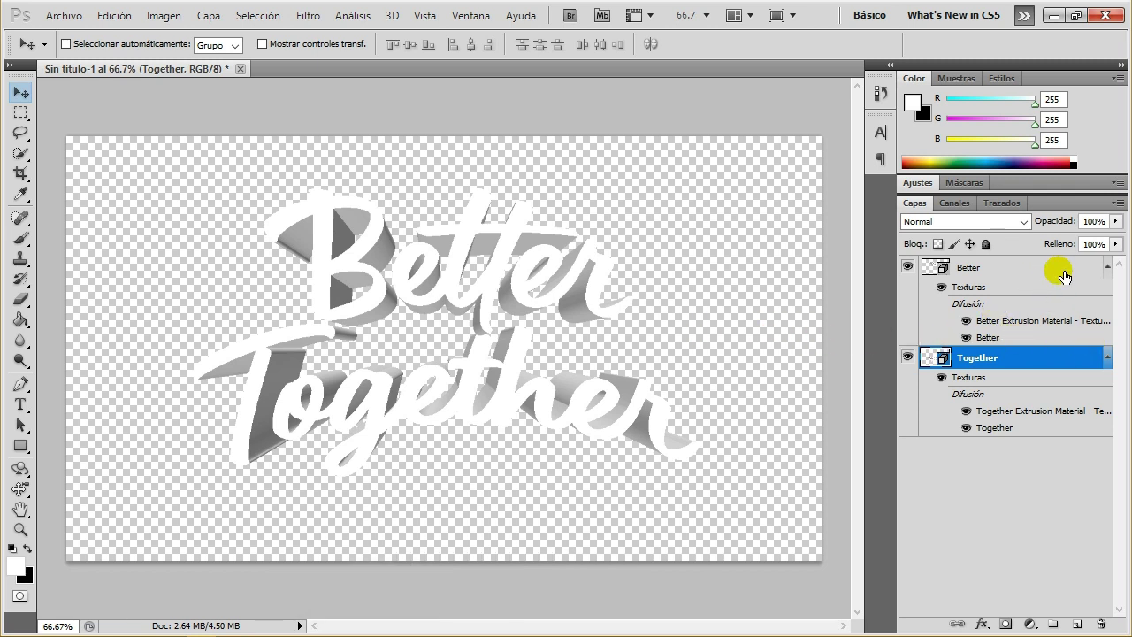
click(1020, 271)
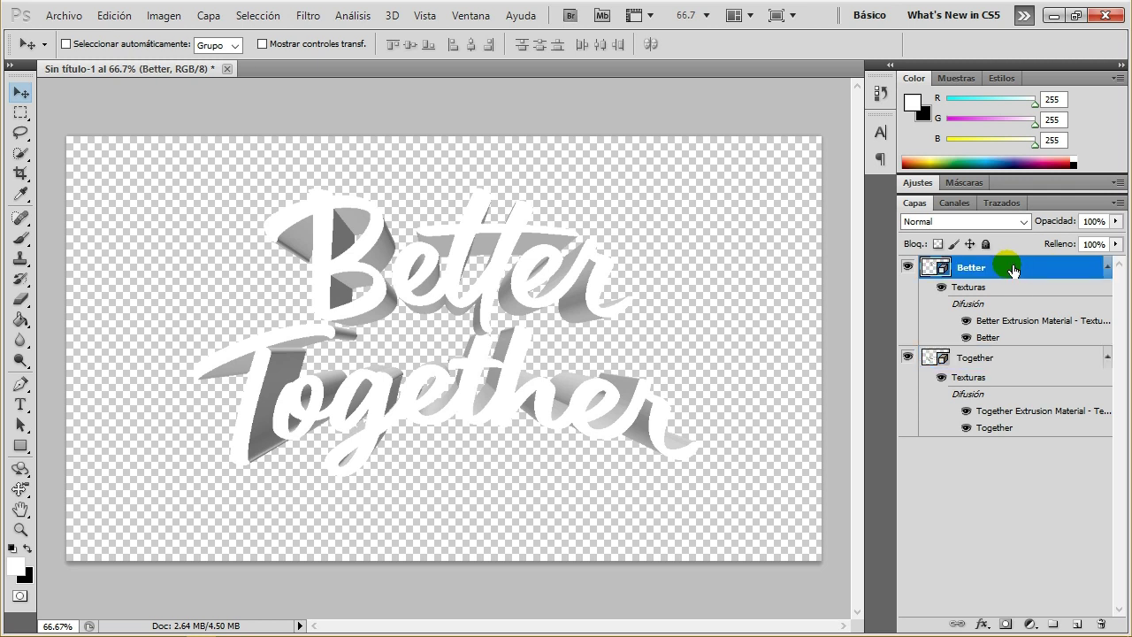
click(390, 15)
mouse_move(471, 16)
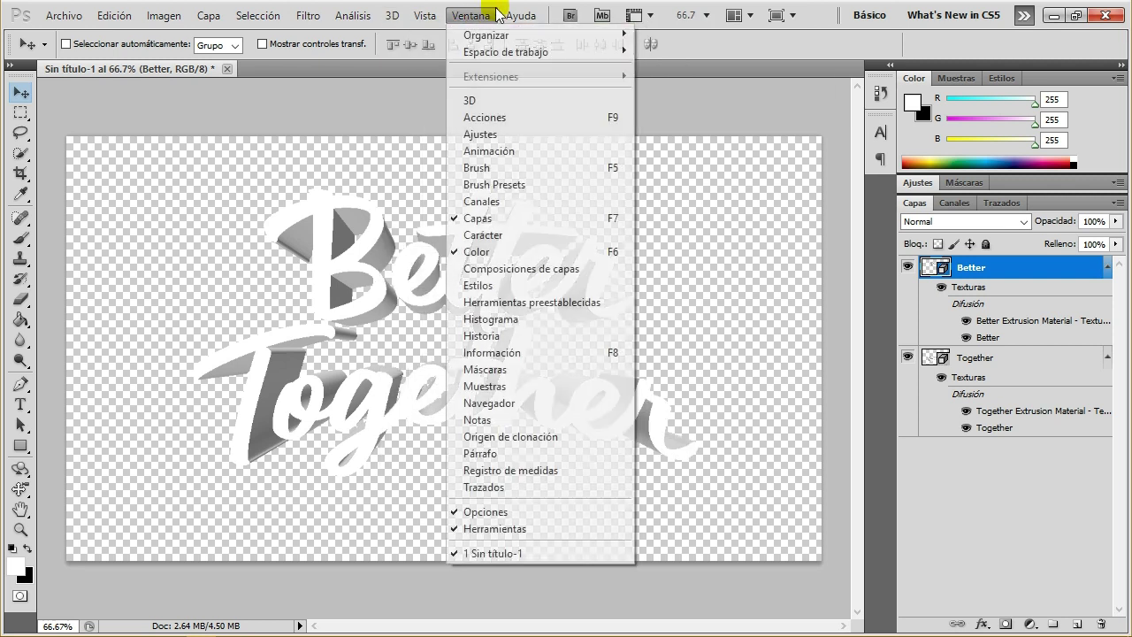
- Remove the diffuse textures from Better's Front Inflation and Front Bevel materials
click(495, 103)
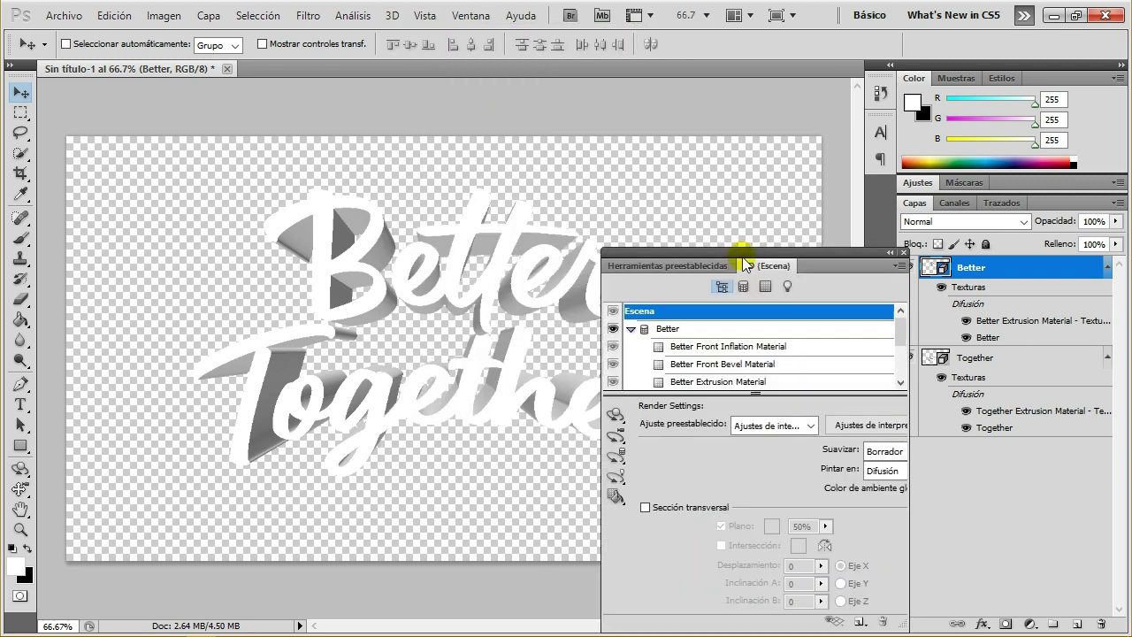
click(778, 349)
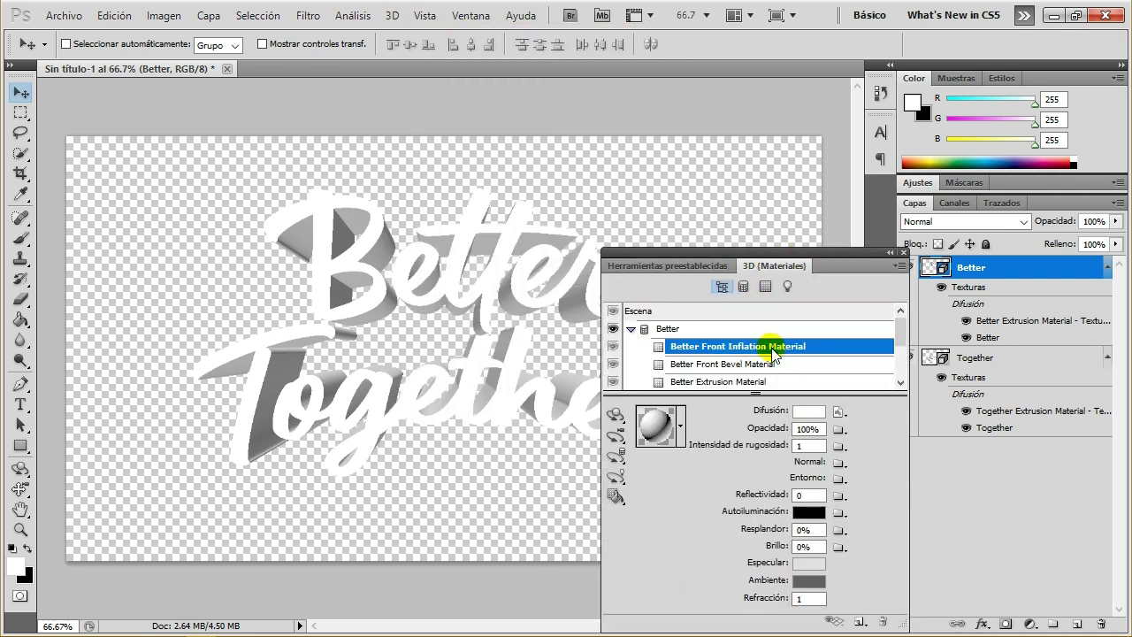
click(839, 414)
click(892, 509)
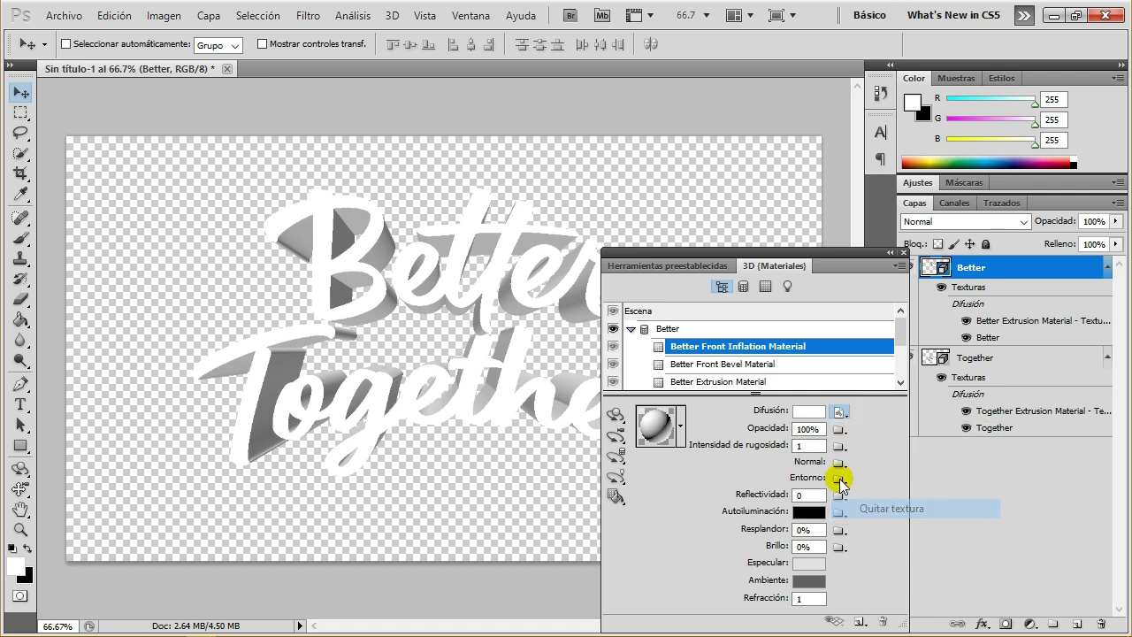
click(770, 368)
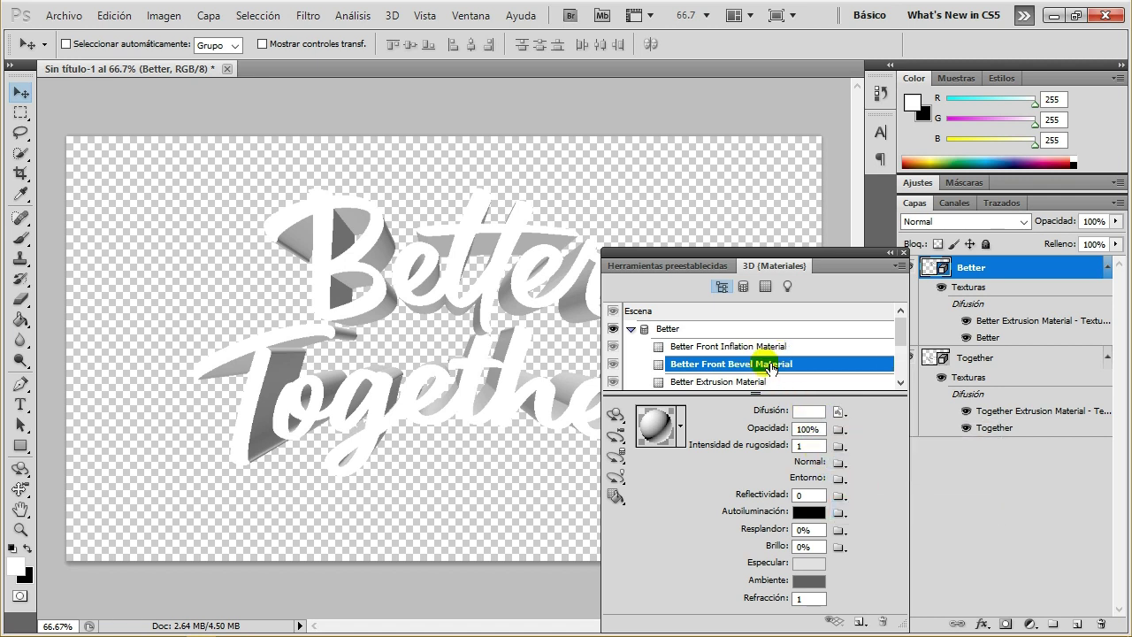
click(838, 413)
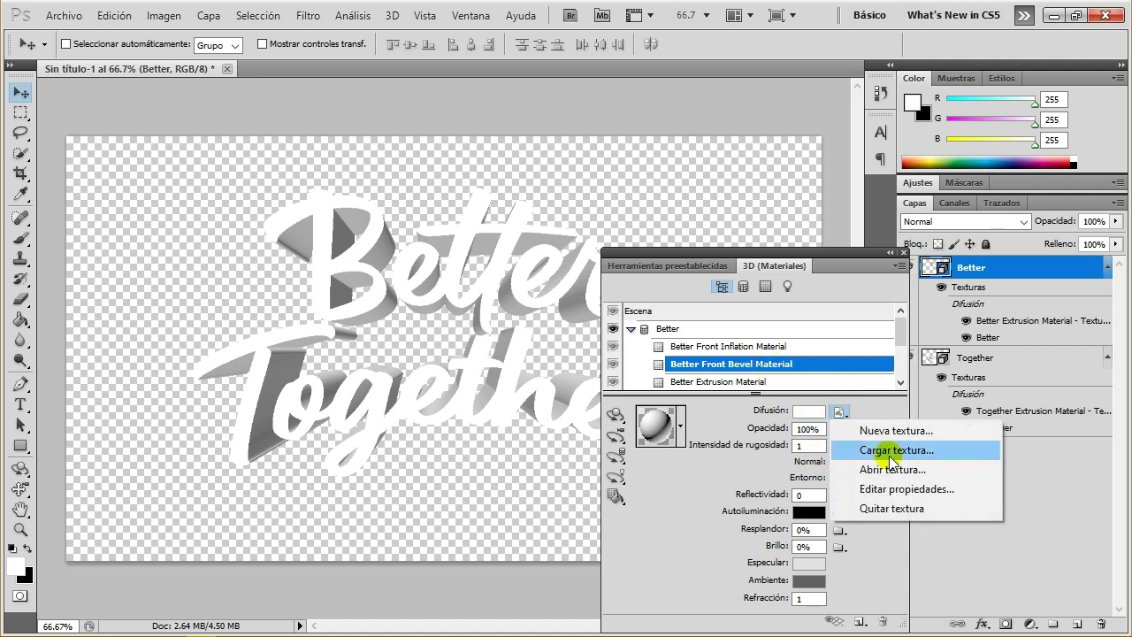
click(893, 509)
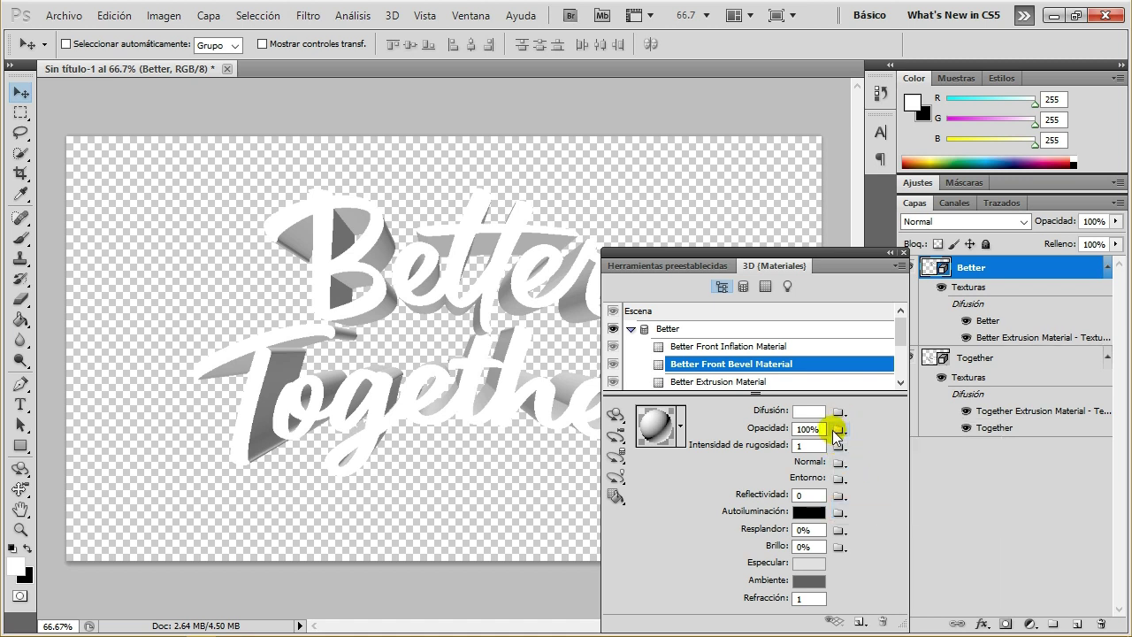
- Remove the diffuse texture from the Better Extrusion Material
click(712, 382)
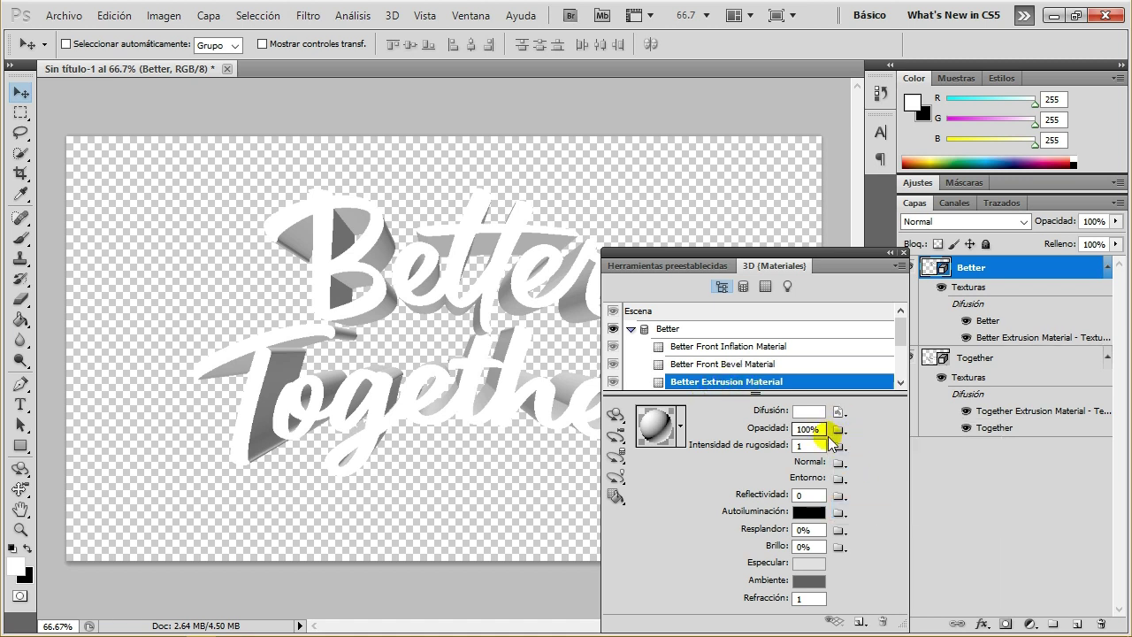
click(839, 431)
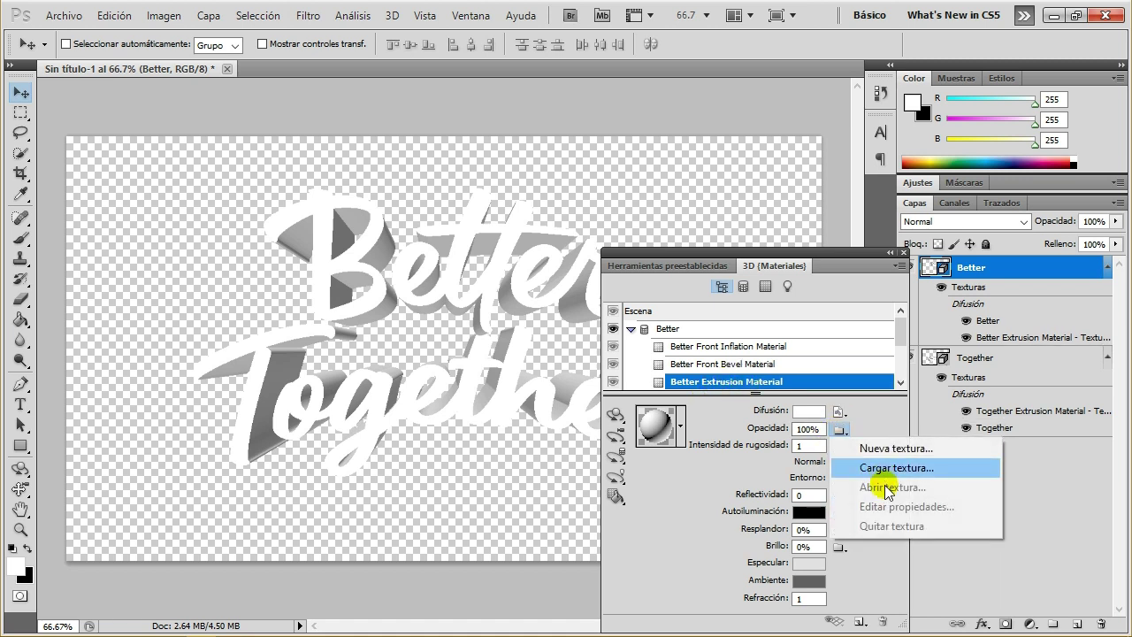
key(Escape)
click(851, 382)
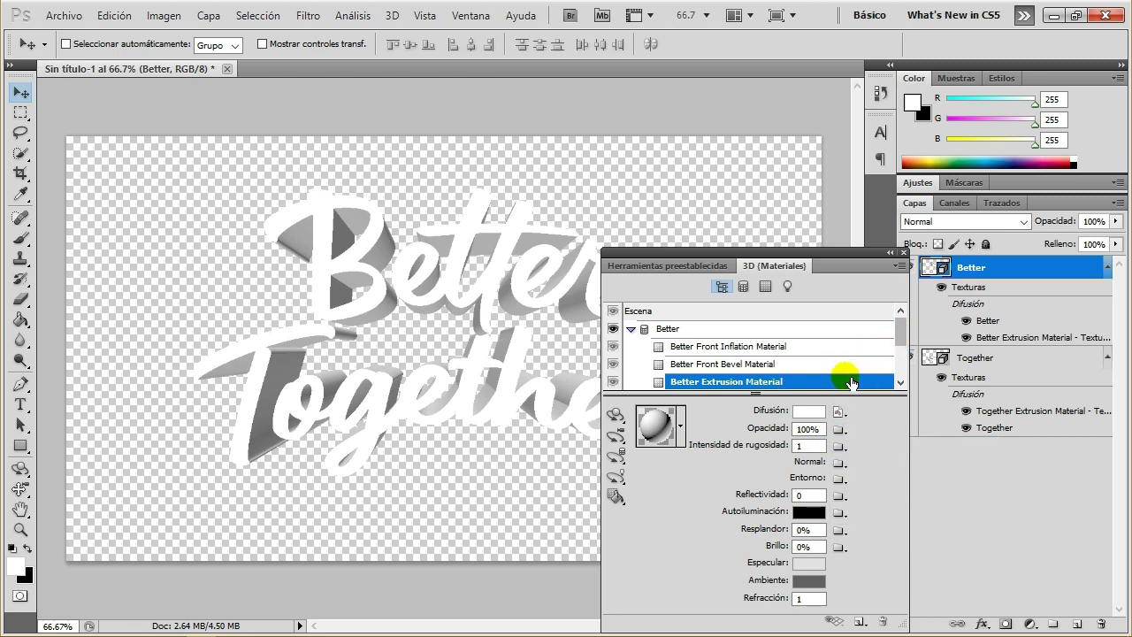
click(841, 412)
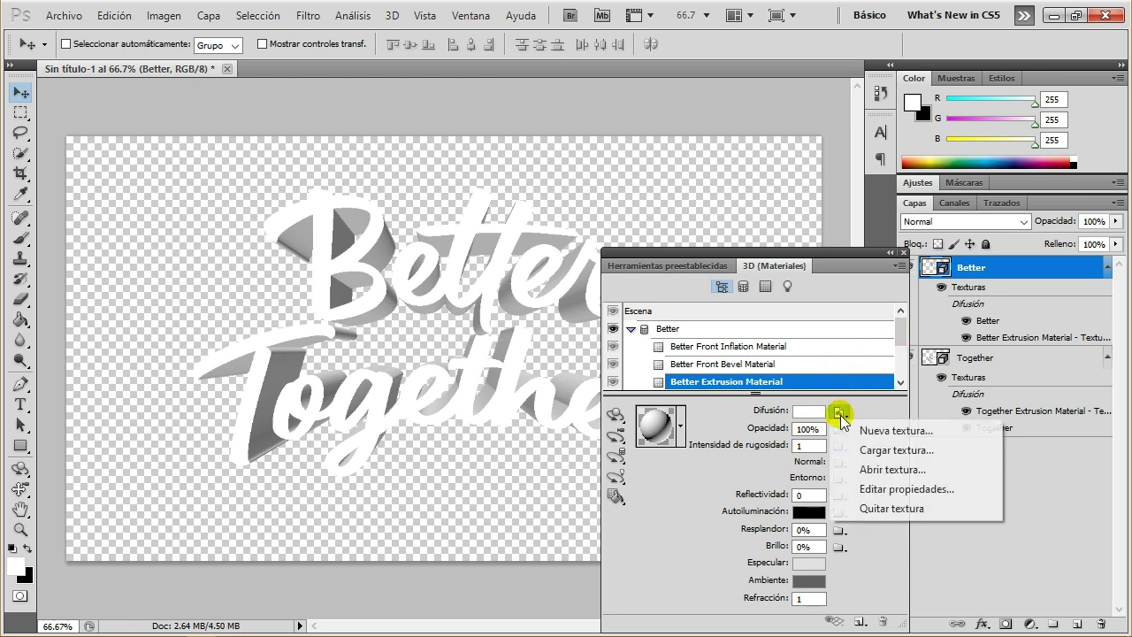
click(899, 516)
click(736, 346)
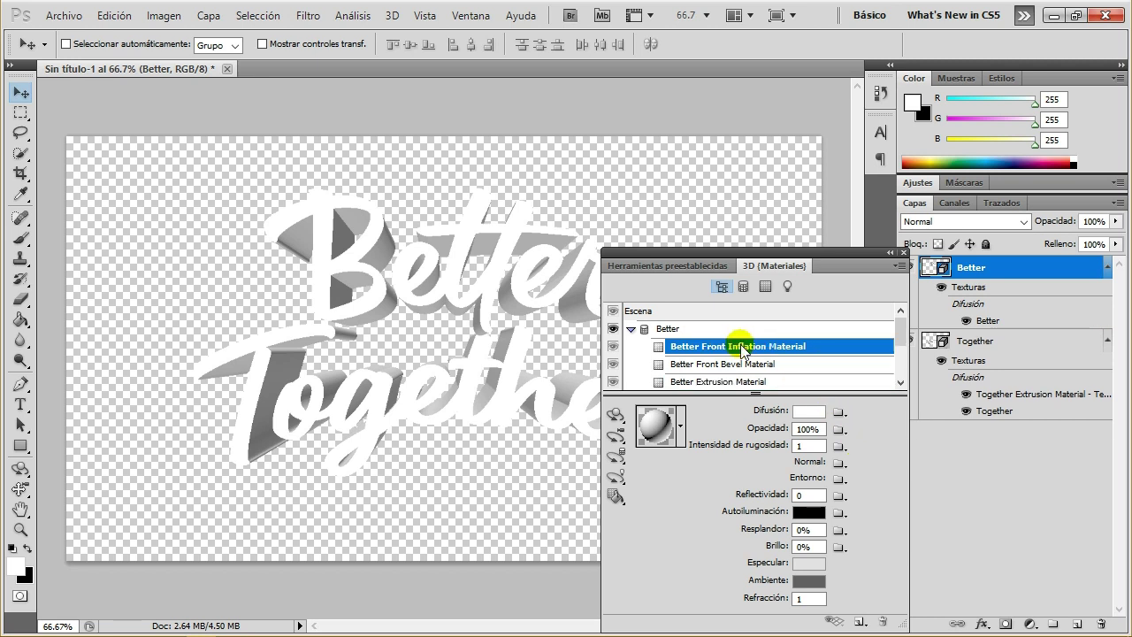
- Set Better's front material diffuse colour to pink ff4687 and copy the hex value
click(808, 411)
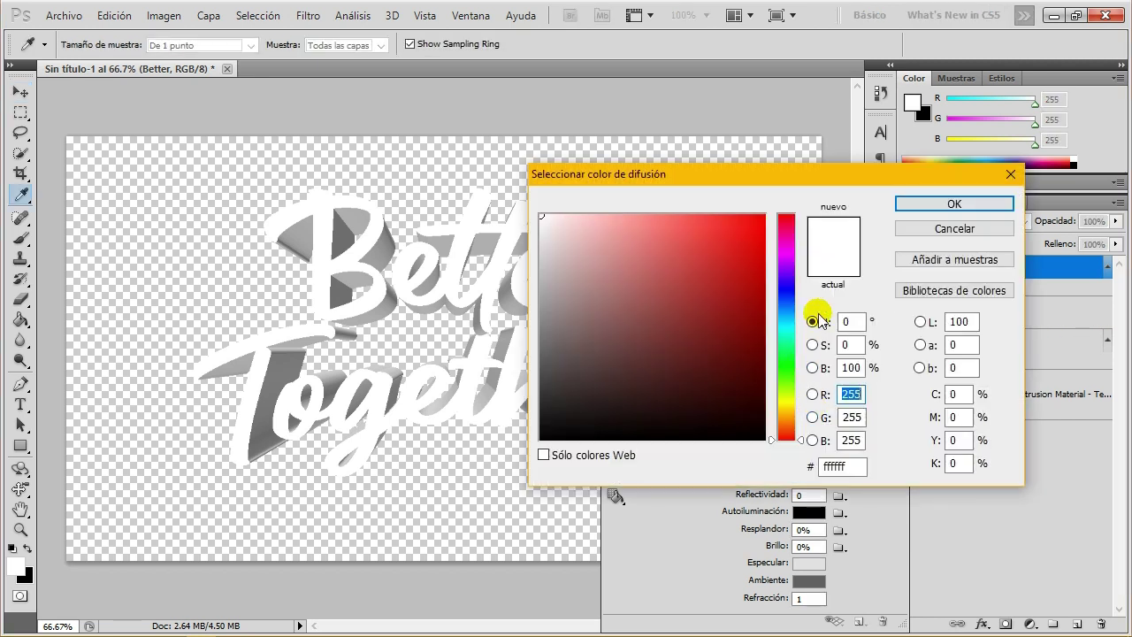
drag(782, 246, 782, 228)
click(696, 211)
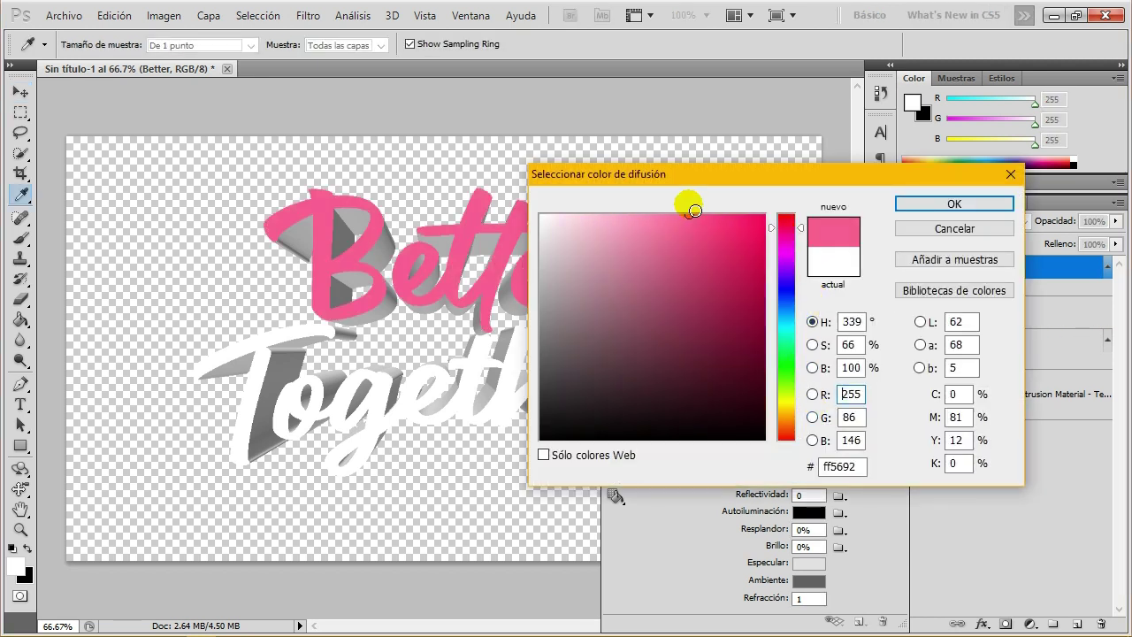
drag(702, 211, 711, 211)
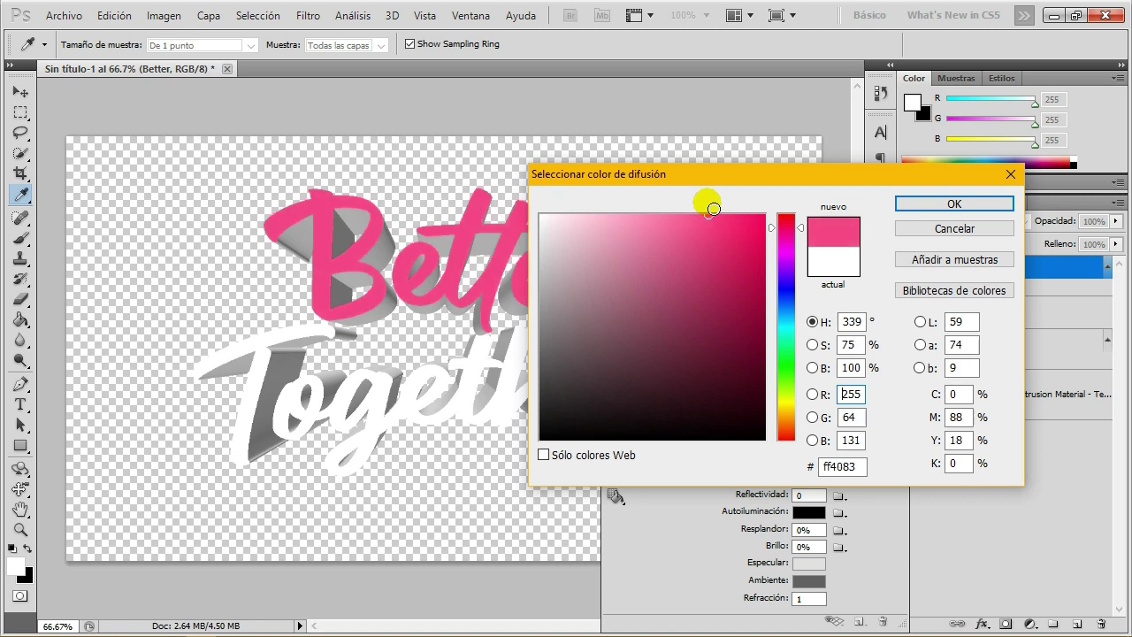
double_click(844, 466)
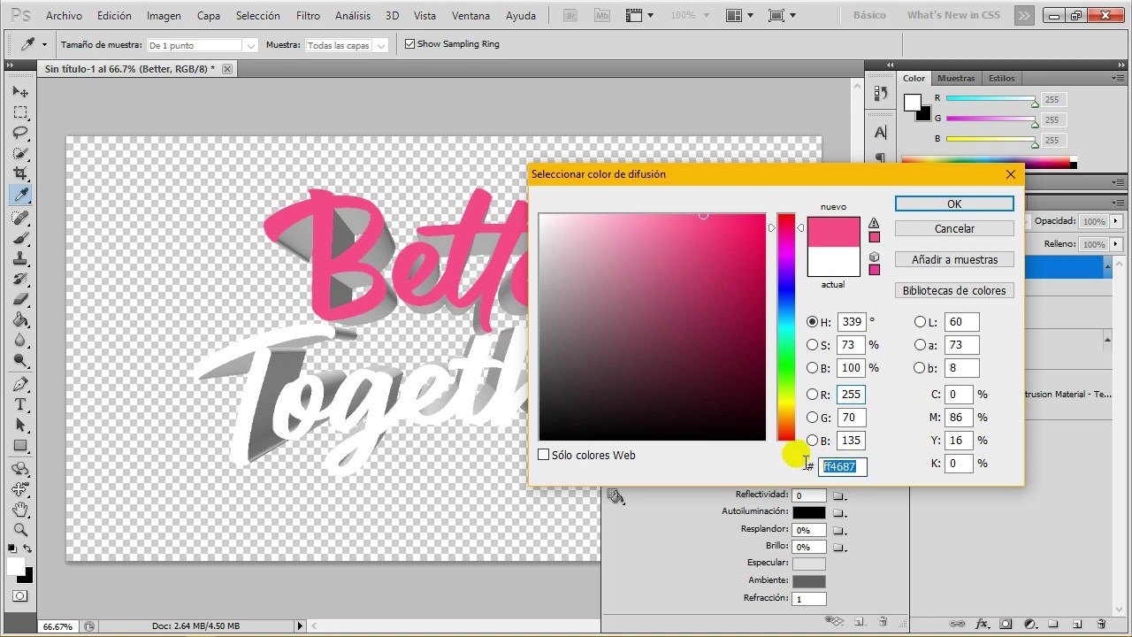
right_click(845, 466)
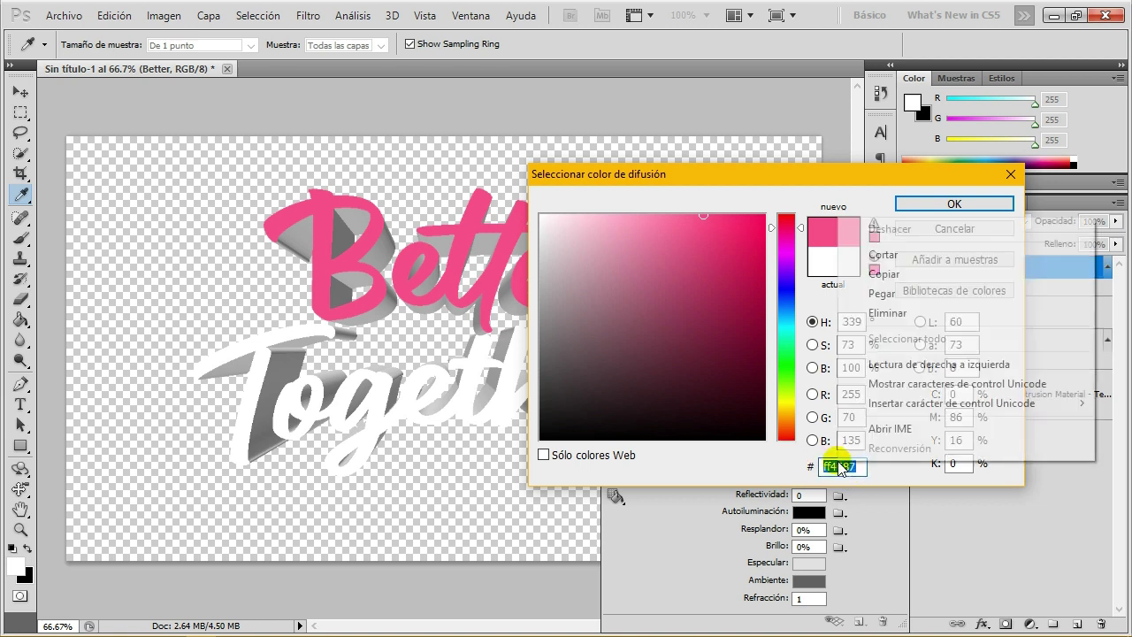
click(889, 275)
click(934, 211)
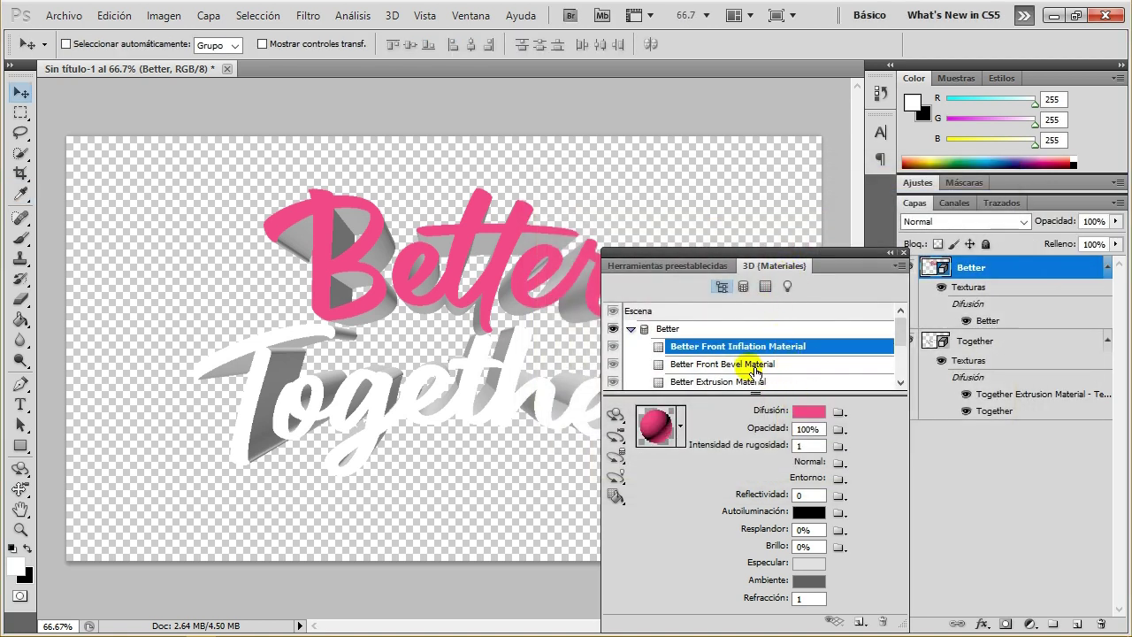
- Give the Better Front Bevel Material the same pink ff4687 diffuse colour
click(757, 368)
click(809, 410)
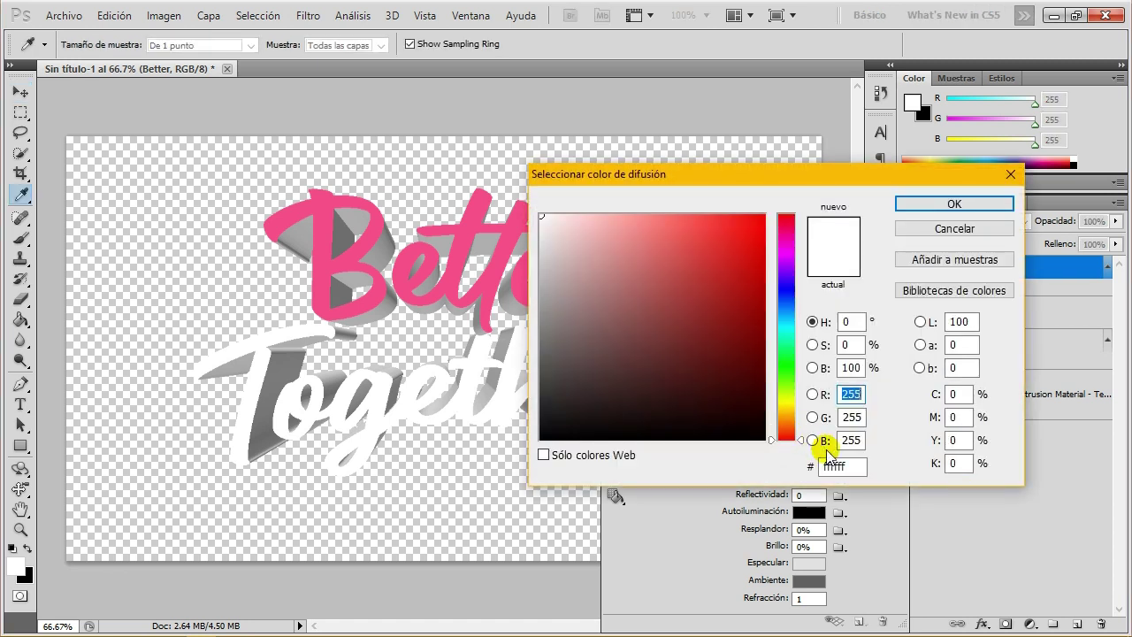
right_click(831, 466)
click(874, 301)
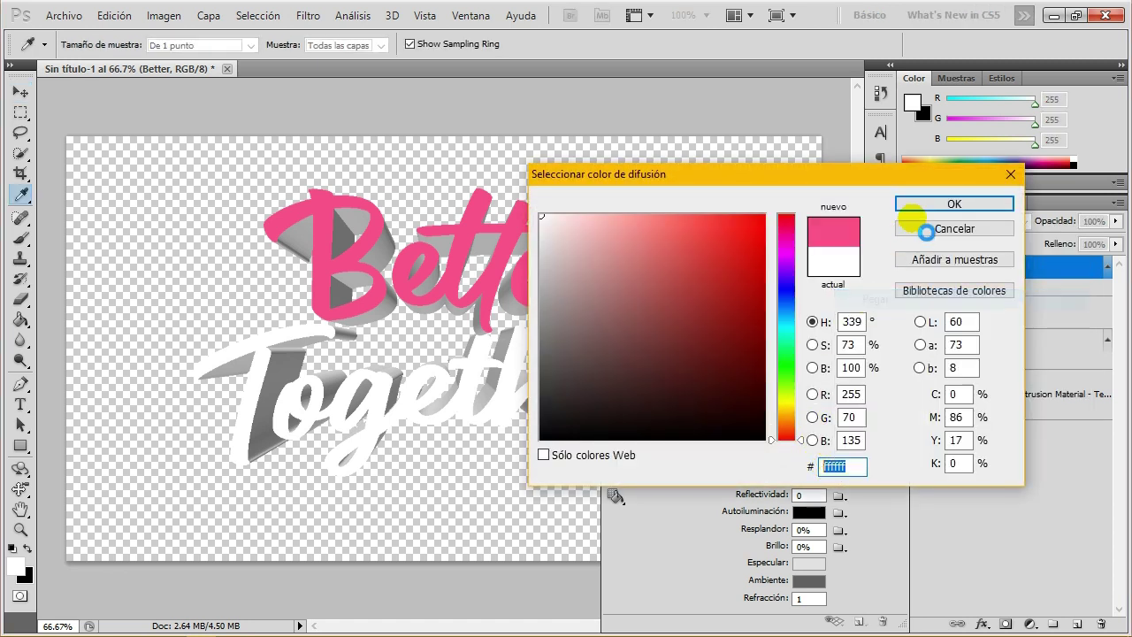
click(923, 203)
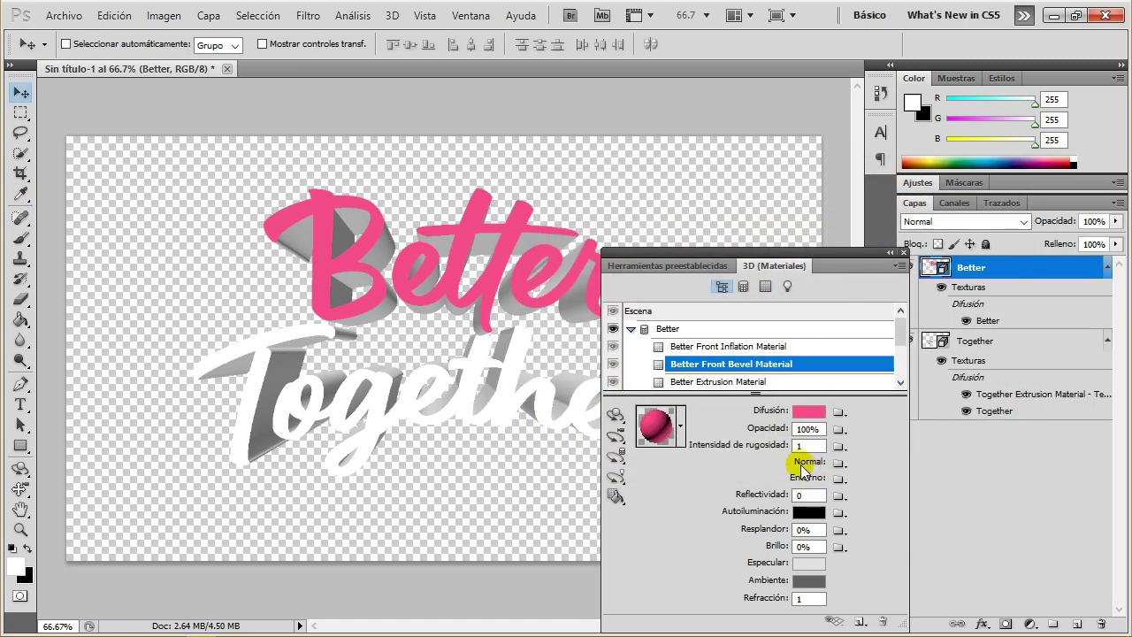
- Start giving the Better Extrusion Material's diffuse colour a saturated pink in the Color Picker
click(744, 382)
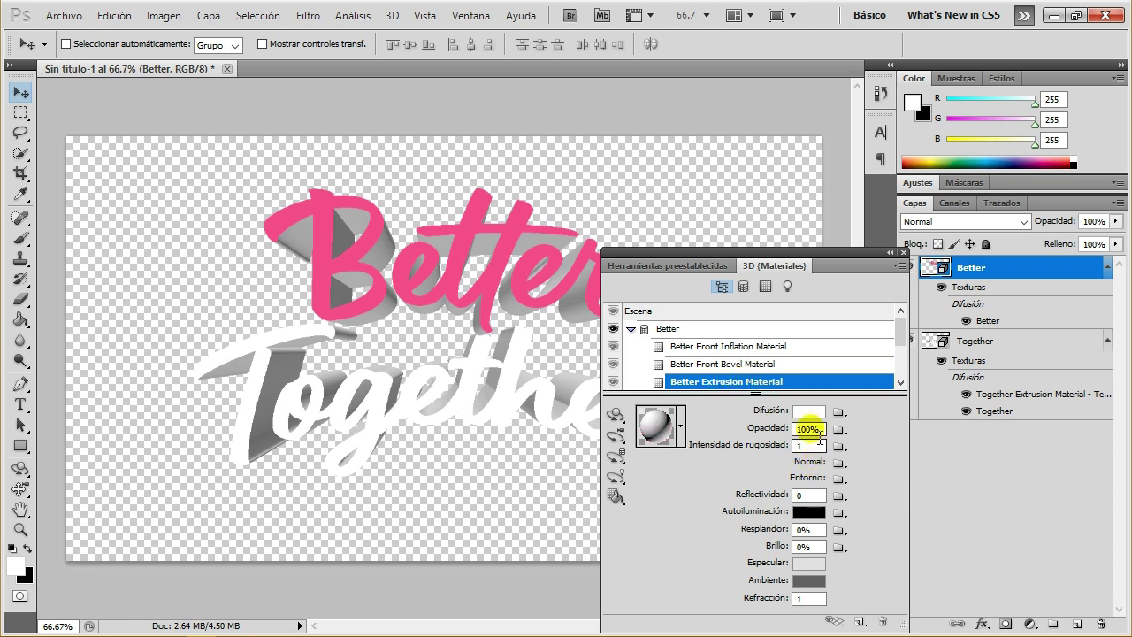
click(809, 411)
click(786, 240)
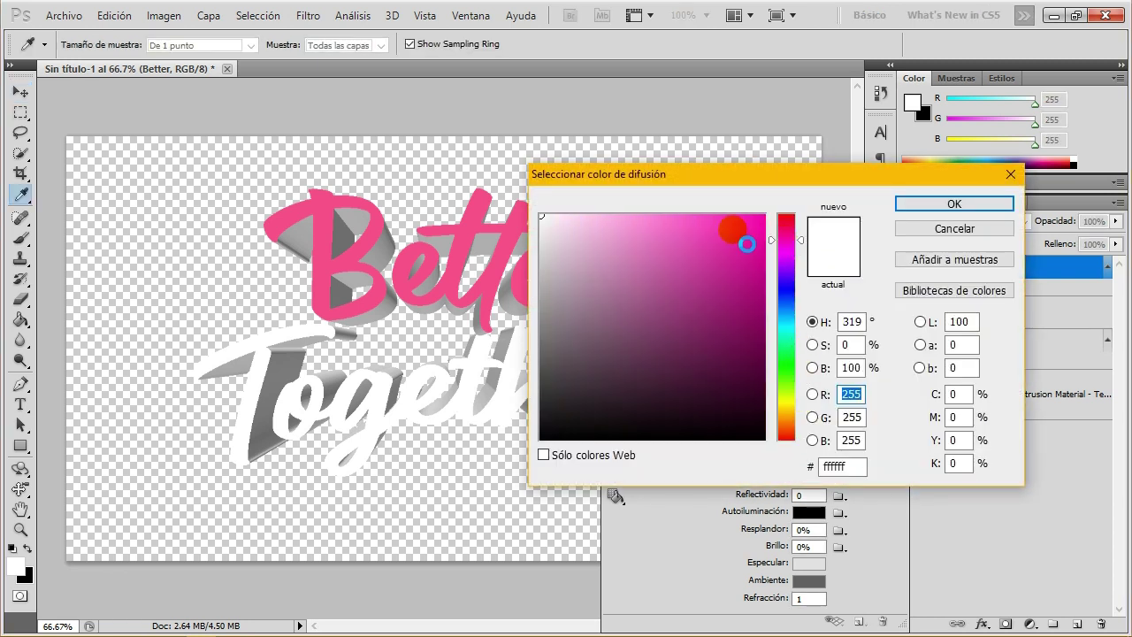
click(736, 218)
drag(745, 235, 777, 213)
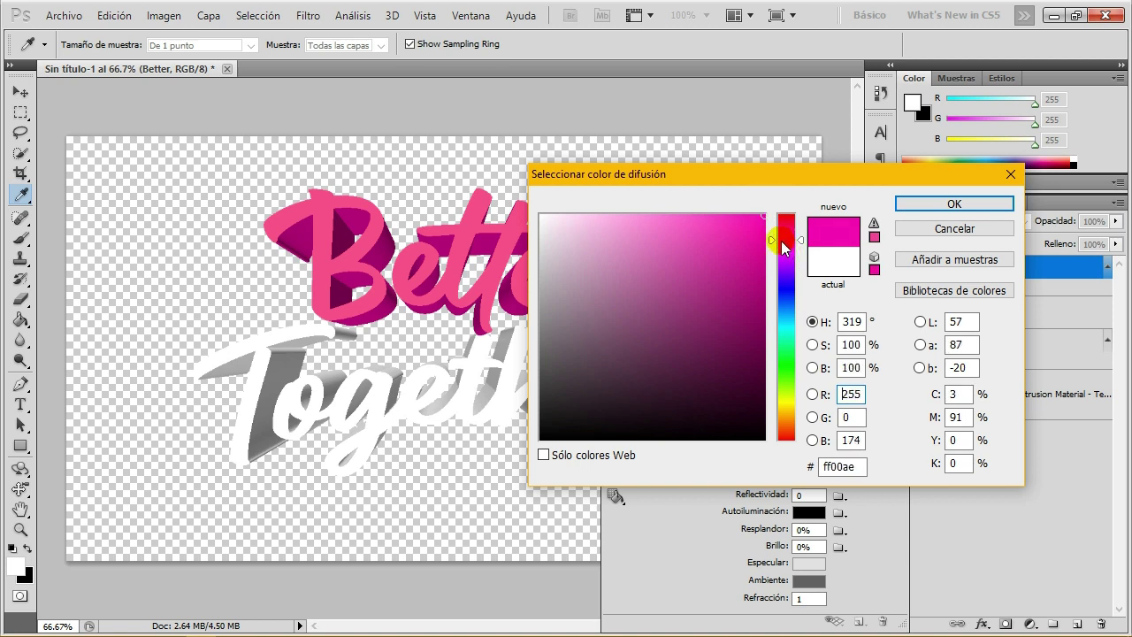
click(748, 222)
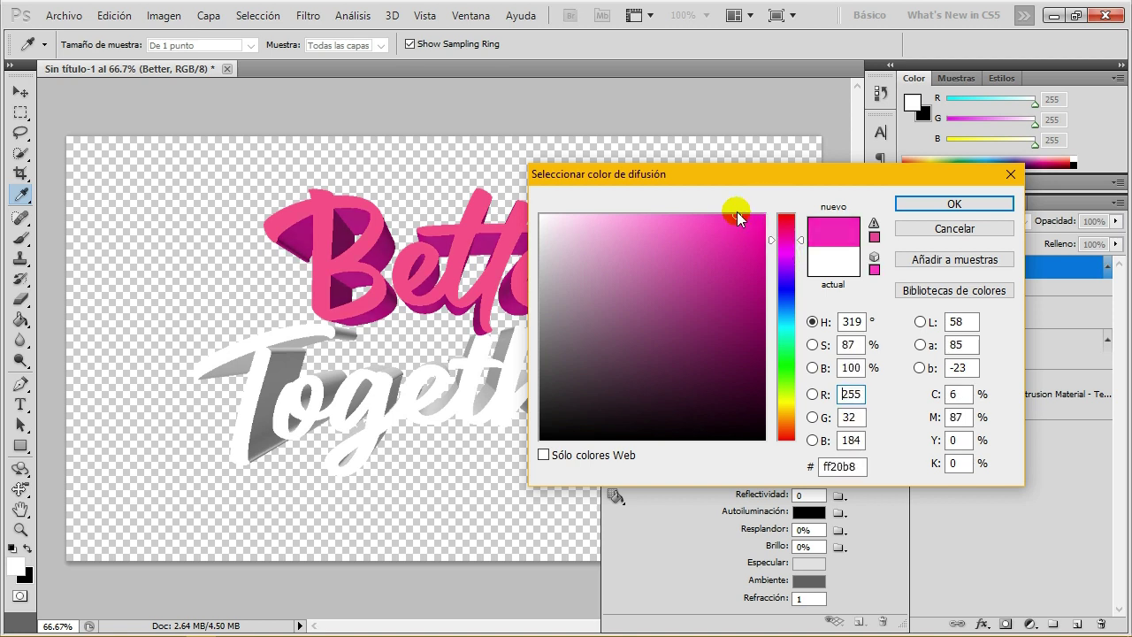
drag(748, 230, 744, 218)
- Settle the extrusion colour on magenta ff13a3, copy its hex value and confirm
drag(737, 215, 764, 199)
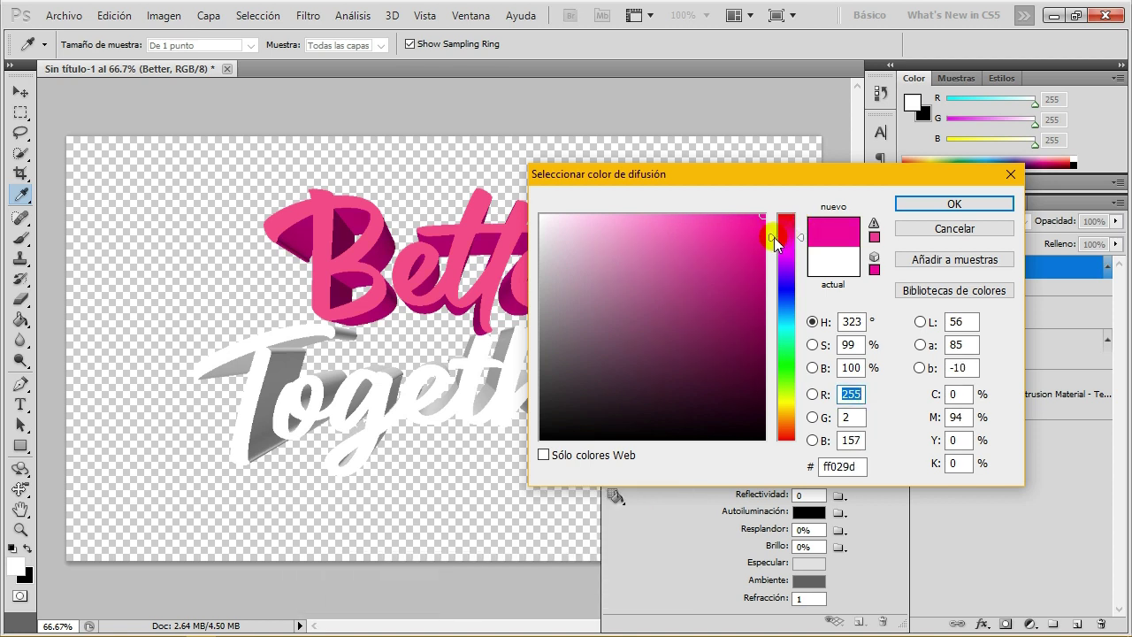
drag(774, 237, 775, 234)
click(748, 215)
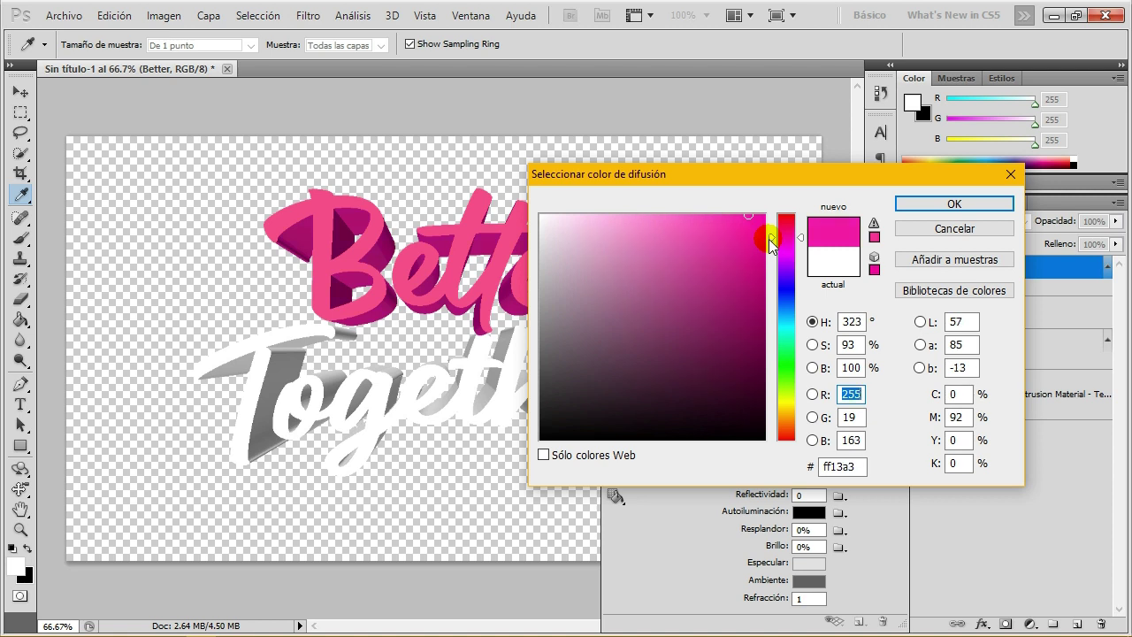
click(840, 466)
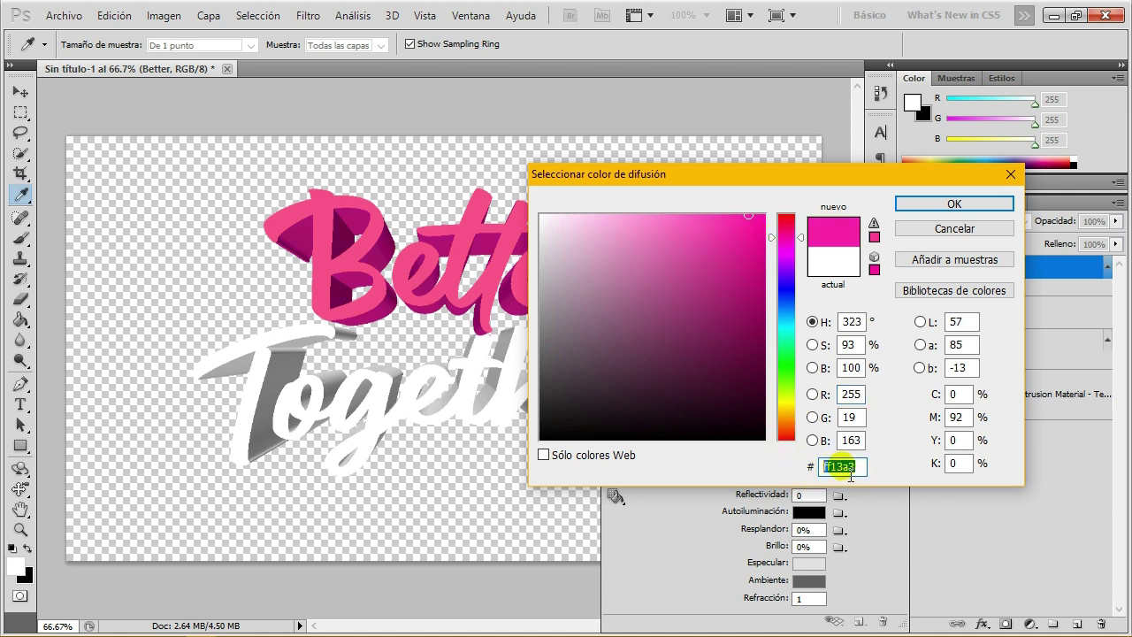
right_click(839, 467)
click(819, 184)
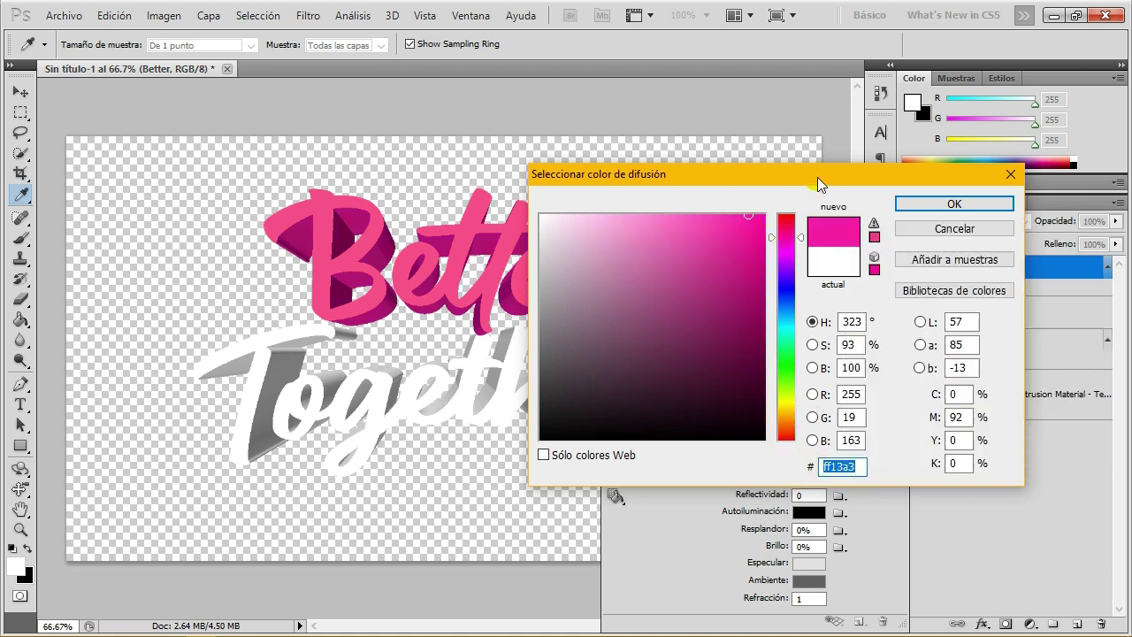
click(944, 205)
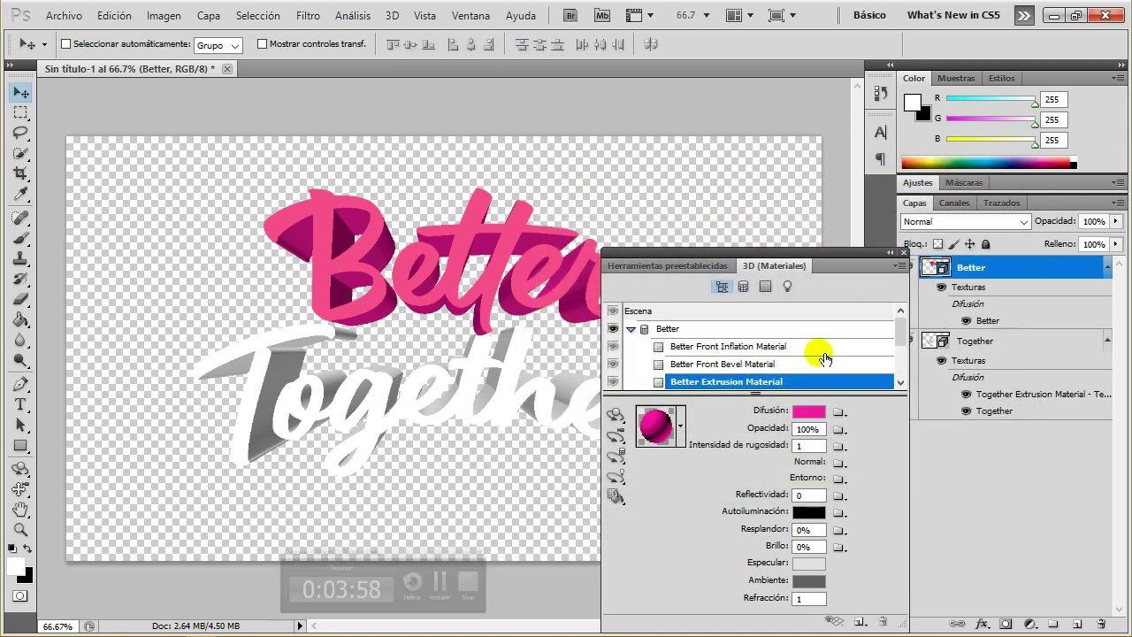
- Save the Better Front Inflation Material as a new material preset
click(792, 347)
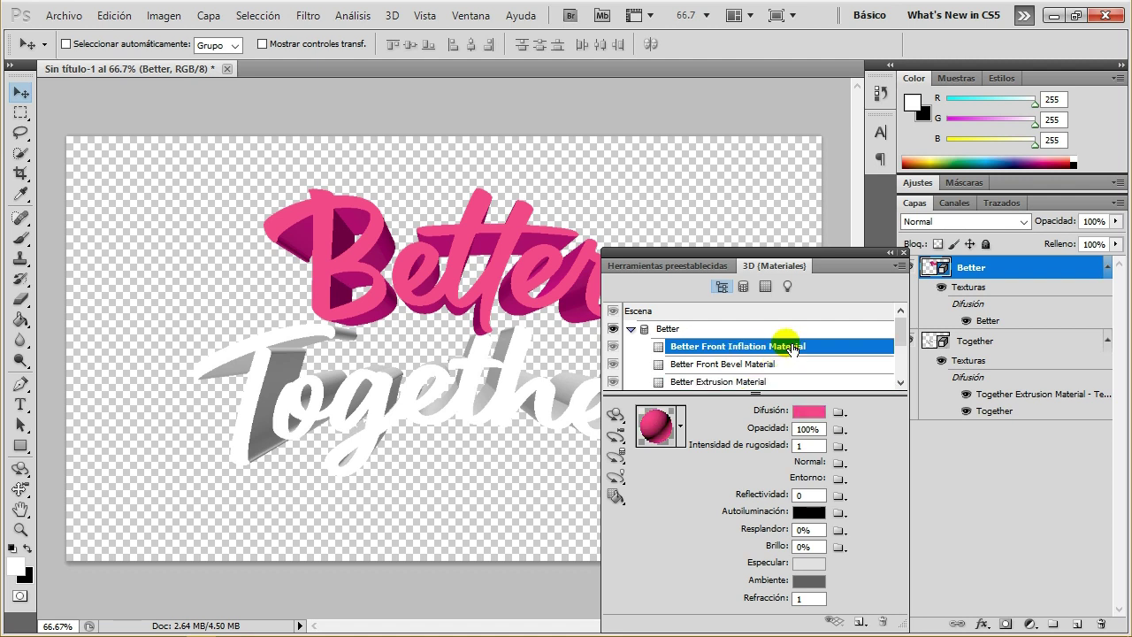
click(681, 428)
click(758, 464)
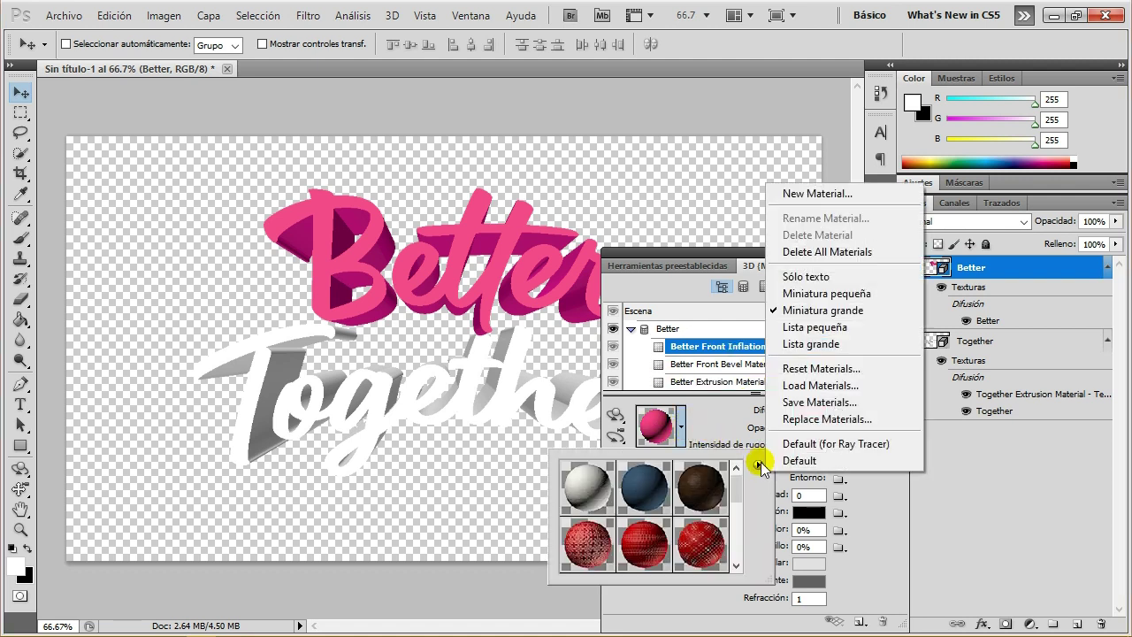
click(827, 195)
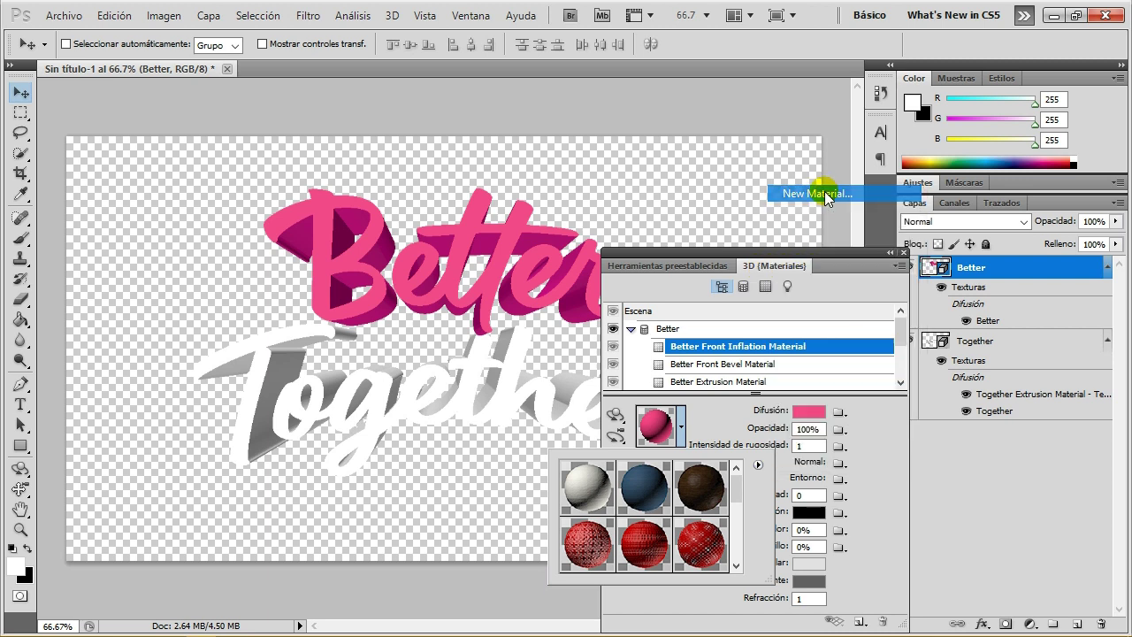
click(677, 212)
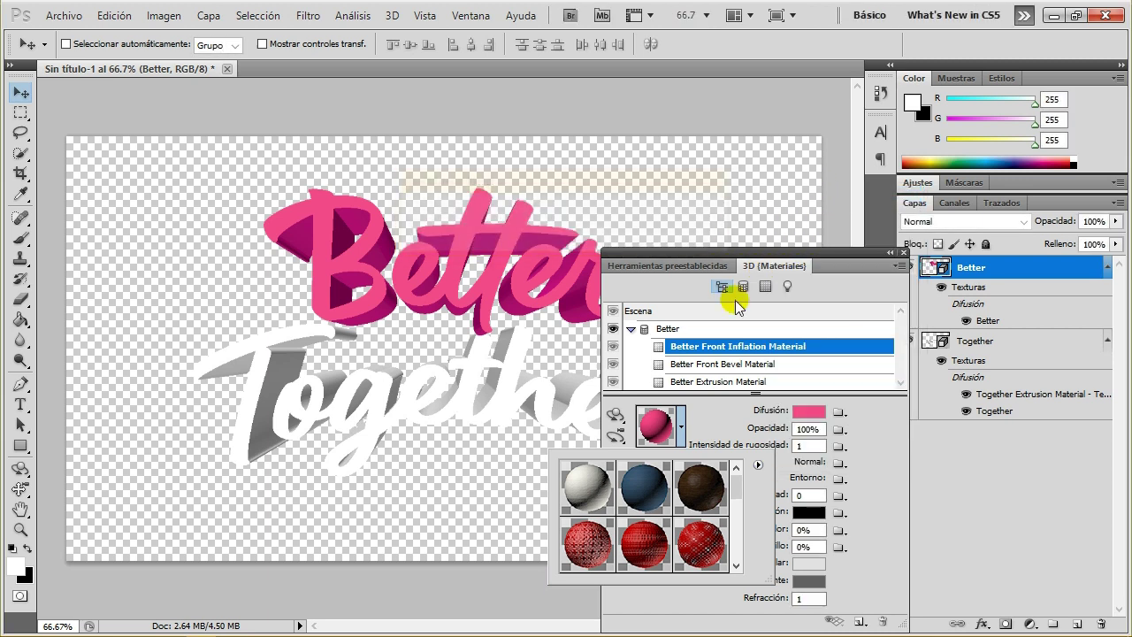
- Check the material presets for the Better Front Bevel Material without saving one
click(741, 363)
click(681, 428)
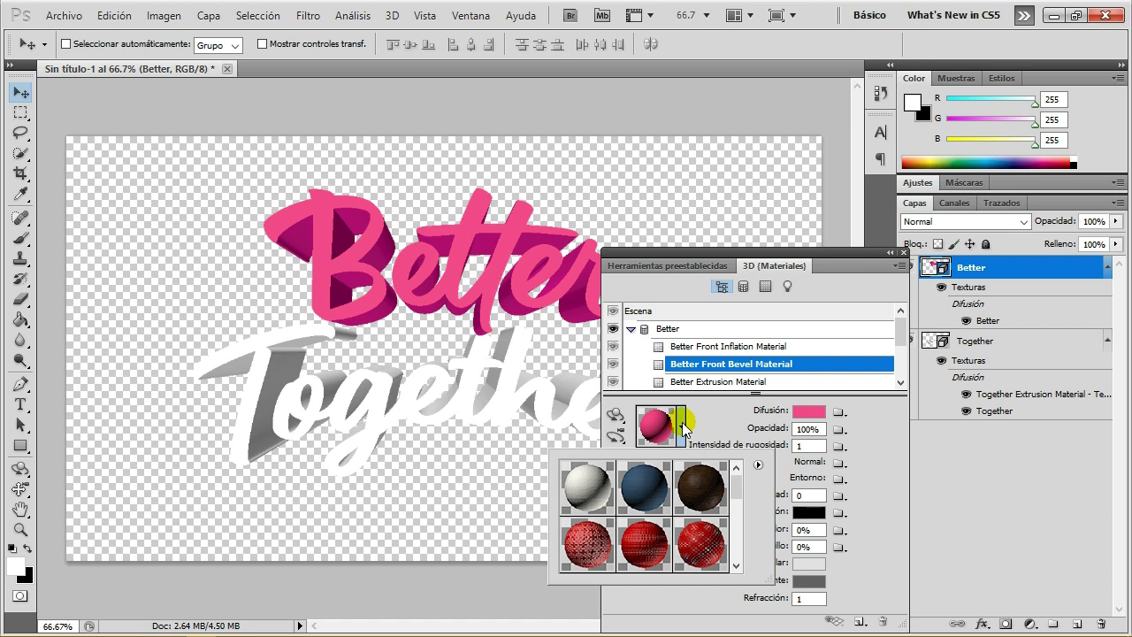
click(682, 429)
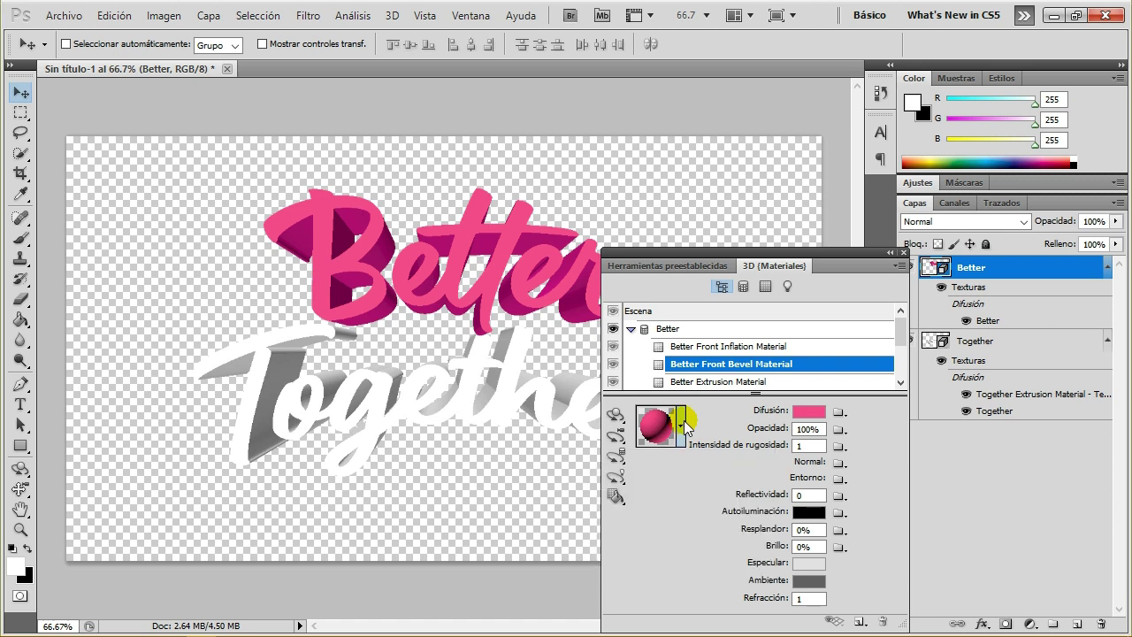
- Save the magenta Better Extrusion Material as a new material preset
click(775, 382)
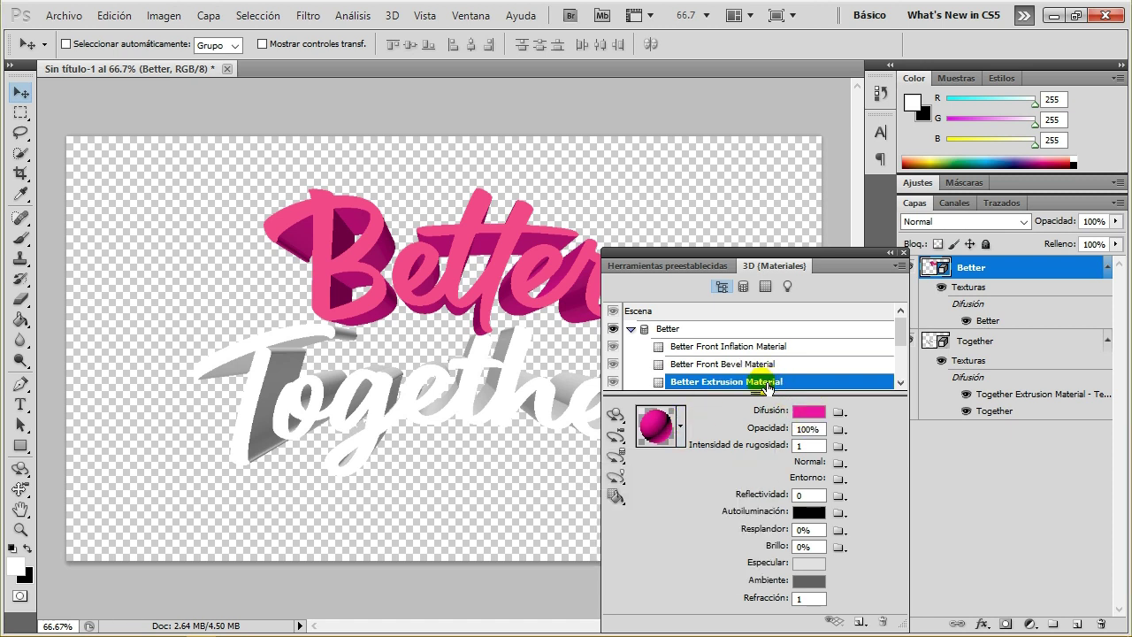
click(684, 427)
click(758, 462)
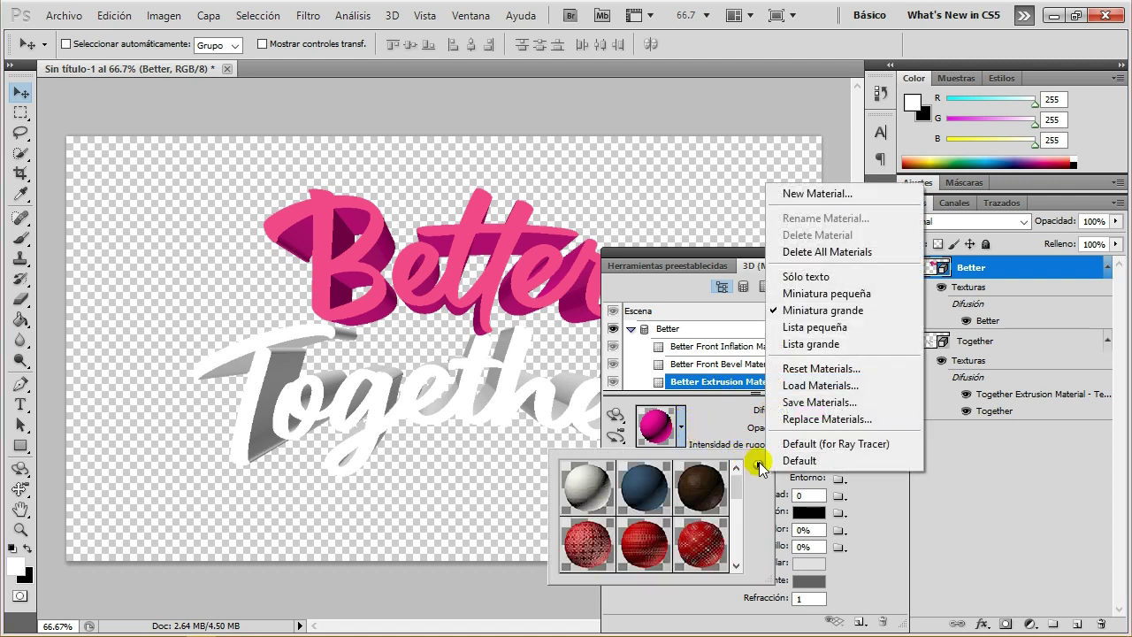
click(805, 193)
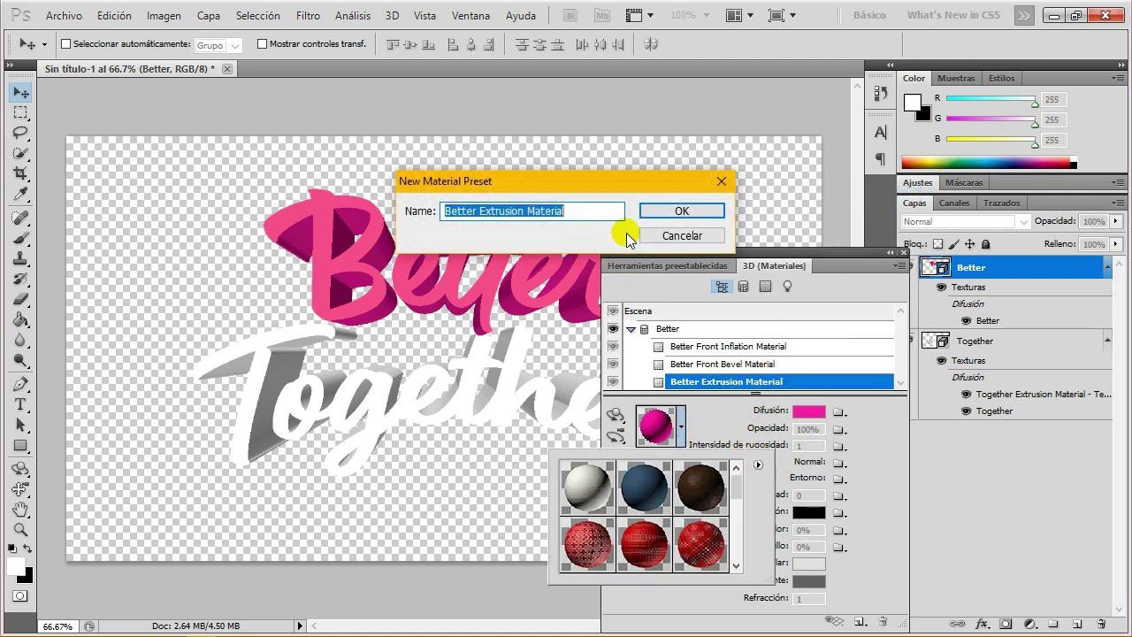
click(672, 210)
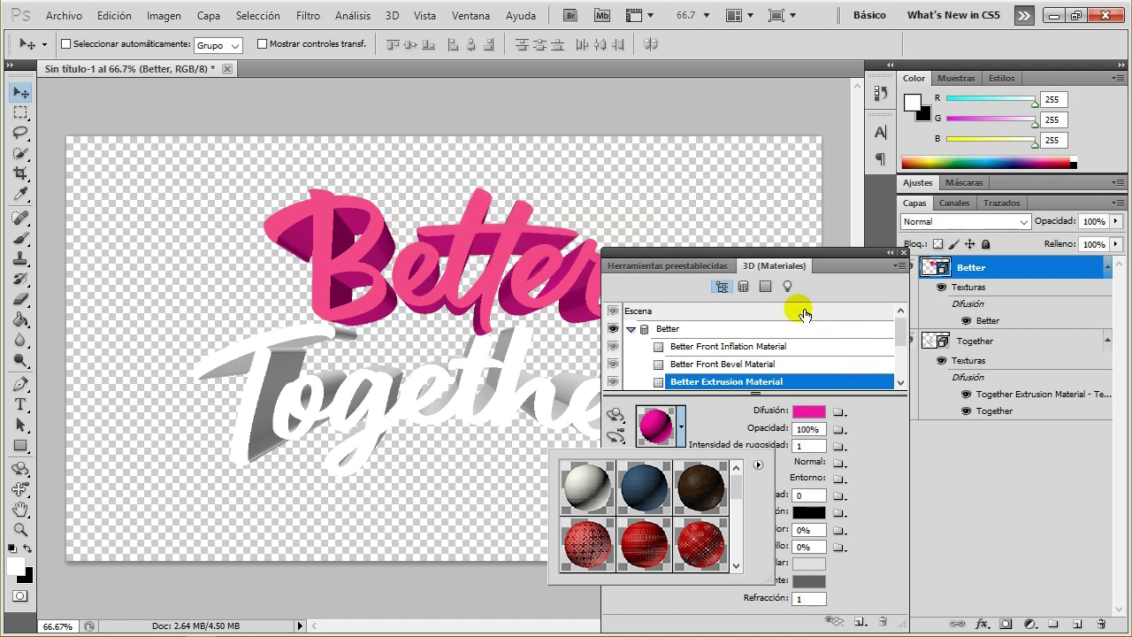
- Remove the Together front material's diffuse texture and apply the pink preset
click(1007, 343)
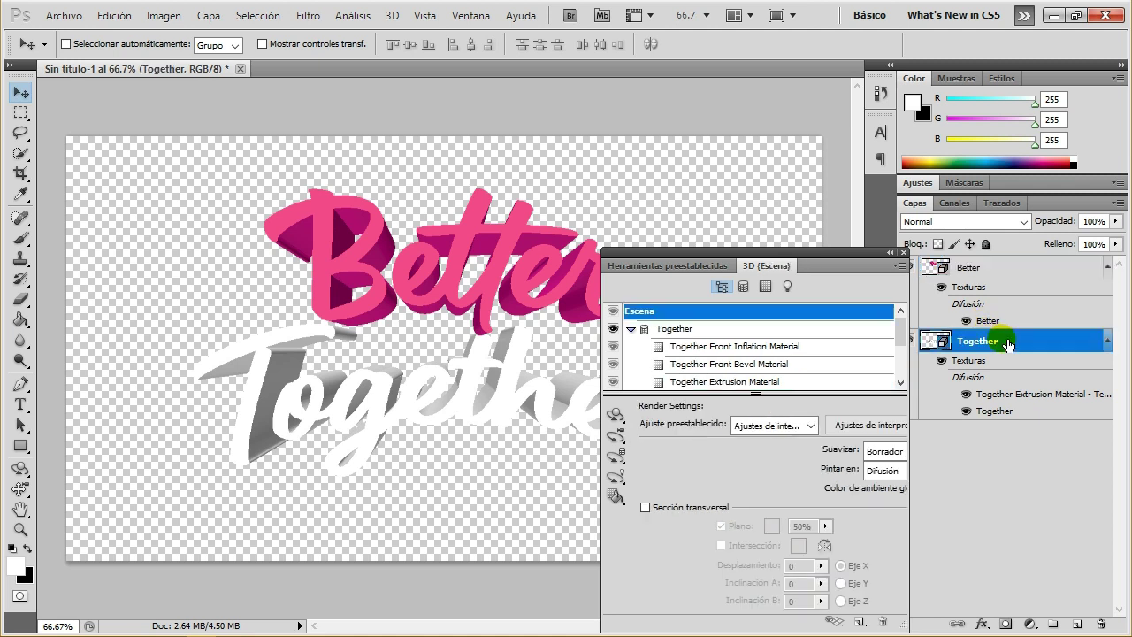
click(803, 348)
click(840, 413)
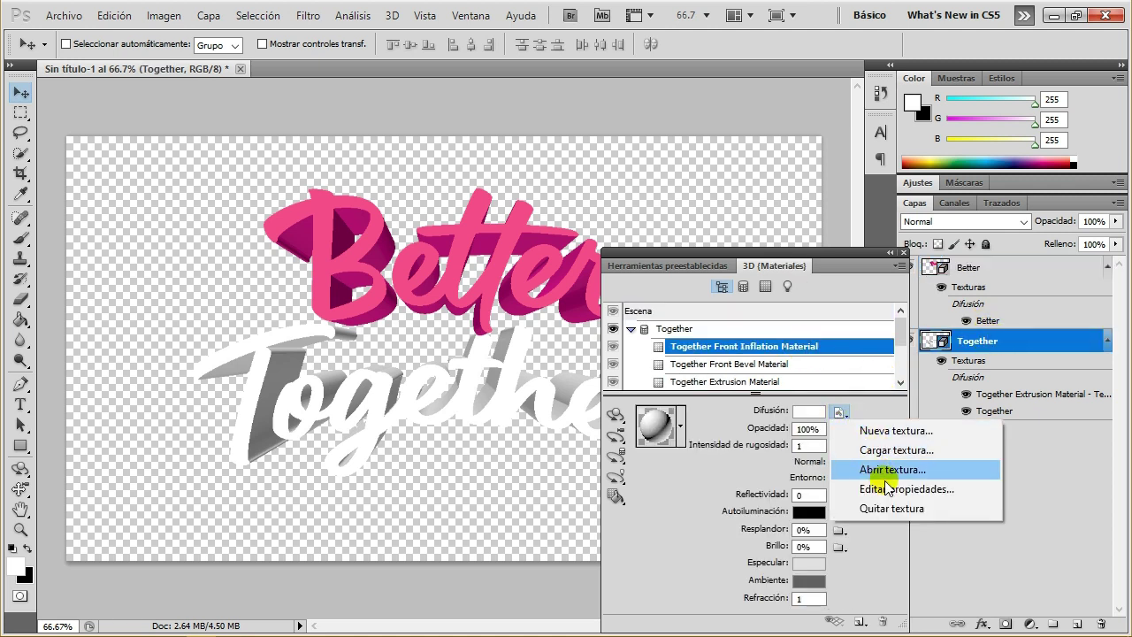
click(871, 506)
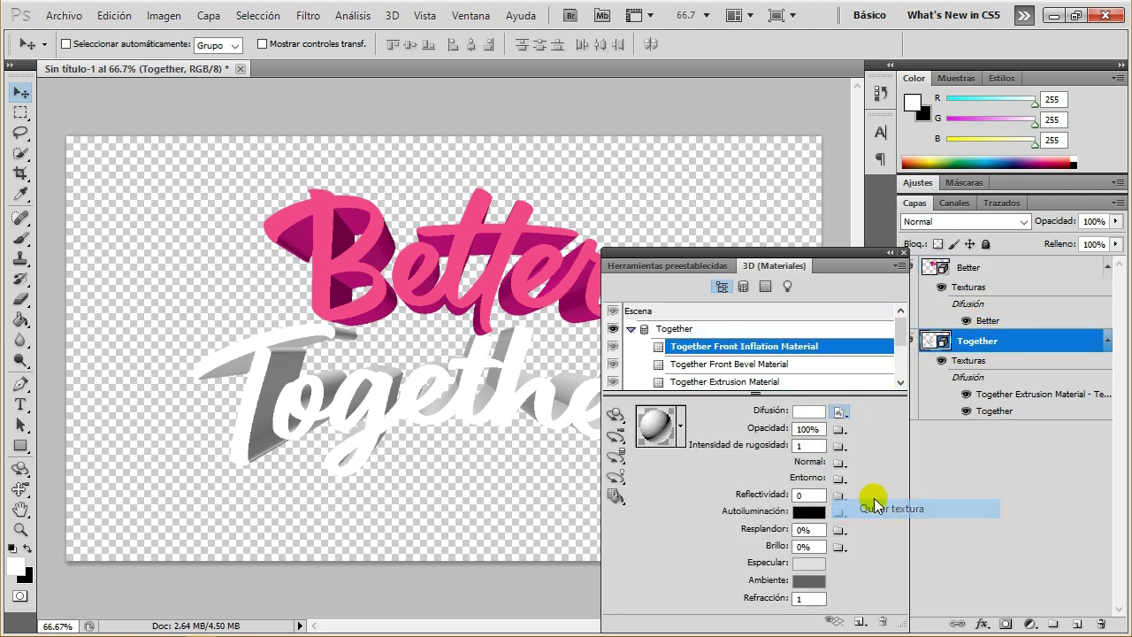
click(682, 428)
drag(736, 478, 741, 555)
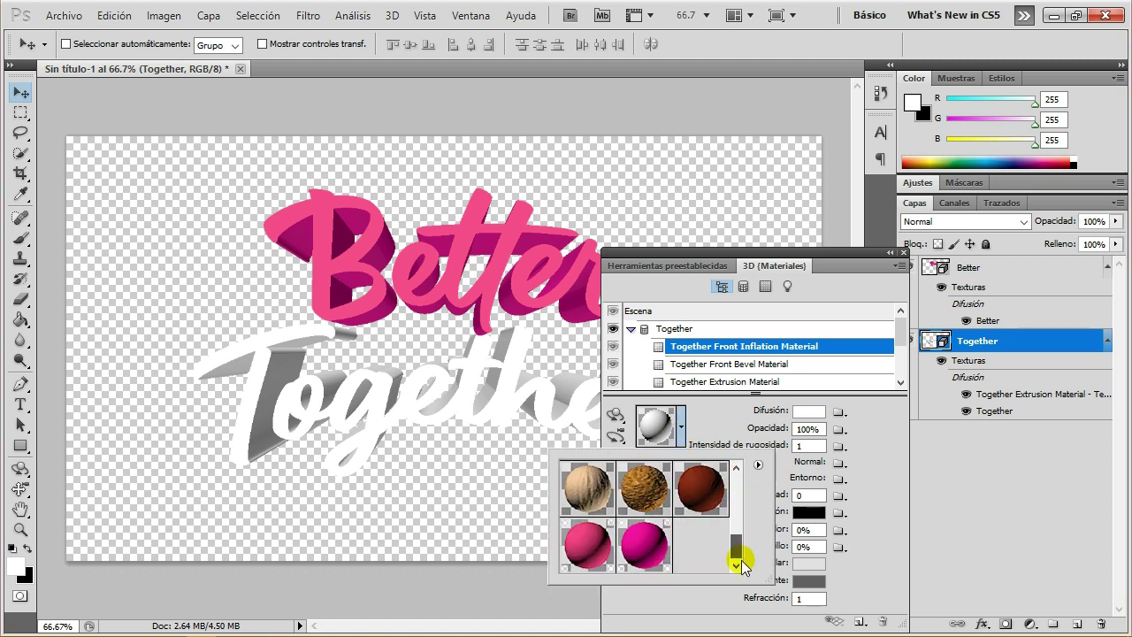
click(587, 548)
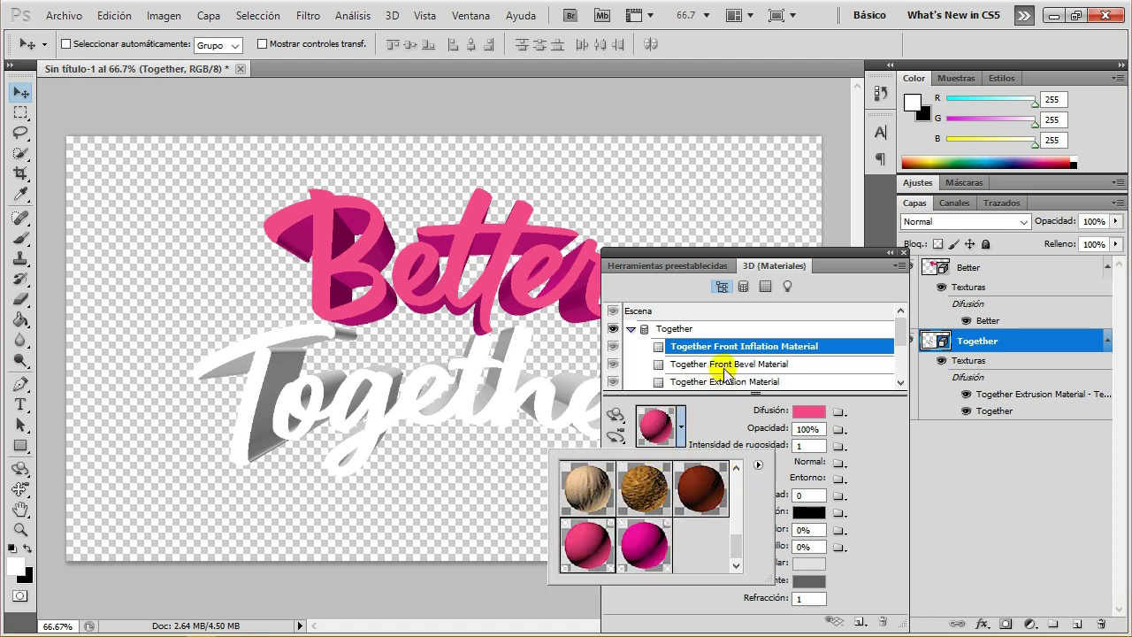
- Remove the Together bevel's diffuse texture and apply the pink preset
click(732, 372)
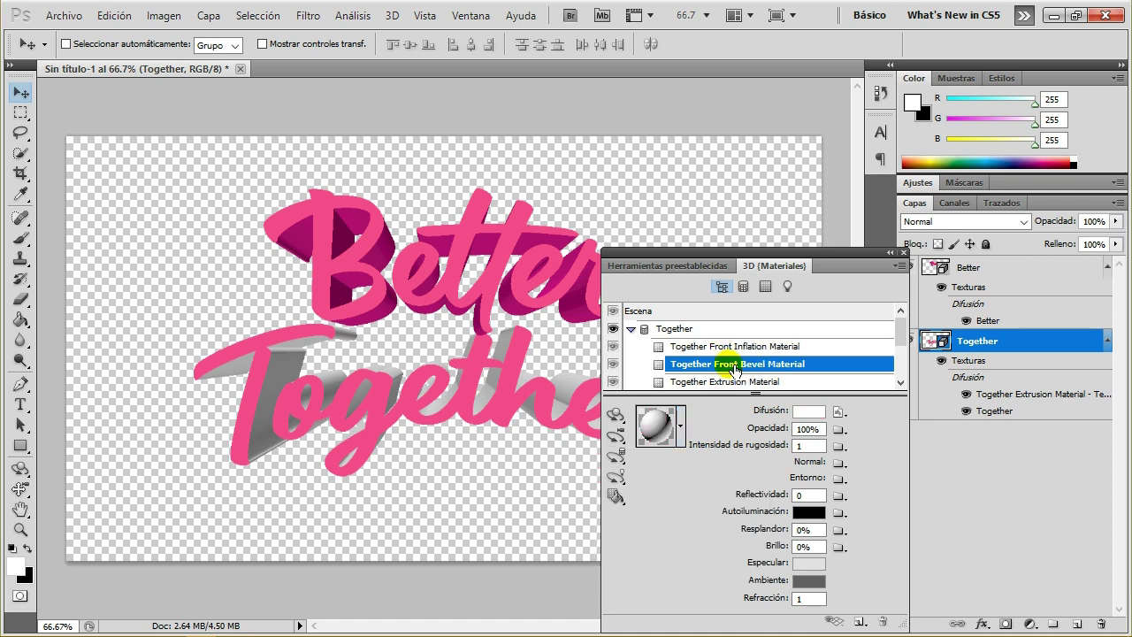
click(839, 412)
click(903, 508)
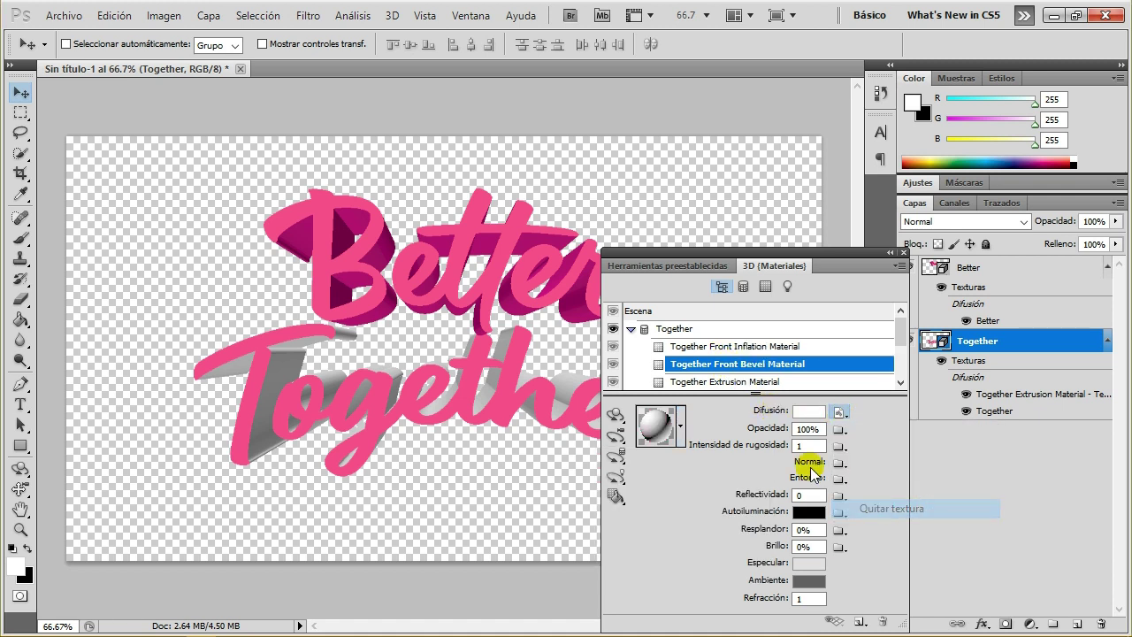
click(685, 429)
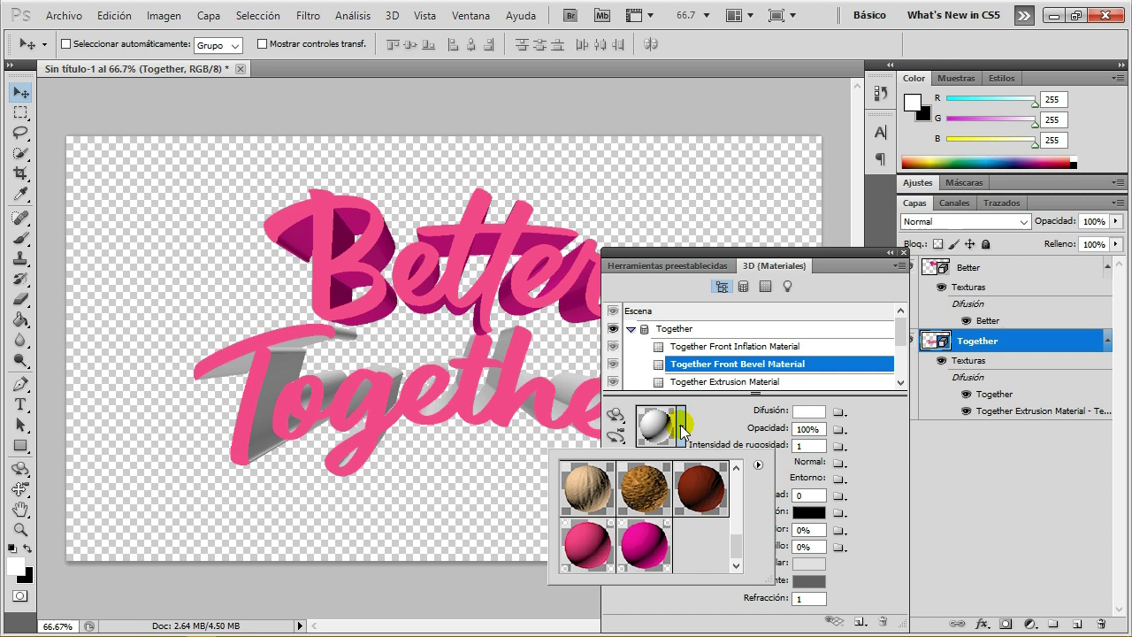
click(588, 542)
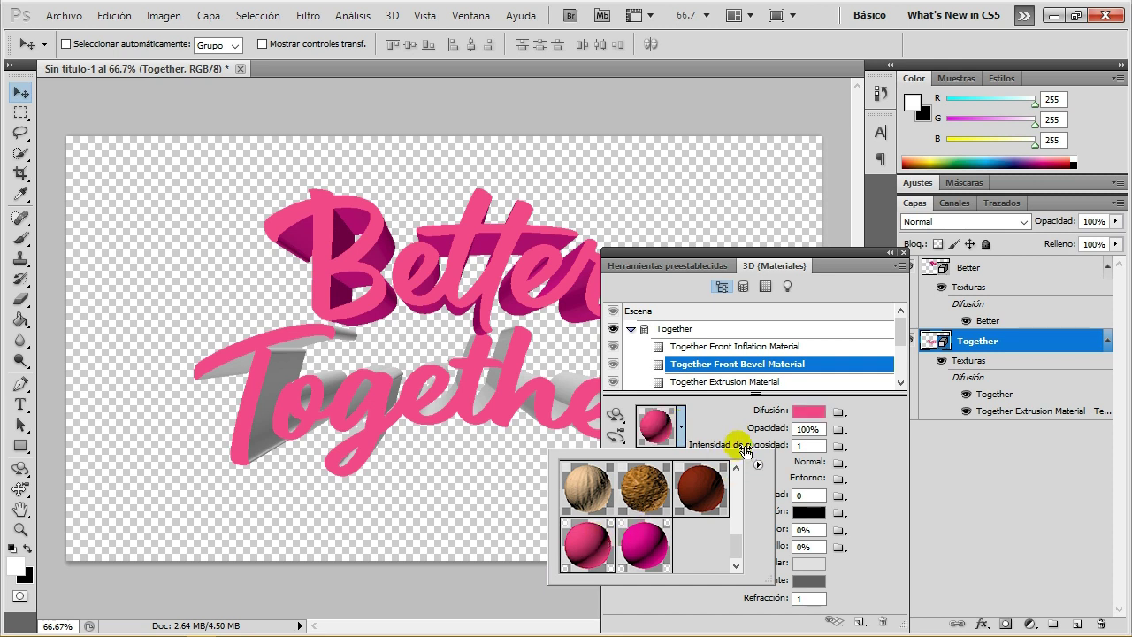
click(863, 424)
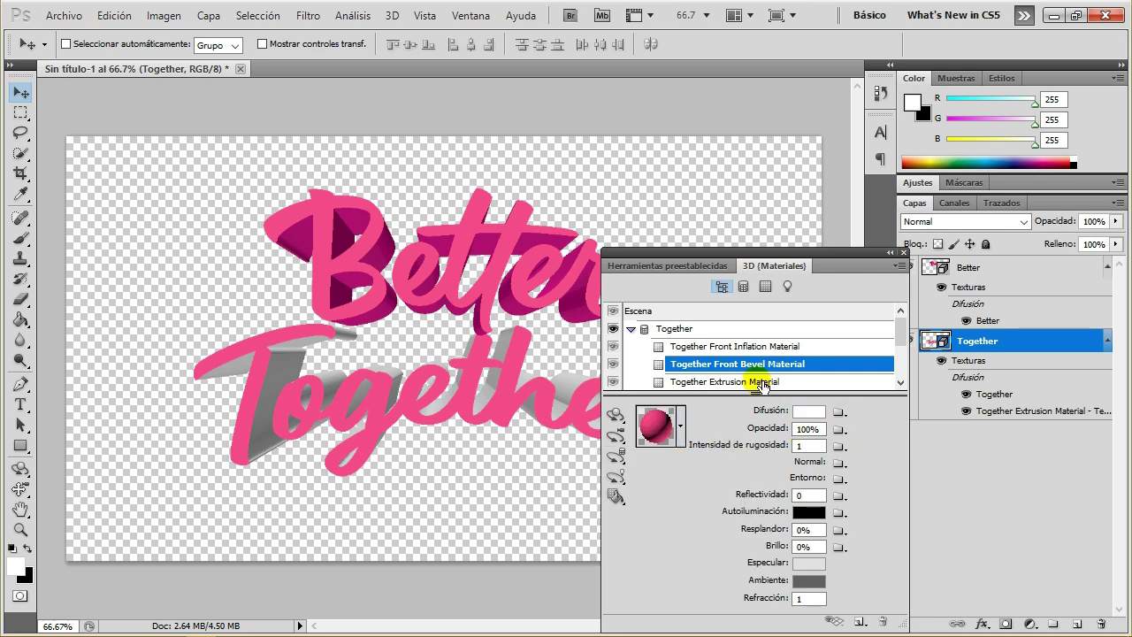
- Remove the Together extrusion's diffuse texture and apply the deep pink preset
click(759, 382)
click(838, 416)
click(872, 510)
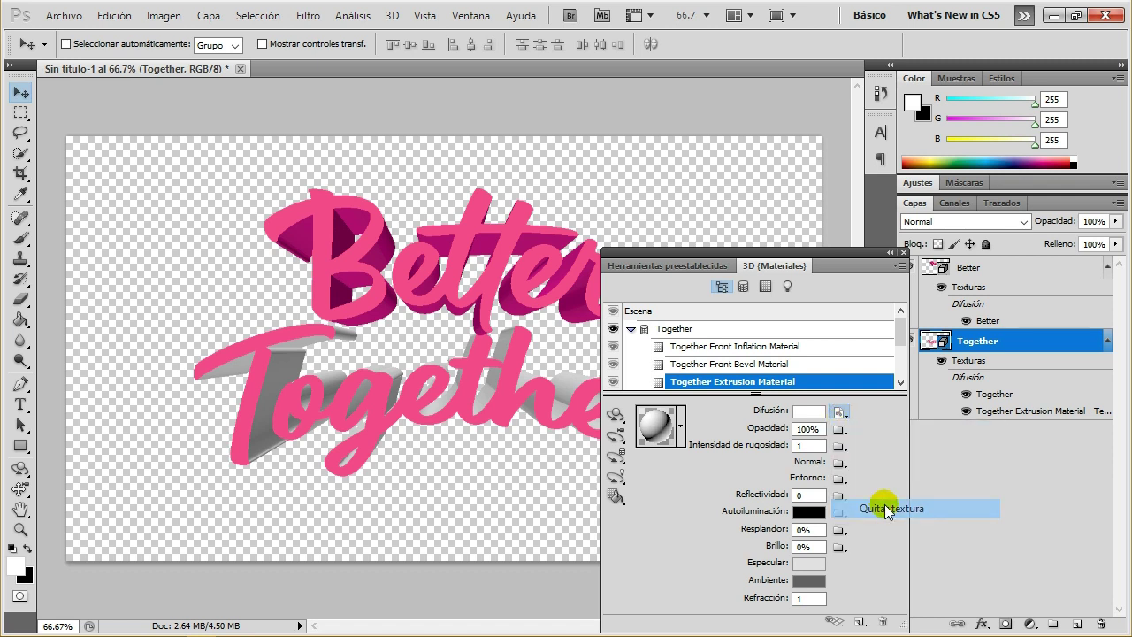
click(682, 427)
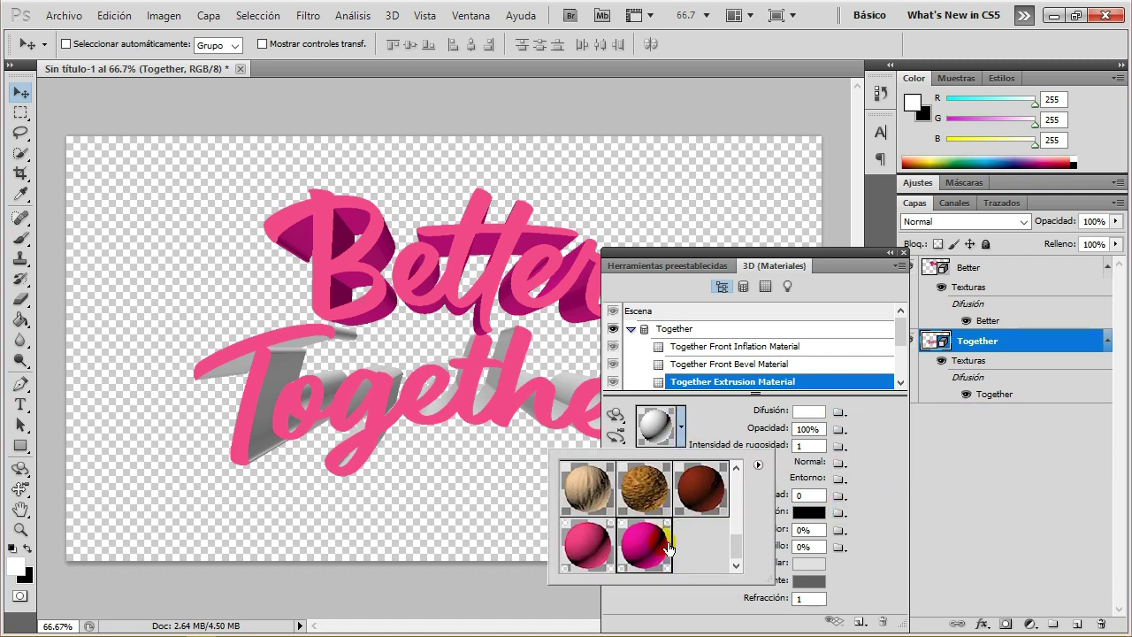
click(679, 540)
click(880, 453)
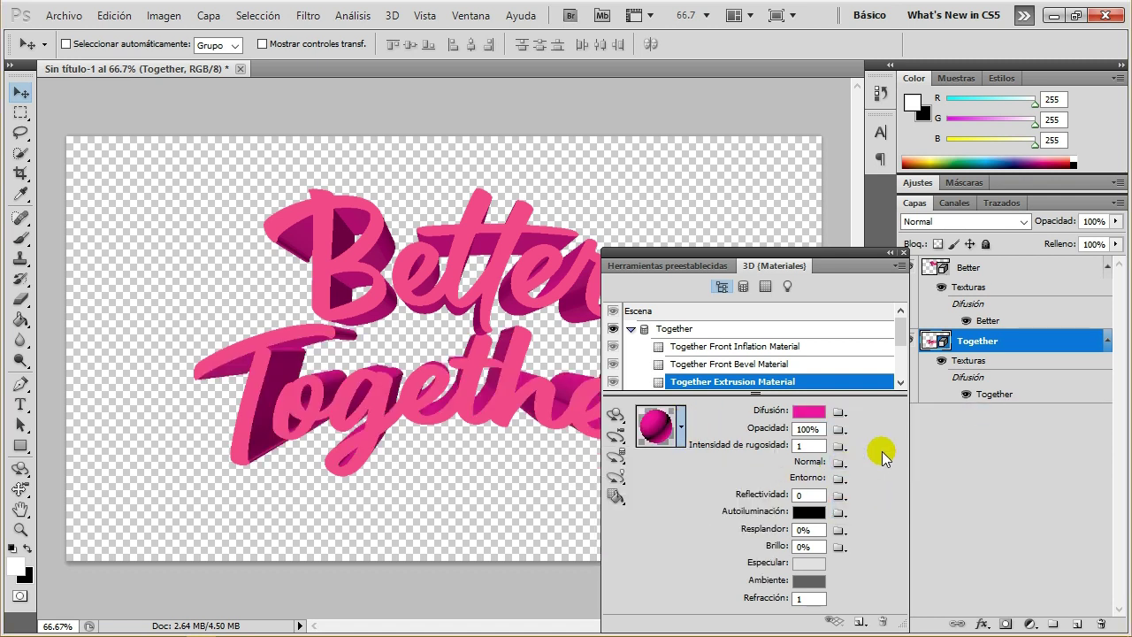
click(888, 253)
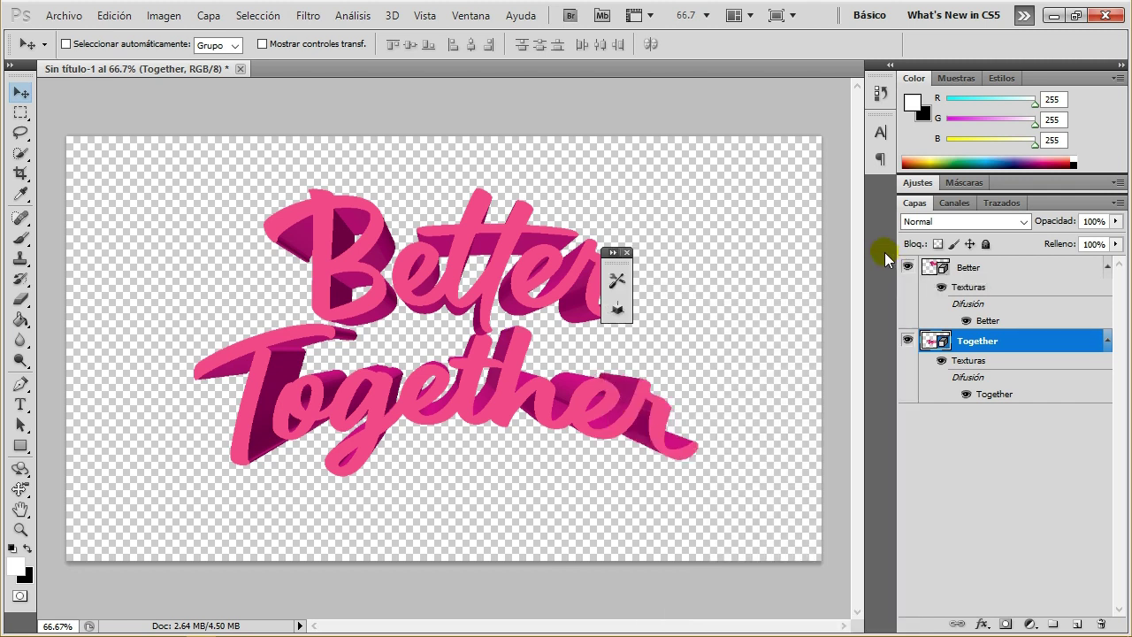
- Close the 3D panel and merge the Better and Together layers with Combinar capas 3D
click(627, 253)
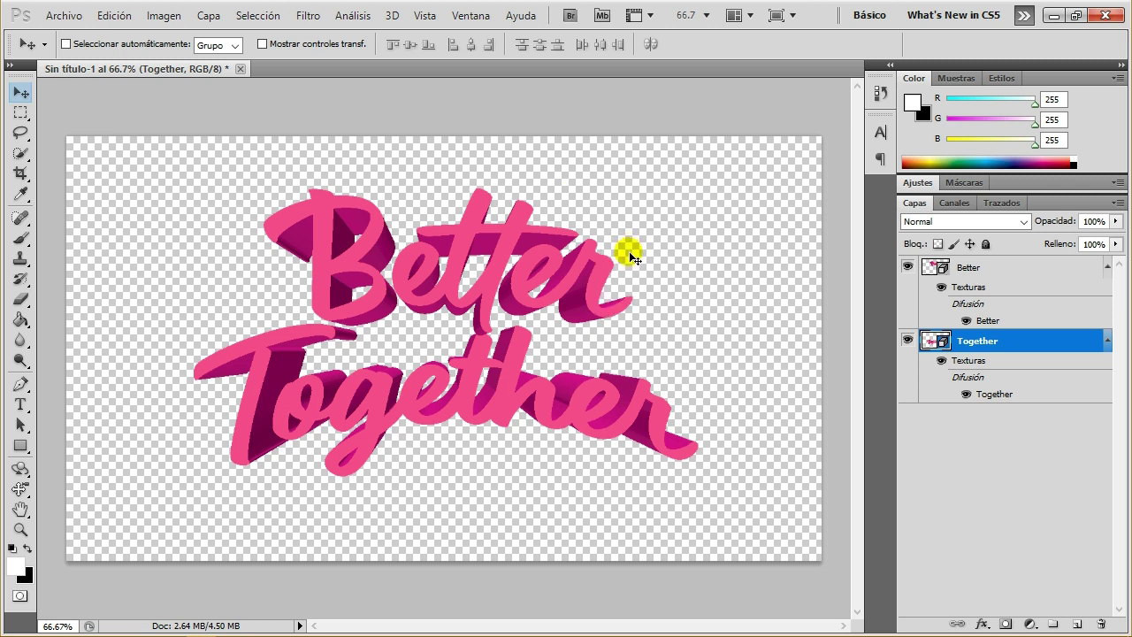
shift+click(1028, 265)
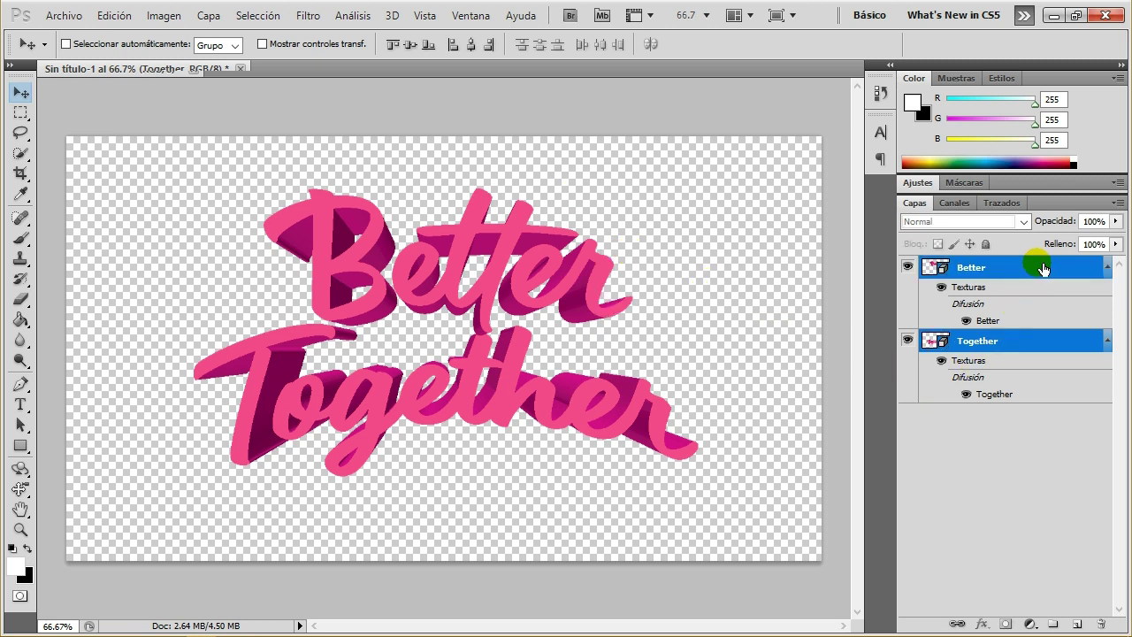
click(392, 15)
click(501, 411)
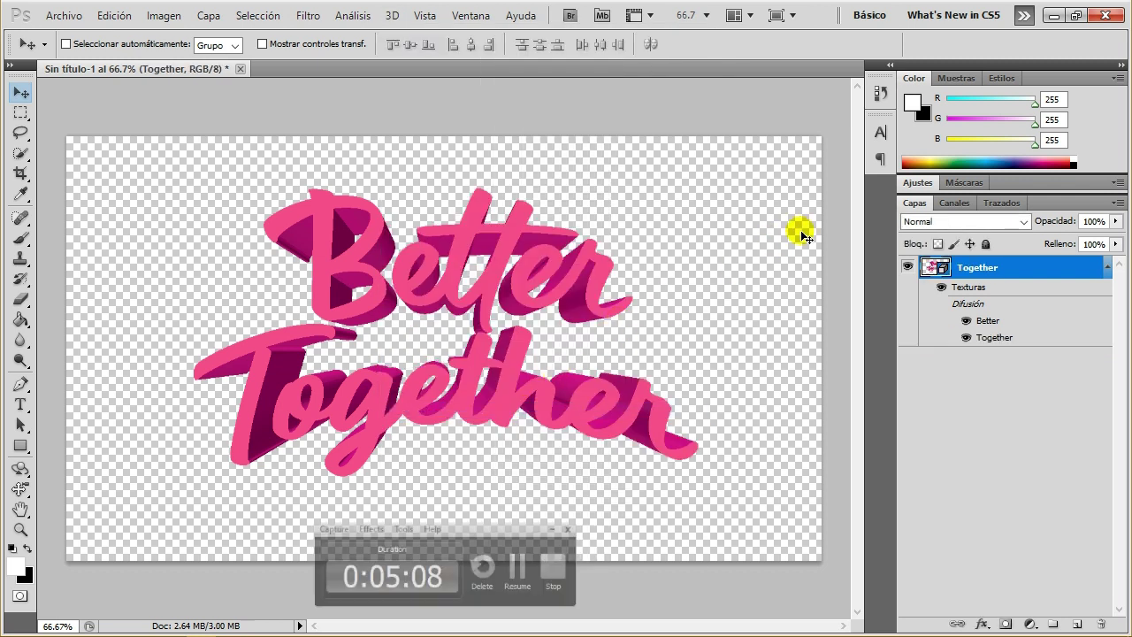
- Set Cache Tile Size to 1028K in Performance preferences, review the 3D page and save
click(113, 16)
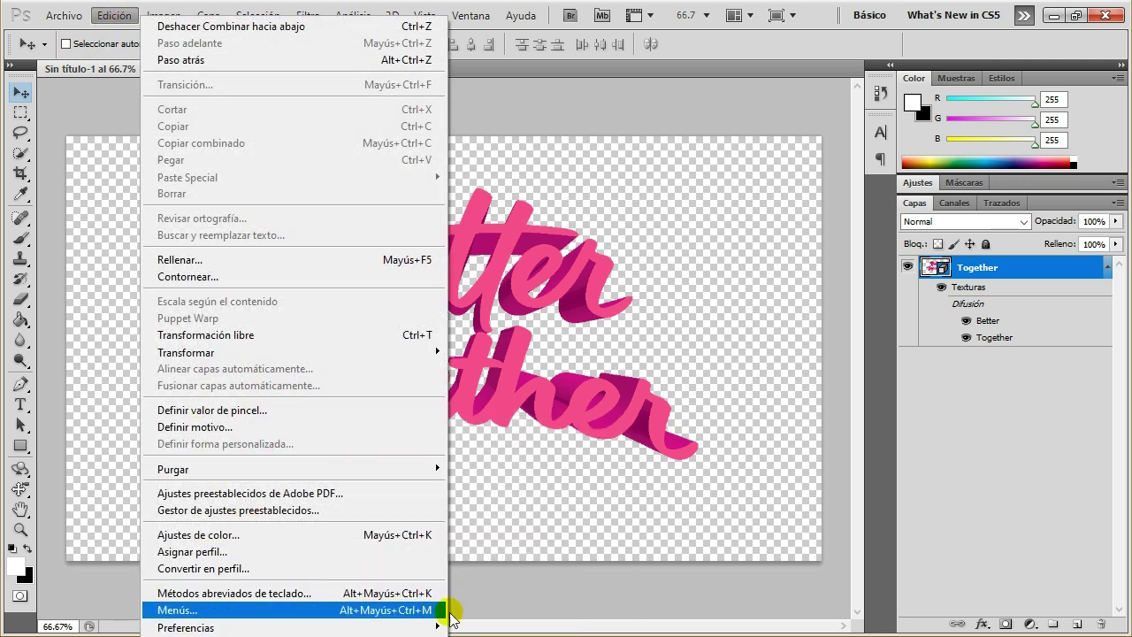
mouse_move(266, 627)
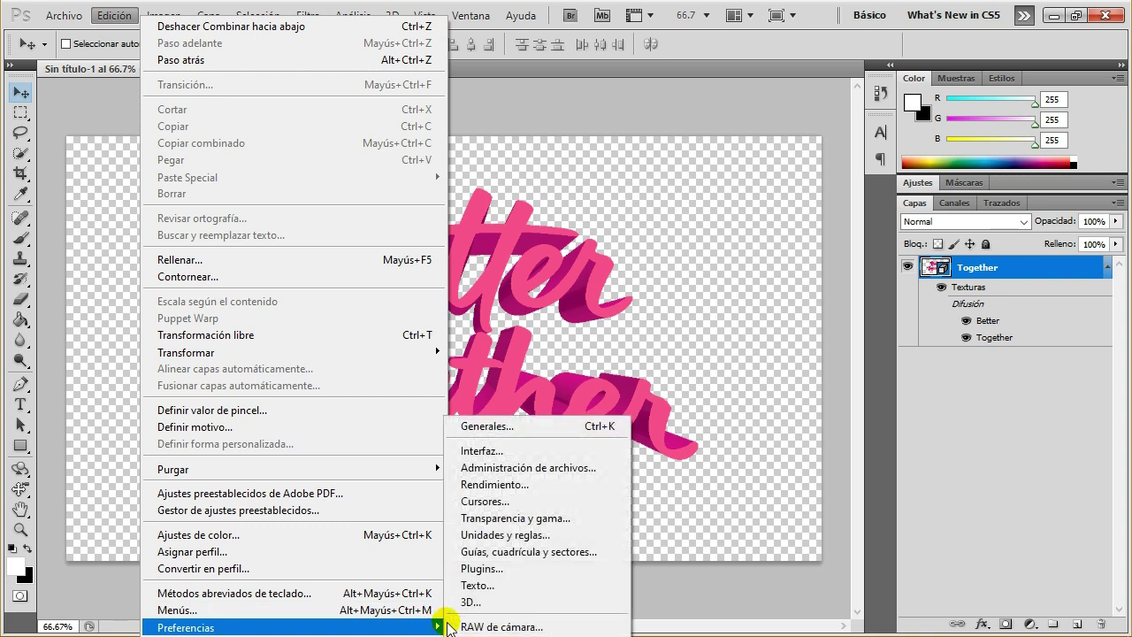
click(527, 427)
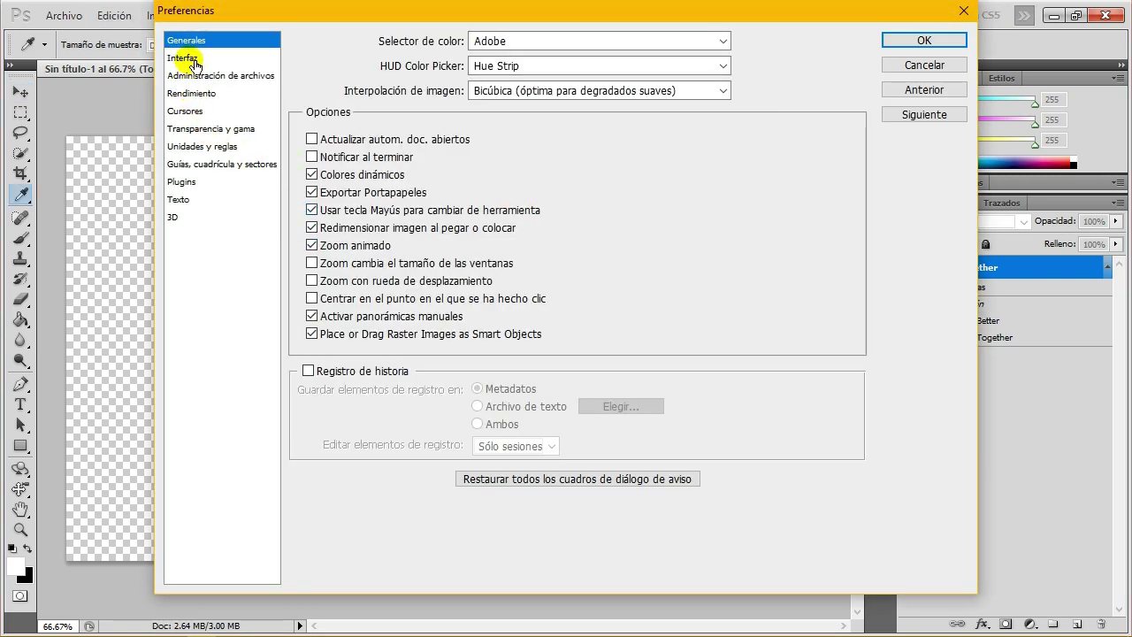
click(181, 58)
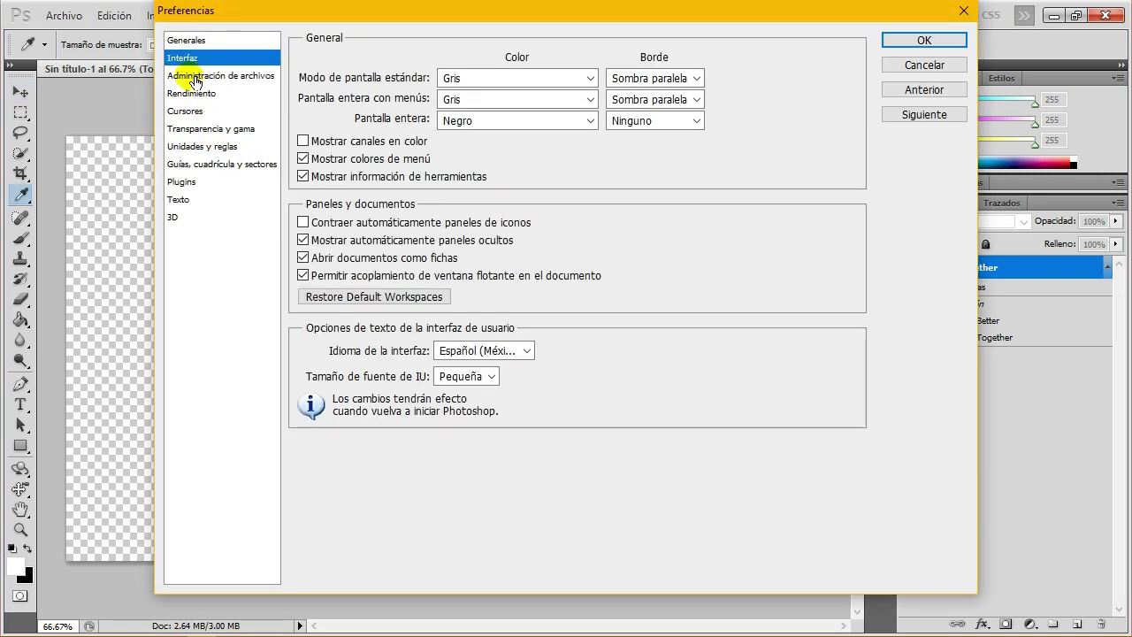
click(227, 76)
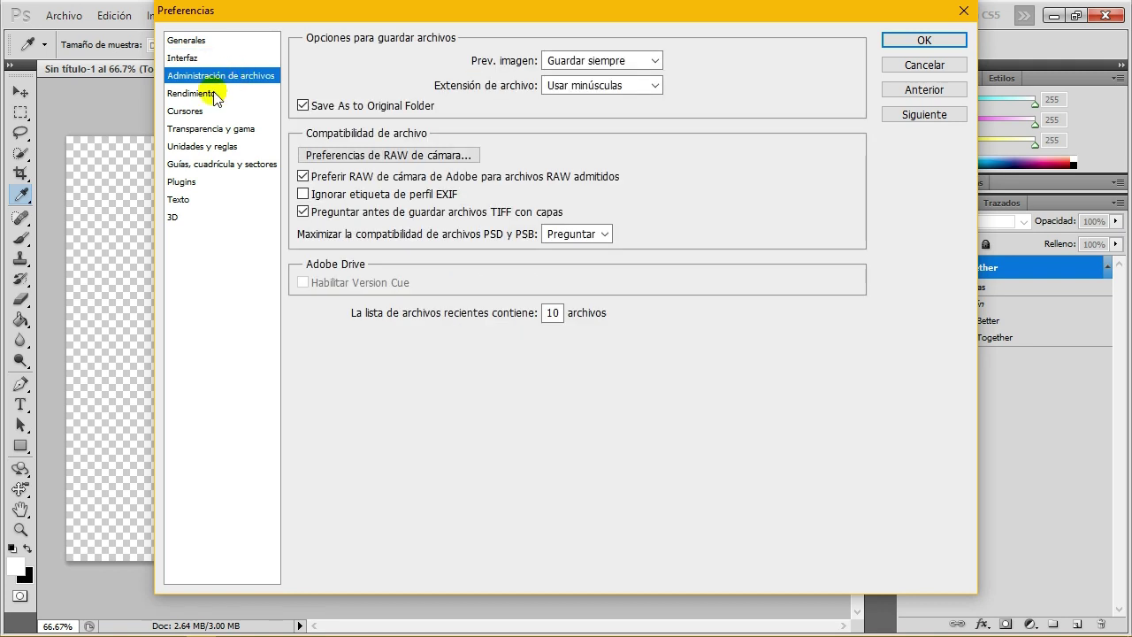
click(219, 95)
click(787, 220)
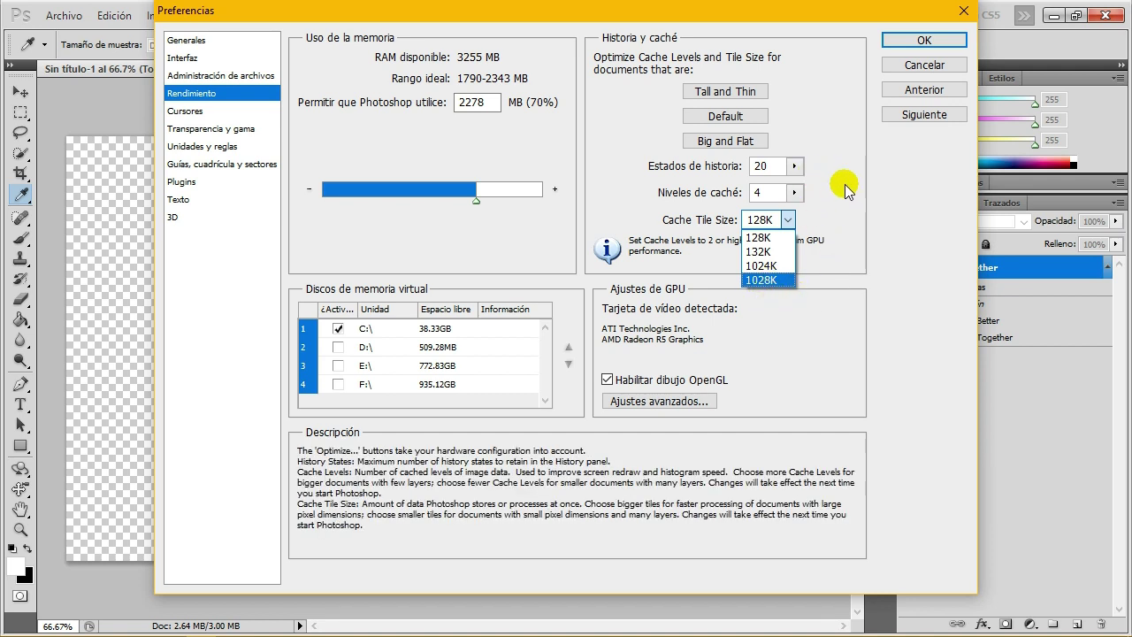
click(788, 220)
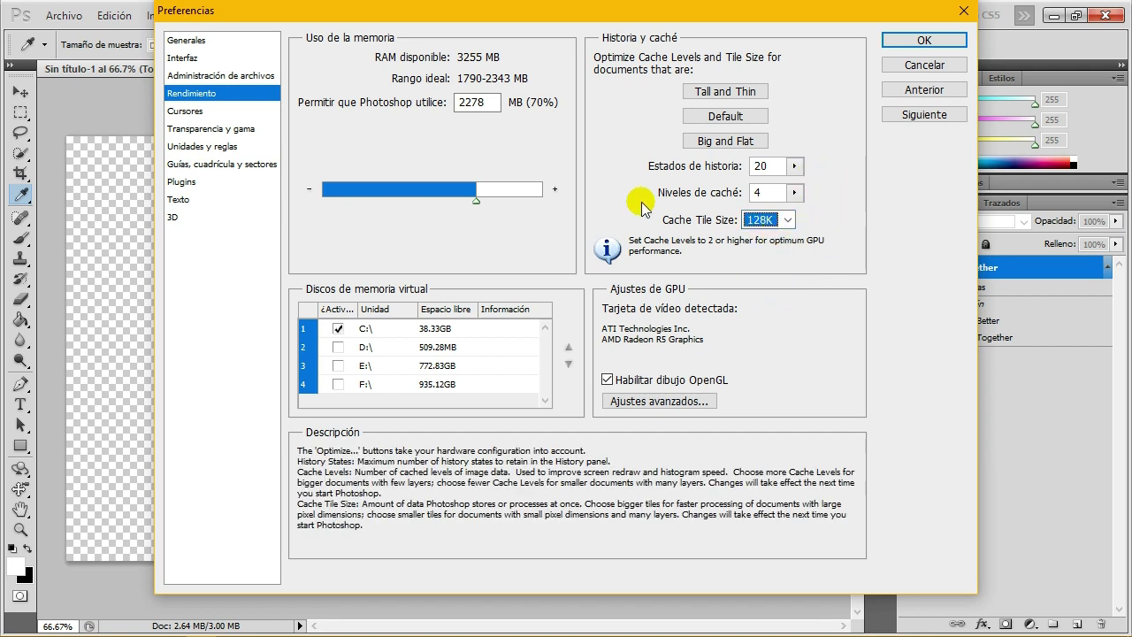
click(783, 220)
click(778, 269)
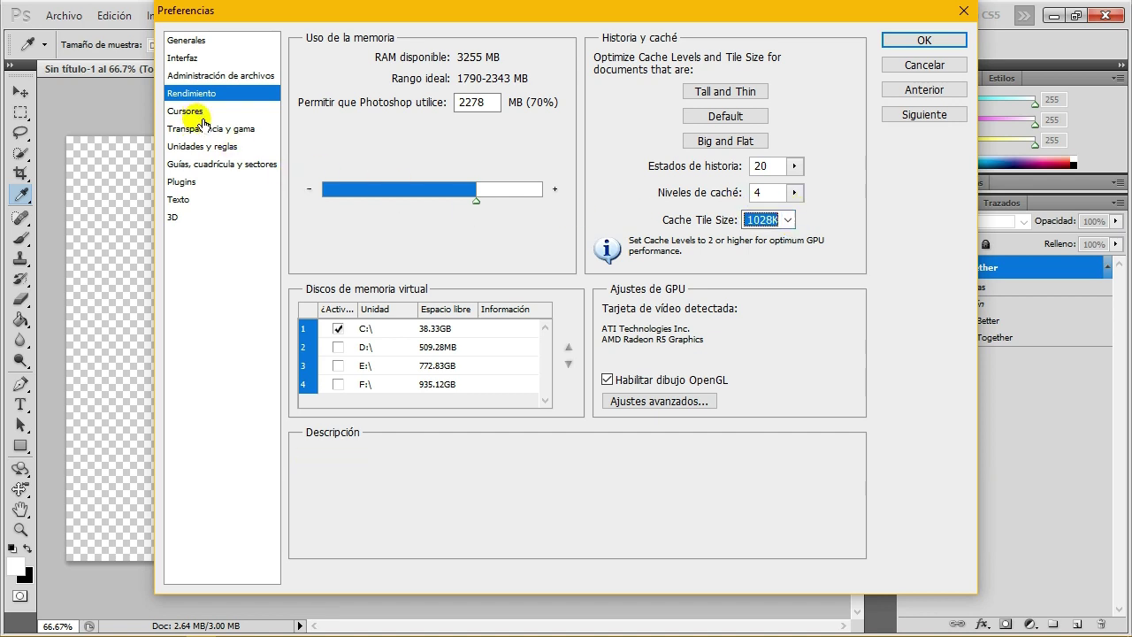
click(177, 216)
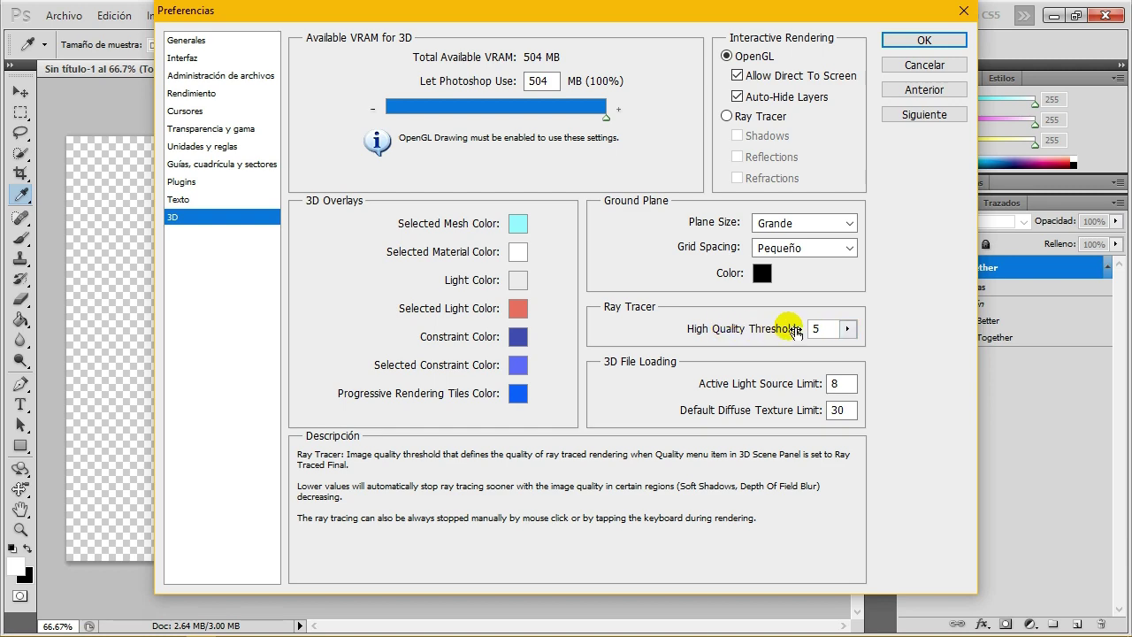
click(898, 43)
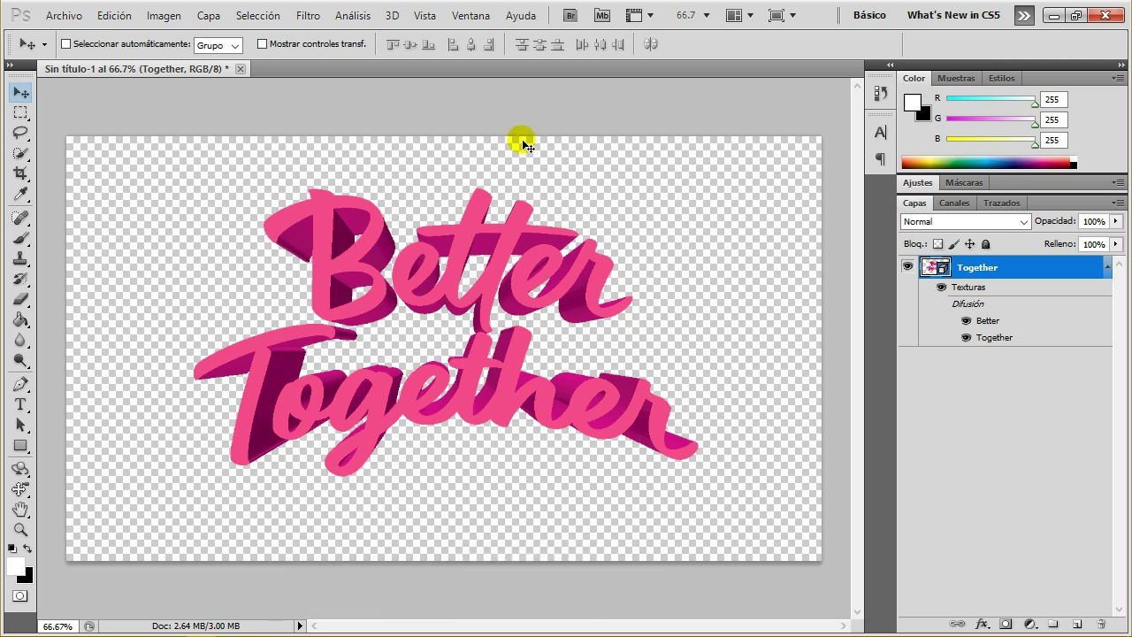
- Bring up the 3D Scene panel and move it off the lettering
click(392, 16)
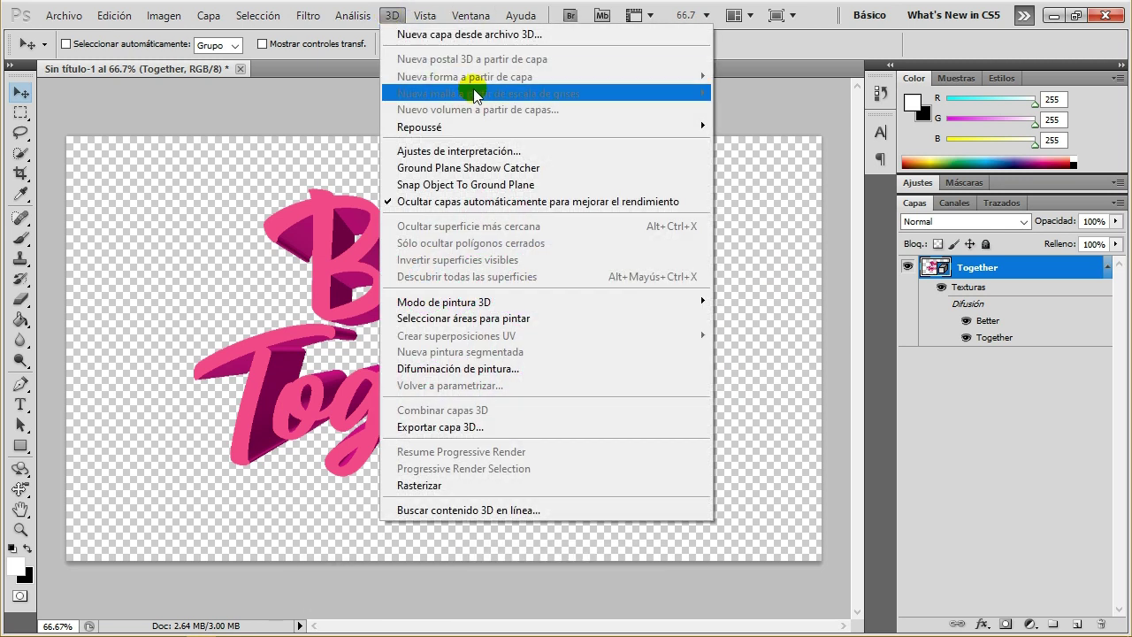
click(523, 100)
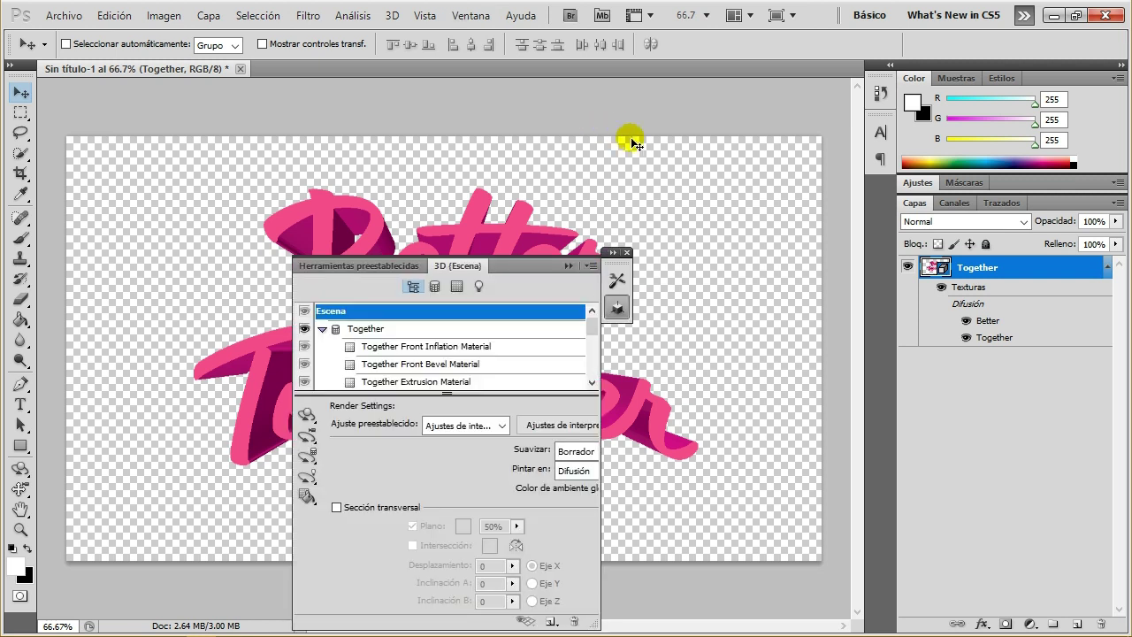
mouse_move(526, 271)
mouse_down()
mouse_move(701, 201)
mouse_move(770, 202)
mouse_move(735, 207)
mouse_move(800, 297)
mouse_up()
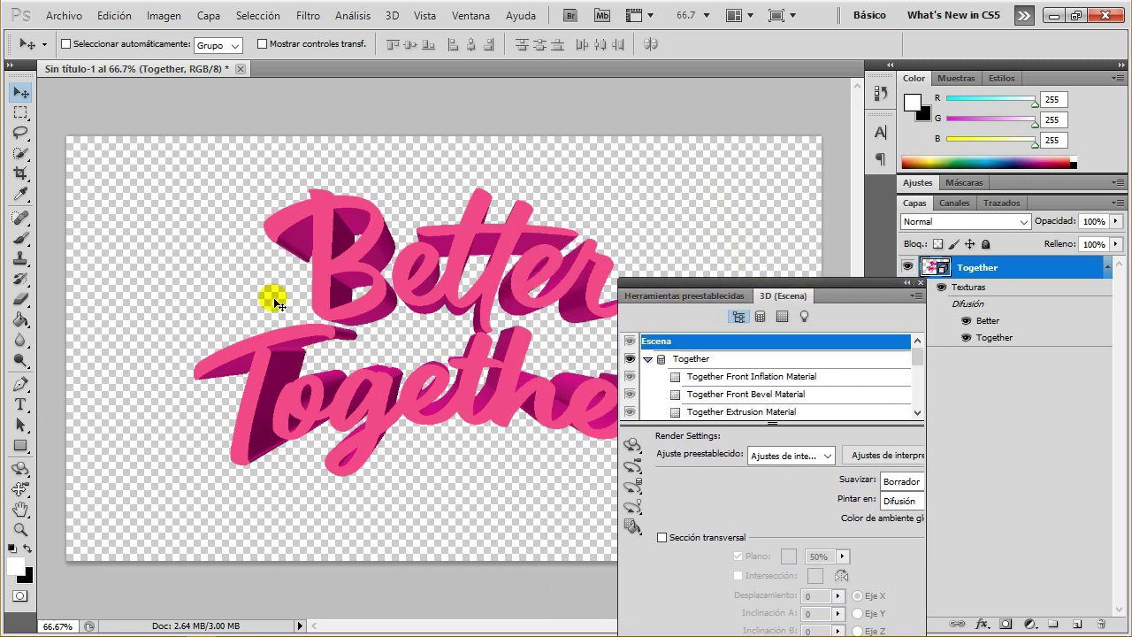
click(20, 467)
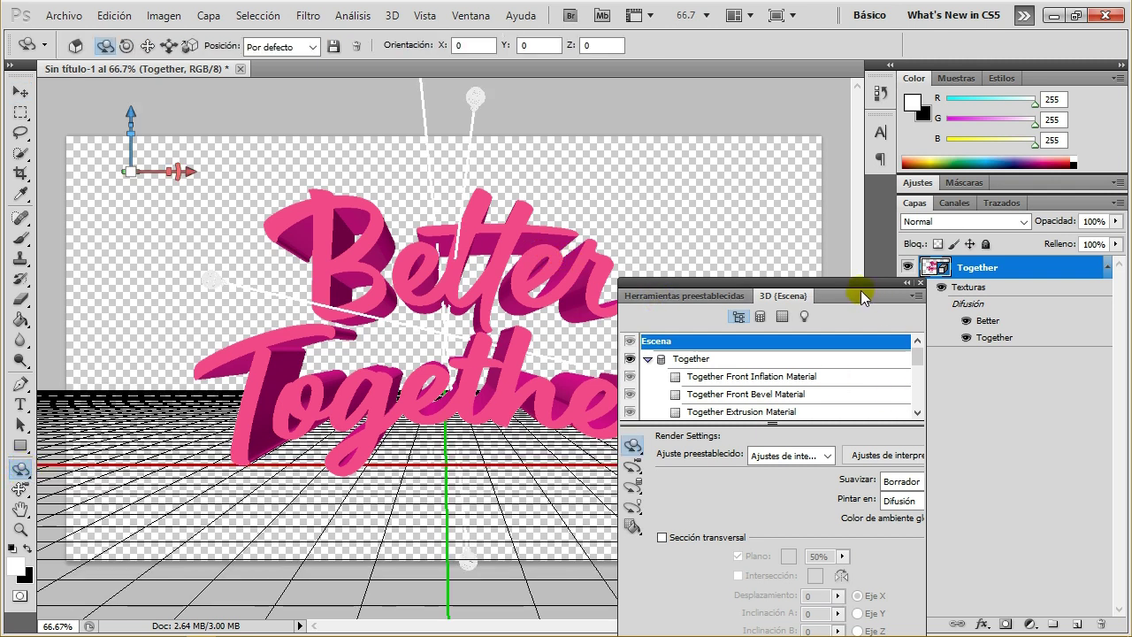
drag(862, 297, 825, 193)
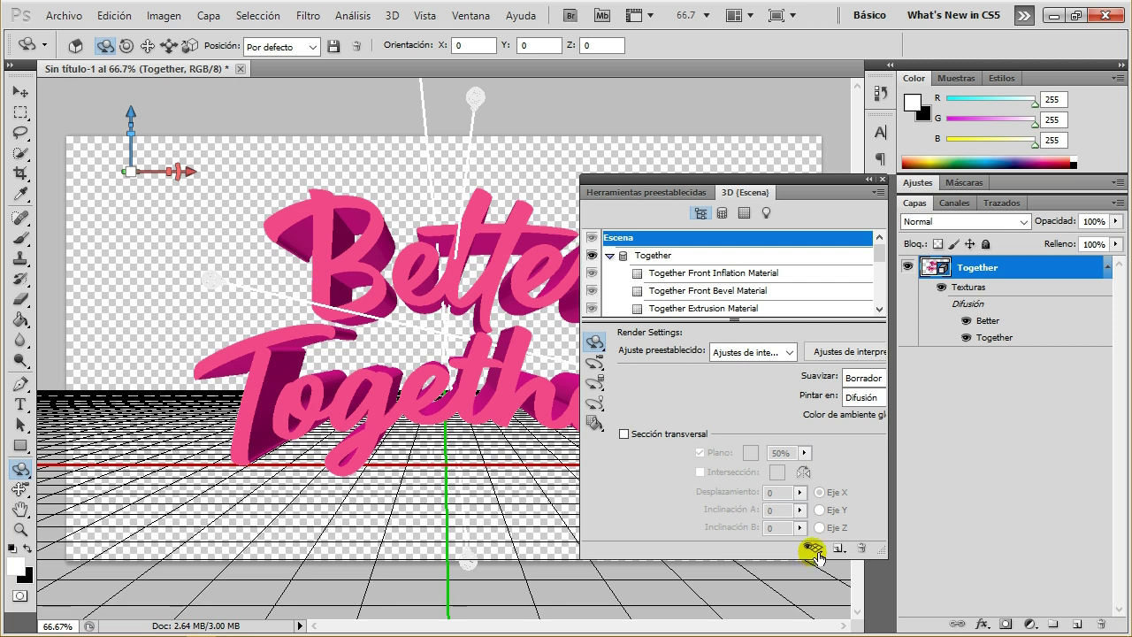
- Hide all 3D extras, then show the ground grid and light guides again
click(817, 556)
click(827, 536)
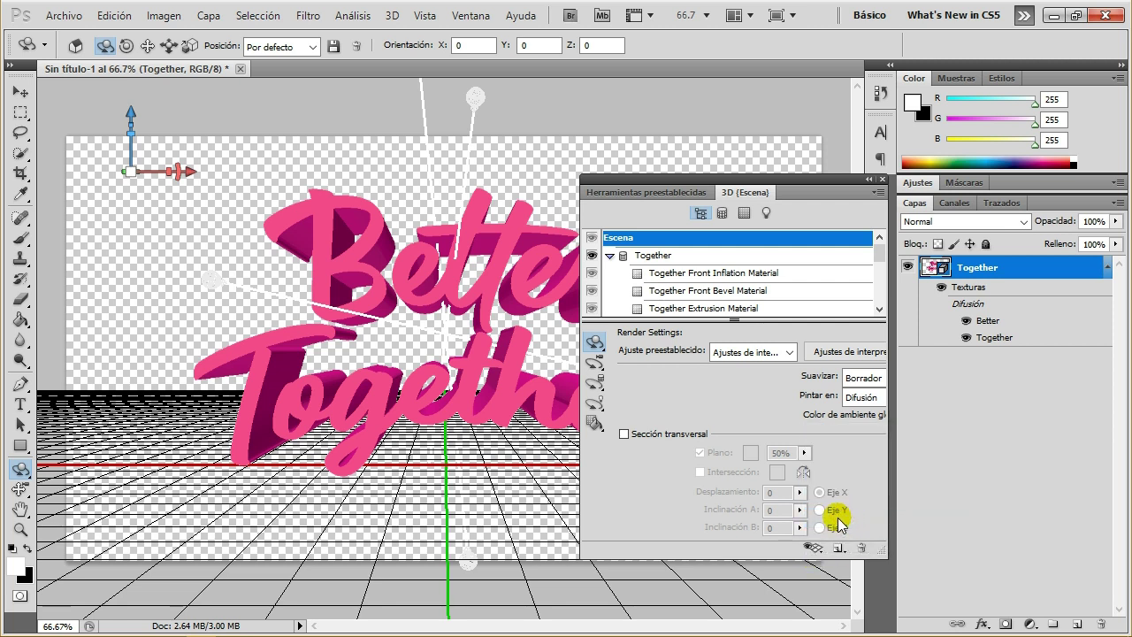
click(812, 548)
click(841, 531)
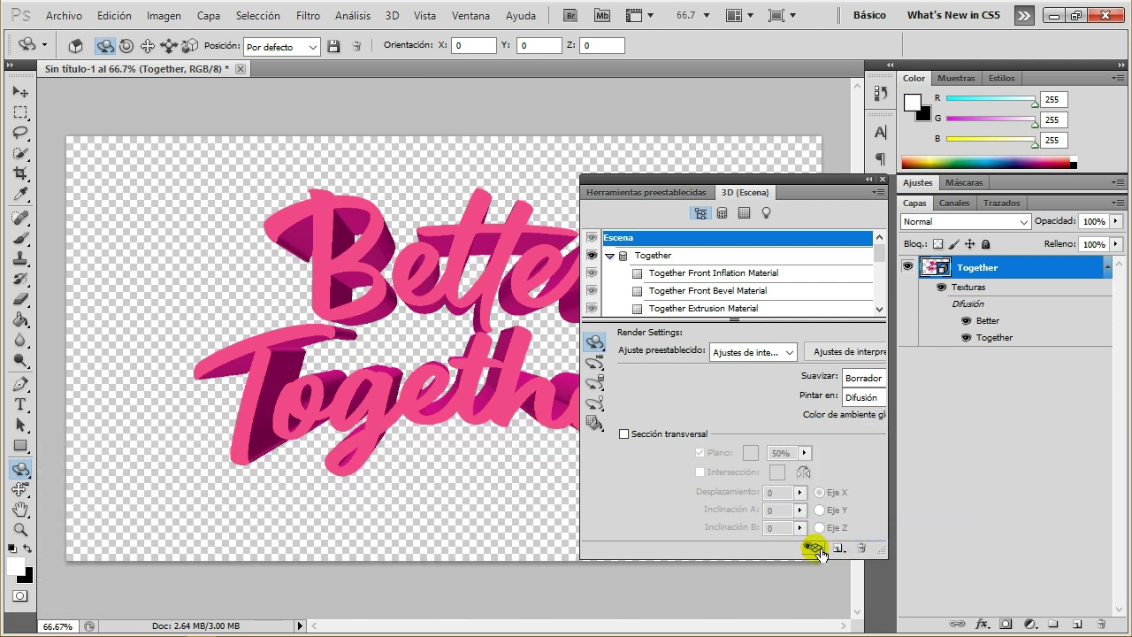
click(818, 552)
click(849, 515)
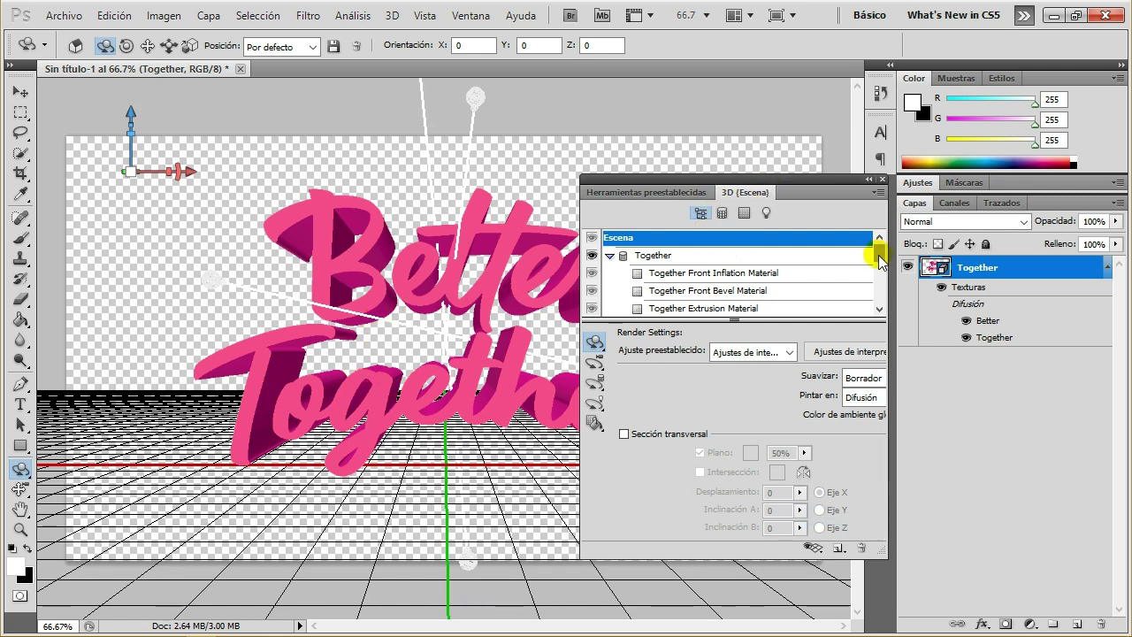
- Toggle Luz infinita 2's visibility, then set its shadow softness (Suavizado) to 65%
drag(881, 256, 879, 305)
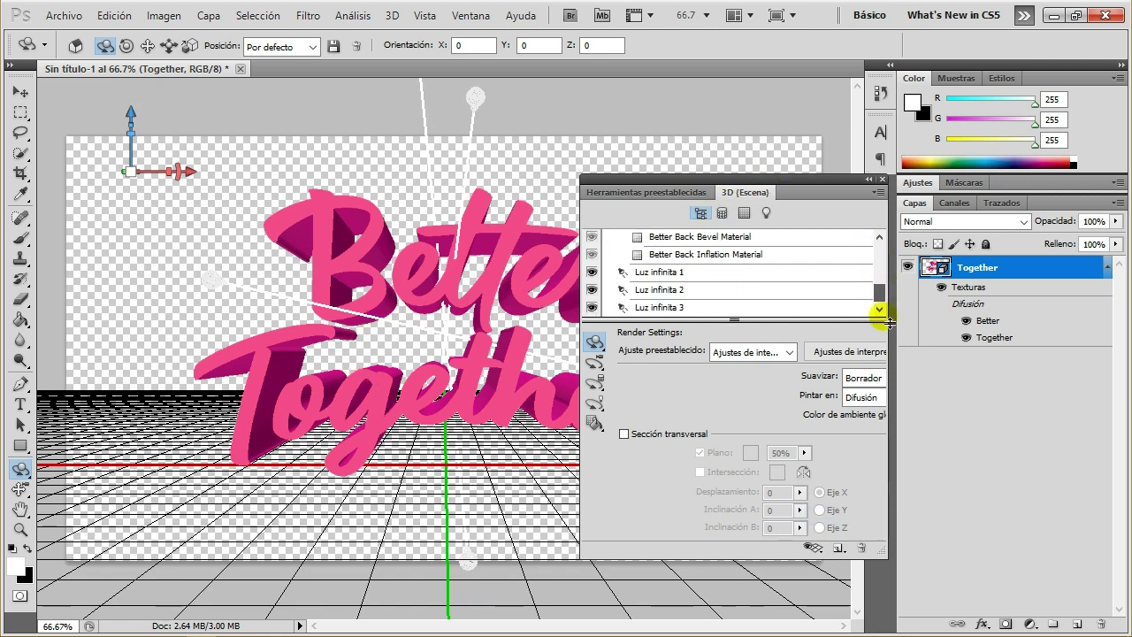
click(592, 289)
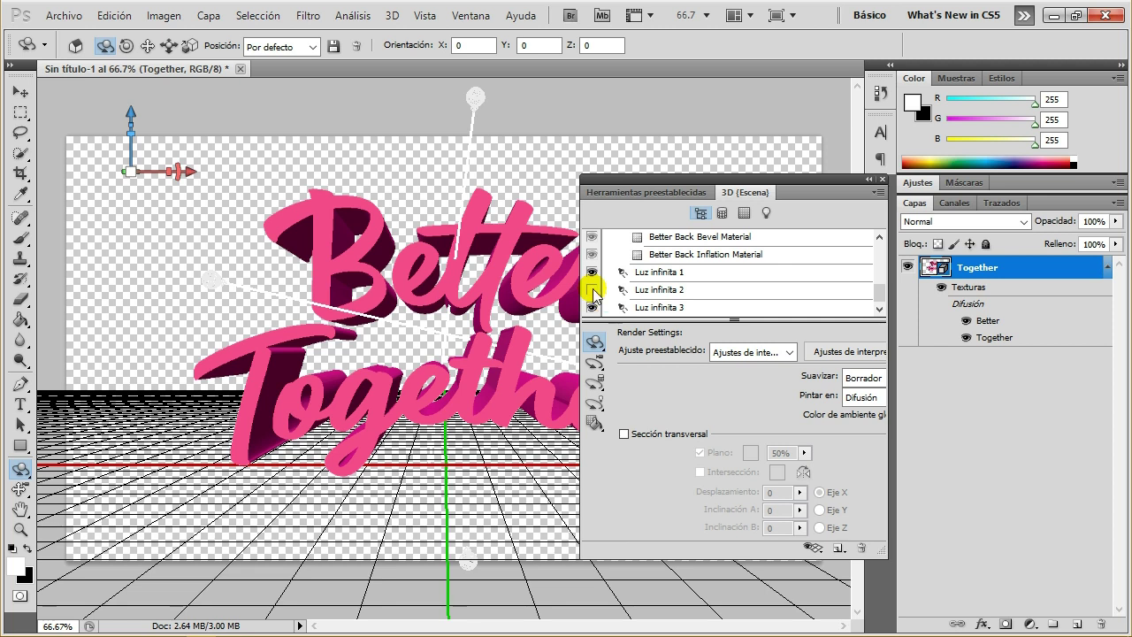
click(592, 290)
click(683, 290)
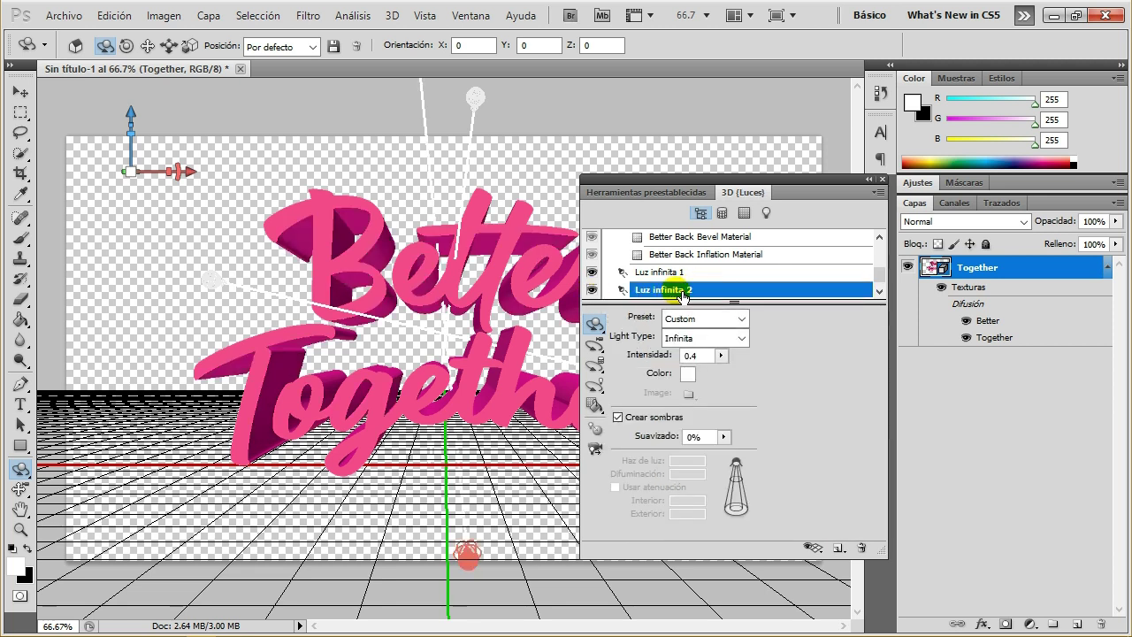
click(707, 437)
text(65)
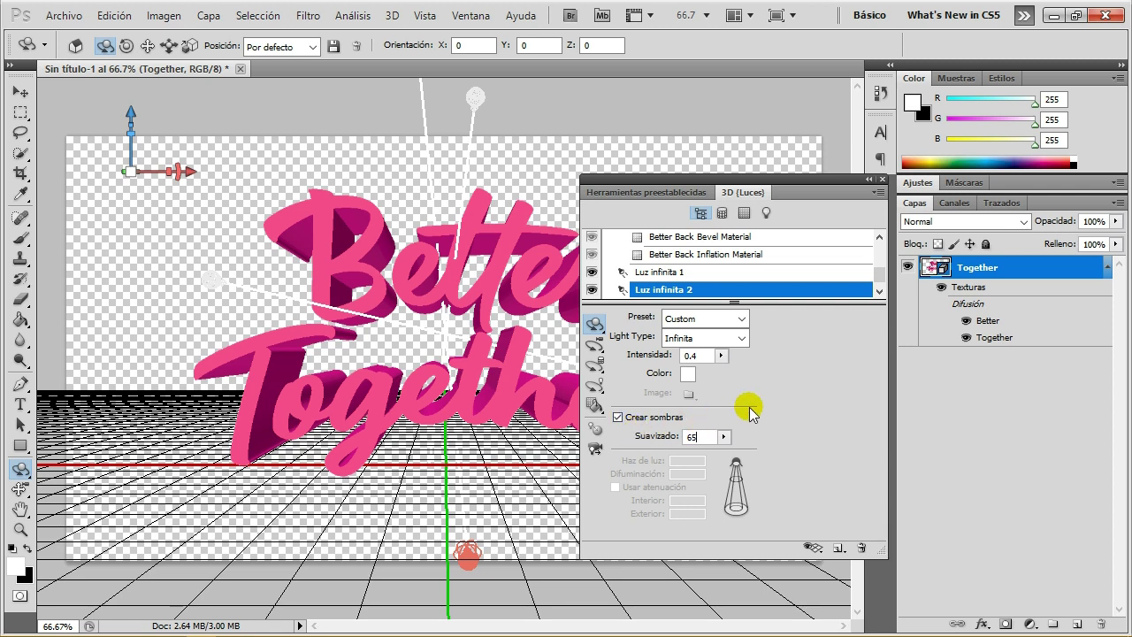
click(719, 439)
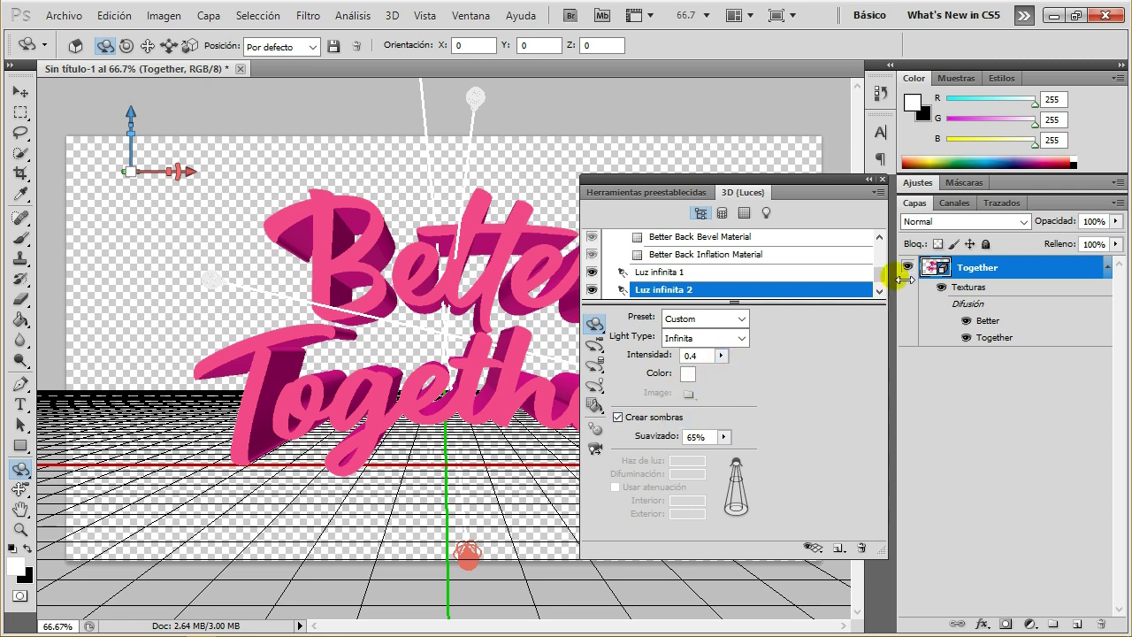
drag(880, 269, 745, 251)
- Preview scene smoothing at Mejor, revert it to Borrador, and select Luz infinita 1
click(689, 244)
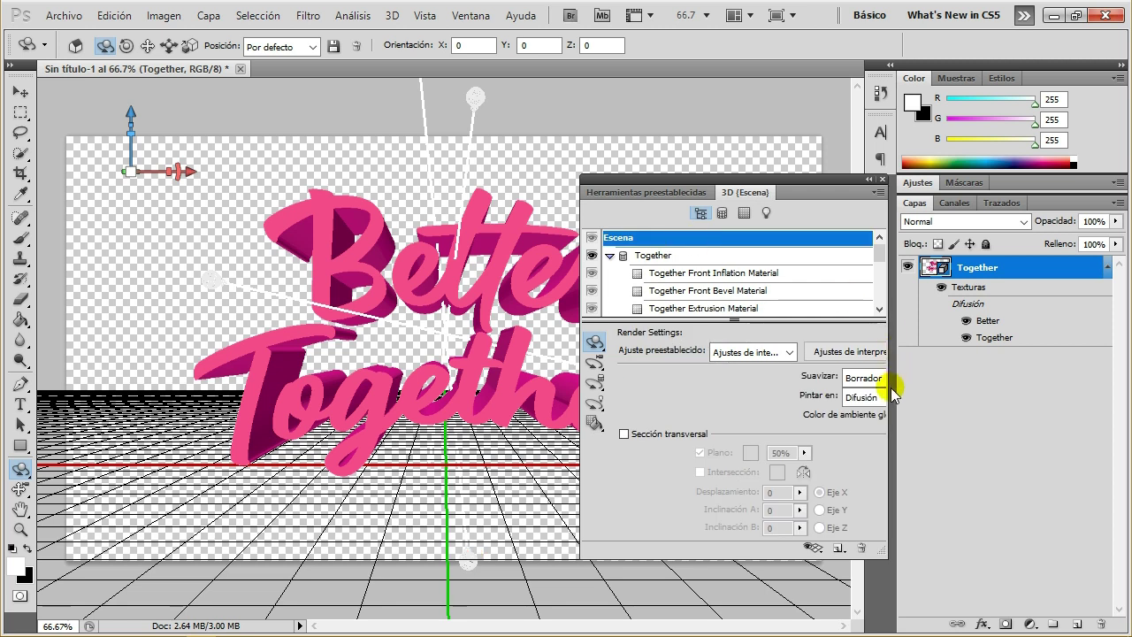
click(862, 398)
click(865, 414)
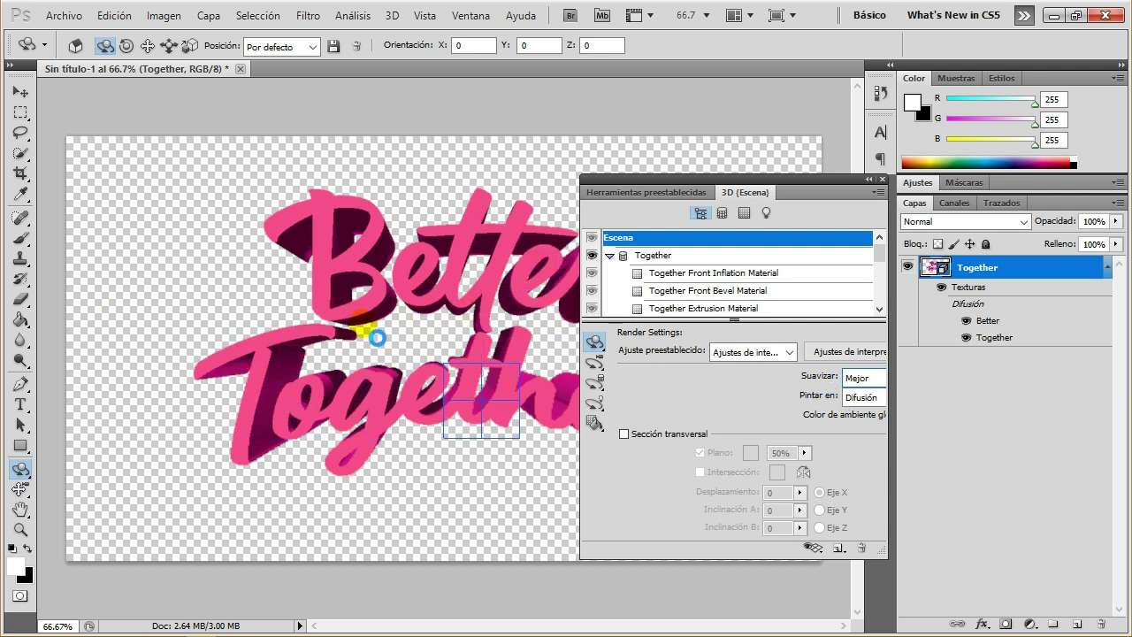
click(874, 378)
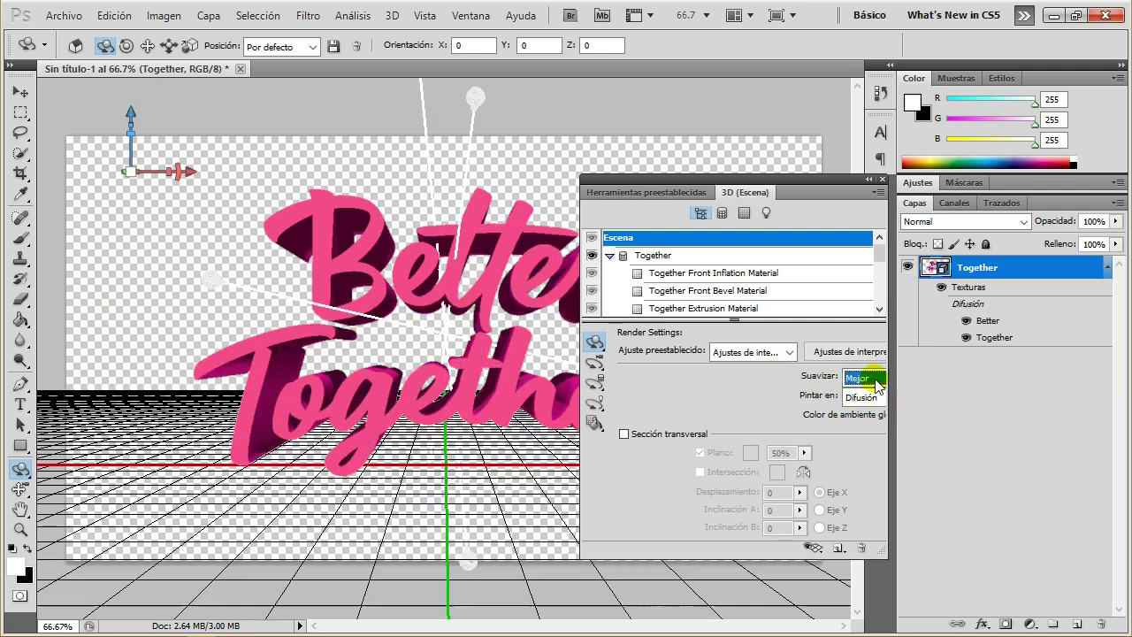
click(875, 380)
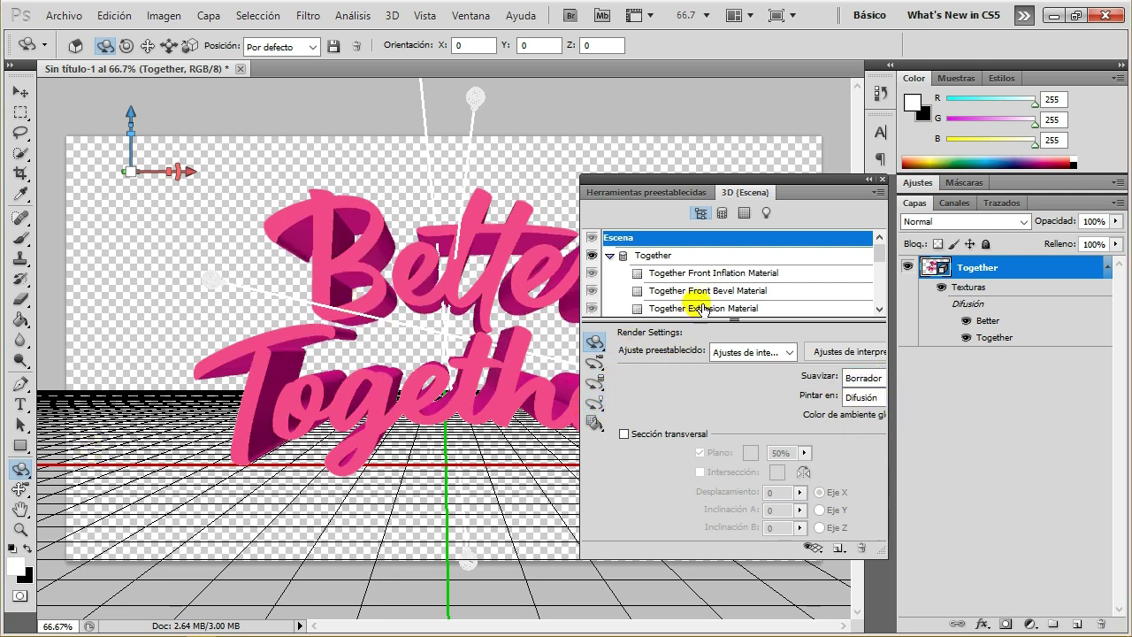
drag(878, 252, 882, 311)
click(731, 274)
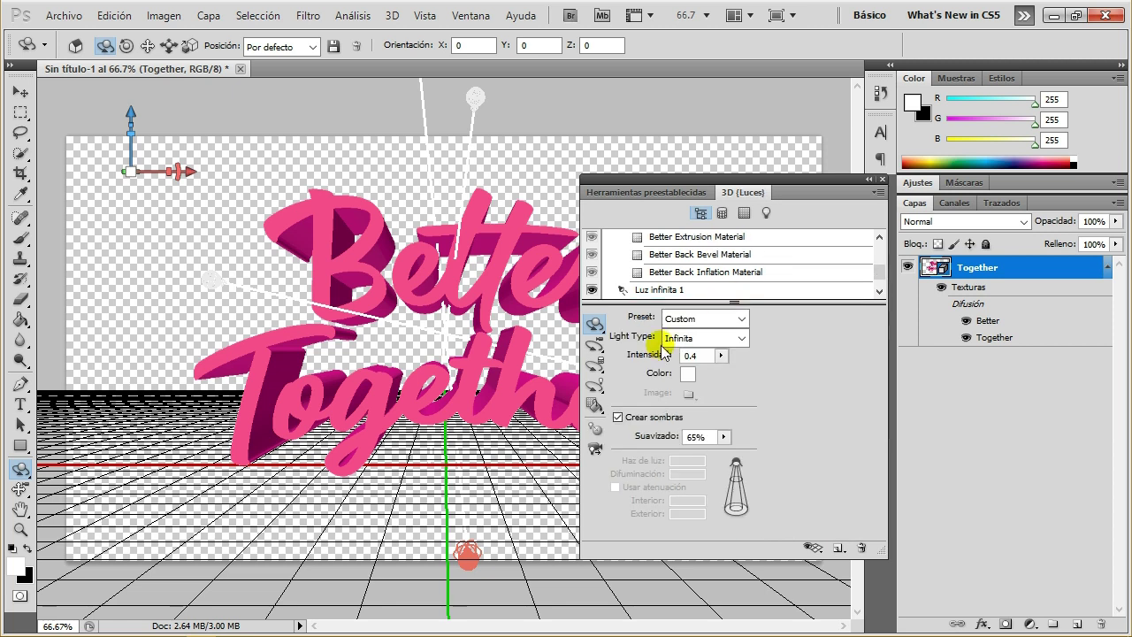
- Rotate Luz infinita 1 to X -11.1071, Y -693.9406, Z -17.4814, and dock the 3D panel
click(599, 371)
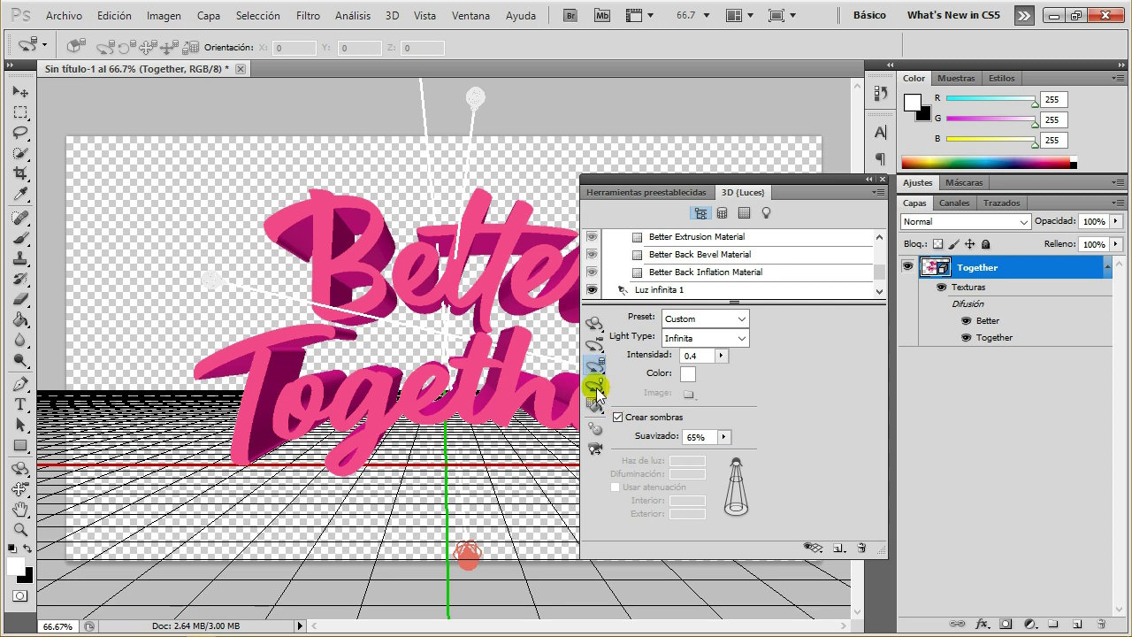
click(598, 389)
click(599, 372)
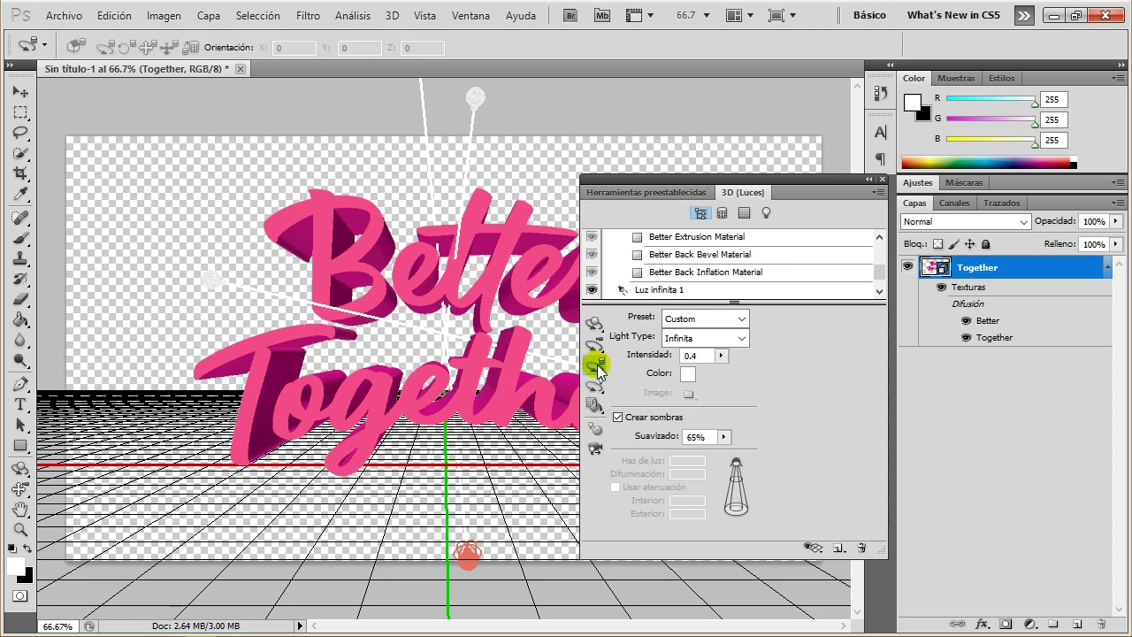
click(599, 387)
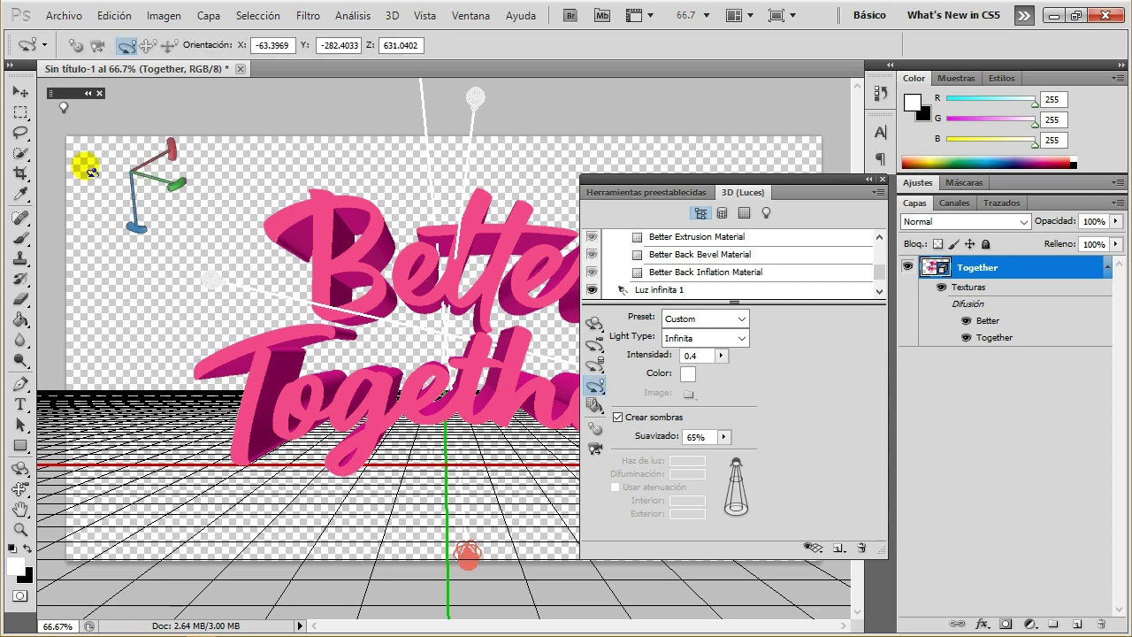
click(407, 305)
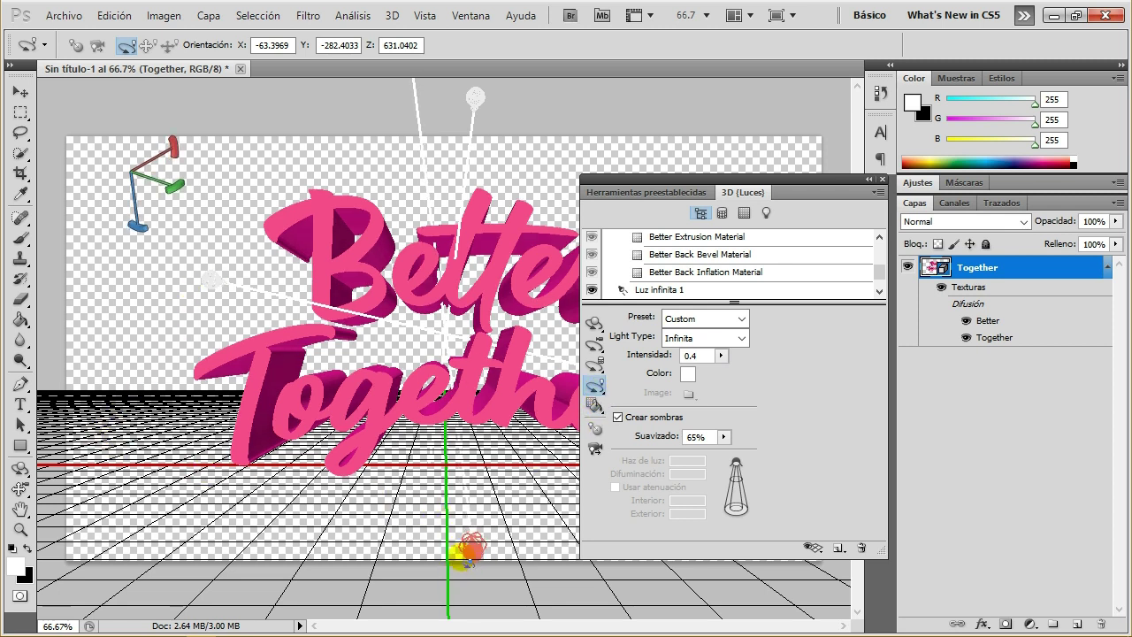
drag(467, 548, 491, 630)
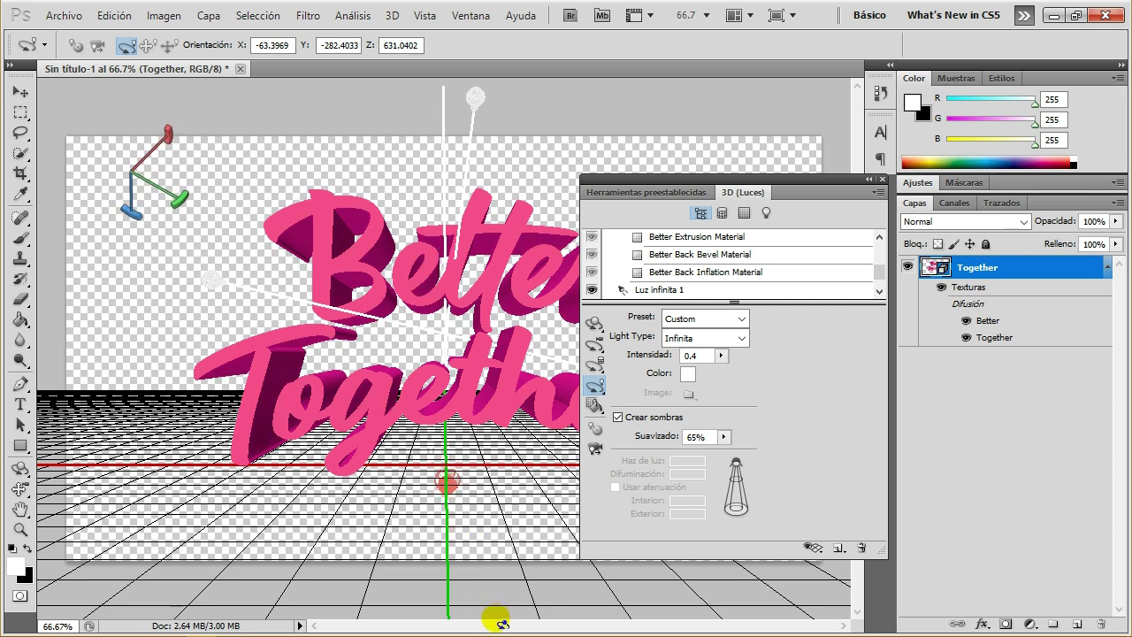
mouse_move(493, 630)
mouse_down()
mouse_move(451, 492)
mouse_move(440, 602)
mouse_up()
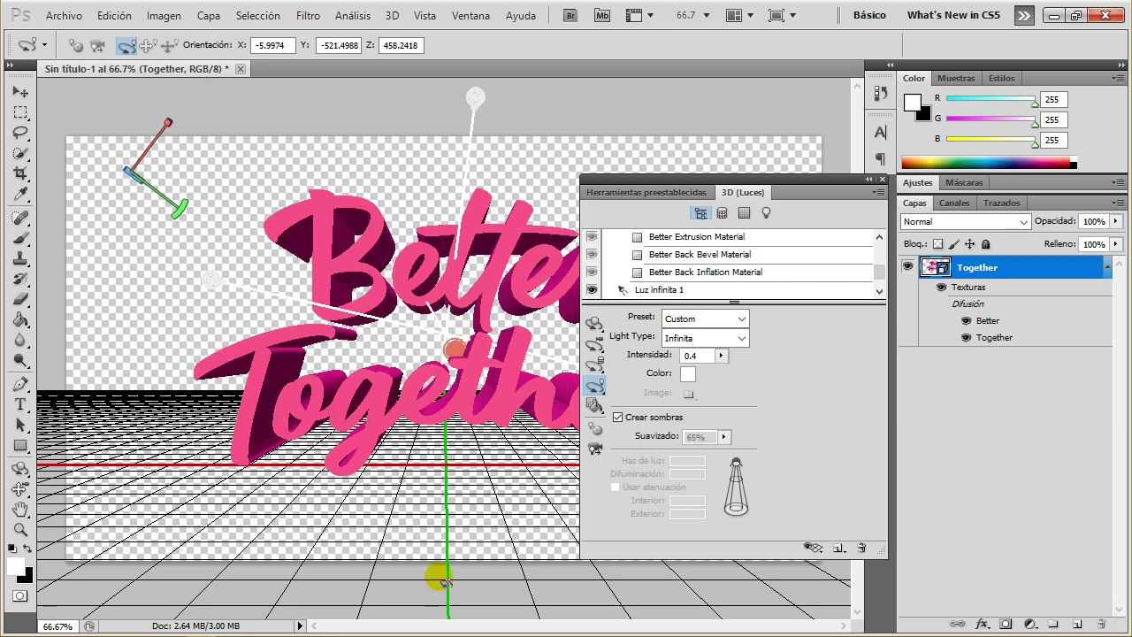
mouse_move(445, 607)
mouse_down()
mouse_move(463, 404)
mouse_move(455, 351)
mouse_move(466, 356)
mouse_up()
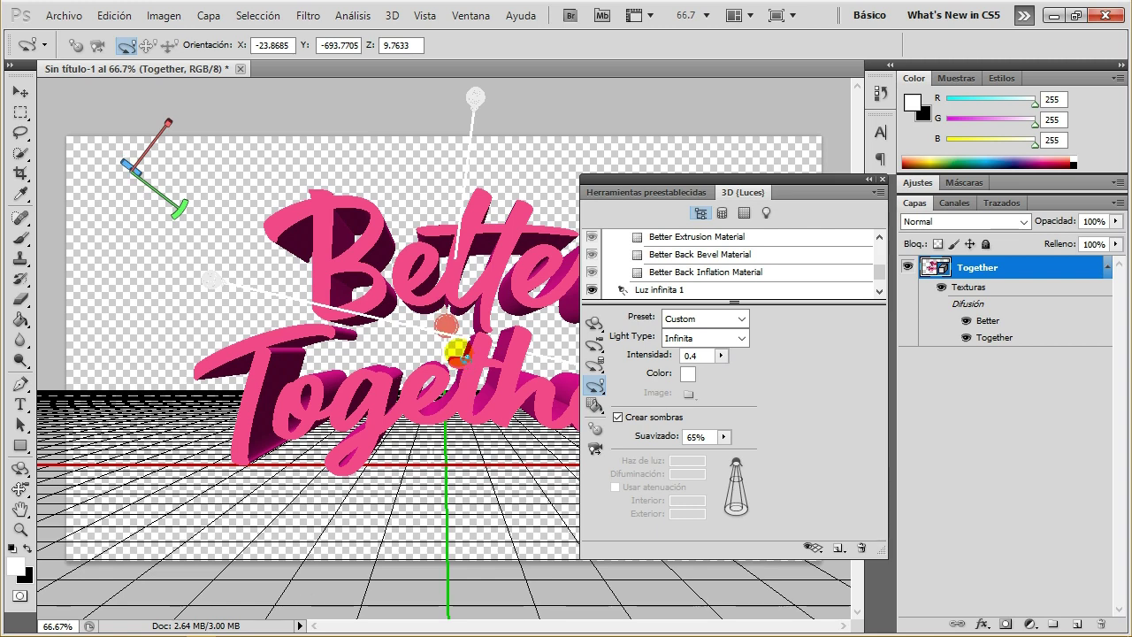
mouse_move(788, 194)
mouse_down()
mouse_move(903, 272)
mouse_move(892, 265)
mouse_up()
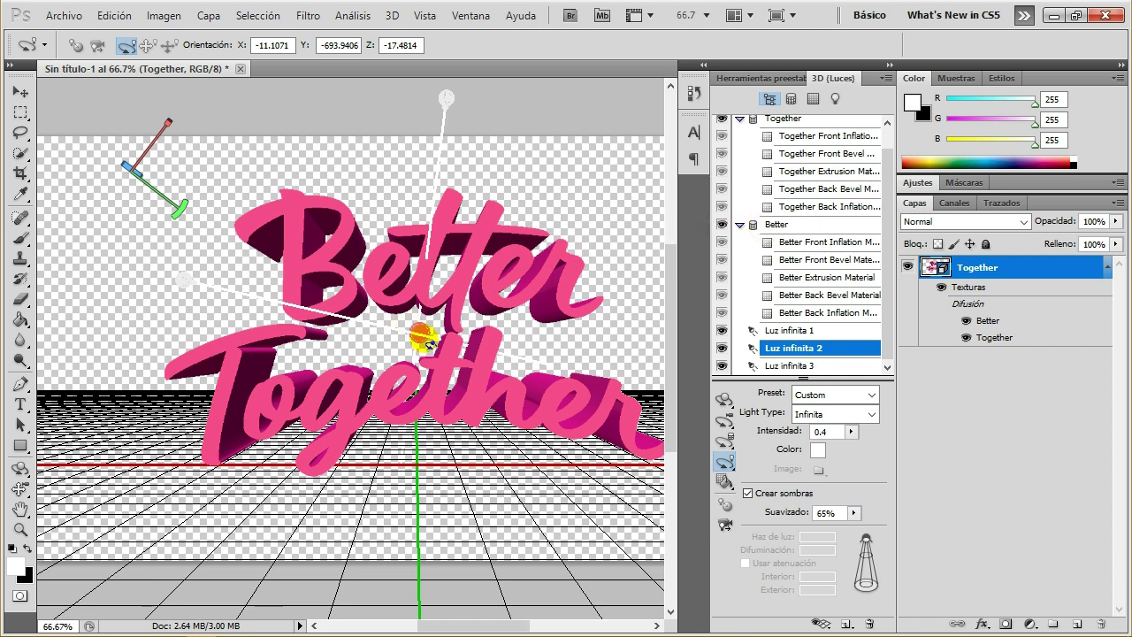
- Nudge the text left and rotate Luz infinita 2 to Y -693.6523, Z -26.5633
drag(428, 343, 430, 345)
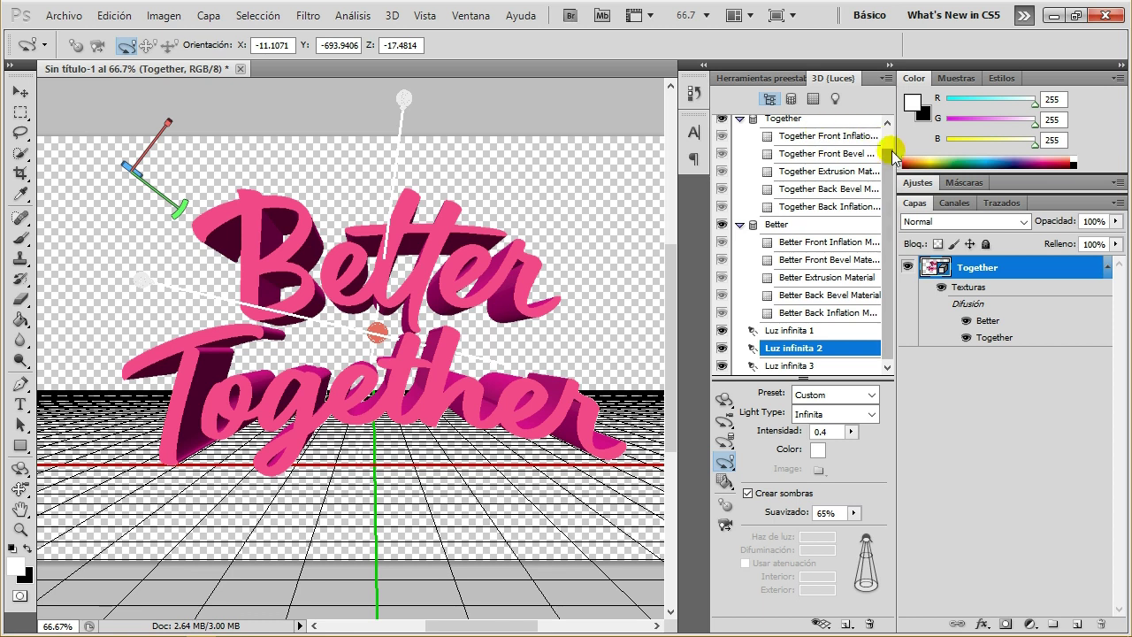
scroll(888, 139, up, 1)
scroll(889, 139, down, 1)
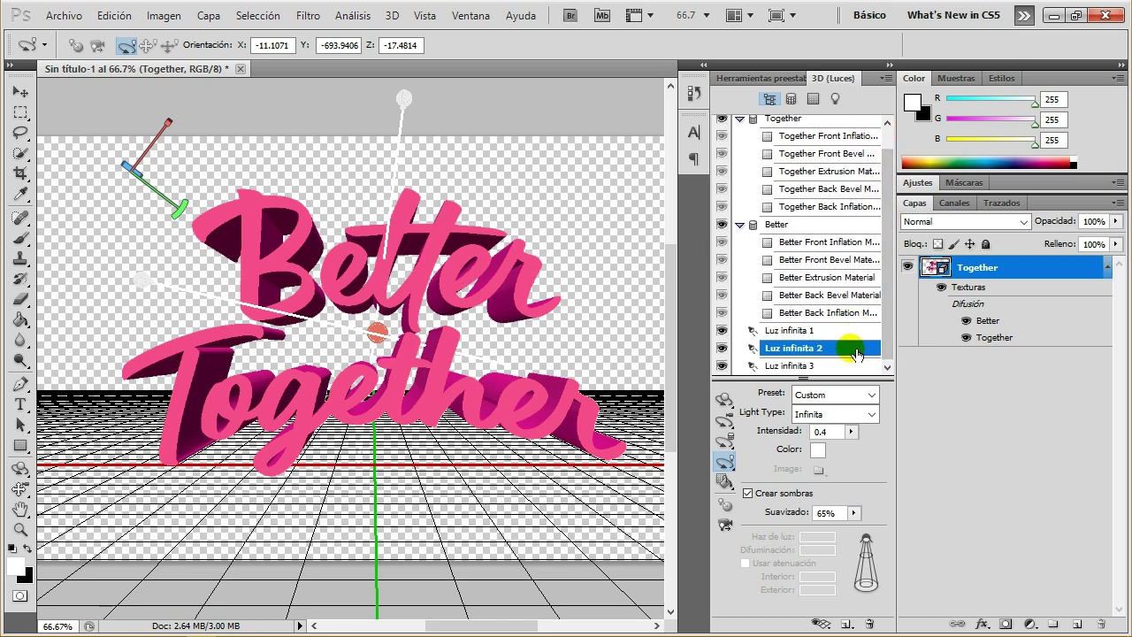
click(725, 463)
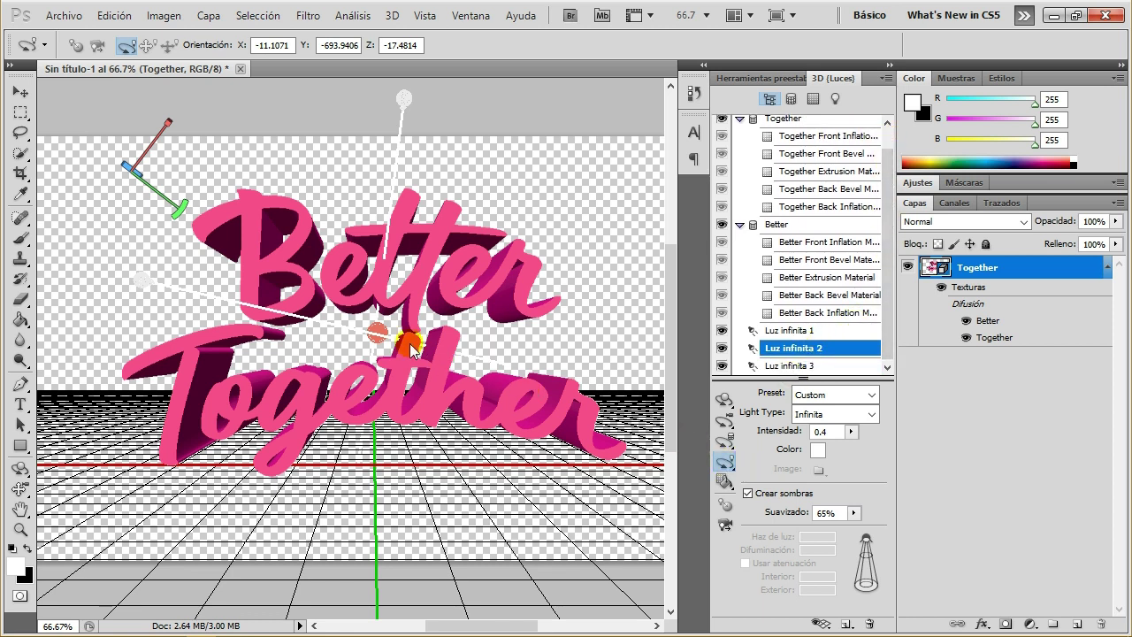
mouse_move(382, 331)
mouse_down()
mouse_move(387, 380)
mouse_move(386, 336)
mouse_up()
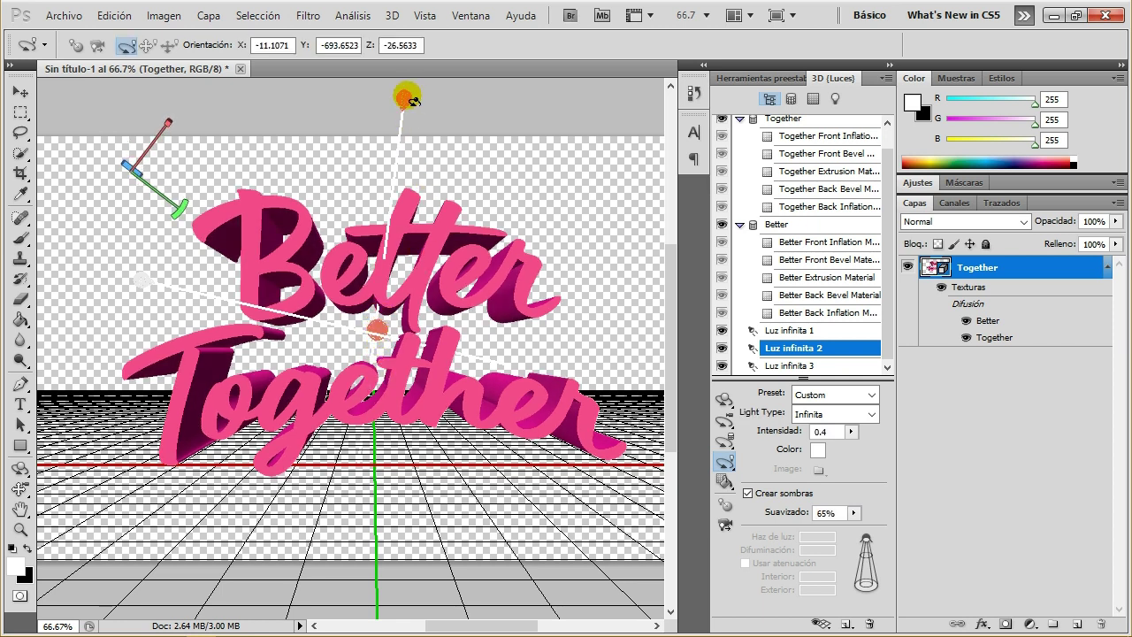
mouse_move(413, 102)
mouse_down()
mouse_move(396, 229)
mouse_move(386, 221)
mouse_move(421, 296)
mouse_up()
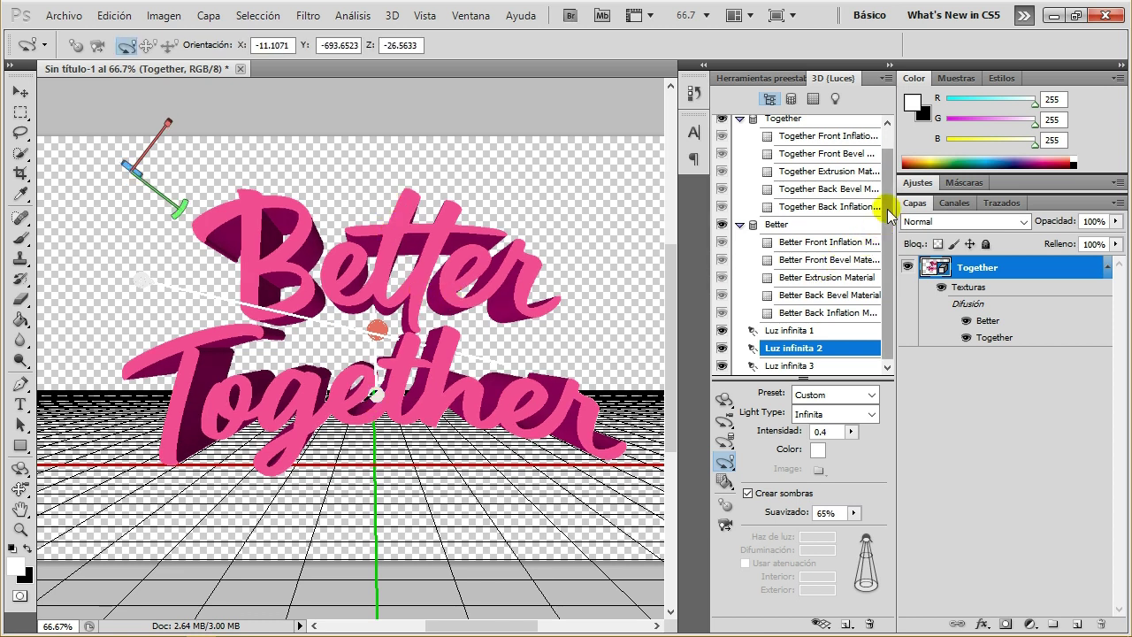
scroll(850, 230, up, 1)
click(785, 124)
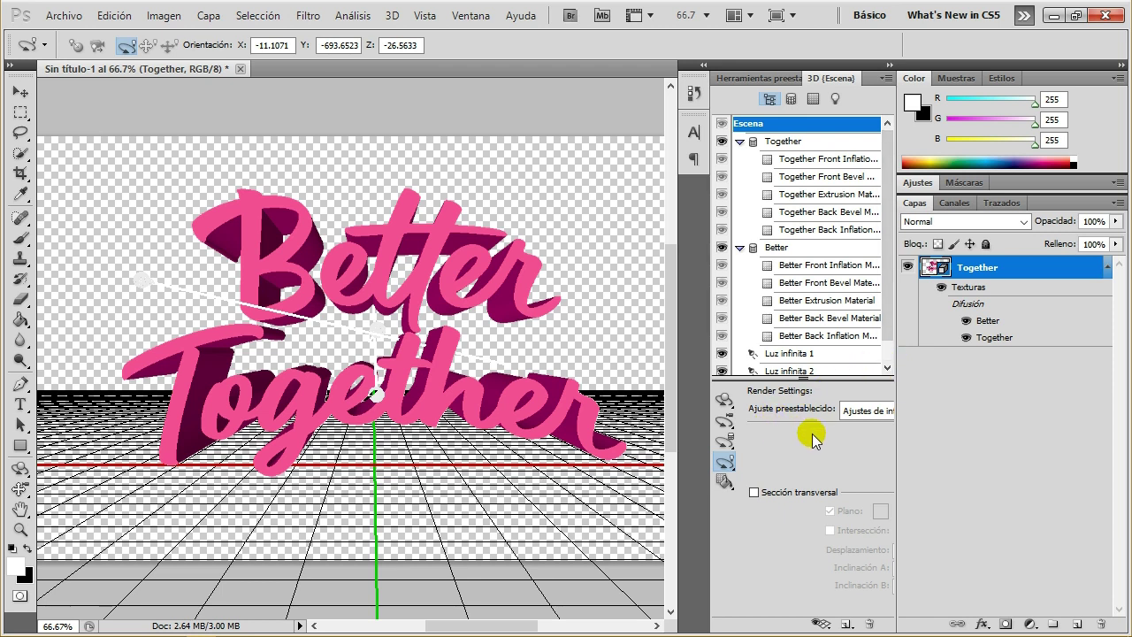
drag(713, 384, 558, 376)
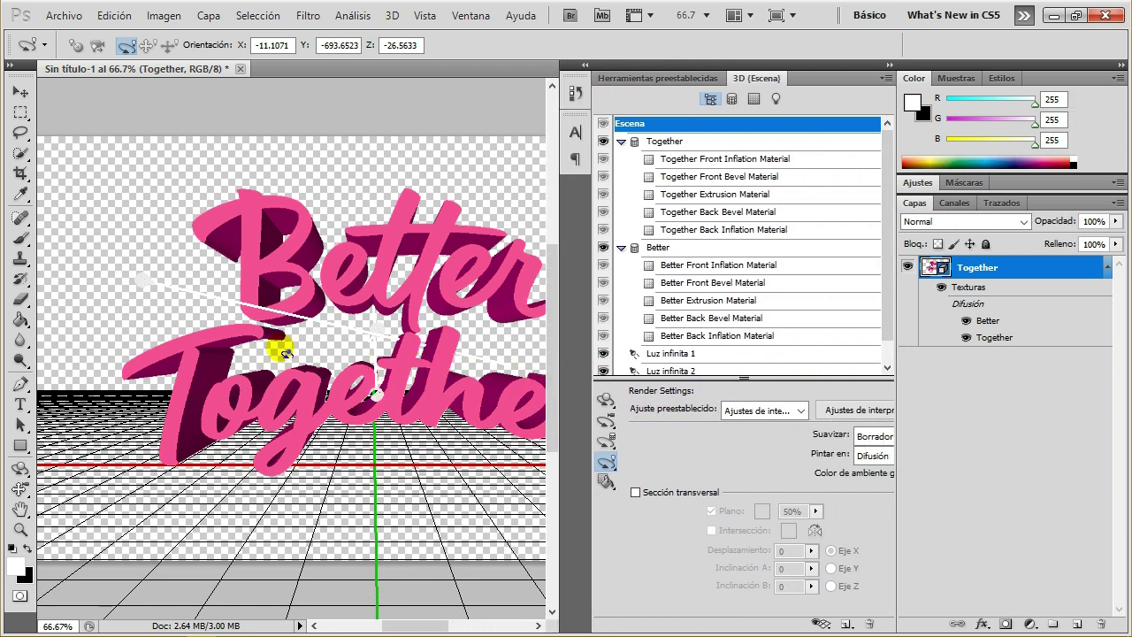
scroll(221, 345, right, 3)
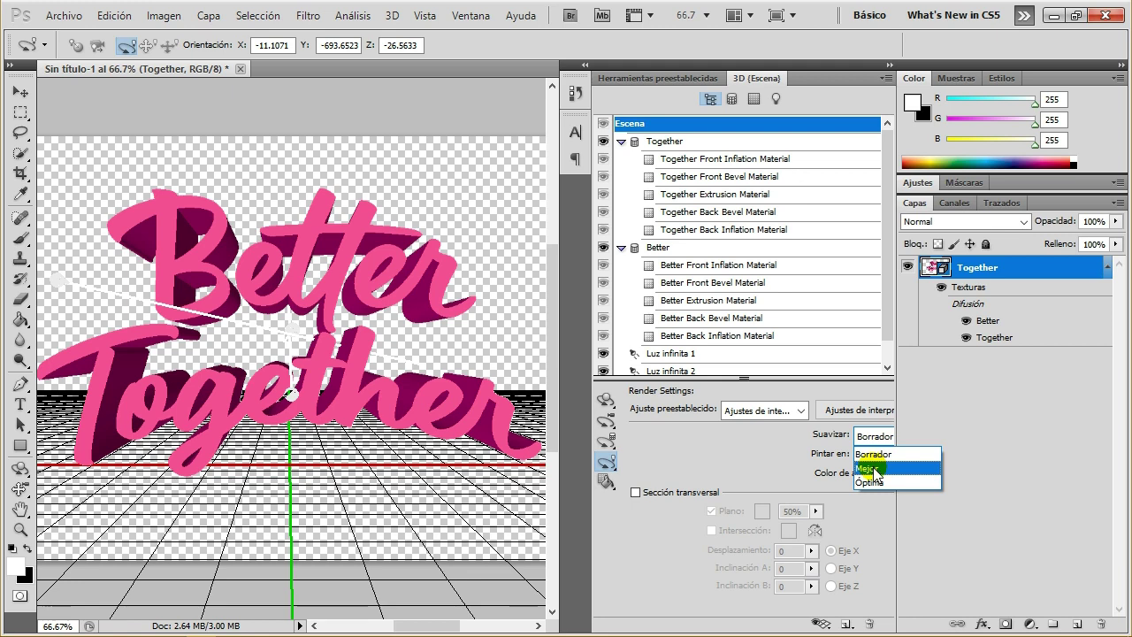
click(870, 469)
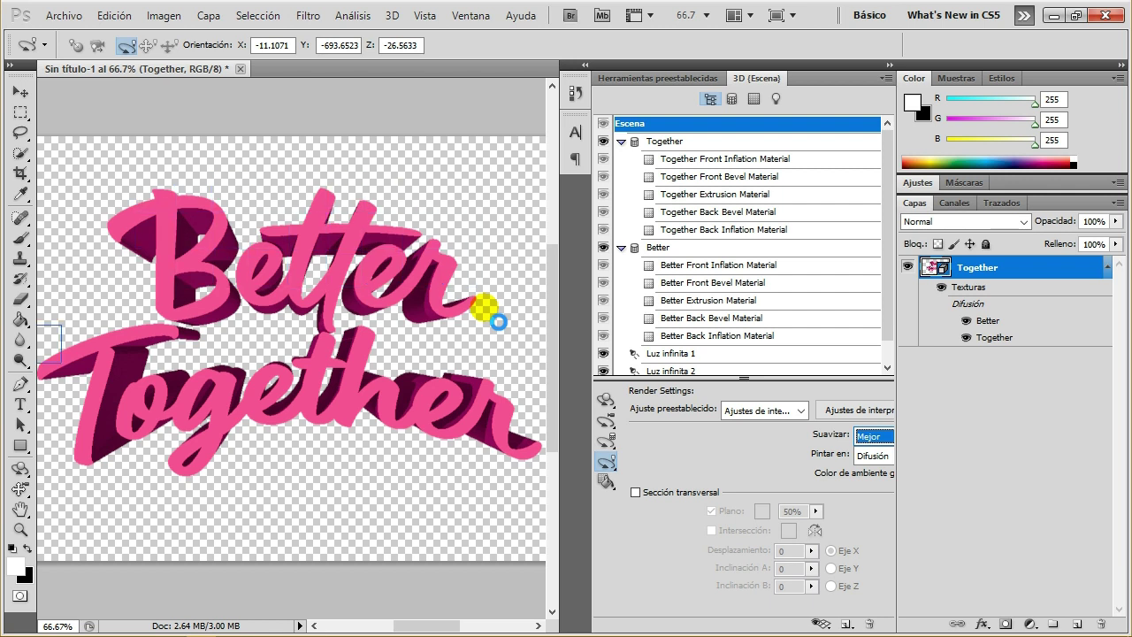
click(889, 437)
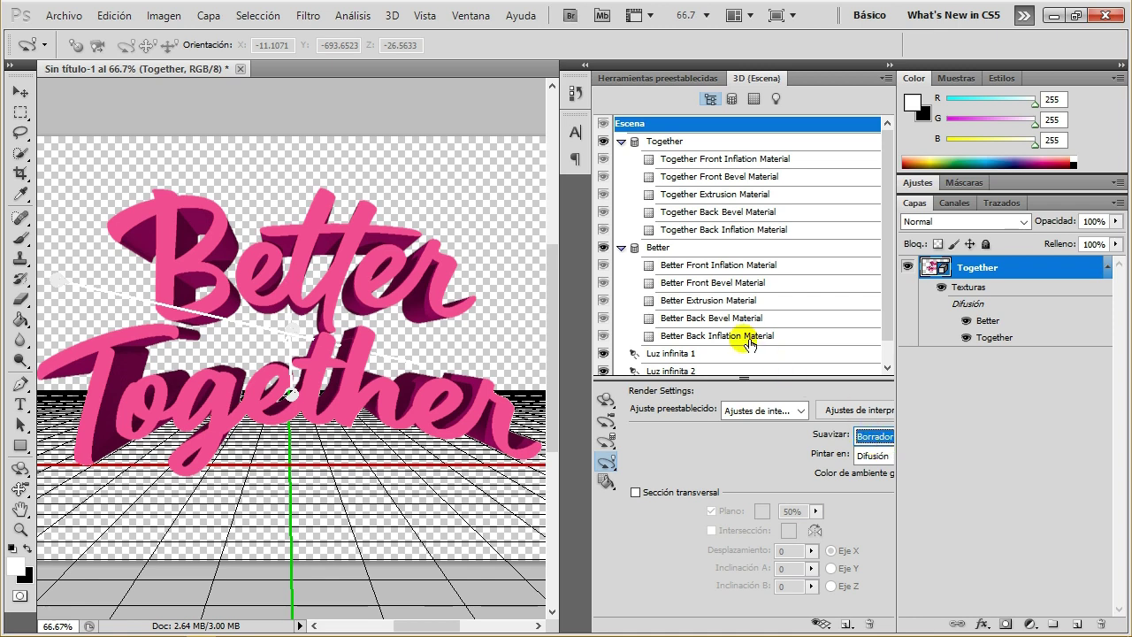
- Set 50% shadow softness on Infinite Lights 1 and 3, and intensity 1 on Infinite Light 2
drag(884, 283, 888, 311)
click(699, 331)
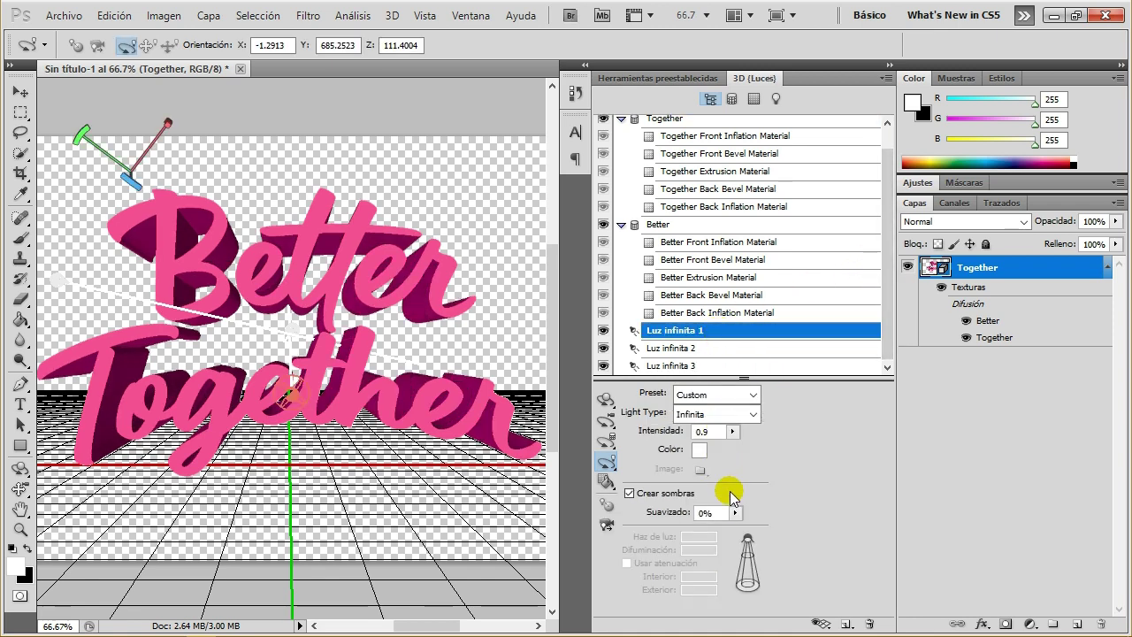
double_click(713, 517)
text(5)
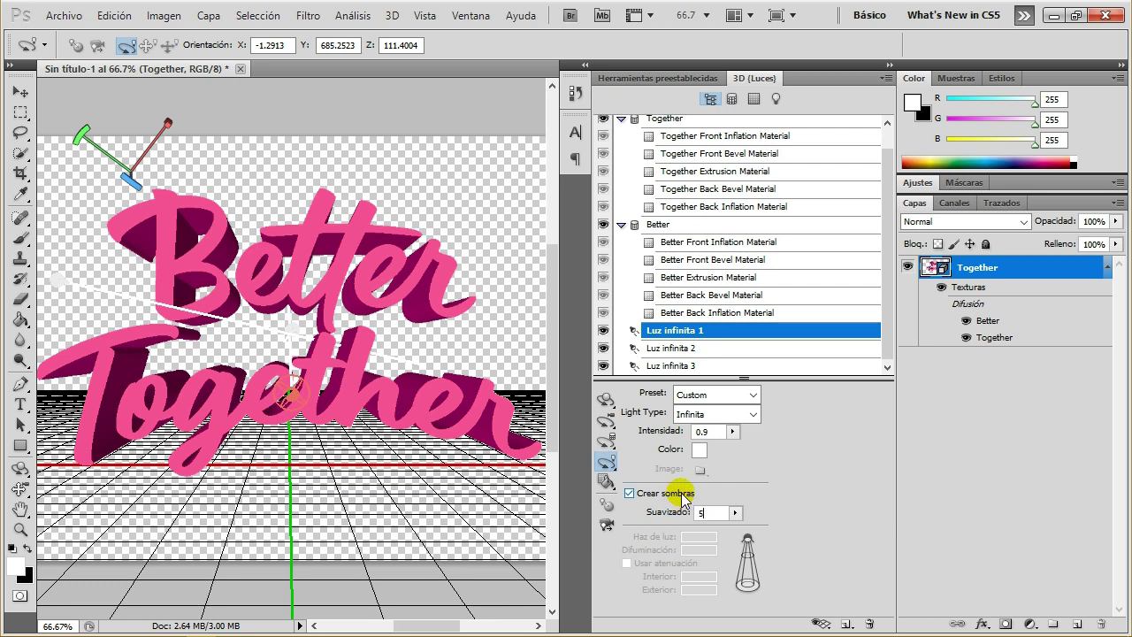
text(0)
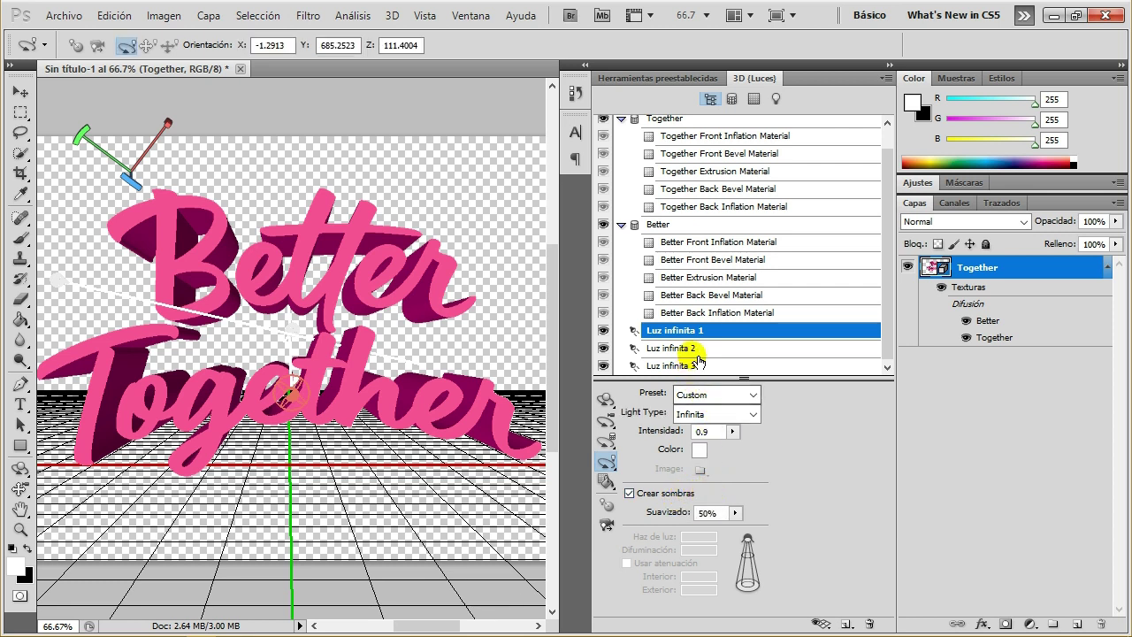
click(701, 352)
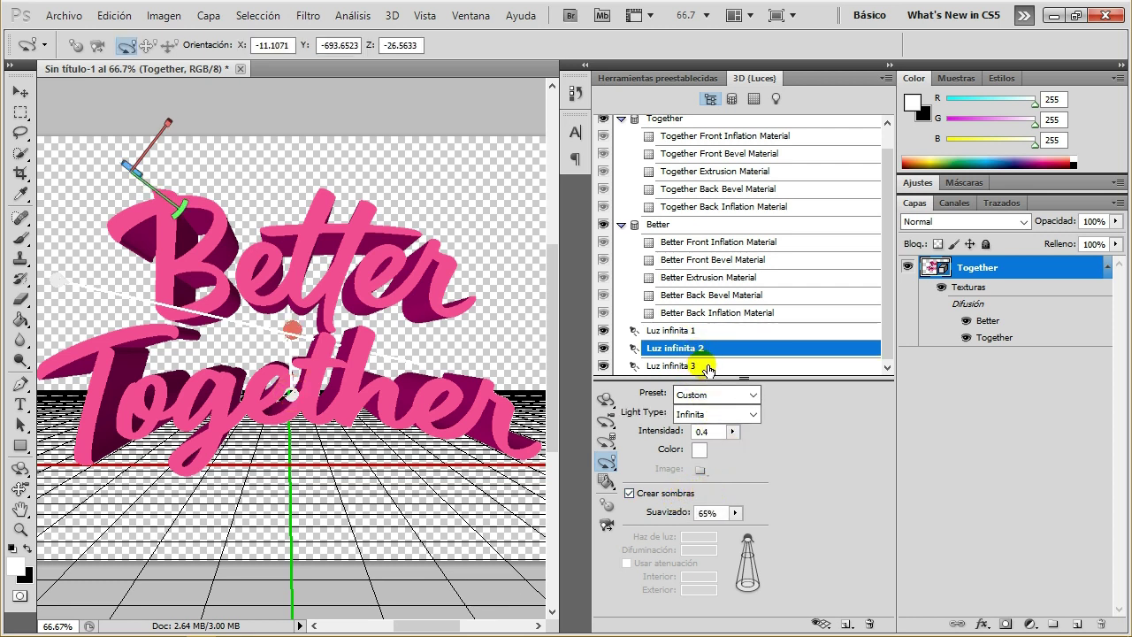
click(702, 364)
double_click(705, 513)
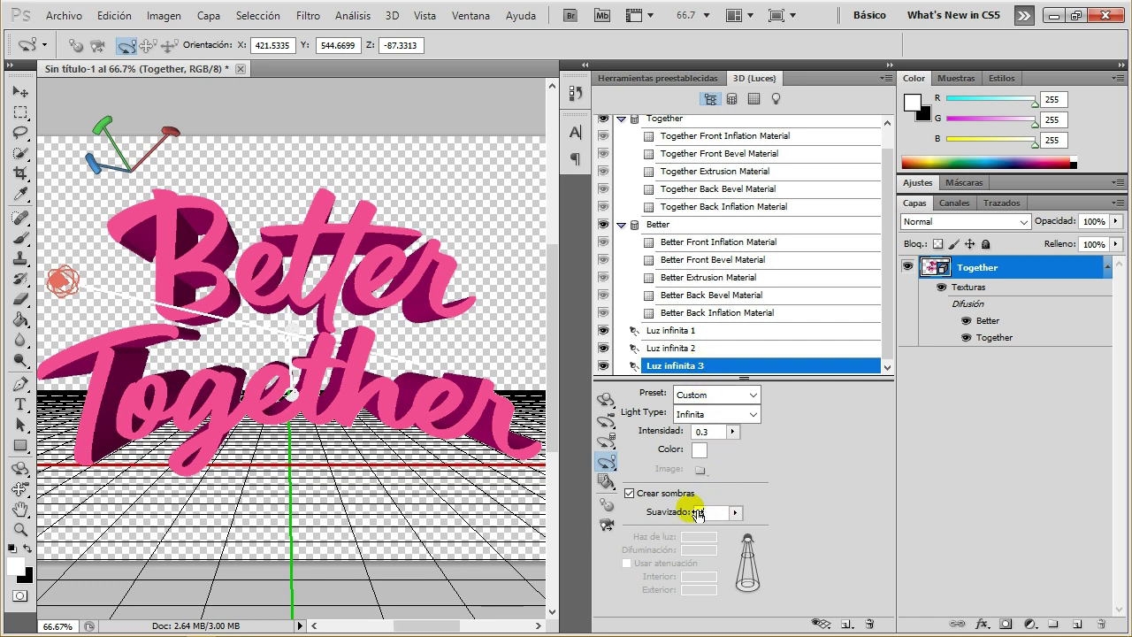
text(50)
key(Return)
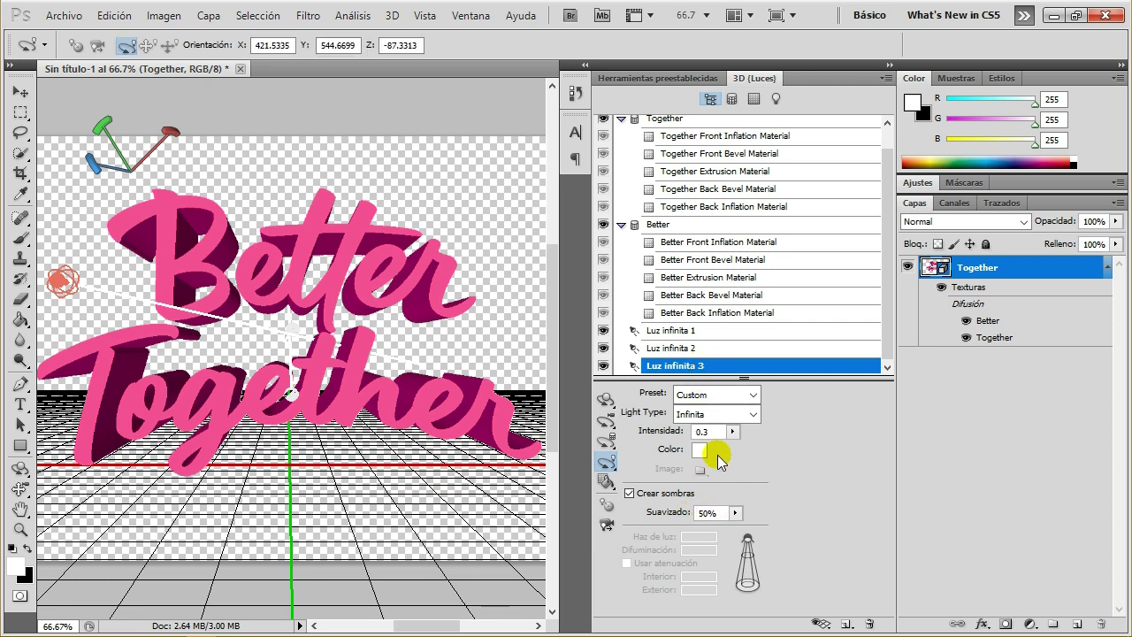
click(701, 348)
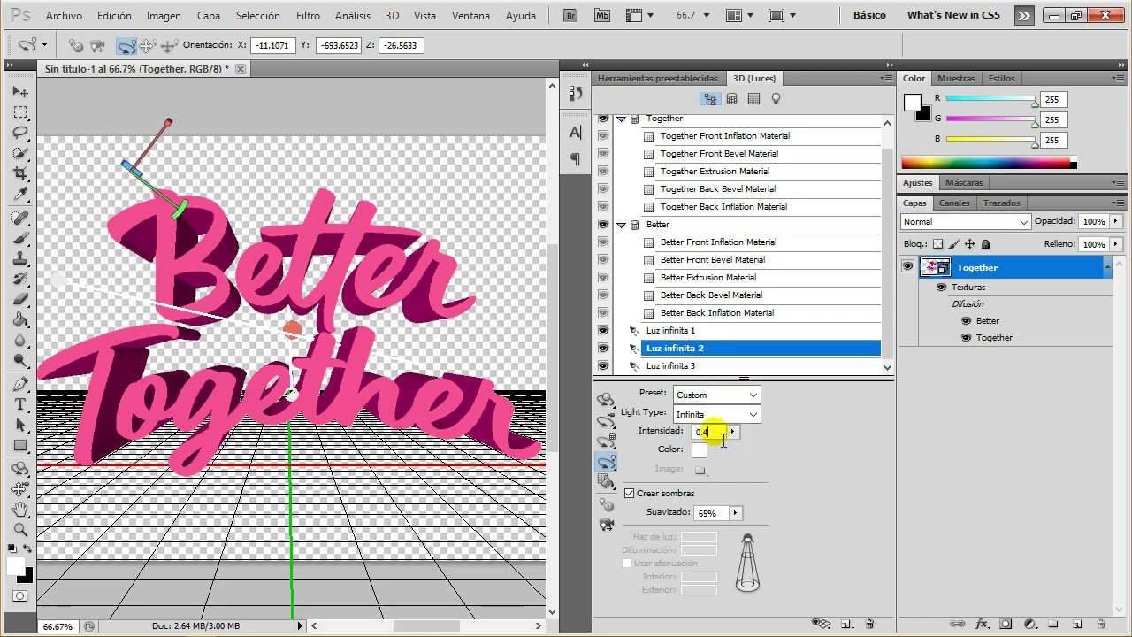
key(BackSpace)
key(BackSpace)
key(BackSpace)
text(1)
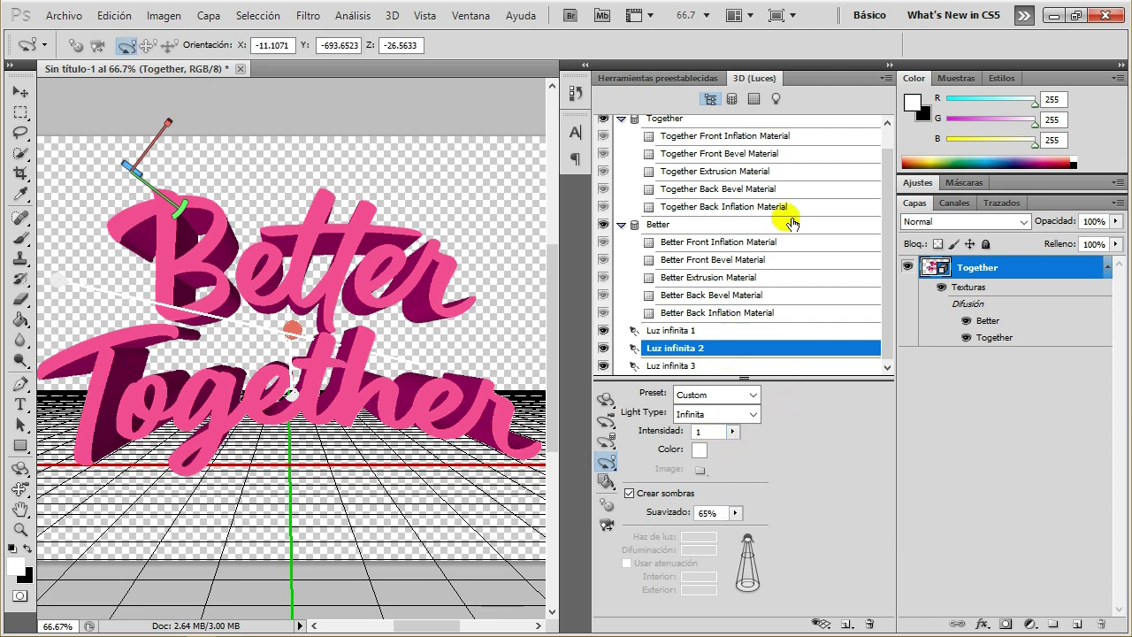
- Preview the scene at Best smoothing, then return smoothing to Draft
scroll(887, 232, up, 1)
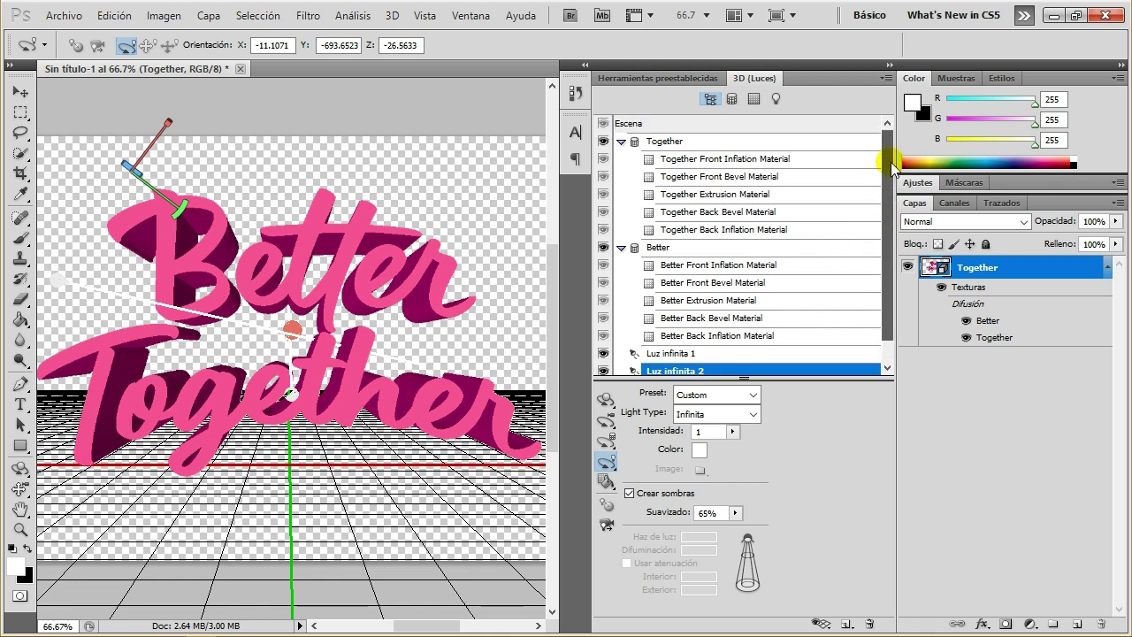
click(699, 124)
click(873, 436)
click(874, 436)
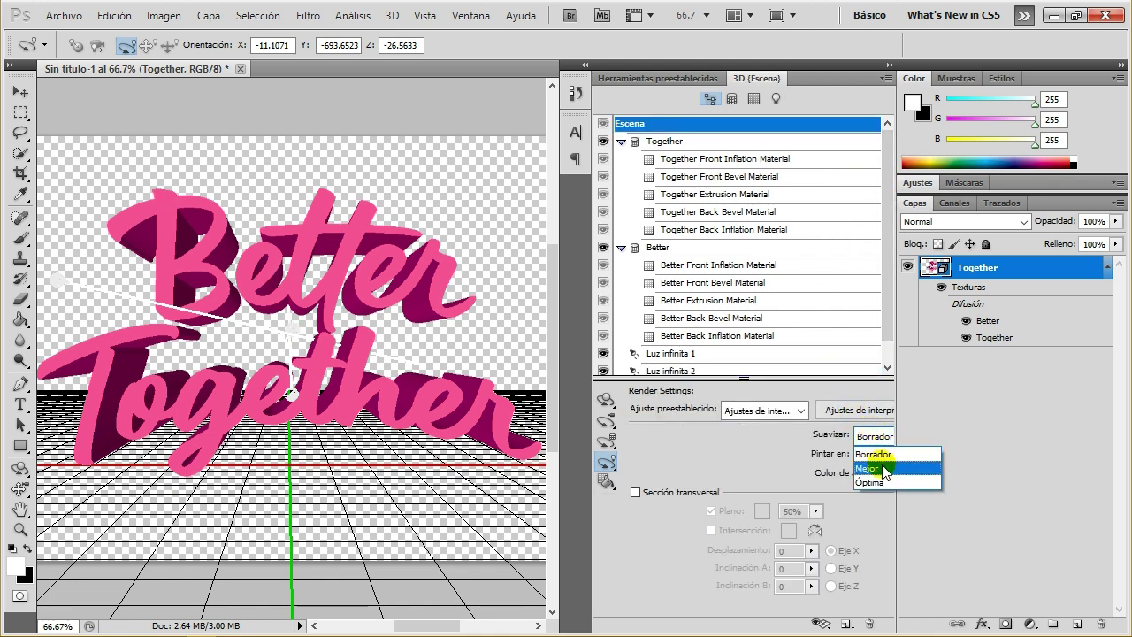
click(876, 463)
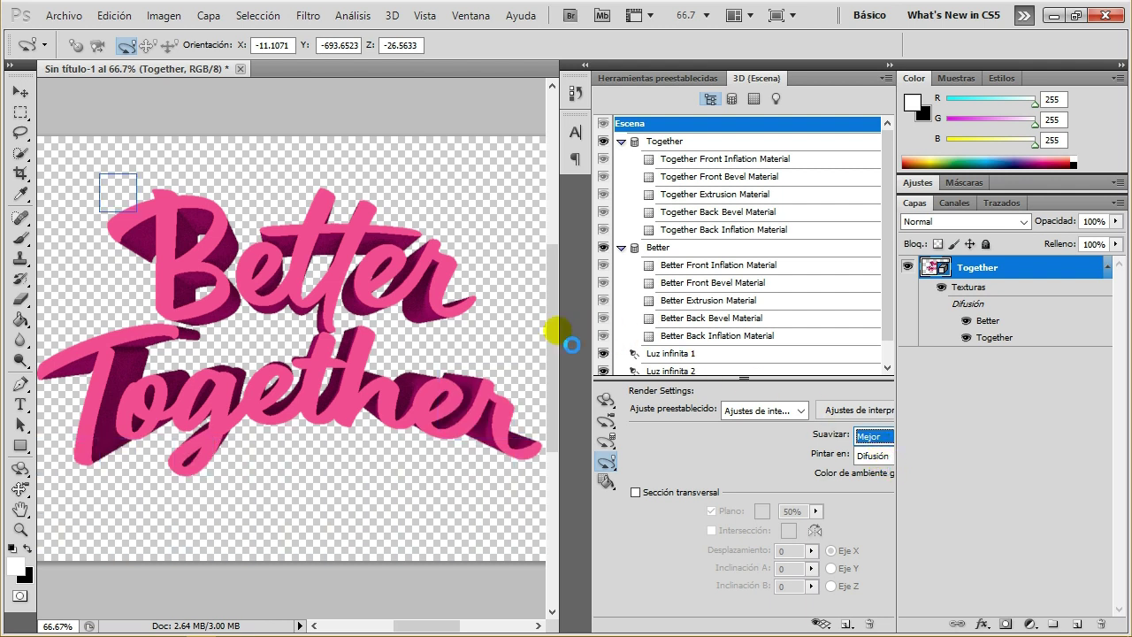
click(883, 442)
click(876, 439)
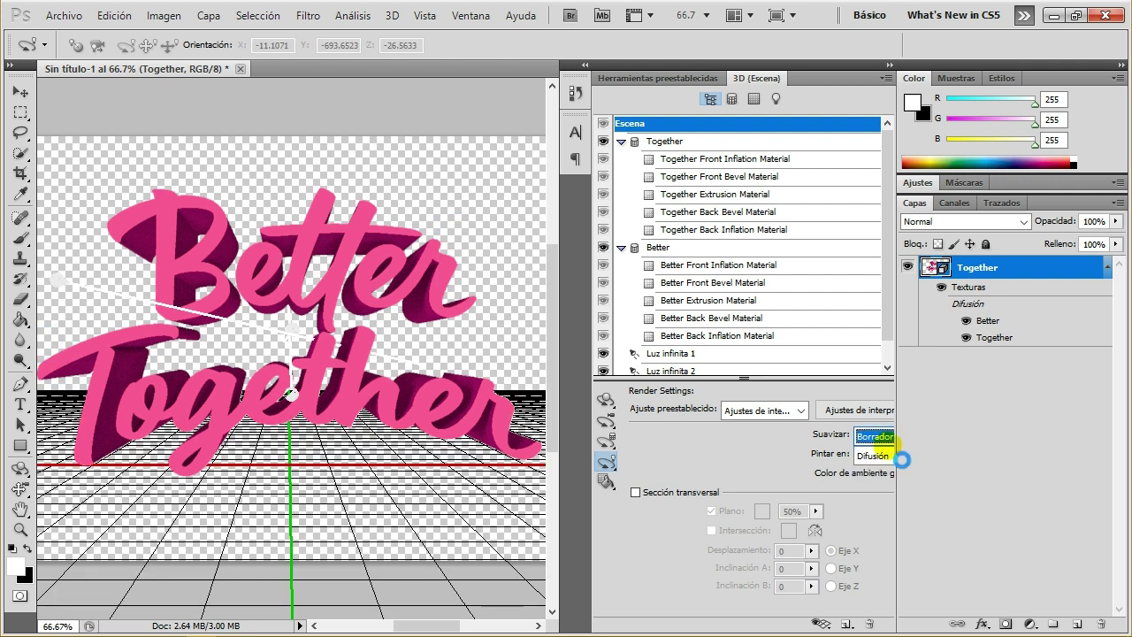
drag(885, 271, 885, 320)
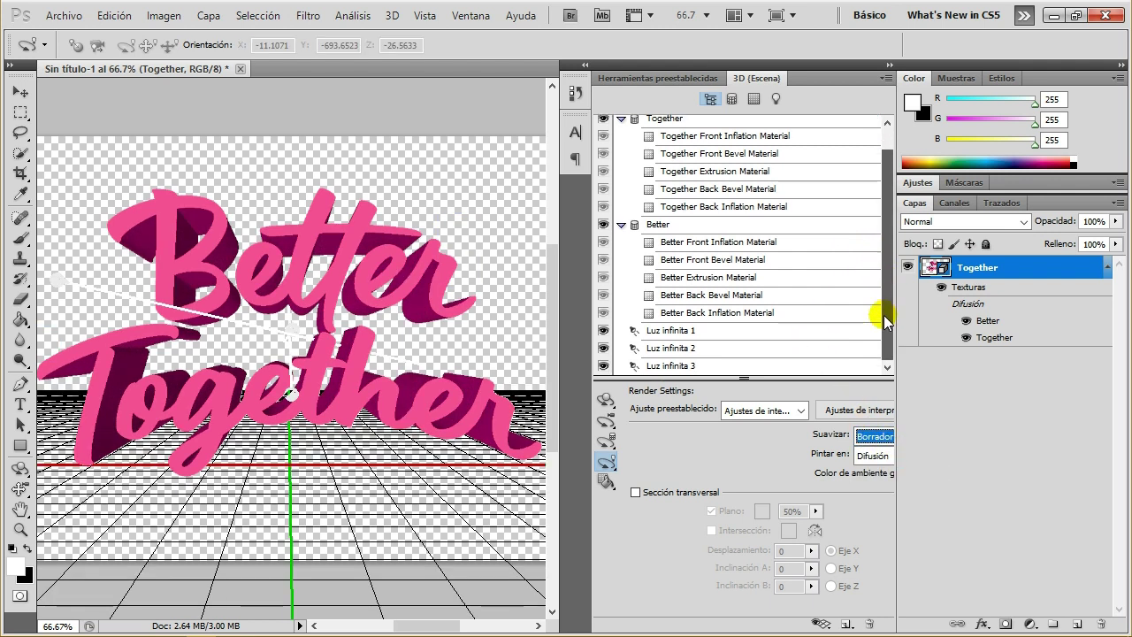
- Set Infinite Light 2's intensity to 3
click(665, 351)
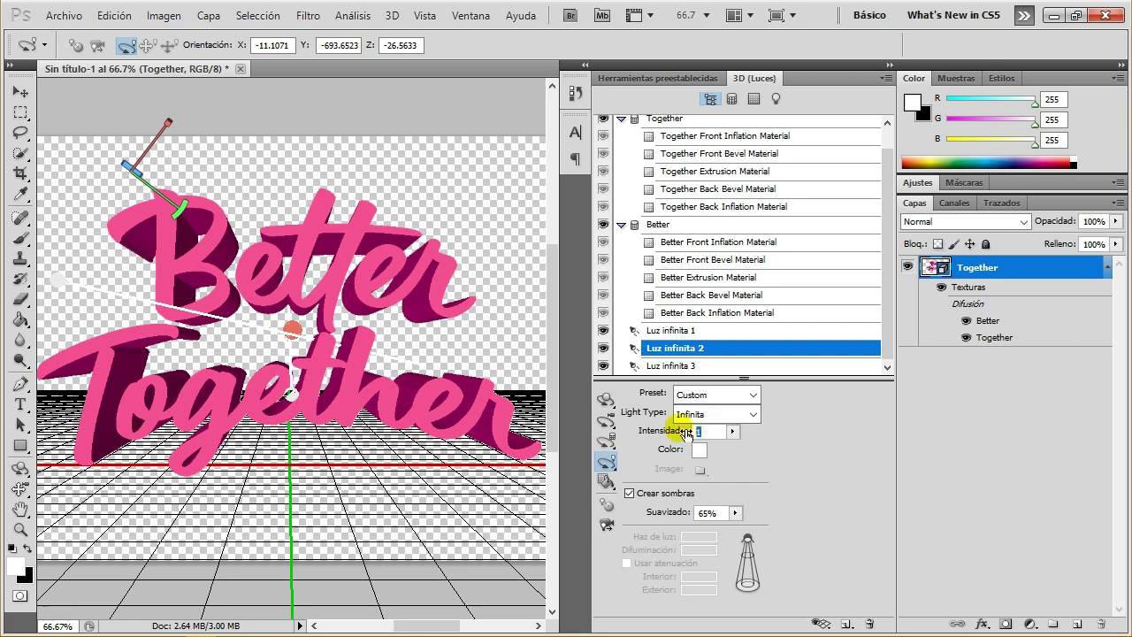
click(715, 431)
text(3)
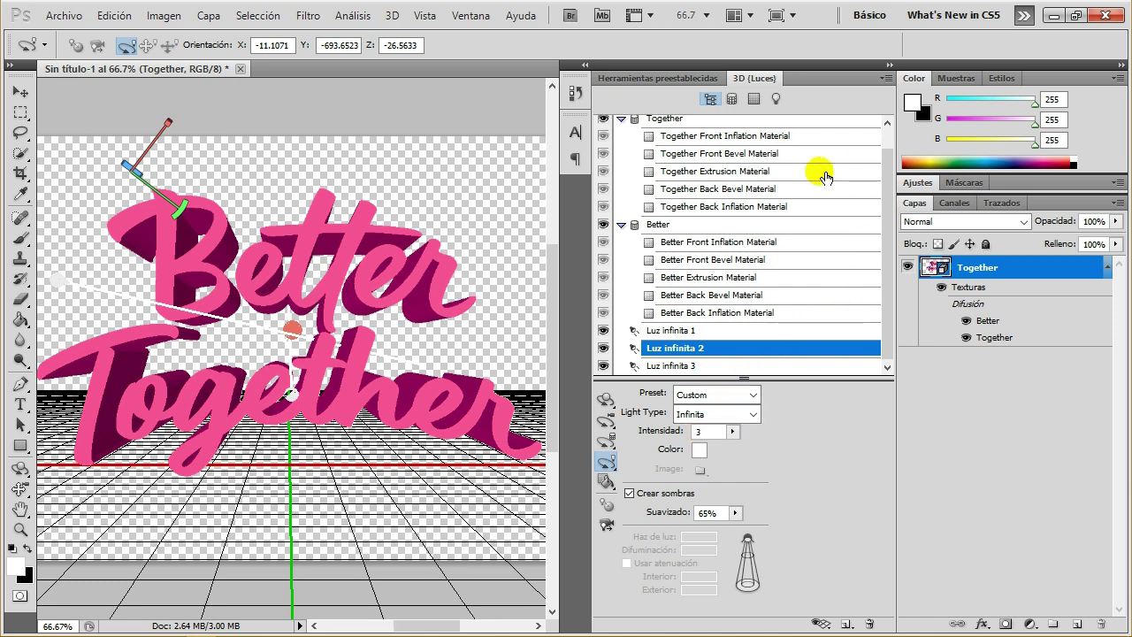
drag(883, 182, 883, 160)
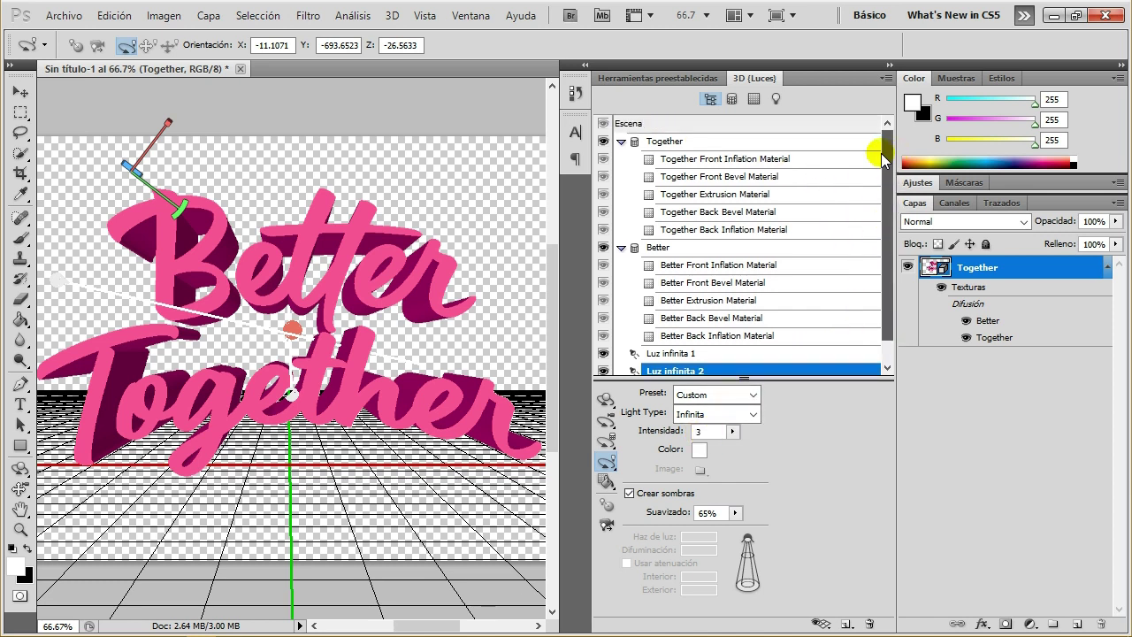
- Render a Best-quality preview of the scene, then switch smoothing back to Draft
click(724, 124)
click(874, 442)
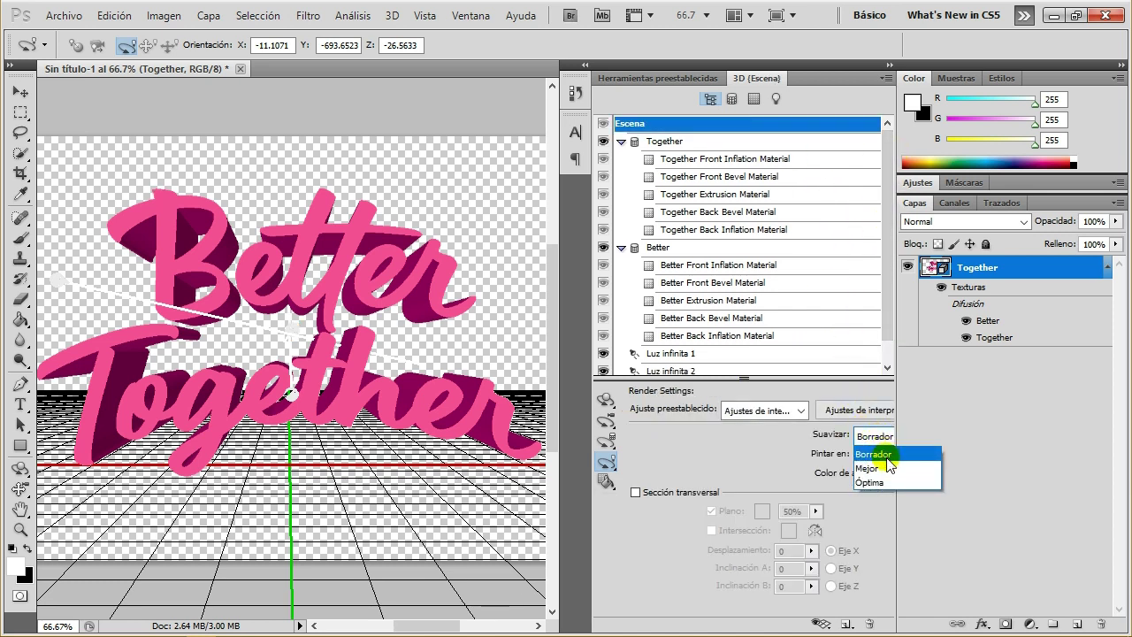
click(884, 478)
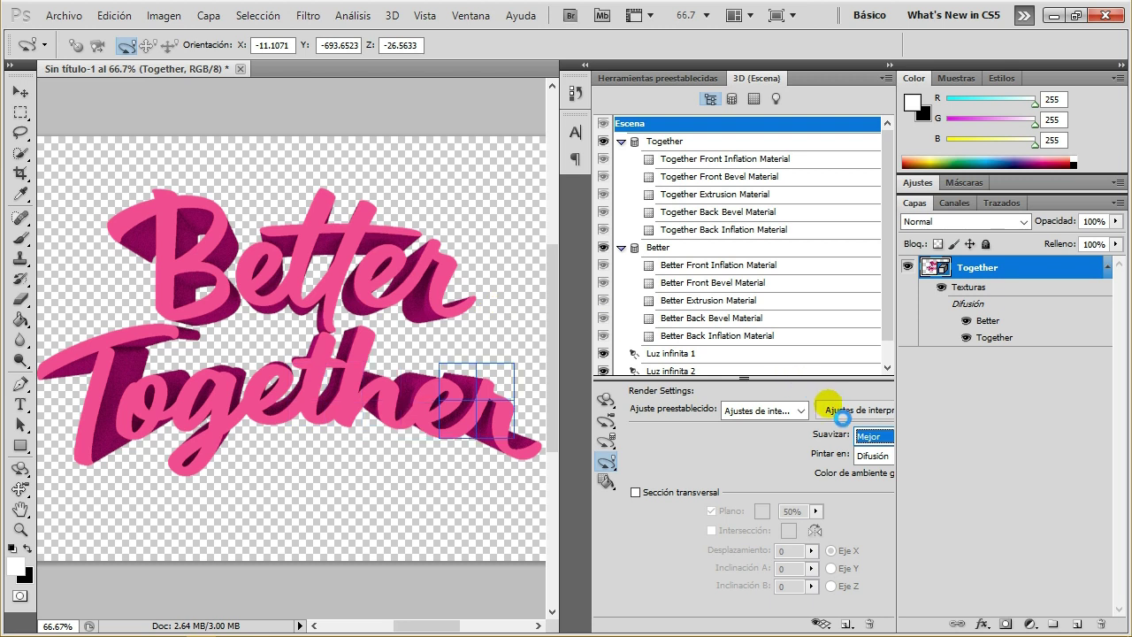
click(883, 439)
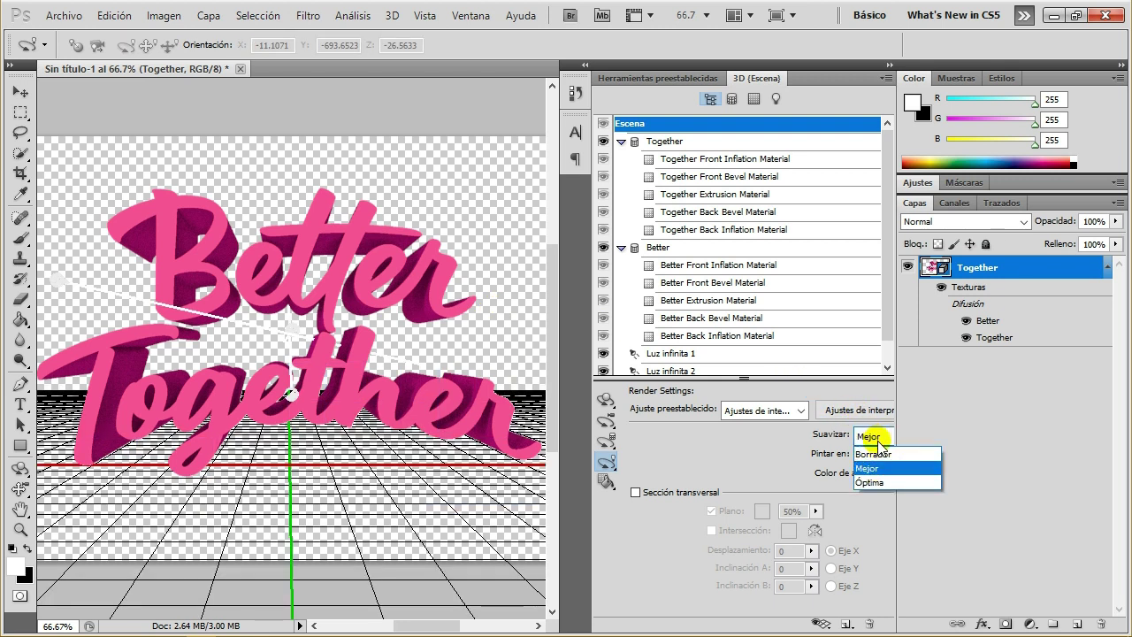
key(Up)
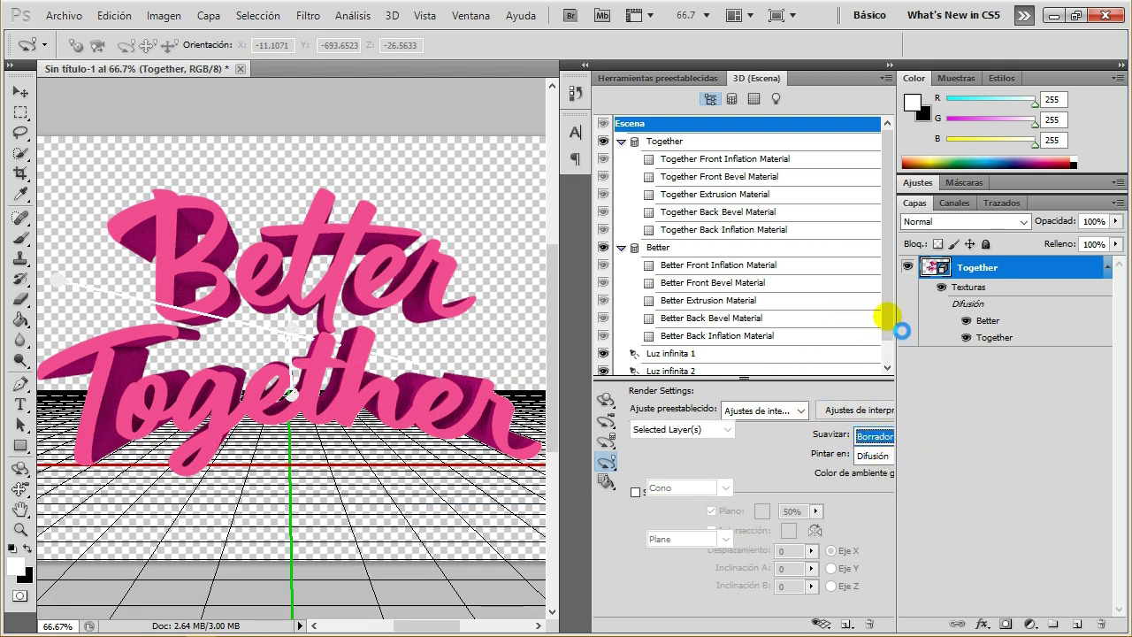
click(888, 366)
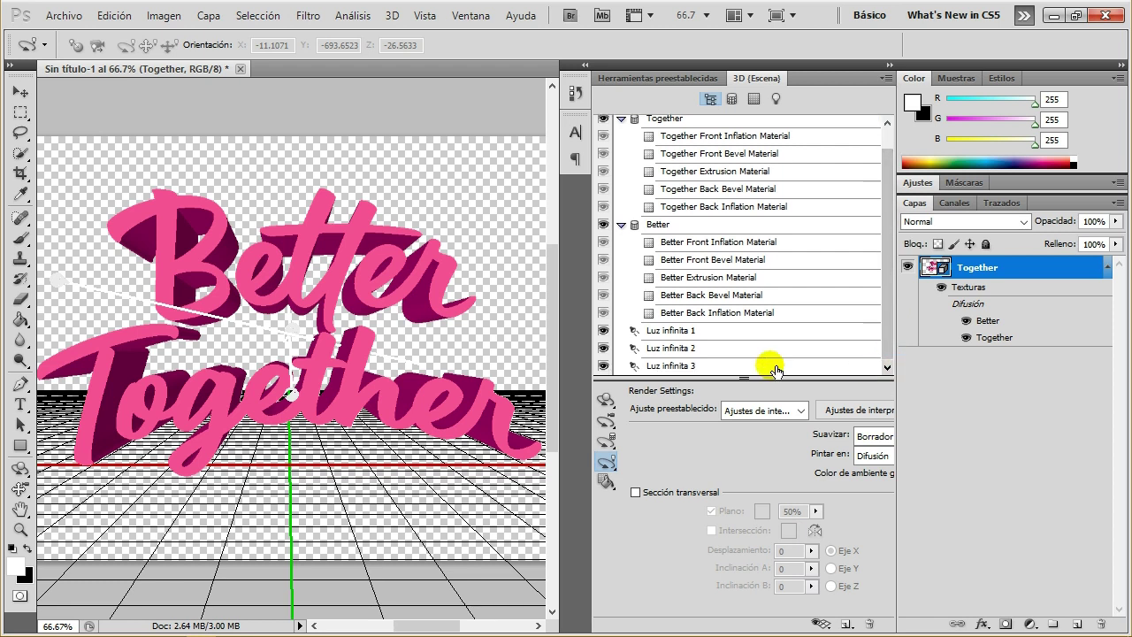
- Rotate Infinite Light 2 to a new direction and set its intensity to 3.5
click(697, 350)
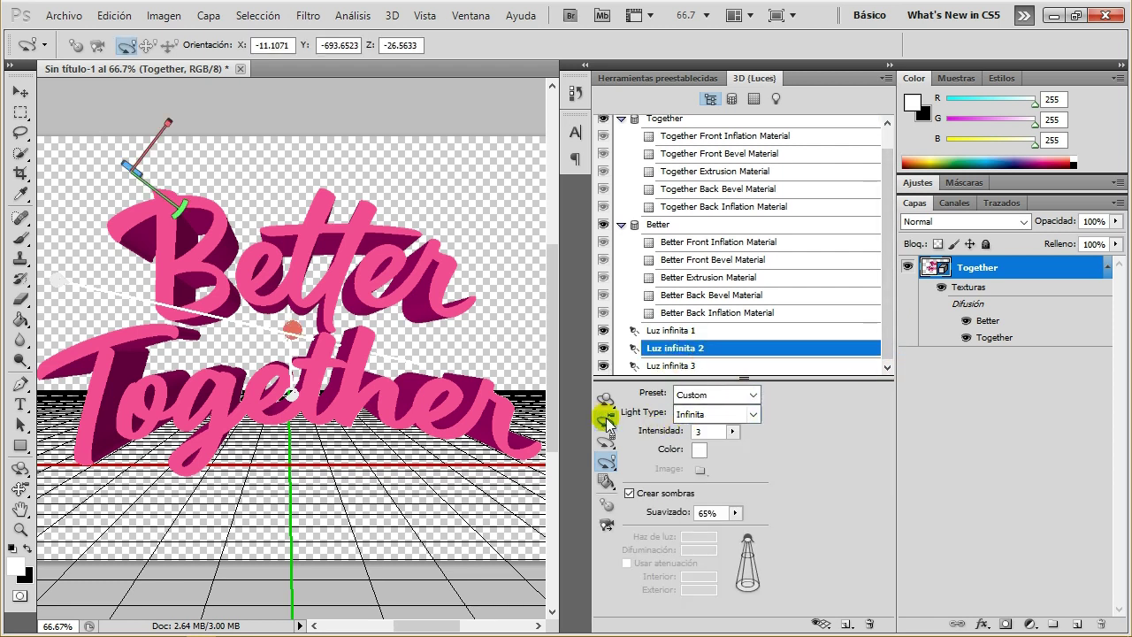
click(610, 464)
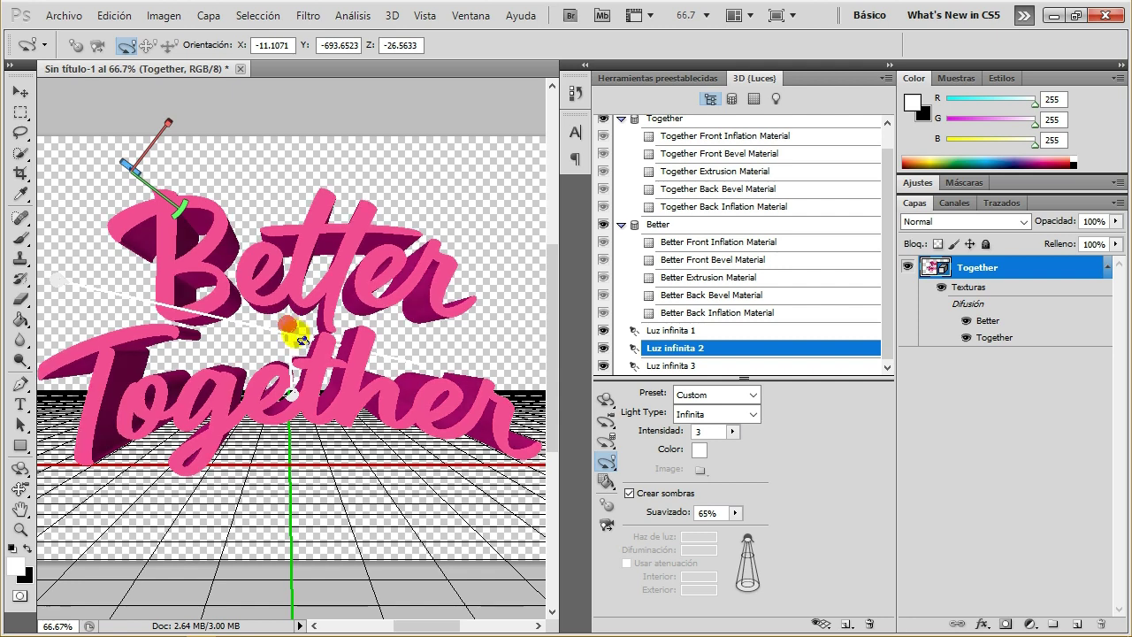
drag(298, 327, 293, 403)
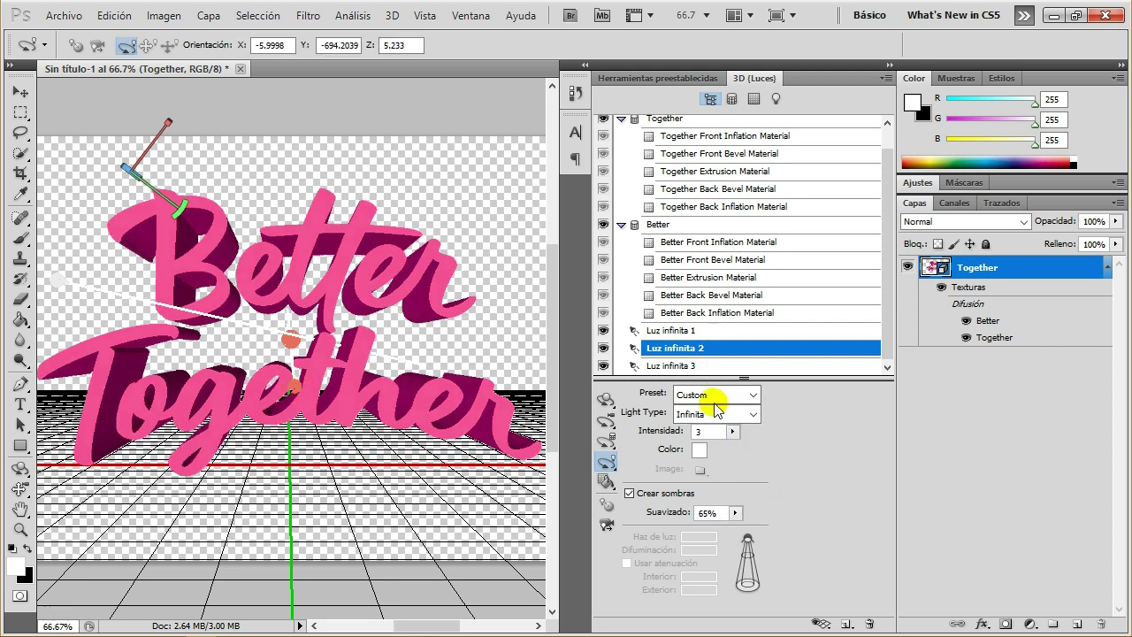
double_click(699, 430)
text(.5)
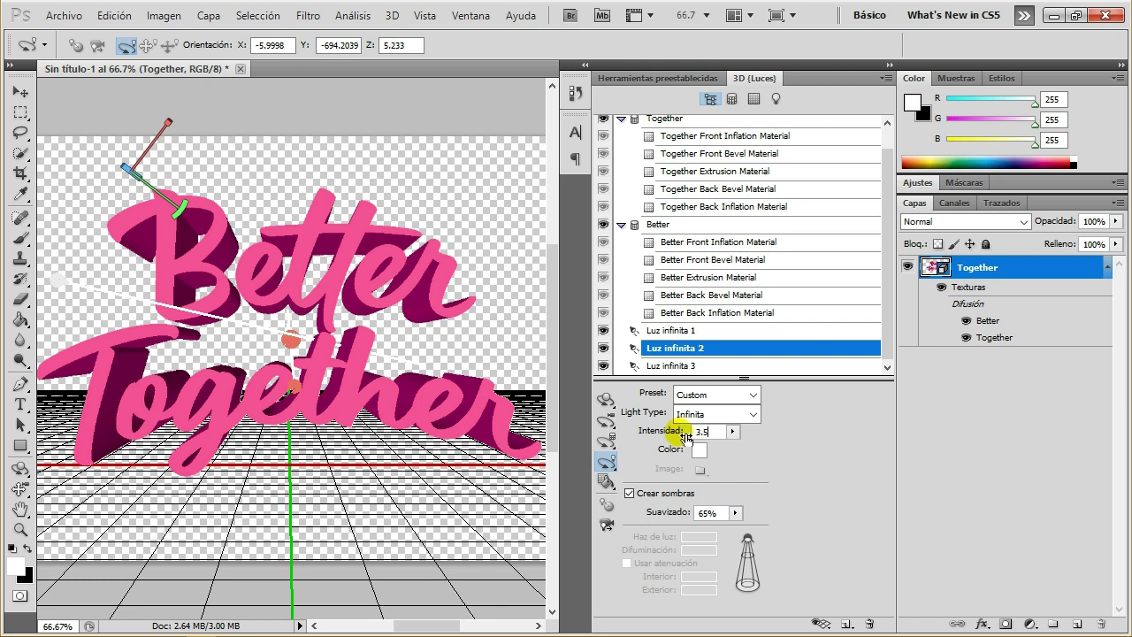
click(713, 443)
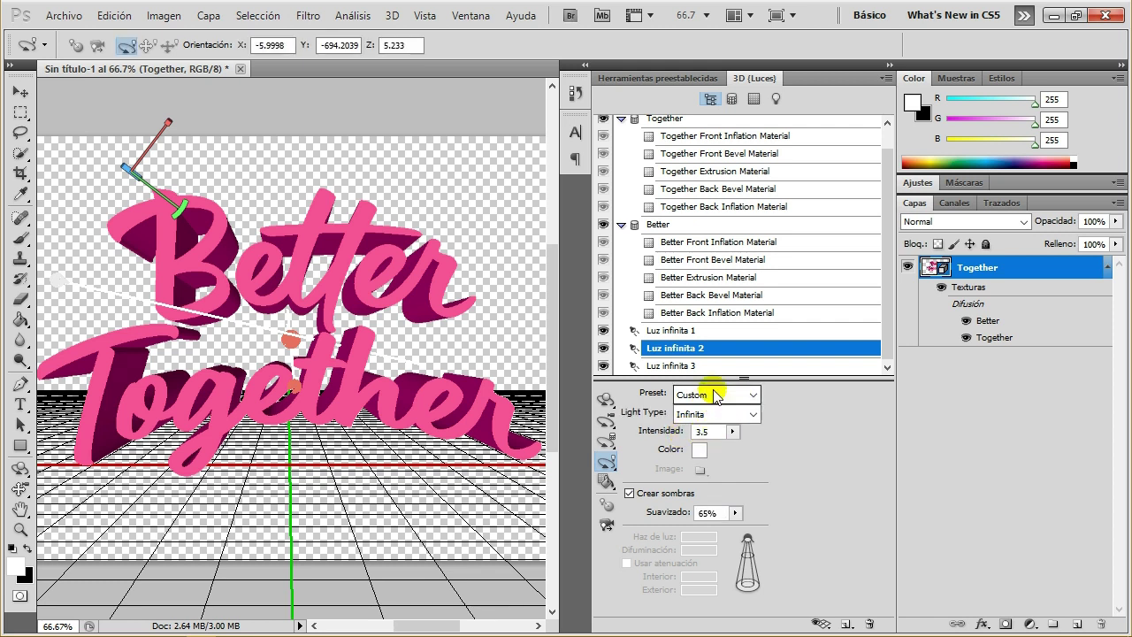
- Render the scene at Best (Mejor) smoothing quality
drag(889, 286, 879, 202)
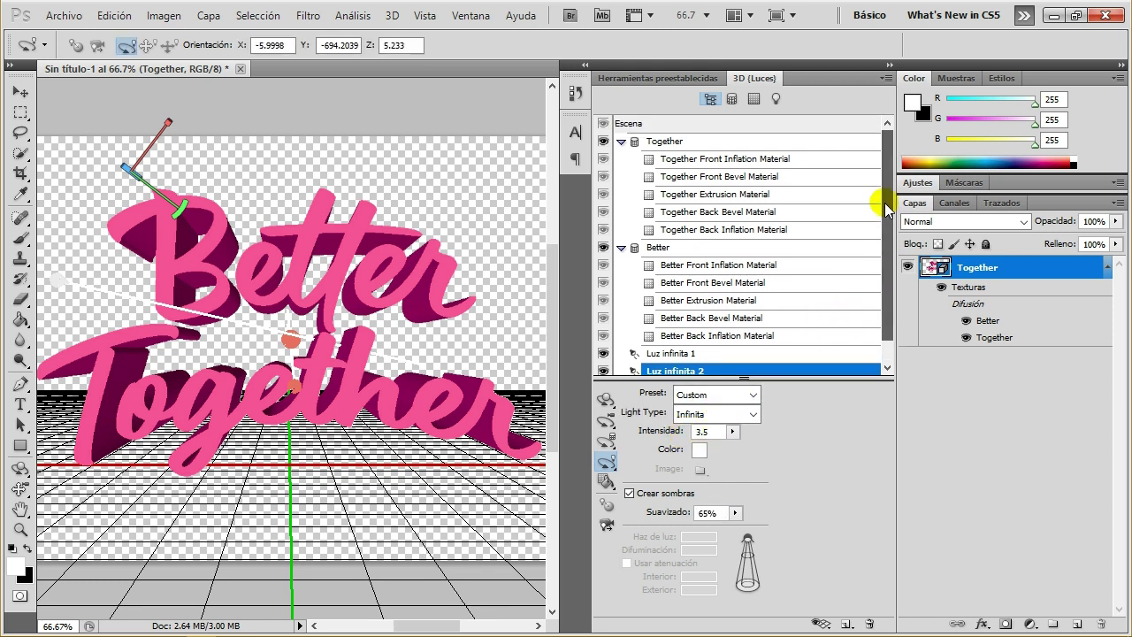
click(665, 141)
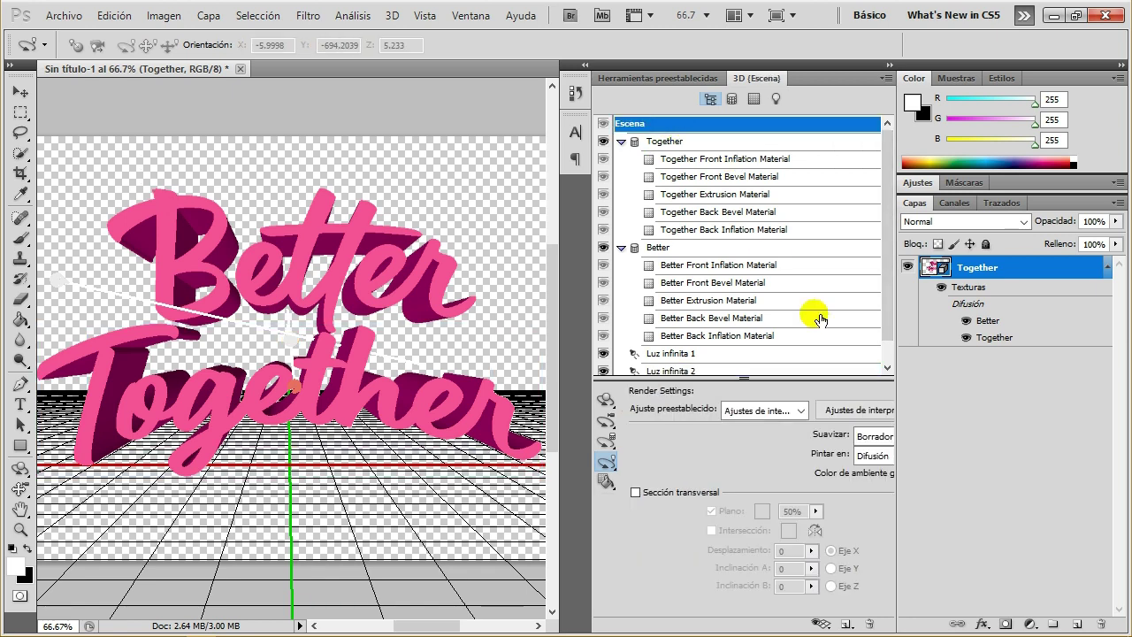
click(874, 437)
click(870, 468)
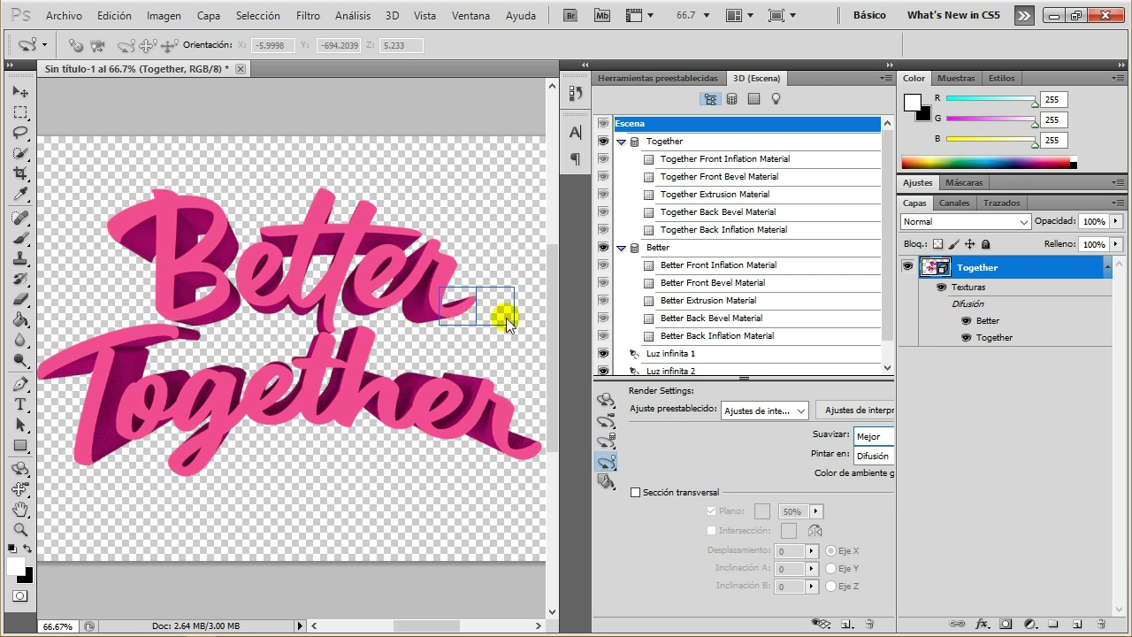
drag(303, 362, 318, 420)
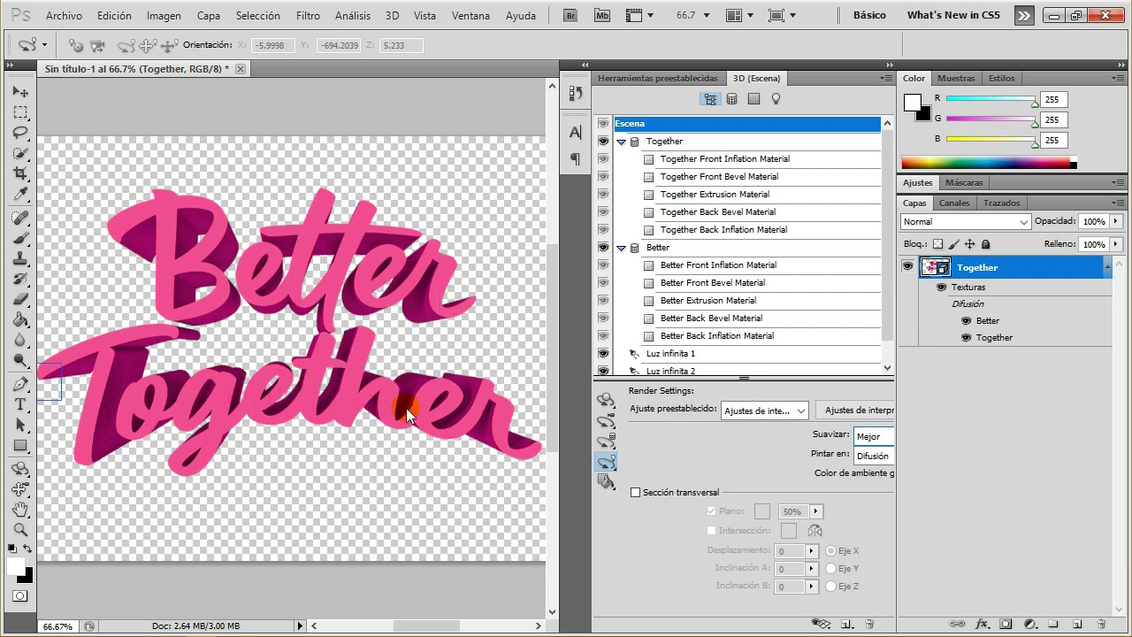
drag(406, 414, 383, 411)
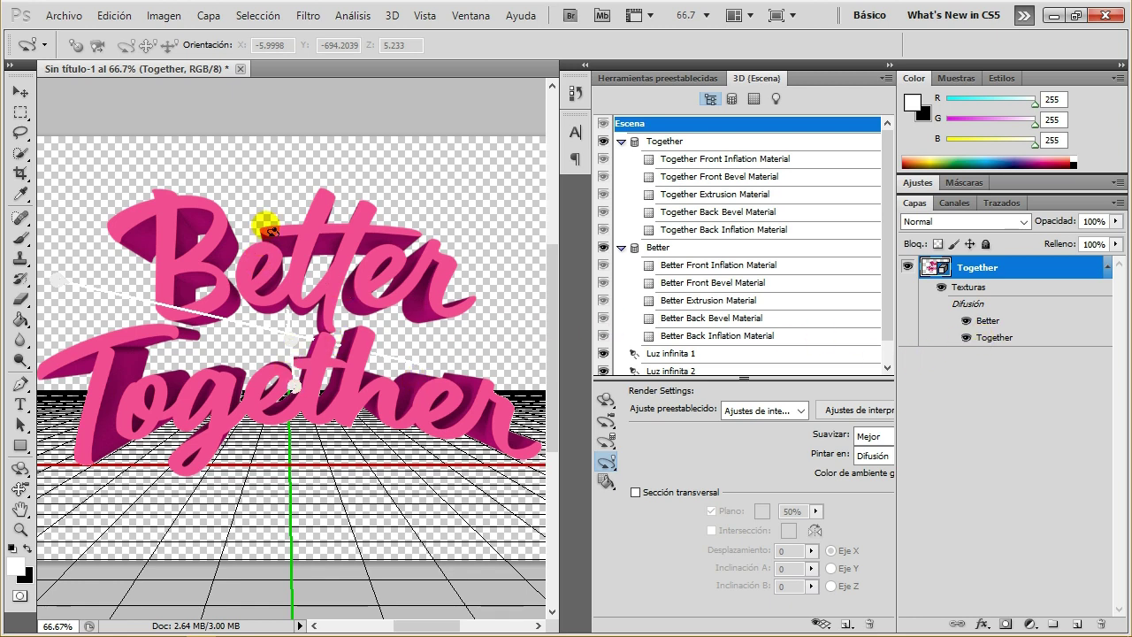
- Rasterize the 3D Better Together layer and close the 3D panel
right_click(1059, 271)
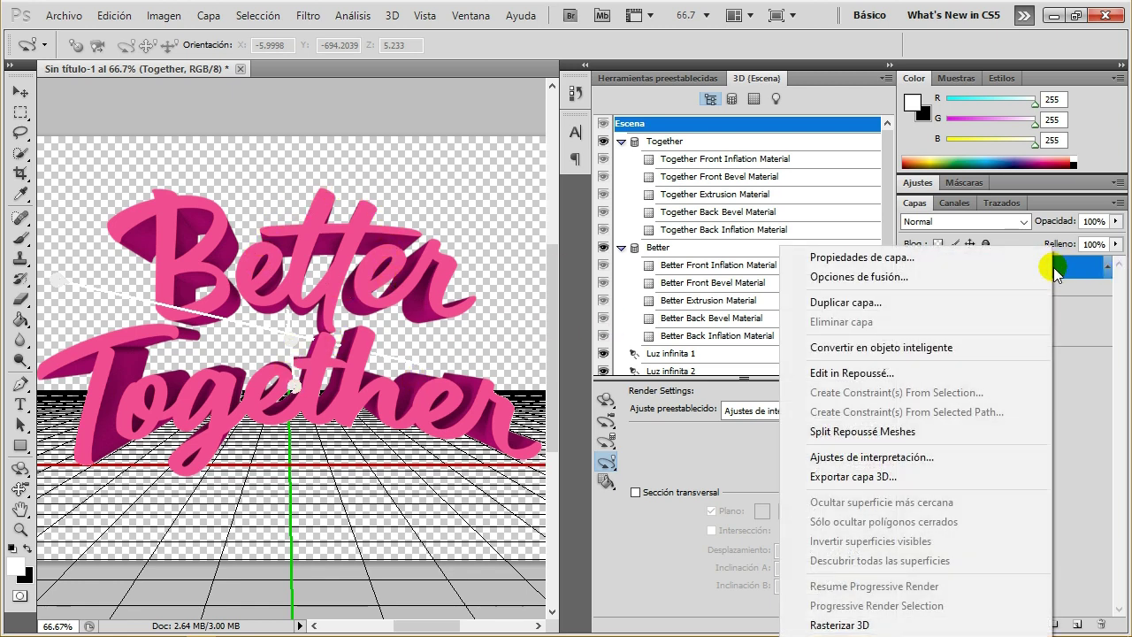
click(862, 625)
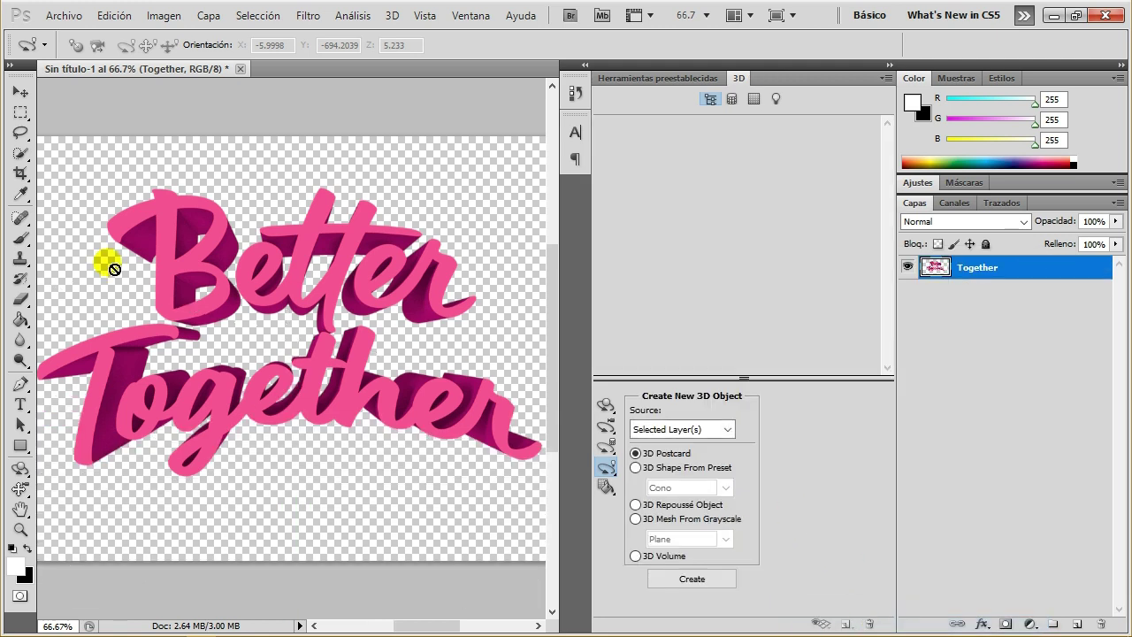
click(19, 527)
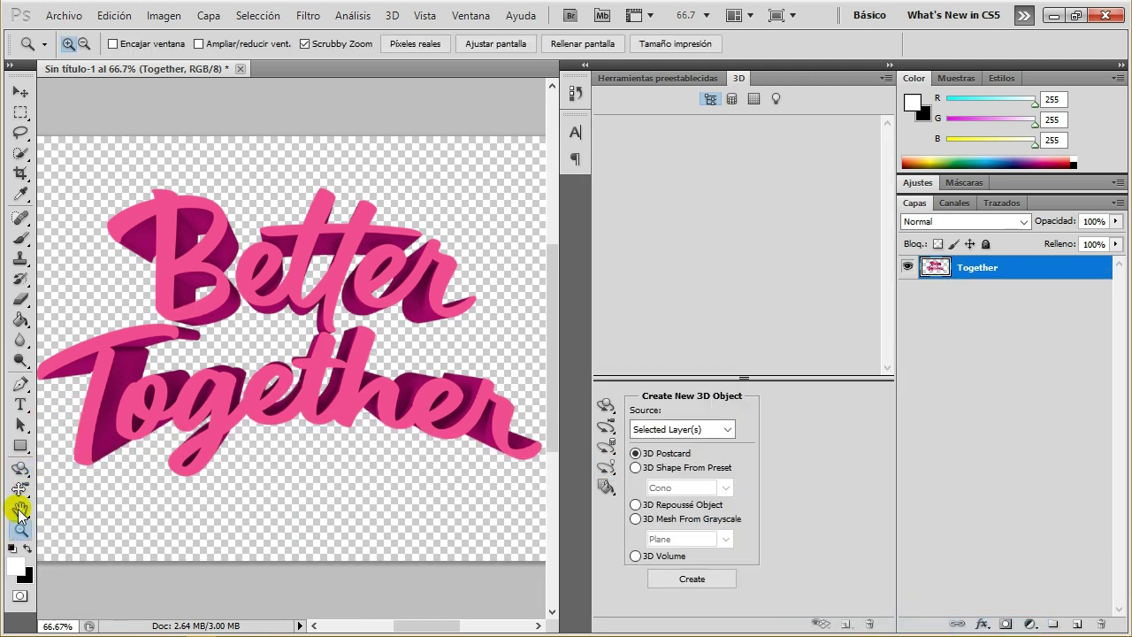
click(396, 44)
drag(415, 218, 422, 250)
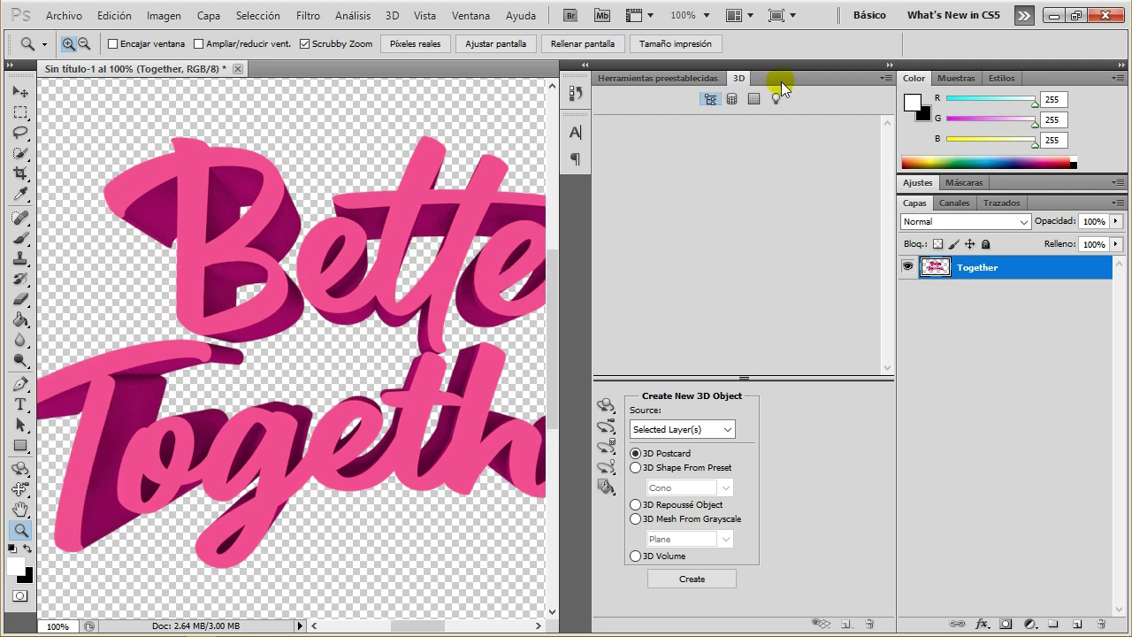
click(470, 15)
click(510, 99)
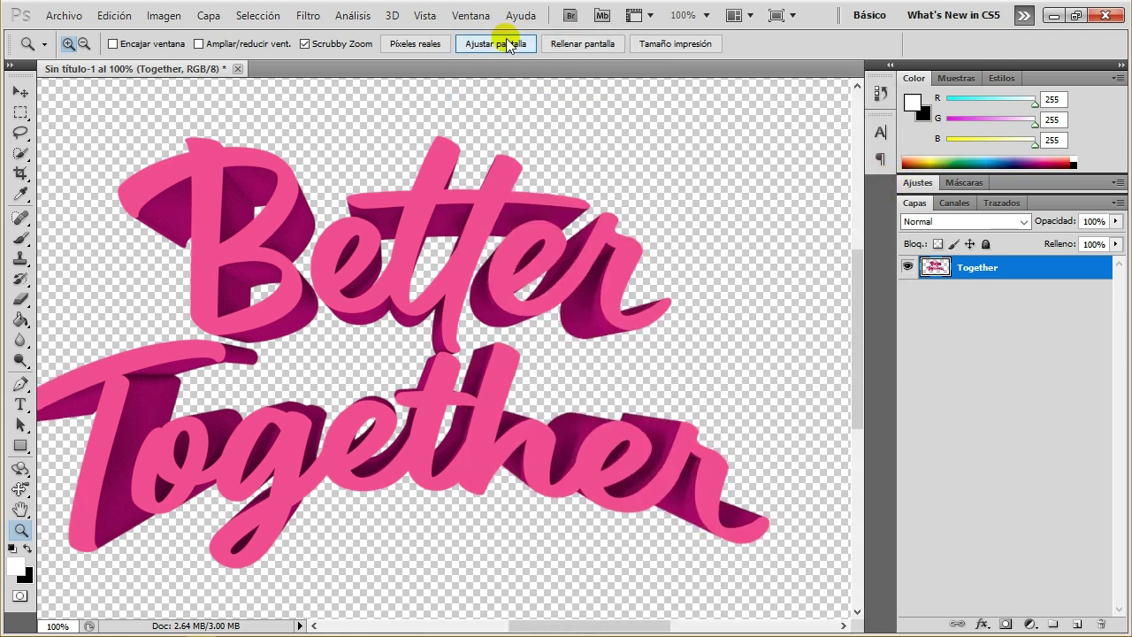
- Nudge the Better Together artwork slightly left and fit the image on screen
click(504, 43)
click(19, 92)
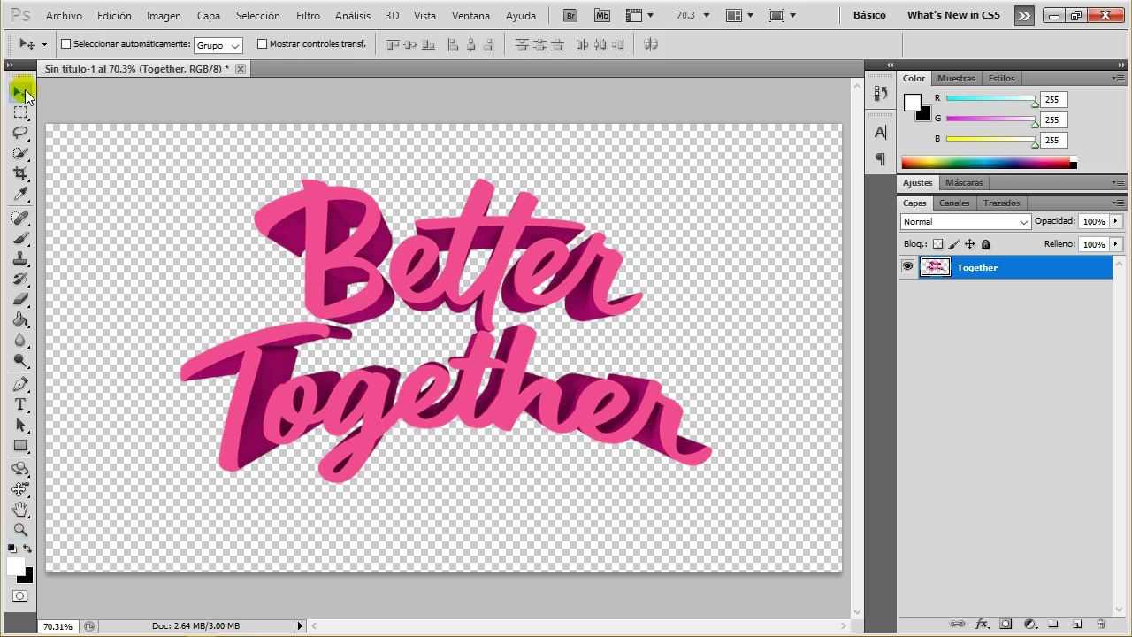
drag(485, 293, 470, 289)
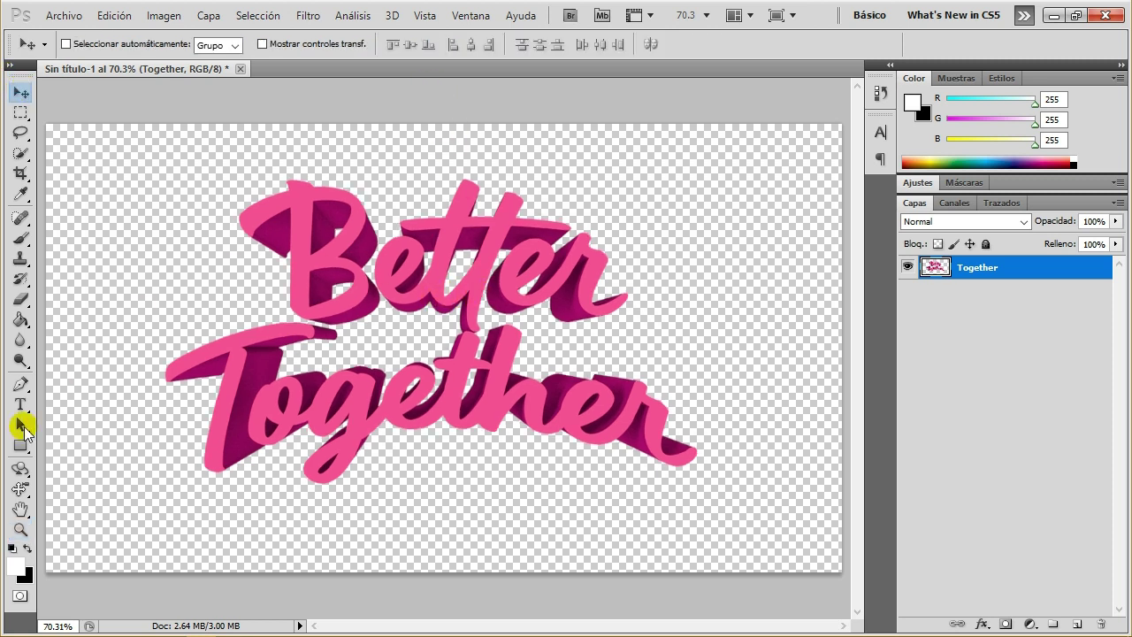
click(20, 529)
click(416, 44)
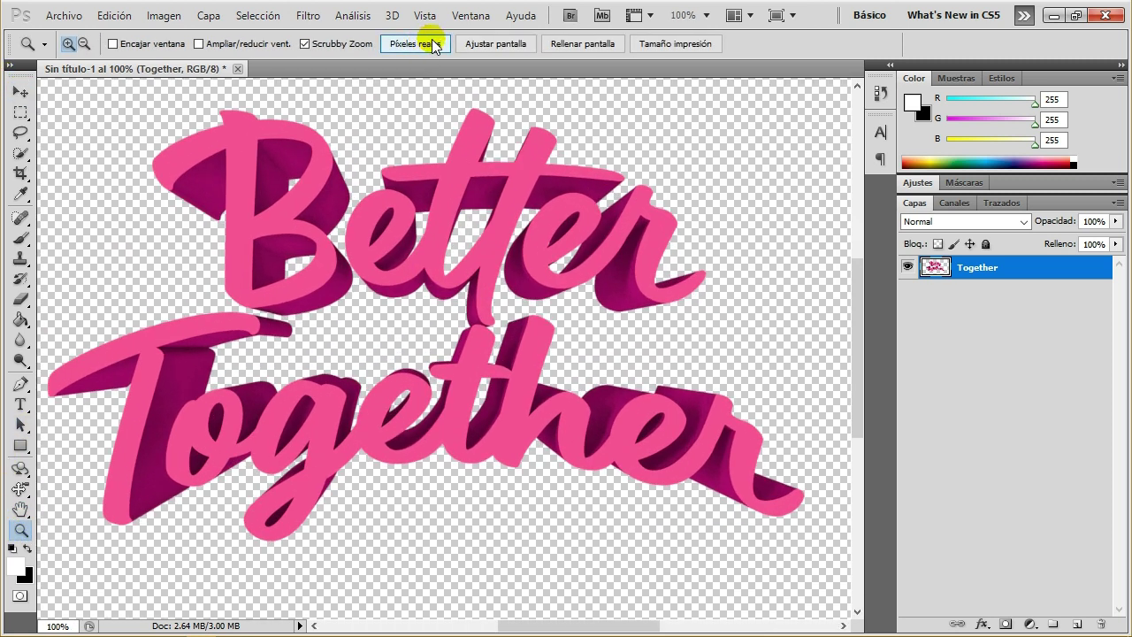
click(493, 44)
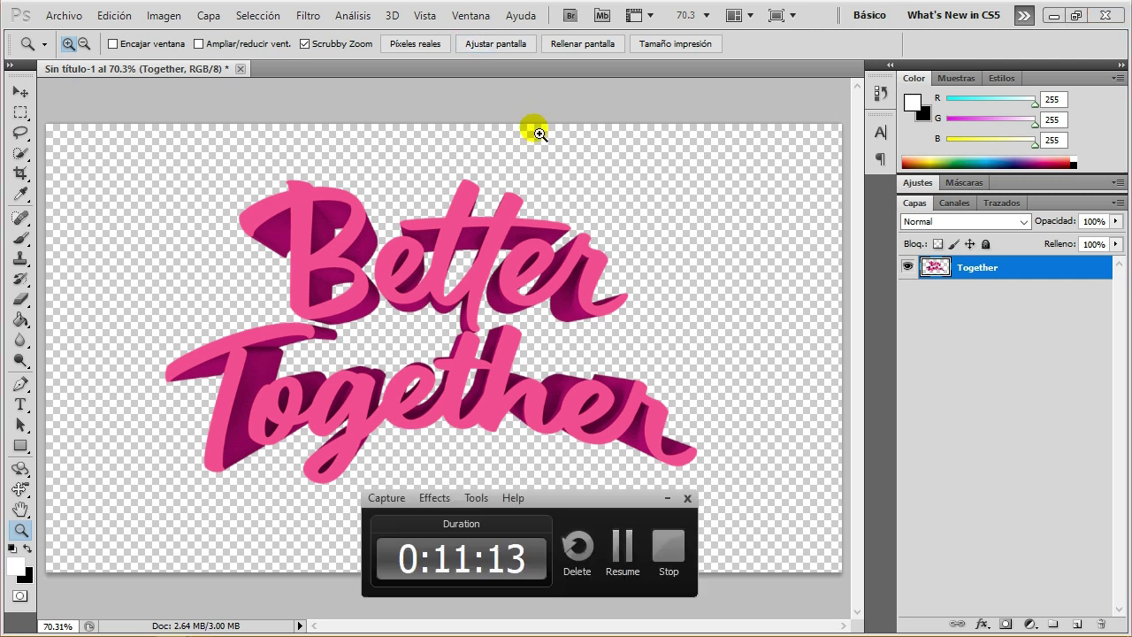
- Add a default black-to-white Gradient Fill layer and place it below the Together layer
ctrl+click(1051, 272)
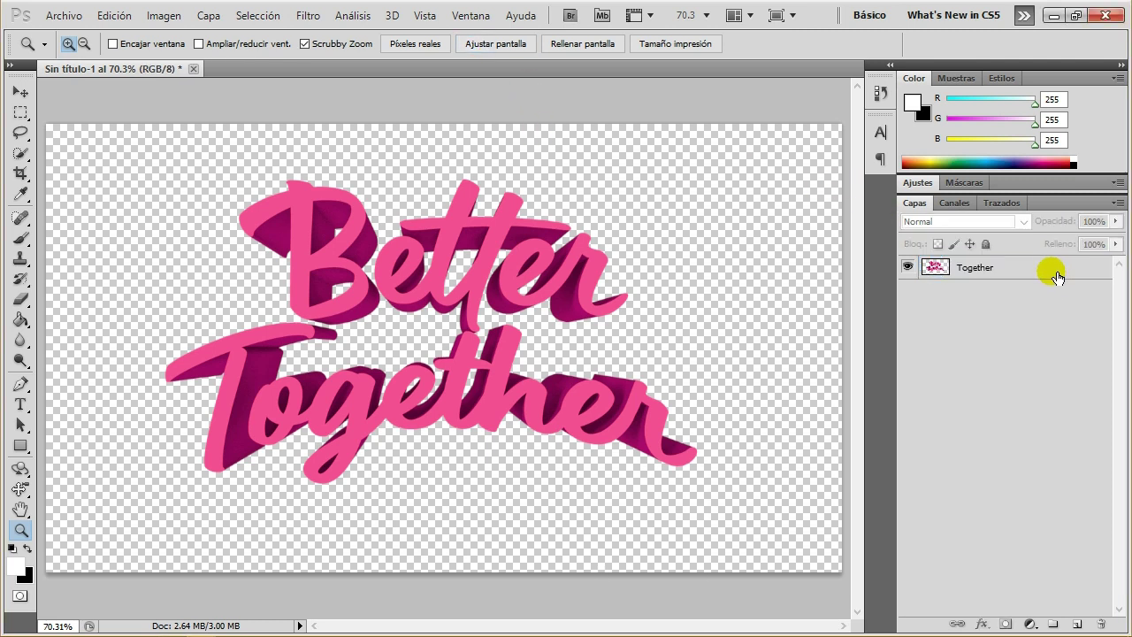
click(1031, 625)
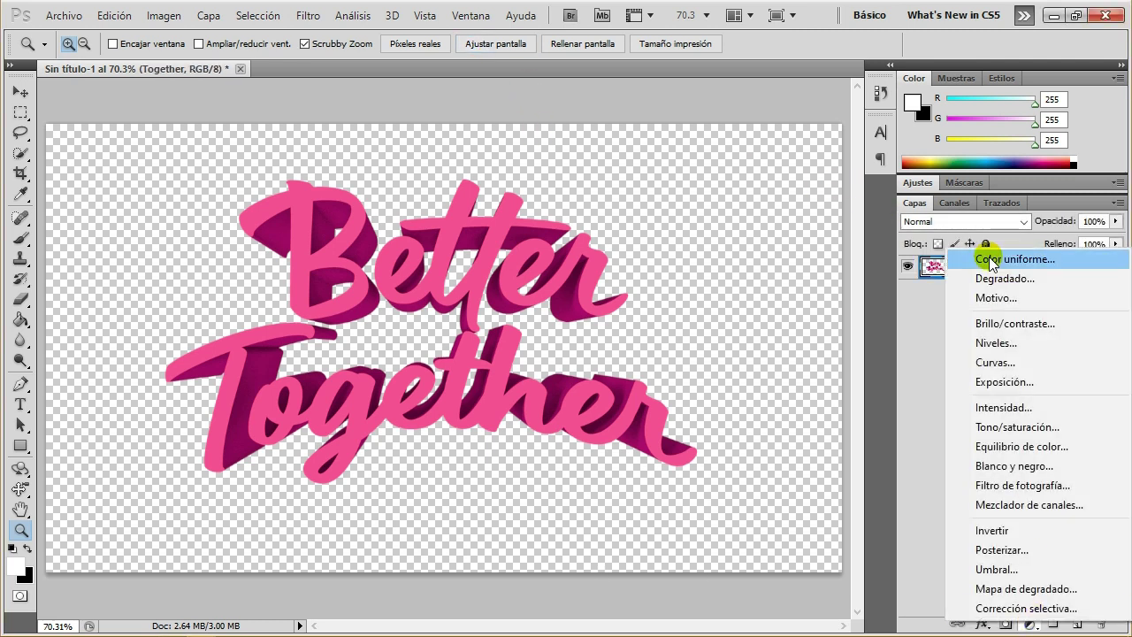
click(1009, 284)
click(542, 177)
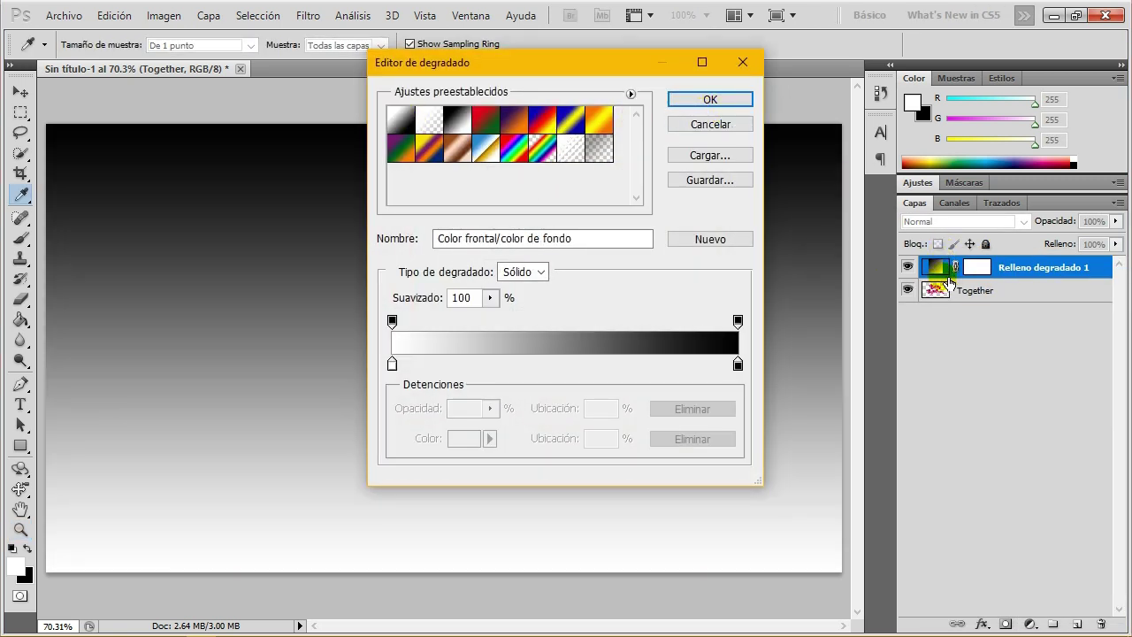
click(710, 99)
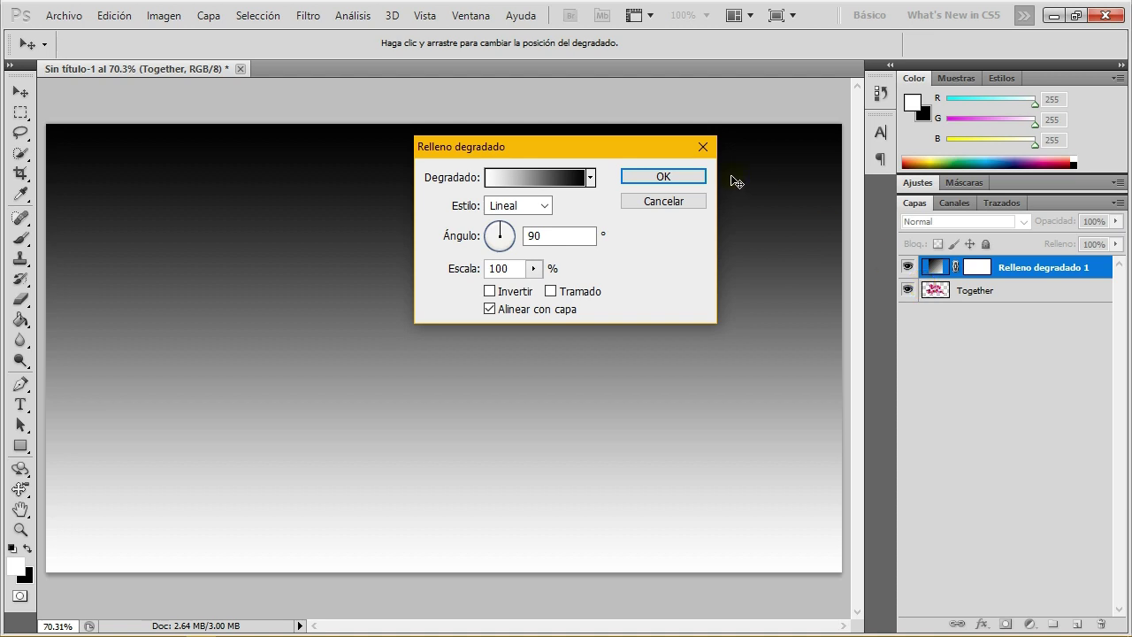
click(664, 176)
drag(936, 267, 939, 297)
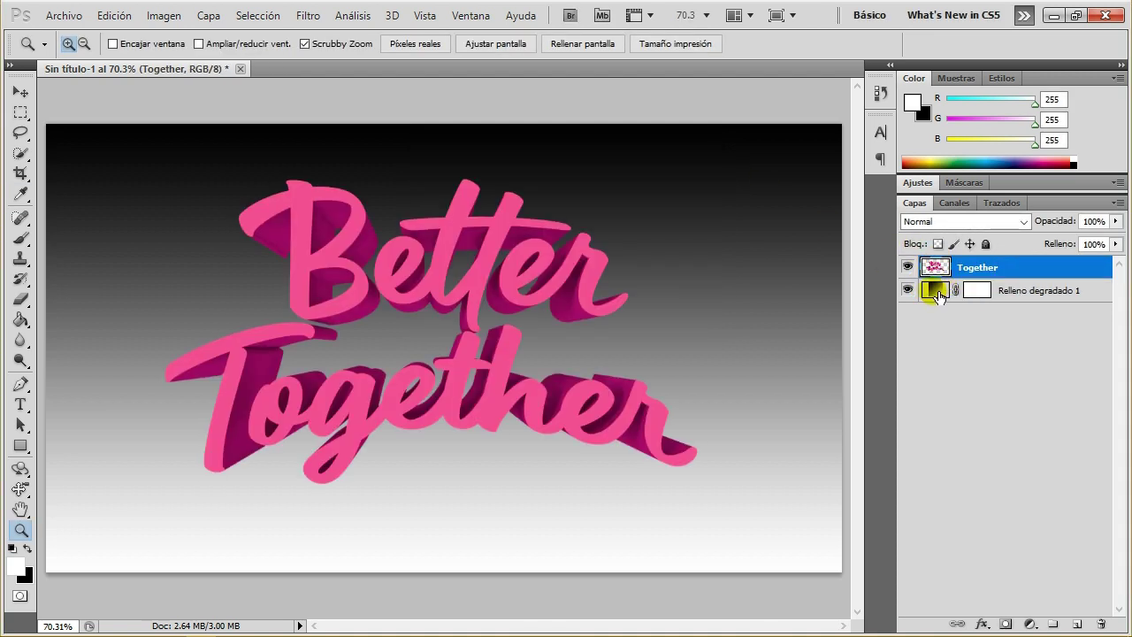
- Reverse the gradient fill and make its right colour stop a golden yellow
double_click(936, 290)
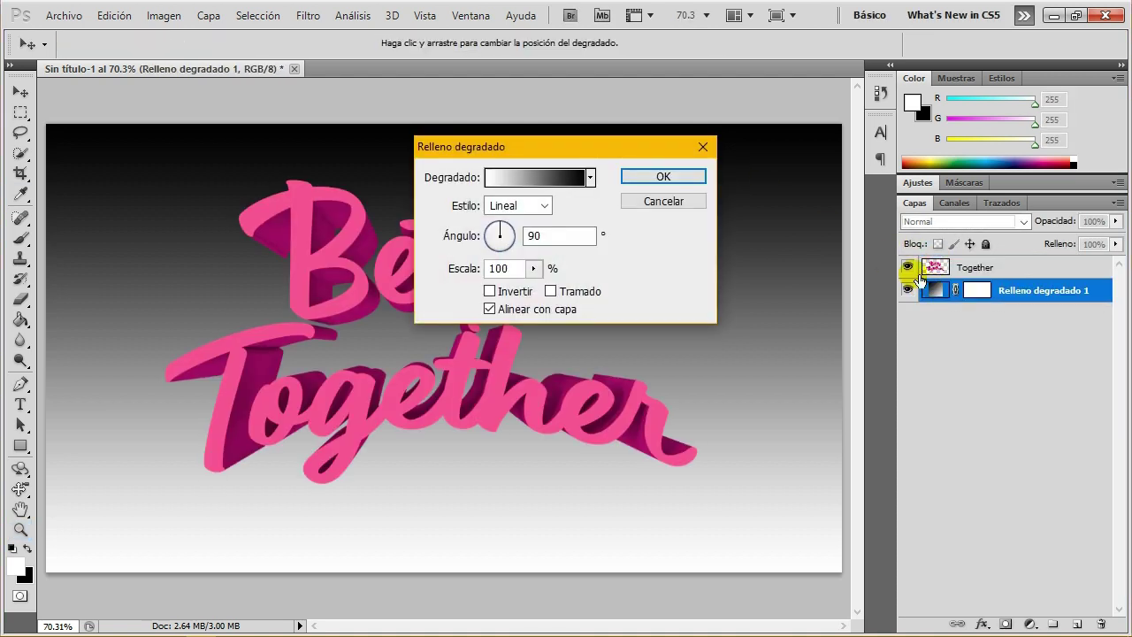
drag(555, 141, 806, 161)
click(717, 309)
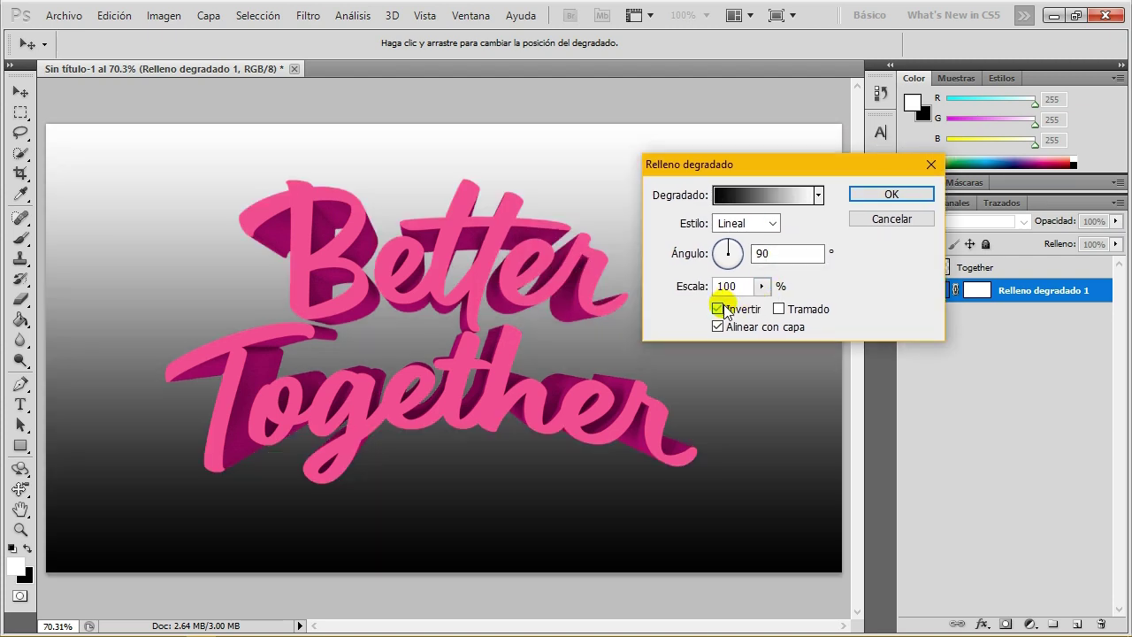
click(759, 196)
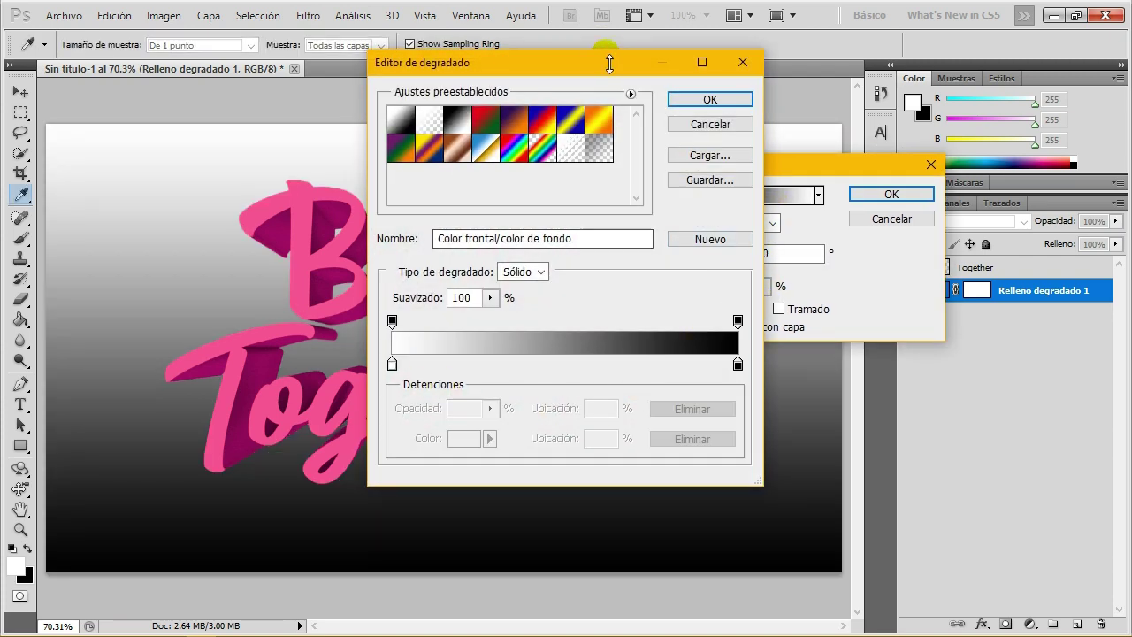
drag(611, 69, 720, 66)
click(848, 364)
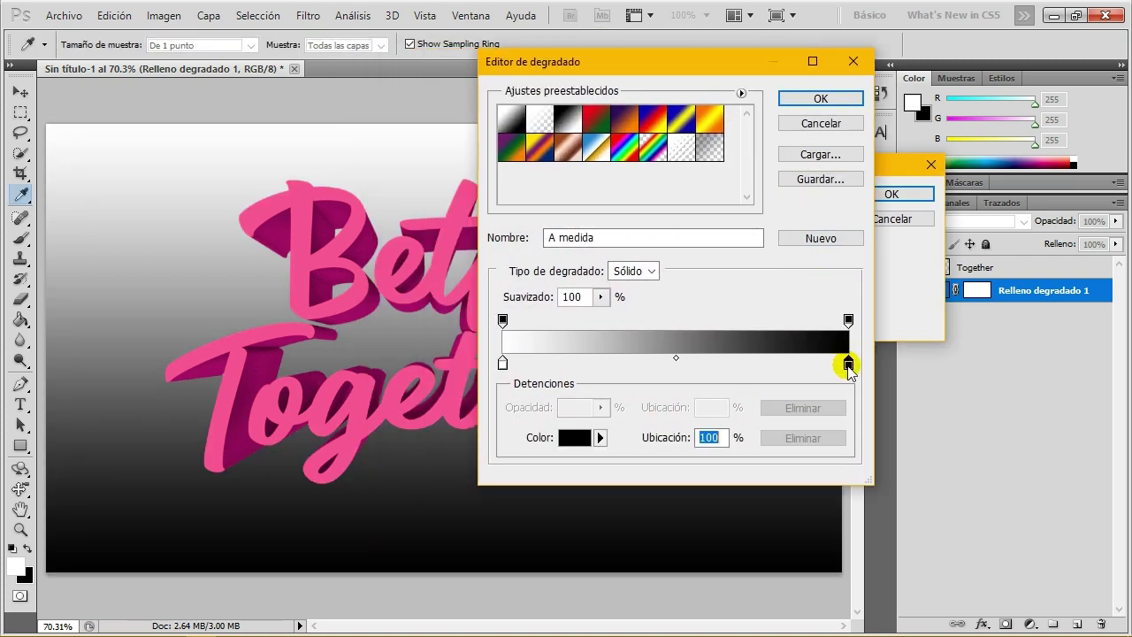
double_click(847, 364)
click(788, 411)
drag(761, 218, 786, 196)
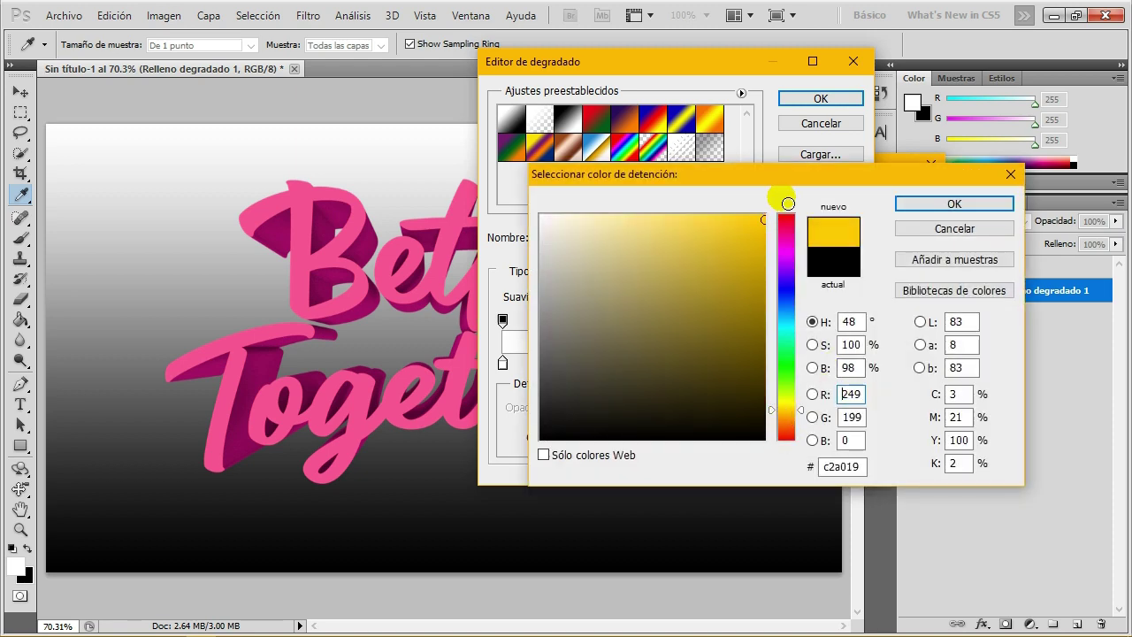
click(775, 412)
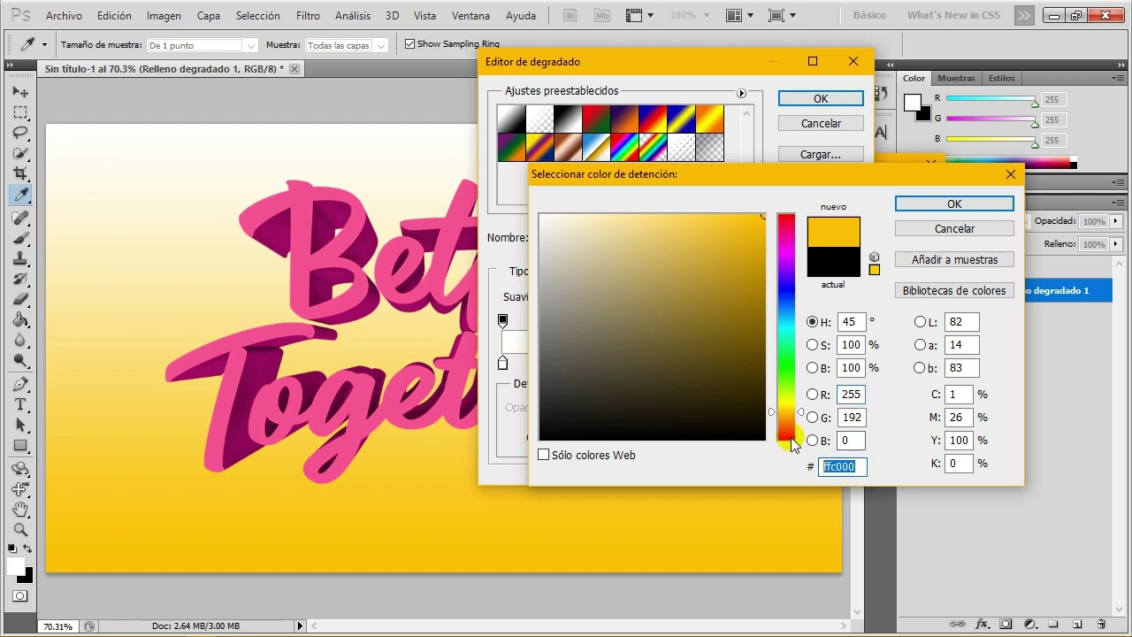
click(907, 204)
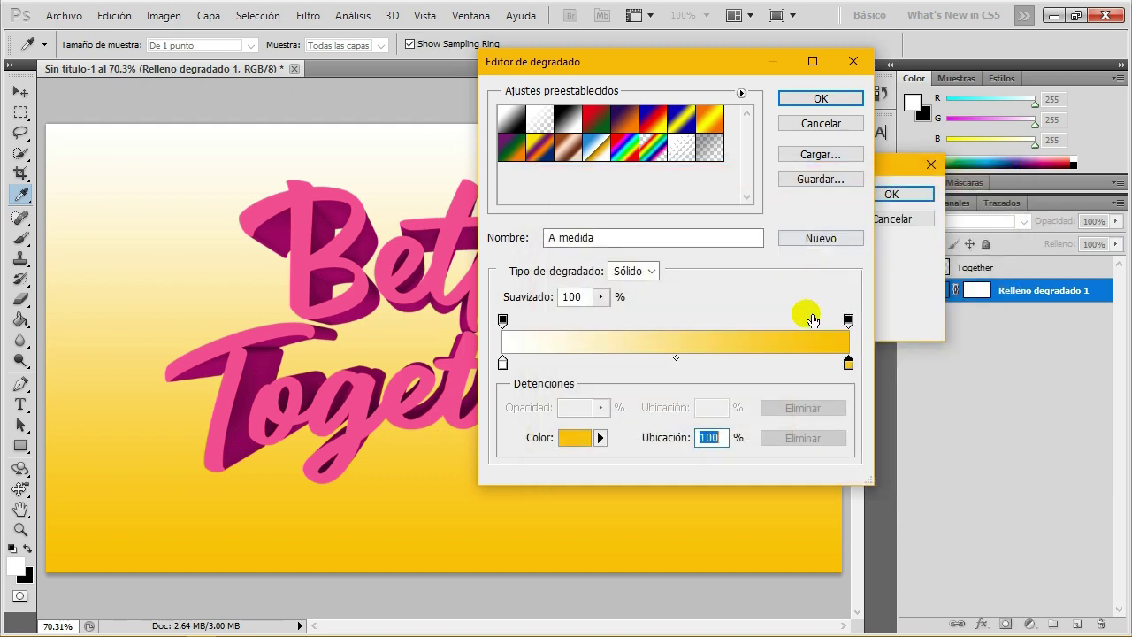
- Set the left stop to #ffe400 yellow and apply the 90° linear gradient fill
double_click(502, 364)
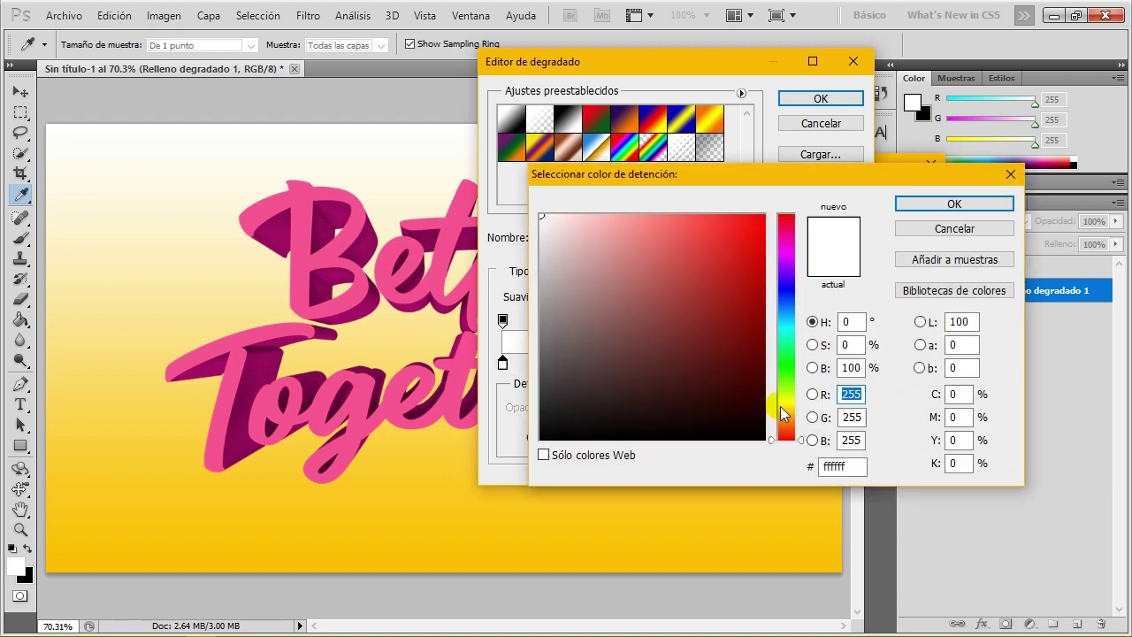
click(784, 406)
click(764, 215)
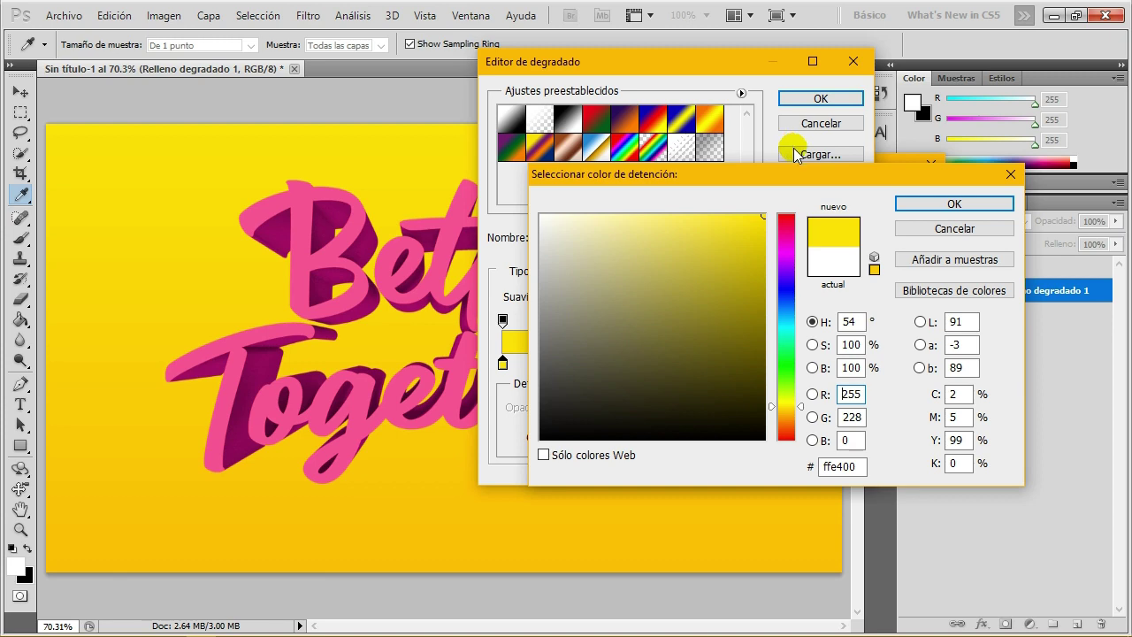
double_click(869, 472)
click(920, 203)
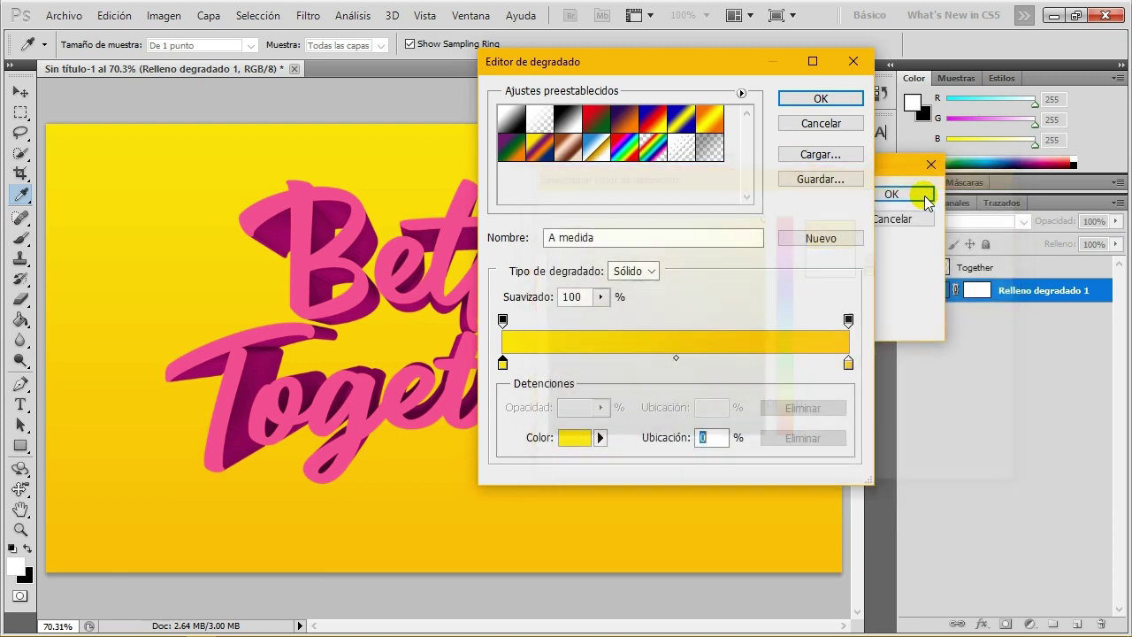
click(800, 100)
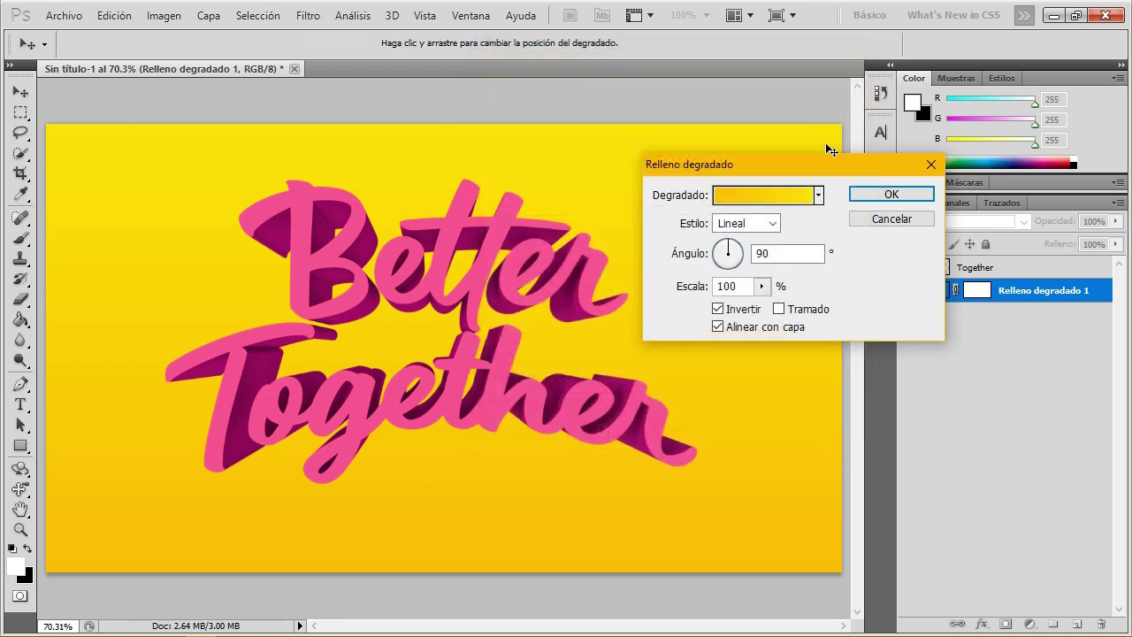
click(892, 195)
key(z)
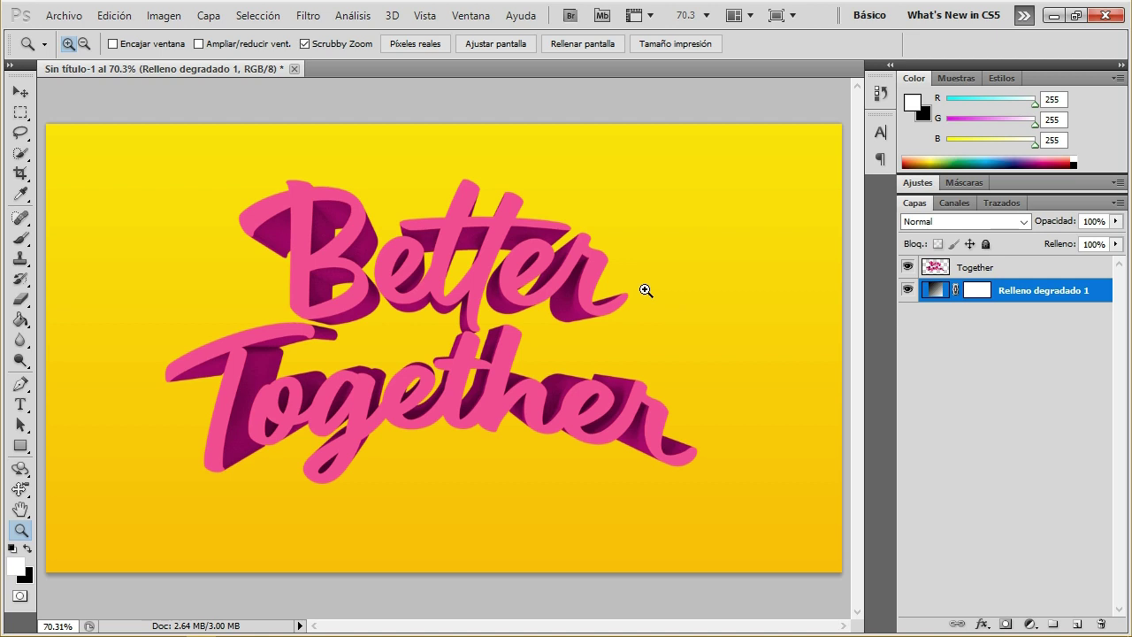
- On the Together layer, open Hue/Saturation, cancel it, and reopen Image > Adjustments
click(987, 268)
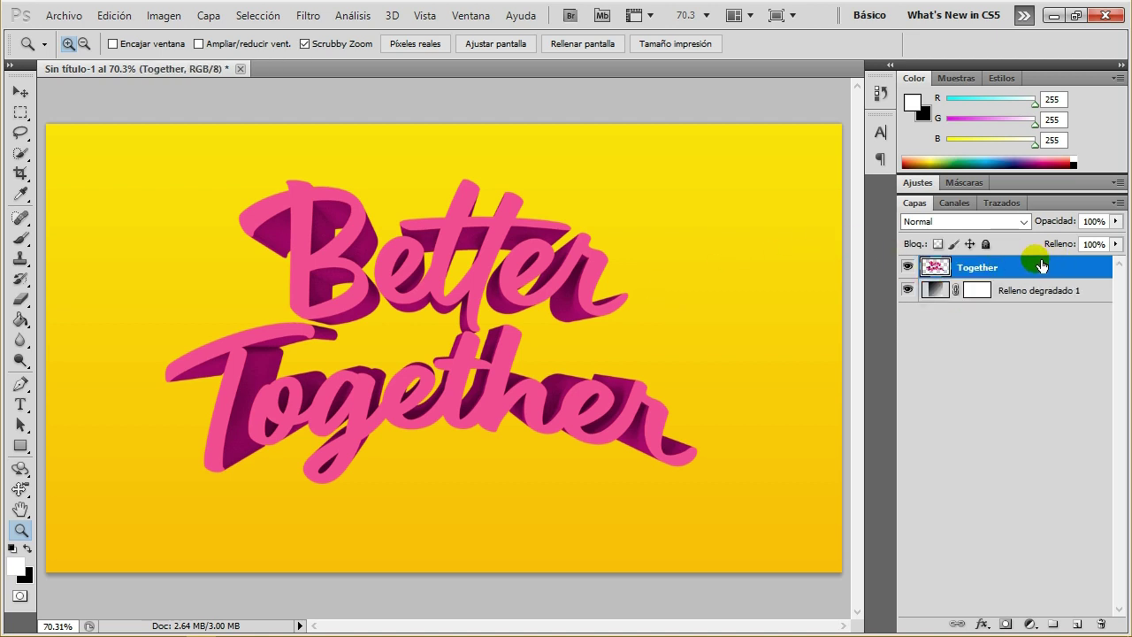
click(164, 16)
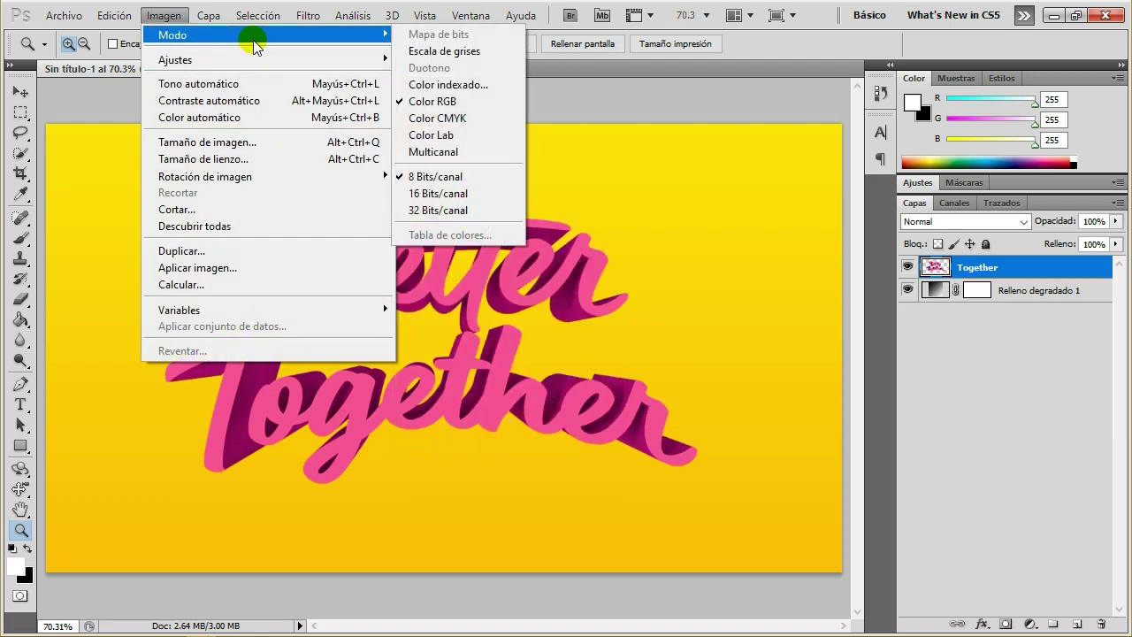
mouse_move(175, 59)
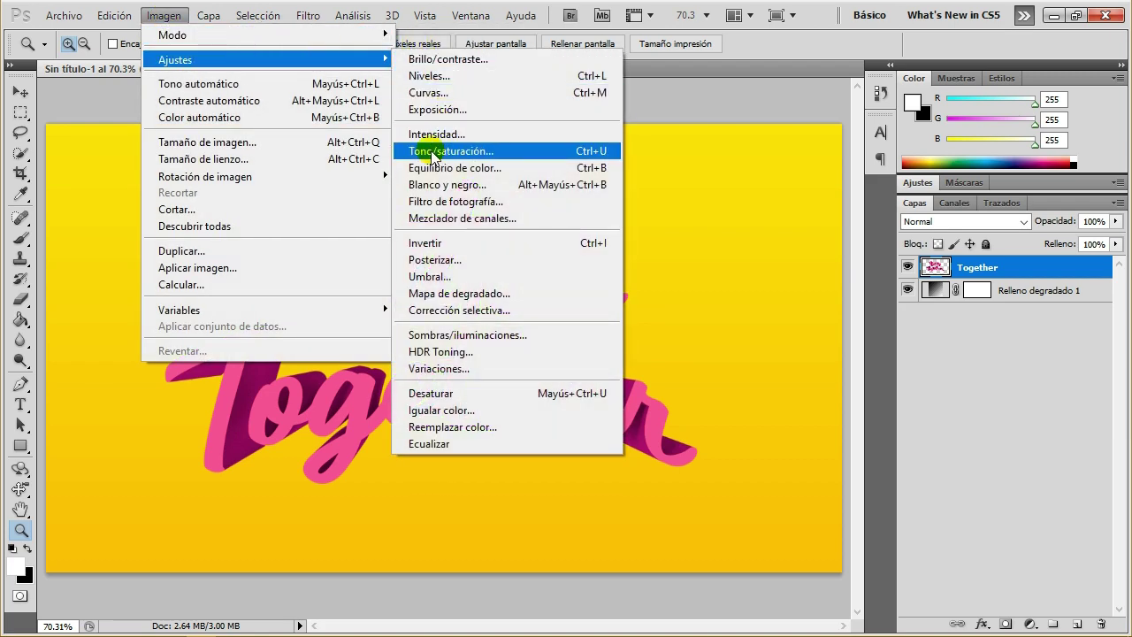
click(455, 152)
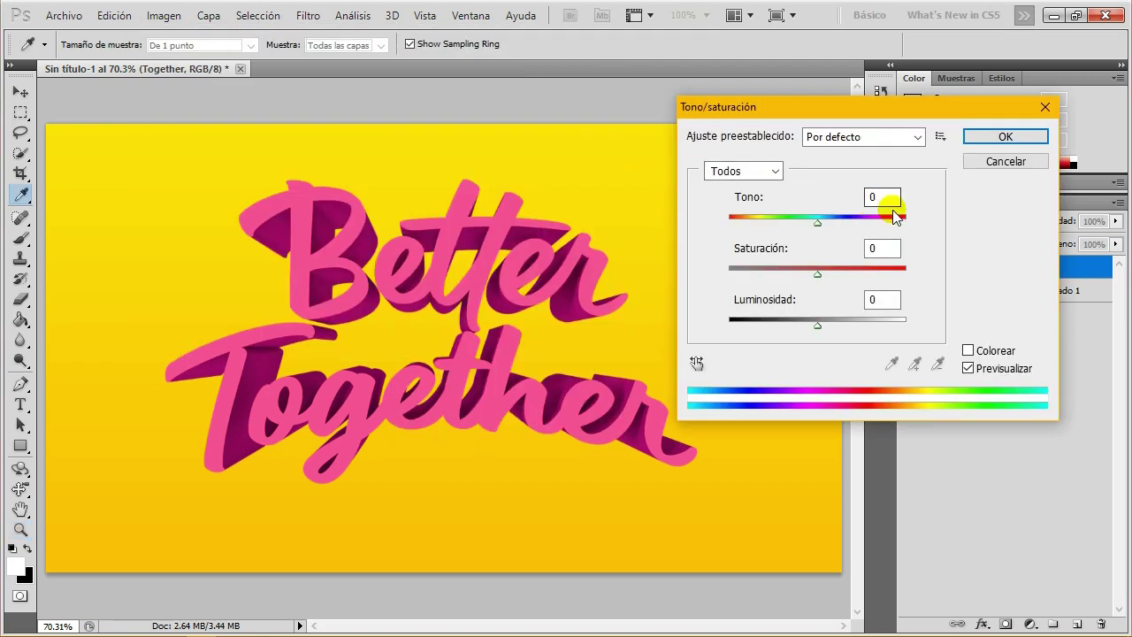
click(1006, 161)
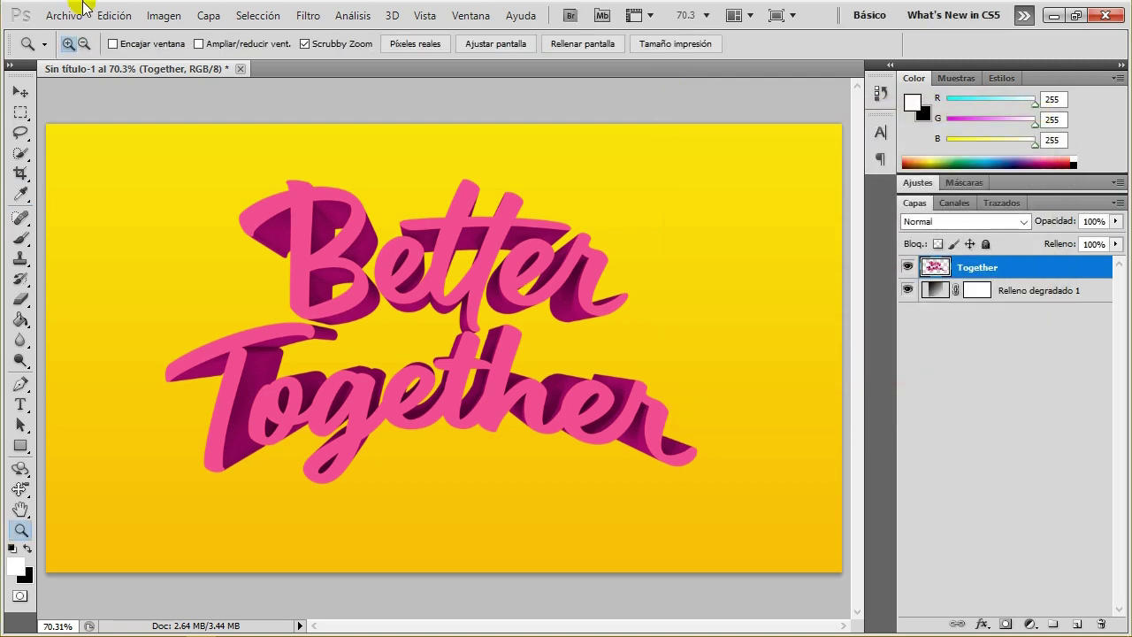
click(164, 15)
mouse_move(176, 60)
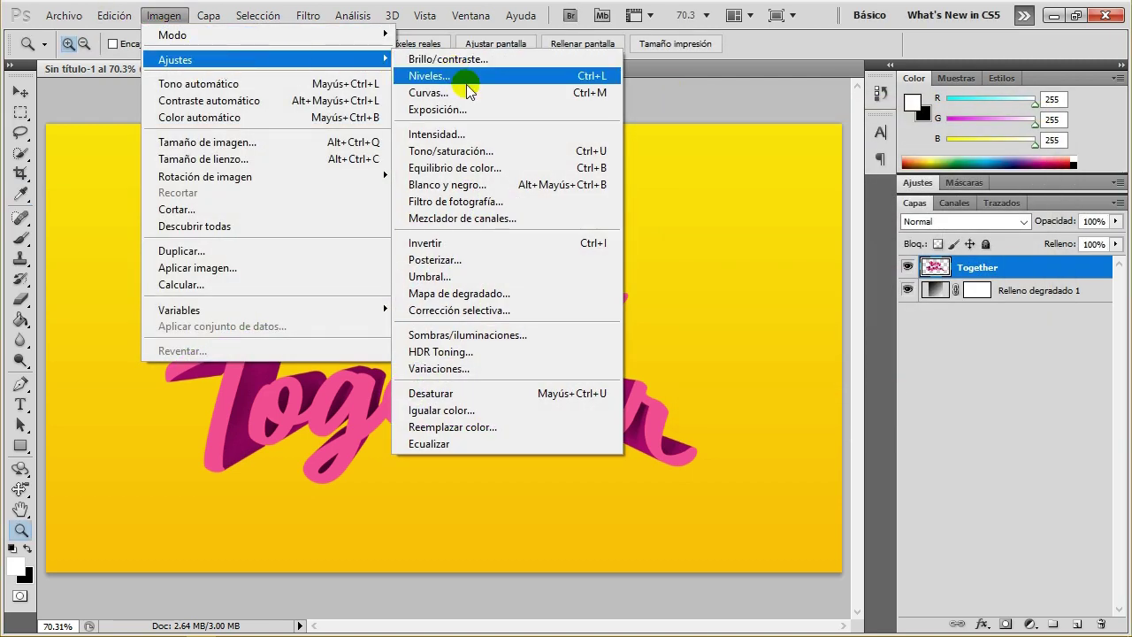
- Open Levels on the lettering and pull the white input slider toward 234
click(460, 76)
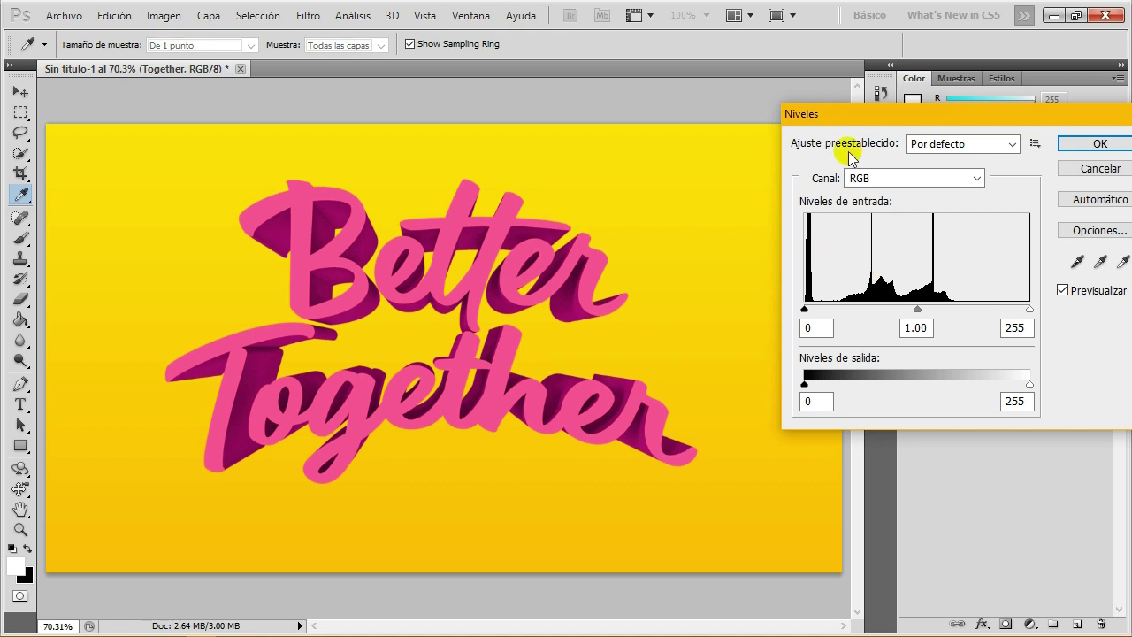
mouse_move(851, 114)
mouse_down()
mouse_move(734, 82)
mouse_move(655, 76)
mouse_up()
drag(834, 271, 790, 270)
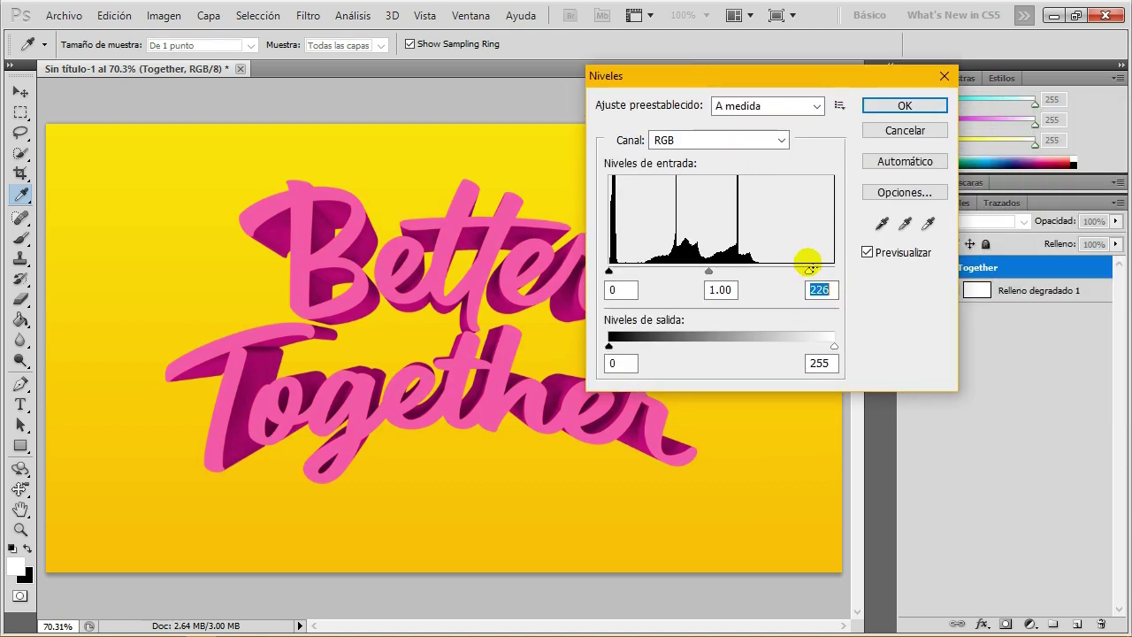
drag(713, 76, 827, 76)
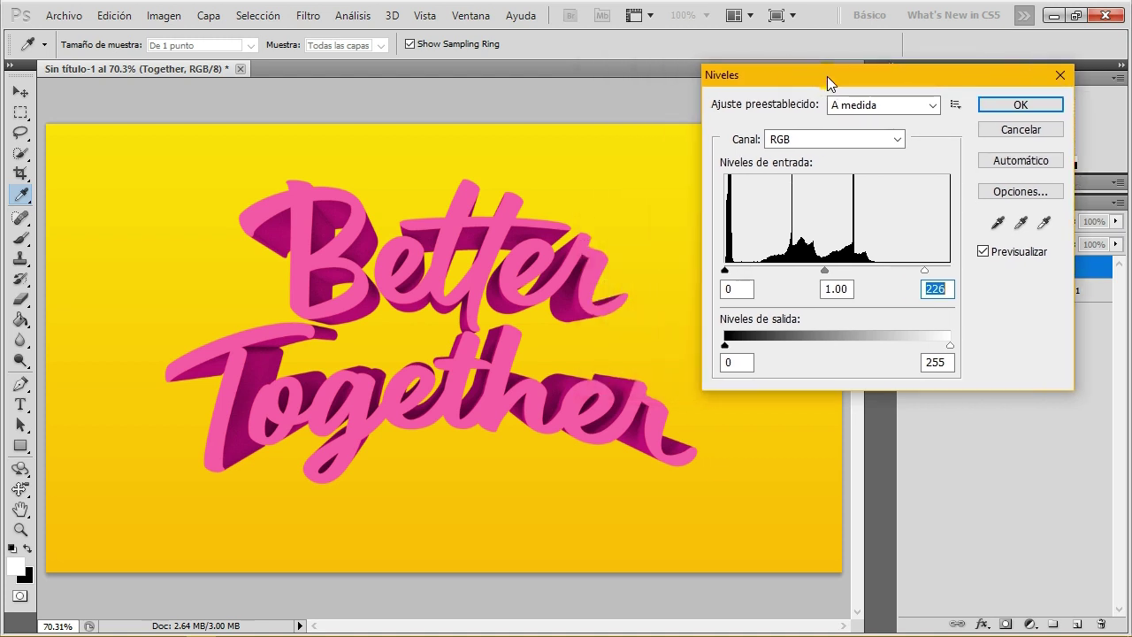
mouse_move(924, 270)
mouse_down()
mouse_move(962, 277)
mouse_move(927, 271)
mouse_up()
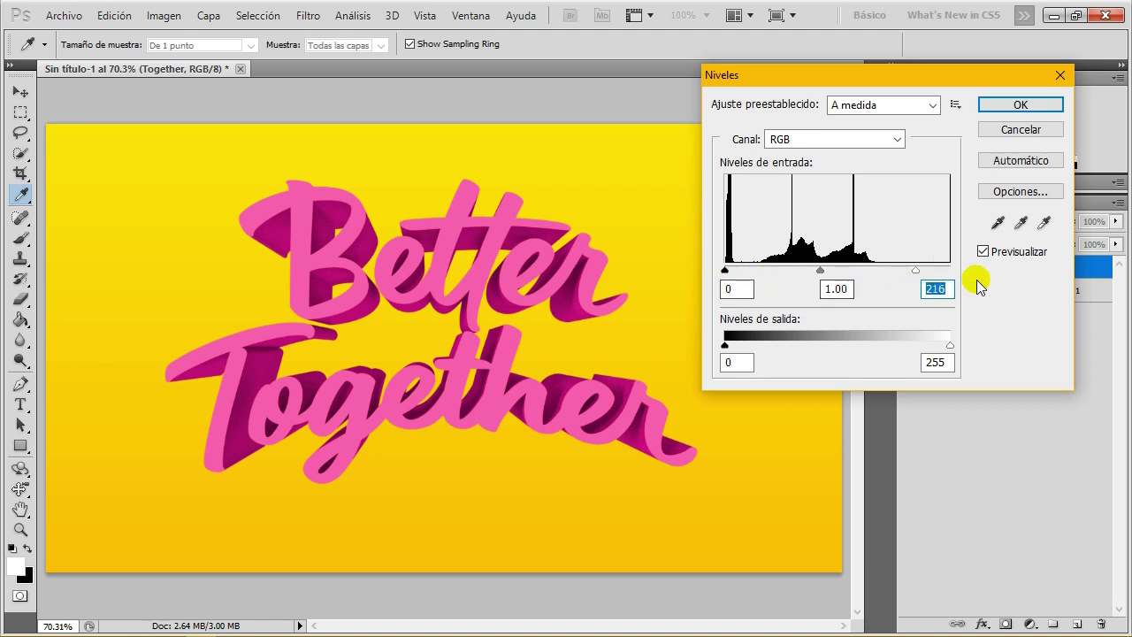
click(952, 292)
- Compare with preview toggled, apply Levels at white input 234, and reopen Image > Adjustments
click(981, 253)
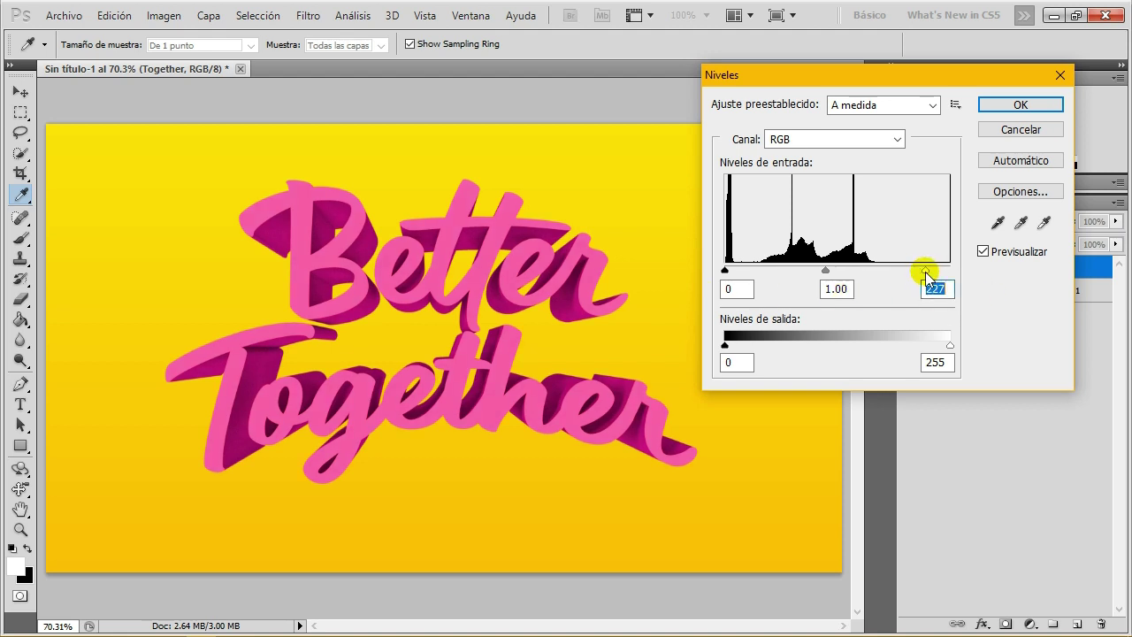
click(982, 253)
click(982, 253)
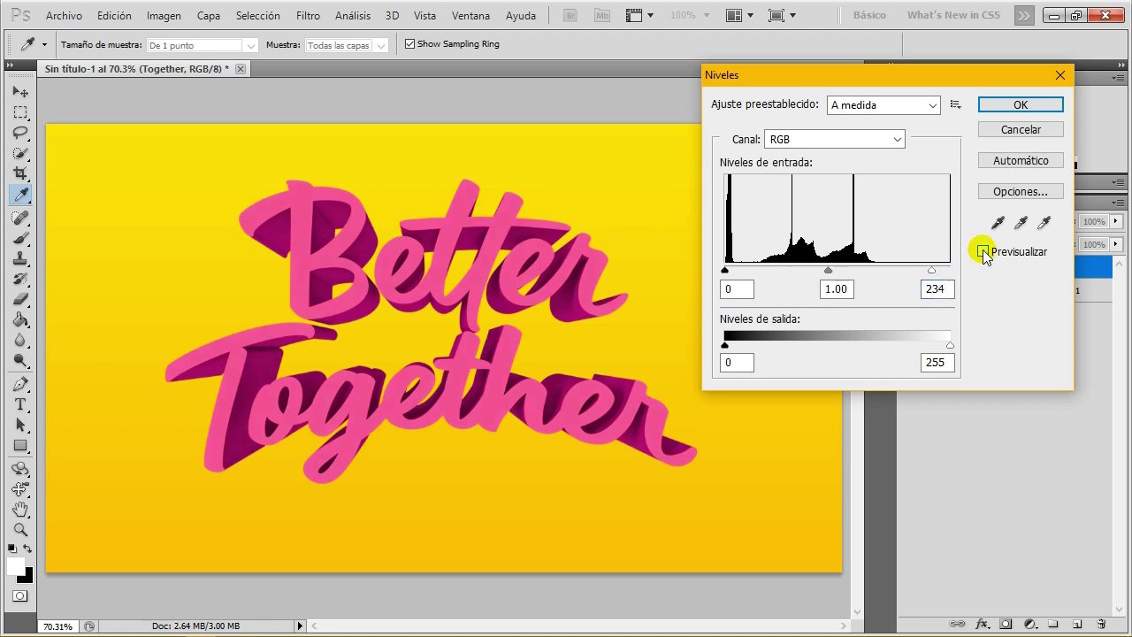
click(936, 289)
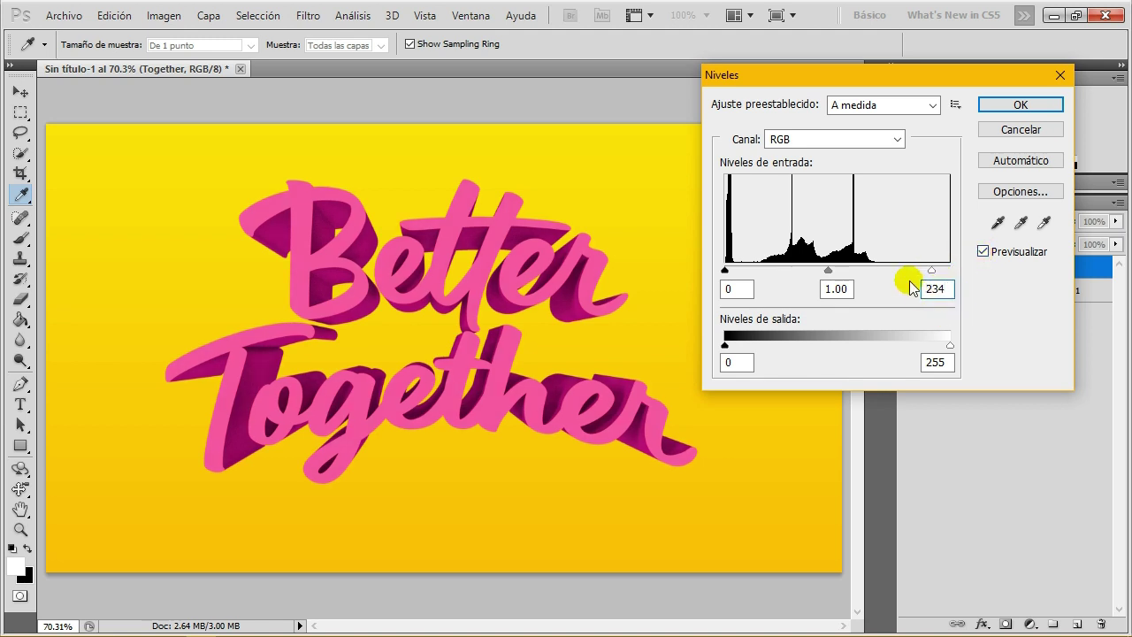
click(1021, 104)
key(z)
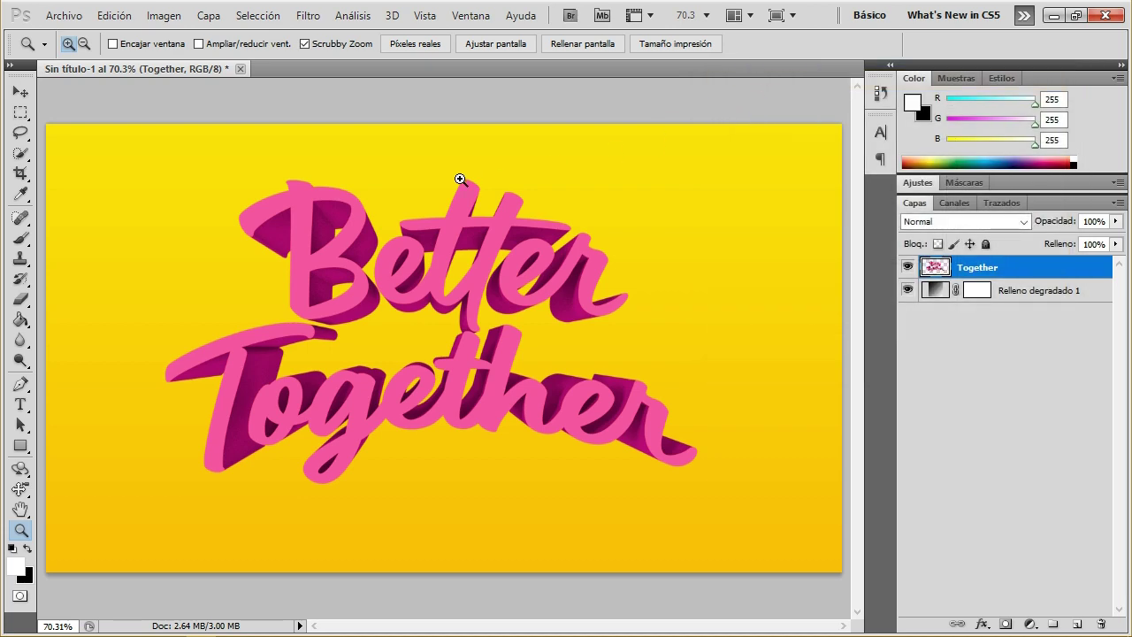
click(163, 16)
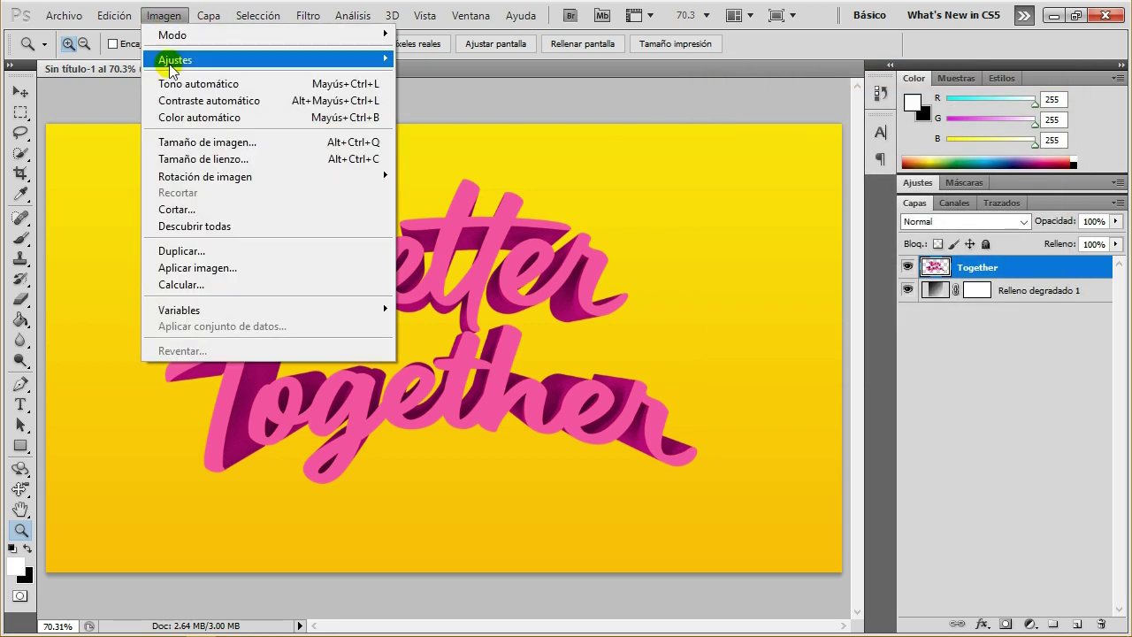
mouse_move(266, 59)
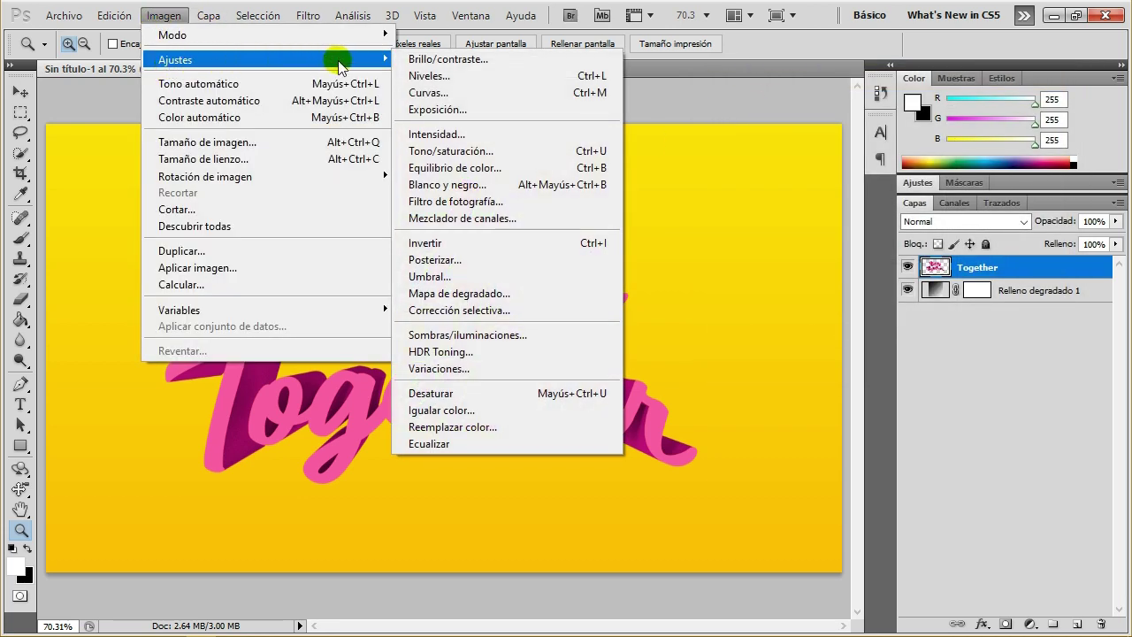
- Set Color Balance midtones to Cyan-Red +10, Magenta-Green 0 and Yellow-Blue -89
click(495, 167)
drag(530, 138, 690, 141)
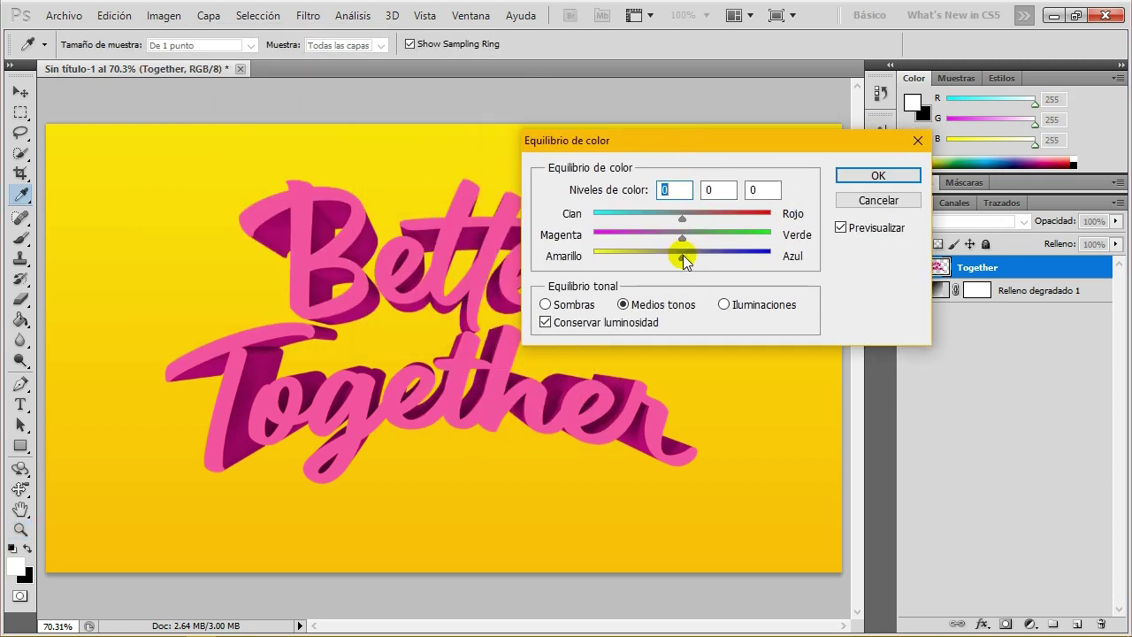
drag(682, 258, 652, 257)
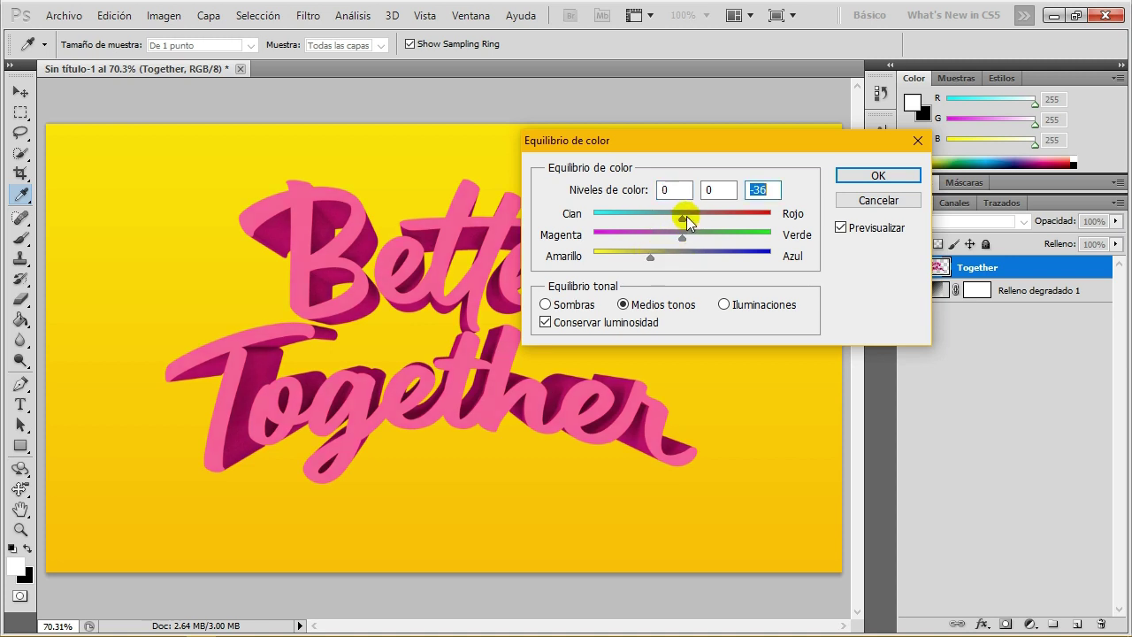
mouse_move(701, 220)
mouse_down()
mouse_move(739, 221)
mouse_move(713, 217)
mouse_up()
drag(650, 256, 614, 259)
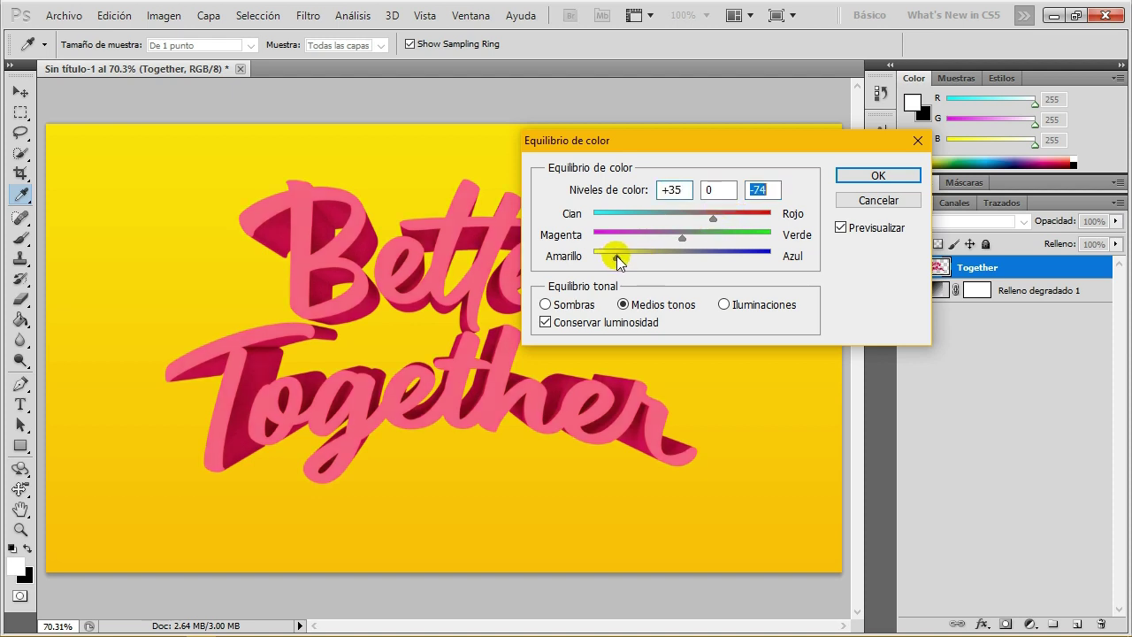
drag(712, 217, 743, 219)
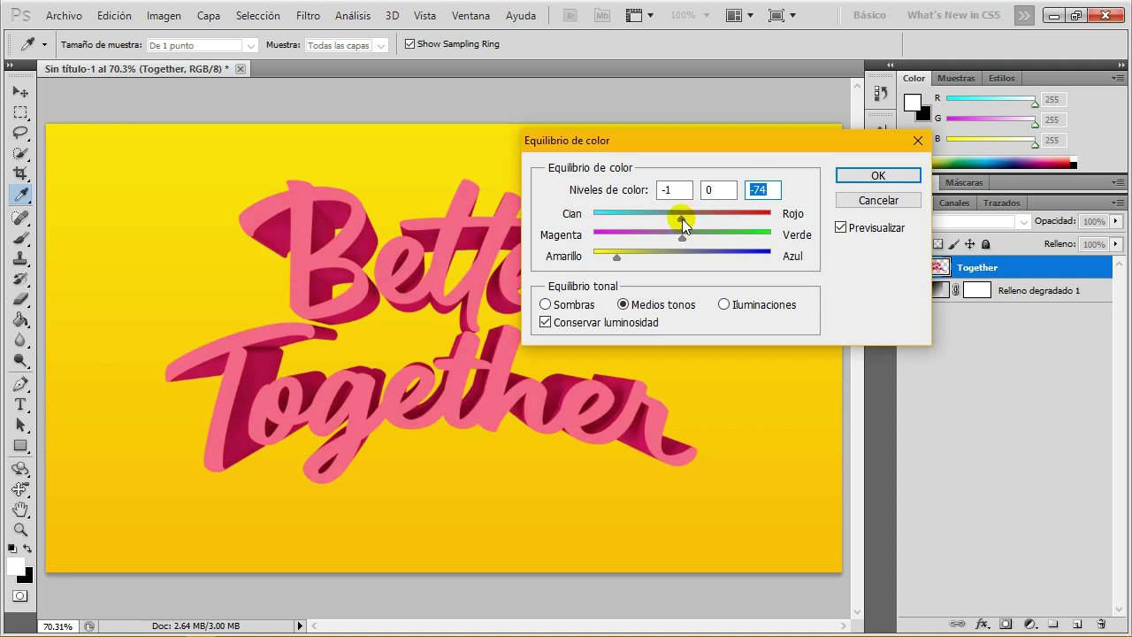
drag(743, 218, 691, 218)
drag(616, 256, 604, 259)
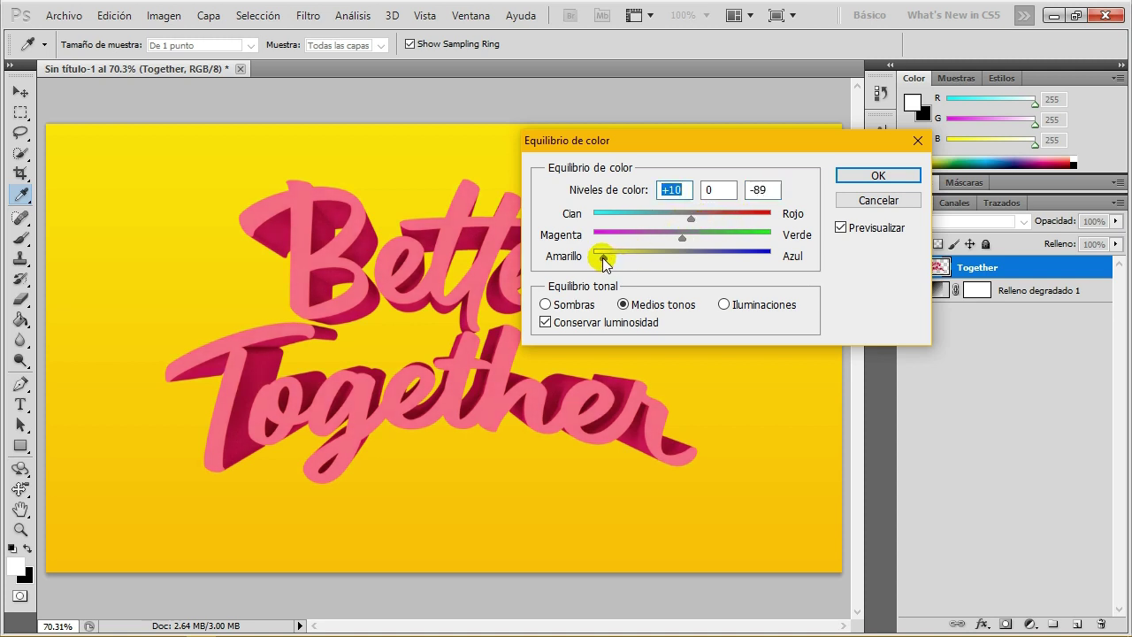
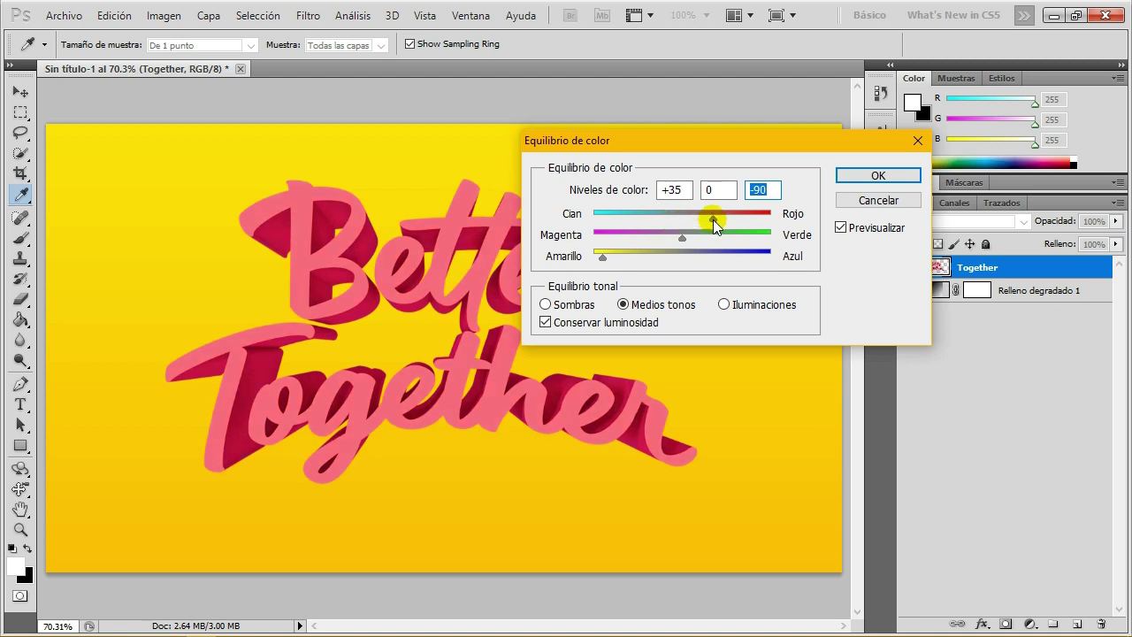
- Try reducing the red and blue midtone shifts, toggling Preview to compare with the original
drag(713, 219, 704, 220)
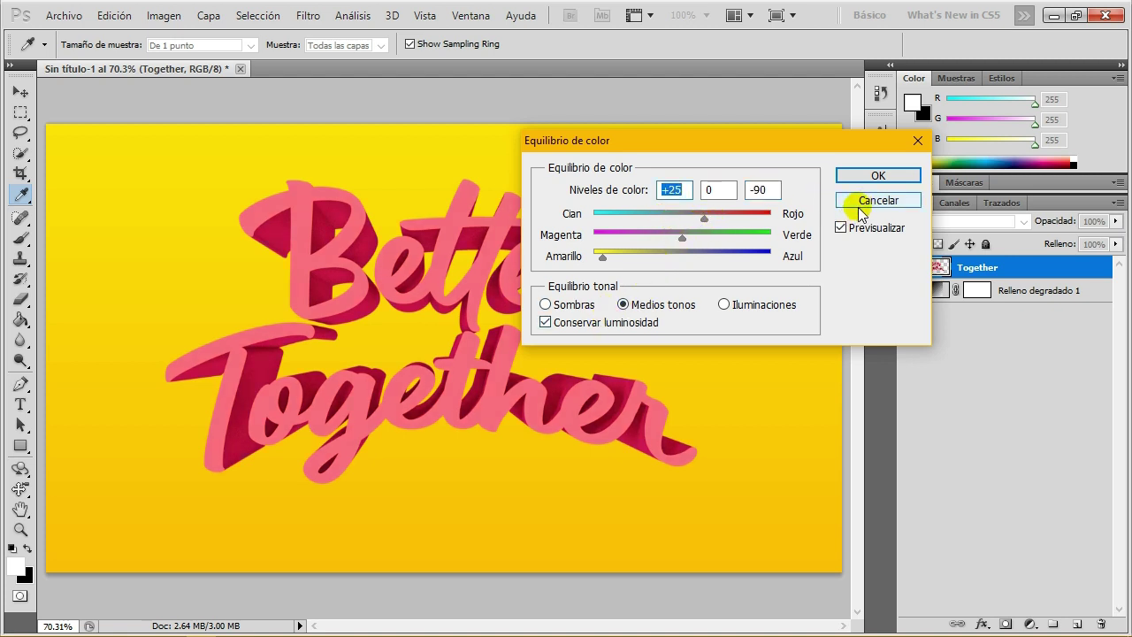
click(840, 227)
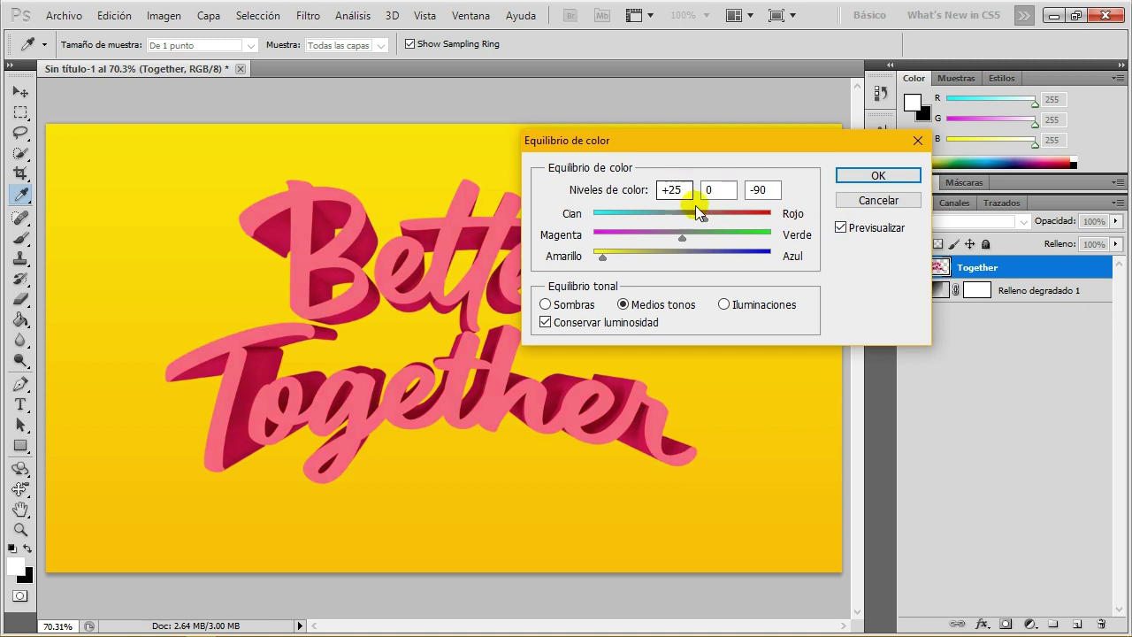
drag(700, 215, 688, 216)
click(841, 225)
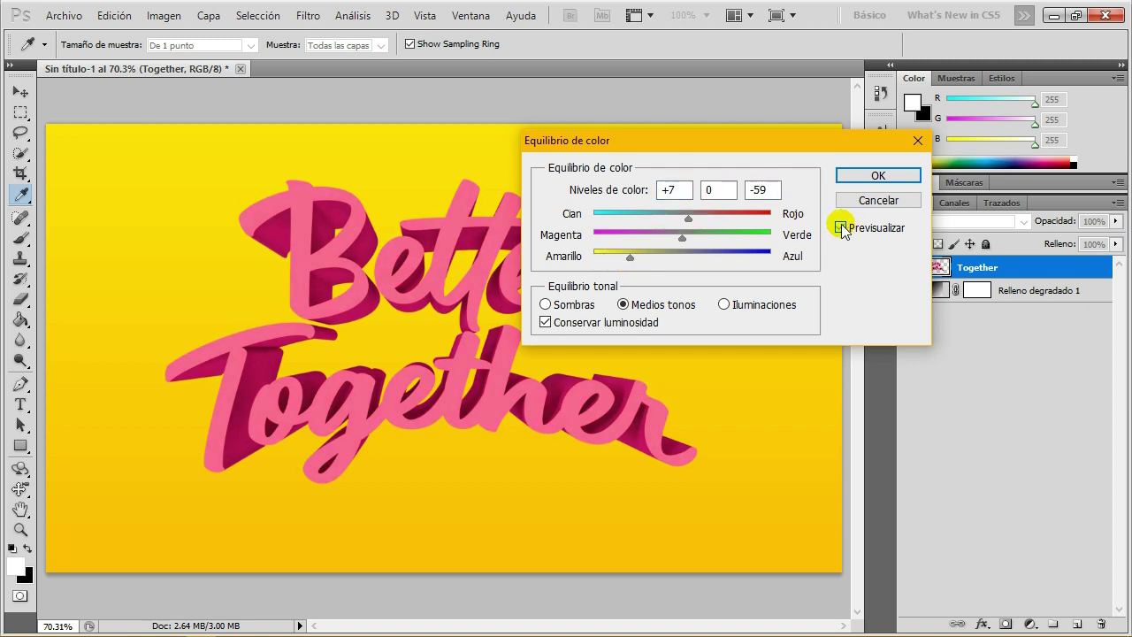
drag(657, 259, 654, 256)
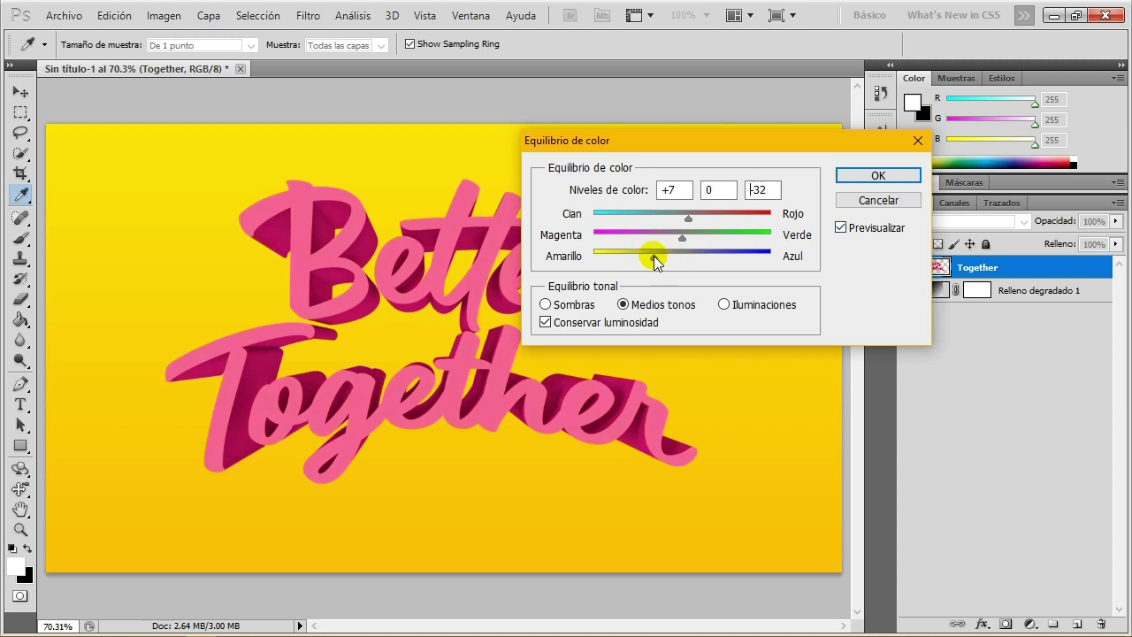
click(841, 227)
click(655, 255)
drag(655, 257, 633, 256)
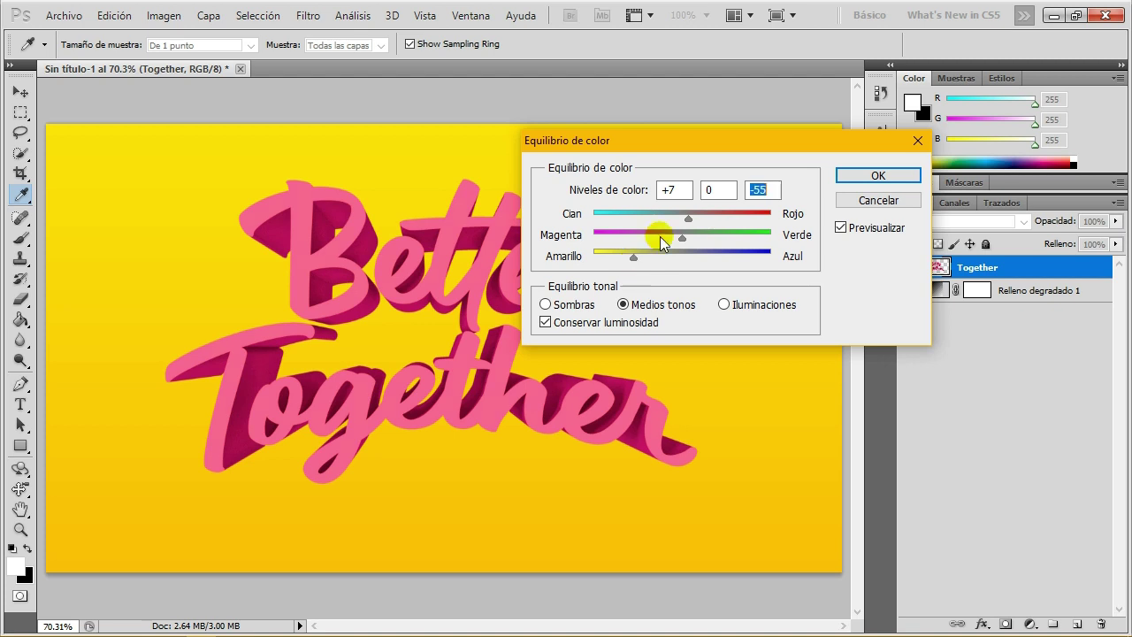
- Settle the midtones at +13, 0, -76 and apply the Color Balance
drag(689, 216, 790, 221)
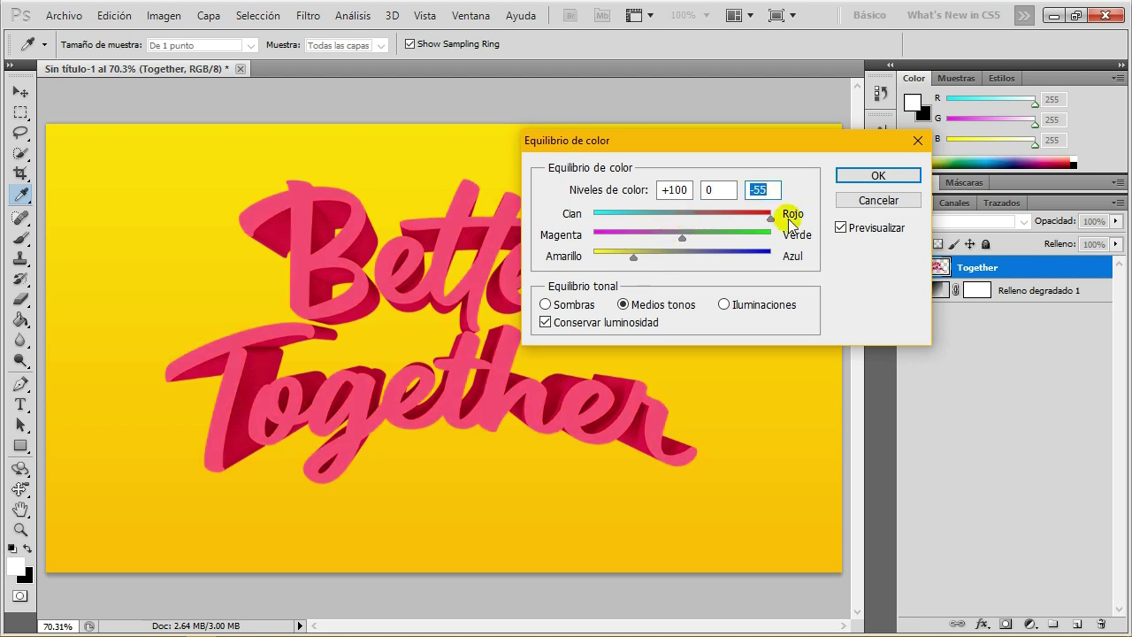
mouse_move(634, 256)
mouse_down()
mouse_move(647, 256)
mouse_move(624, 256)
mouse_up()
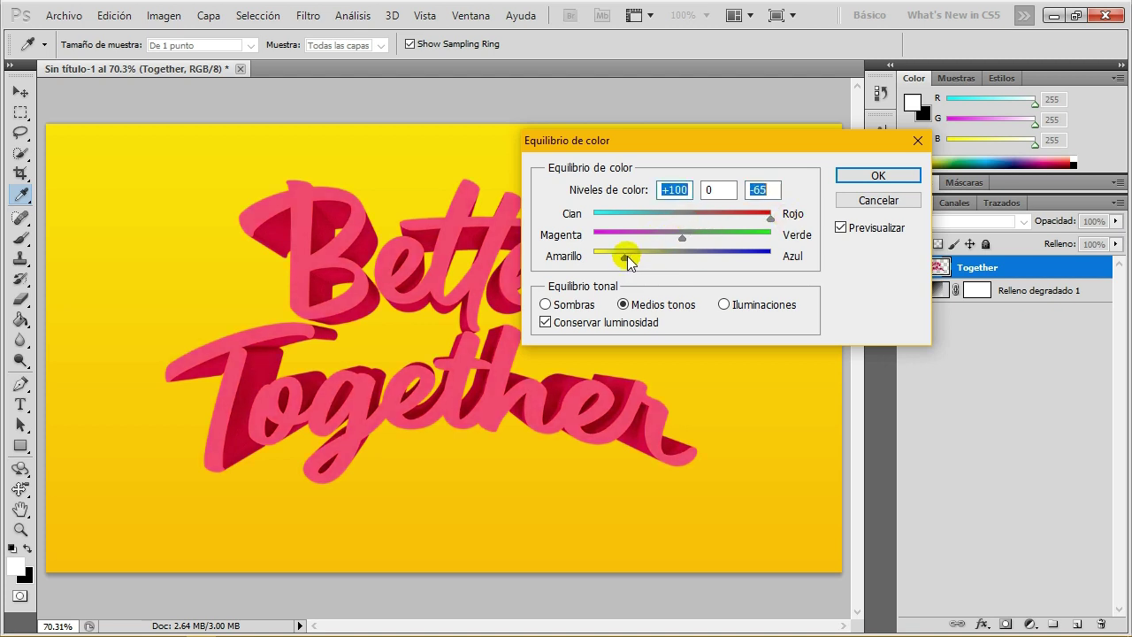
click(841, 228)
mouse_move(768, 217)
mouse_down()
mouse_move(639, 216)
mouse_move(699, 221)
mouse_up()
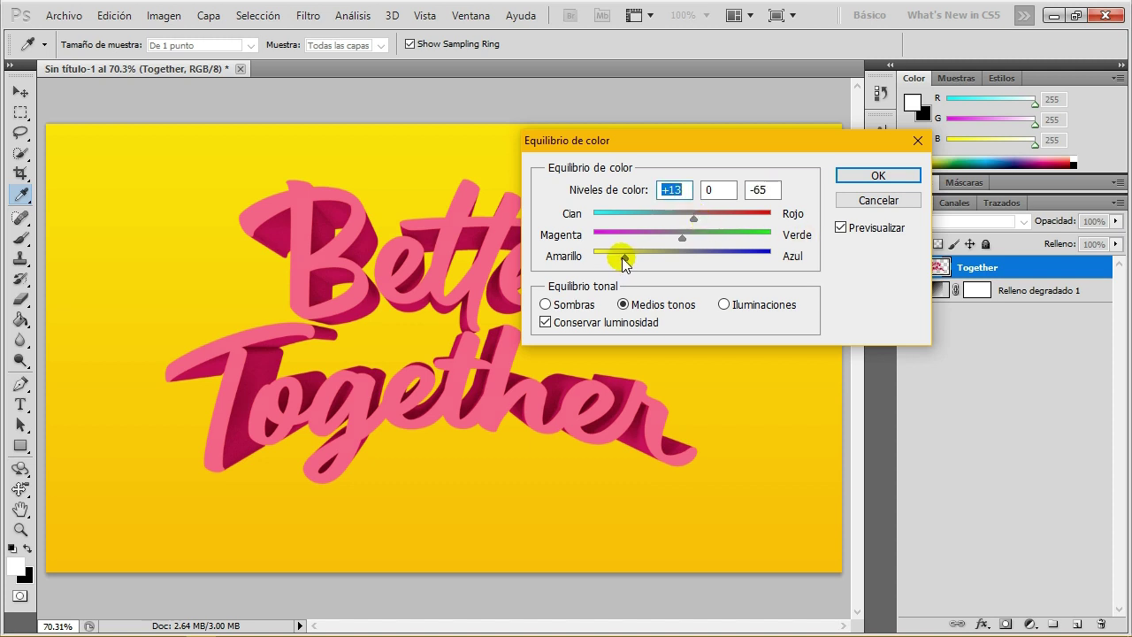
click(615, 257)
click(841, 227)
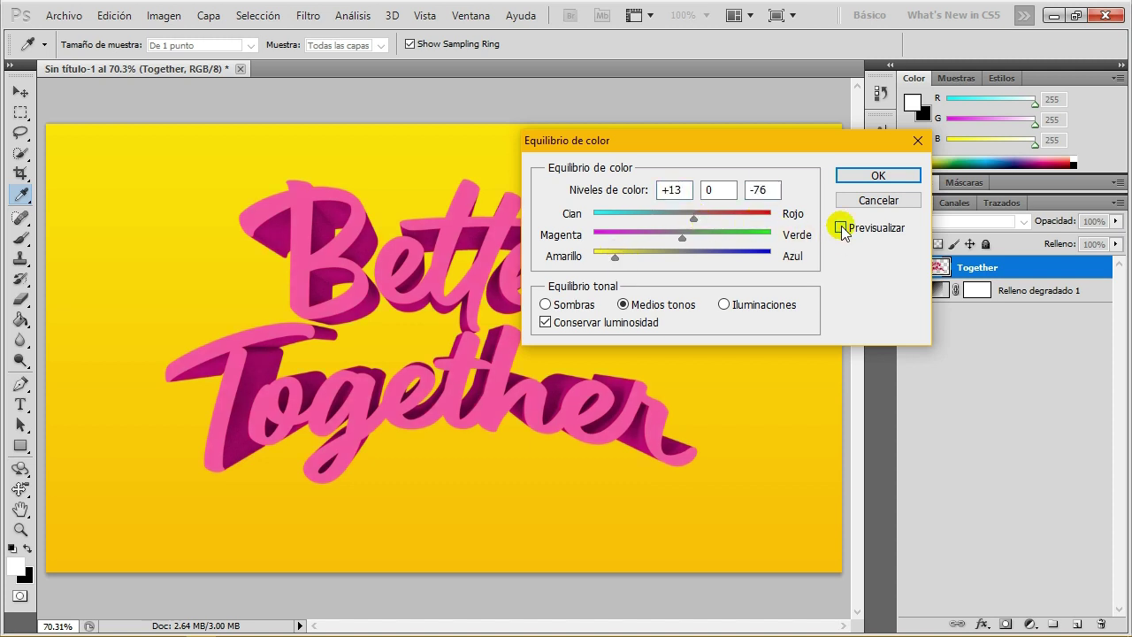
click(859, 179)
key(z)
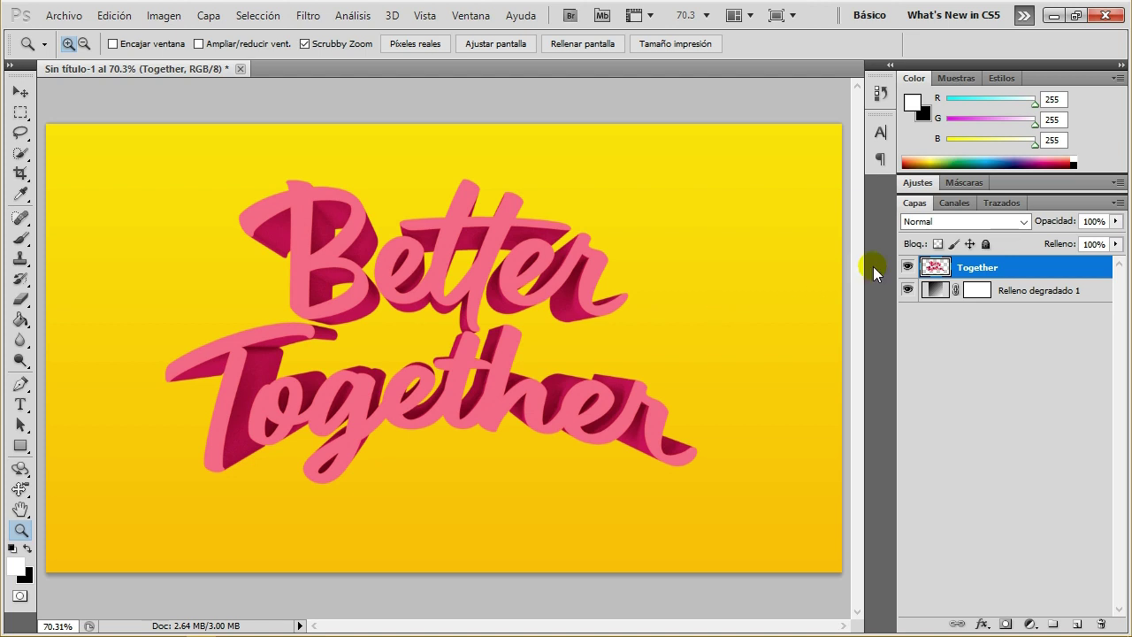
- Nudge the lettering slightly right and fit the whole image in the window
click(20, 92)
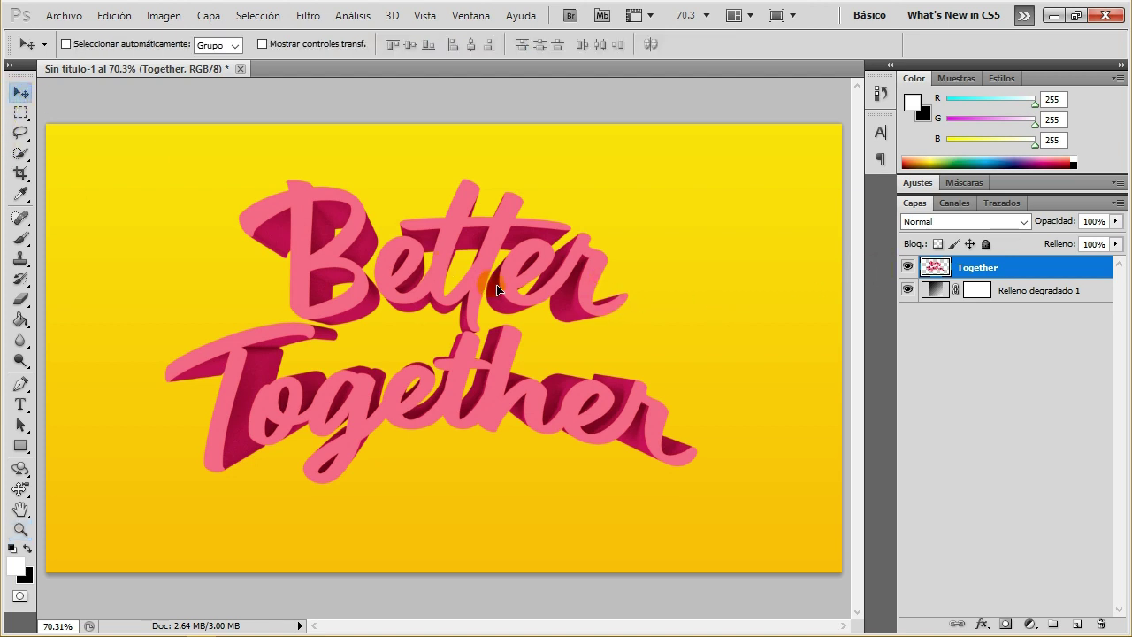
drag(497, 287, 502, 289)
click(26, 527)
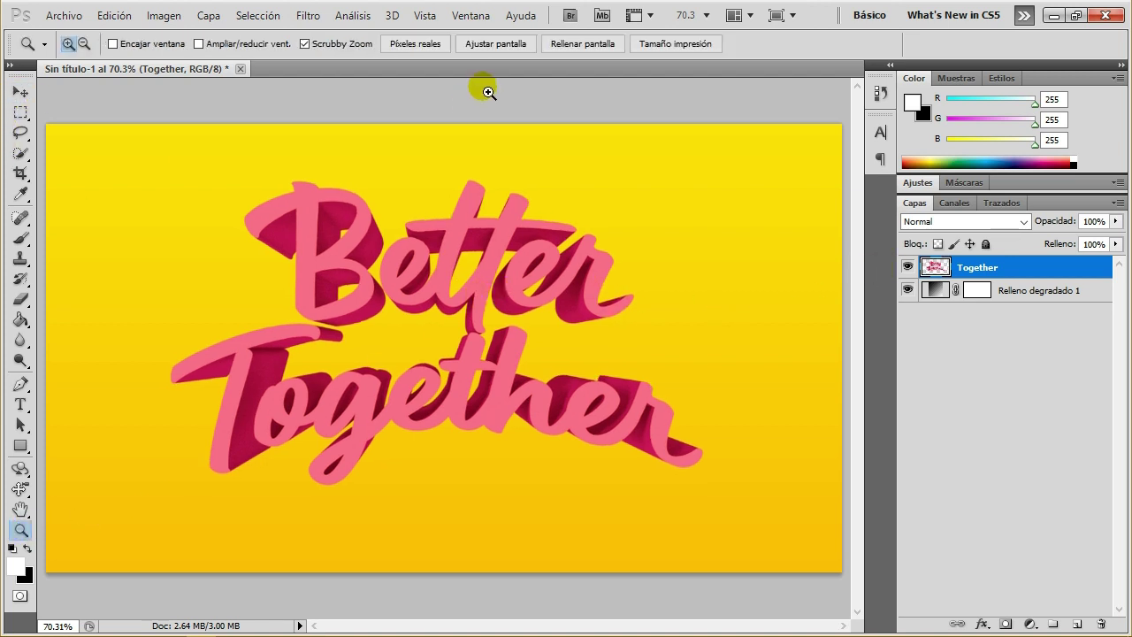
click(430, 43)
click(495, 44)
- Duplicate the Together layer as a copy named sombra
drag(1011, 267, 1048, 271)
right_click(1048, 271)
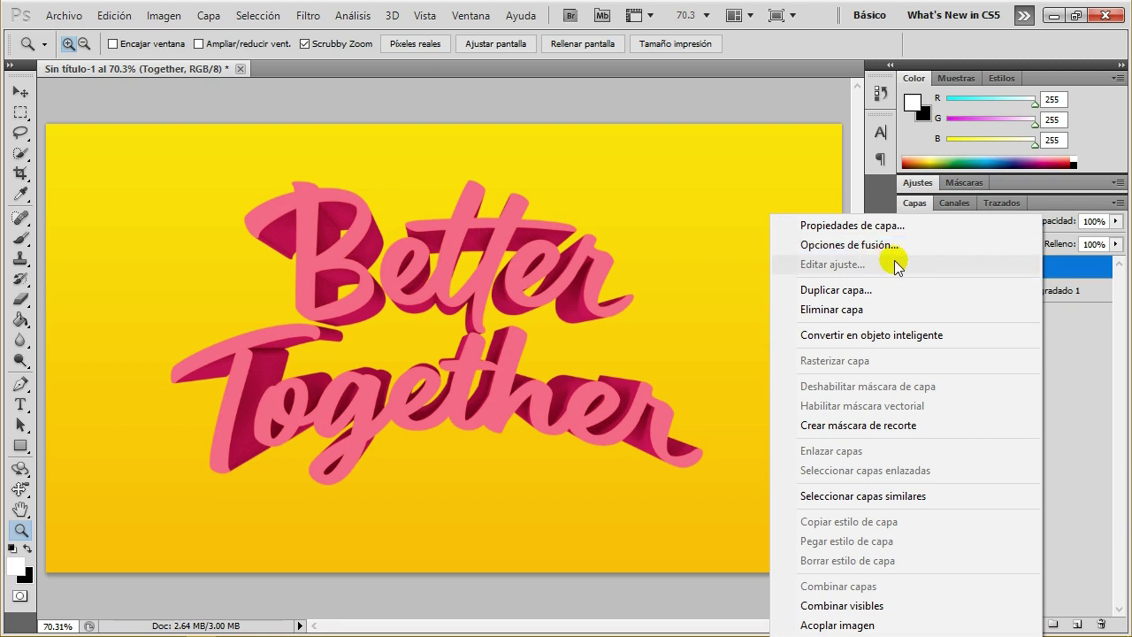
click(864, 286)
text(so)
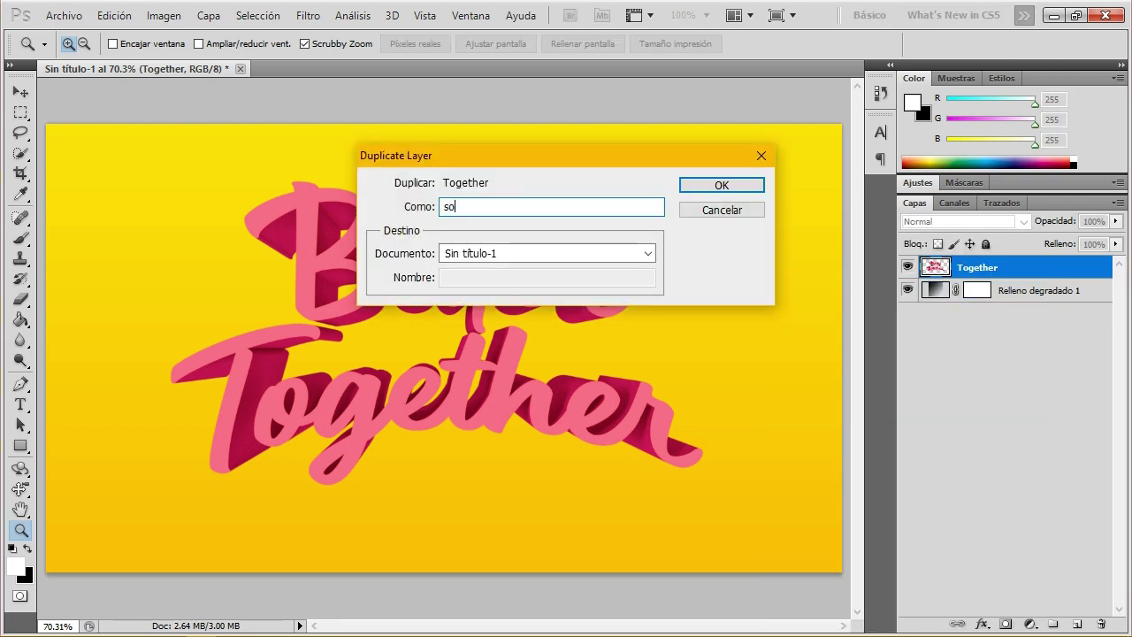
text(mbra)
click(719, 187)
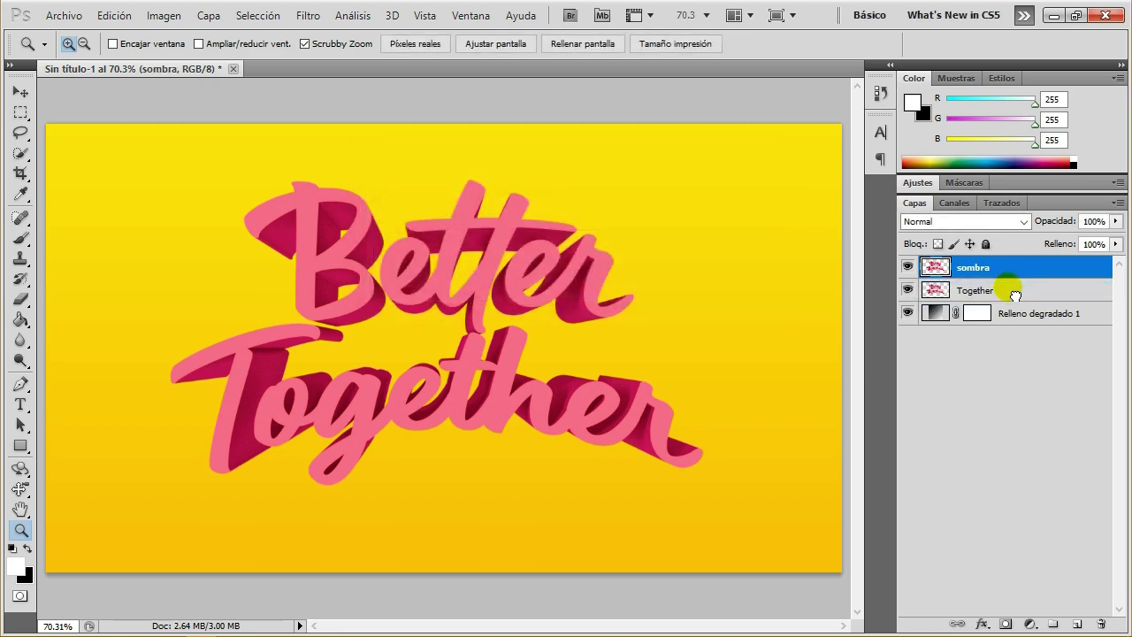
- Put Together above sombra, hide it, and open sombra's blending options
drag(999, 291, 998, 264)
click(907, 268)
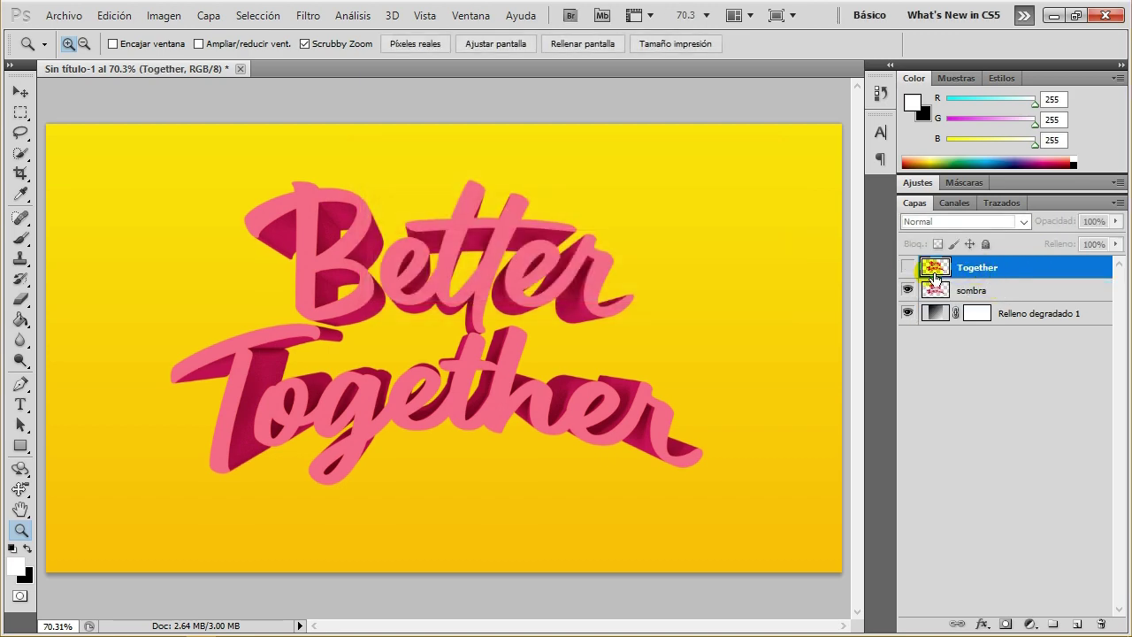
click(1026, 295)
right_click(1037, 293)
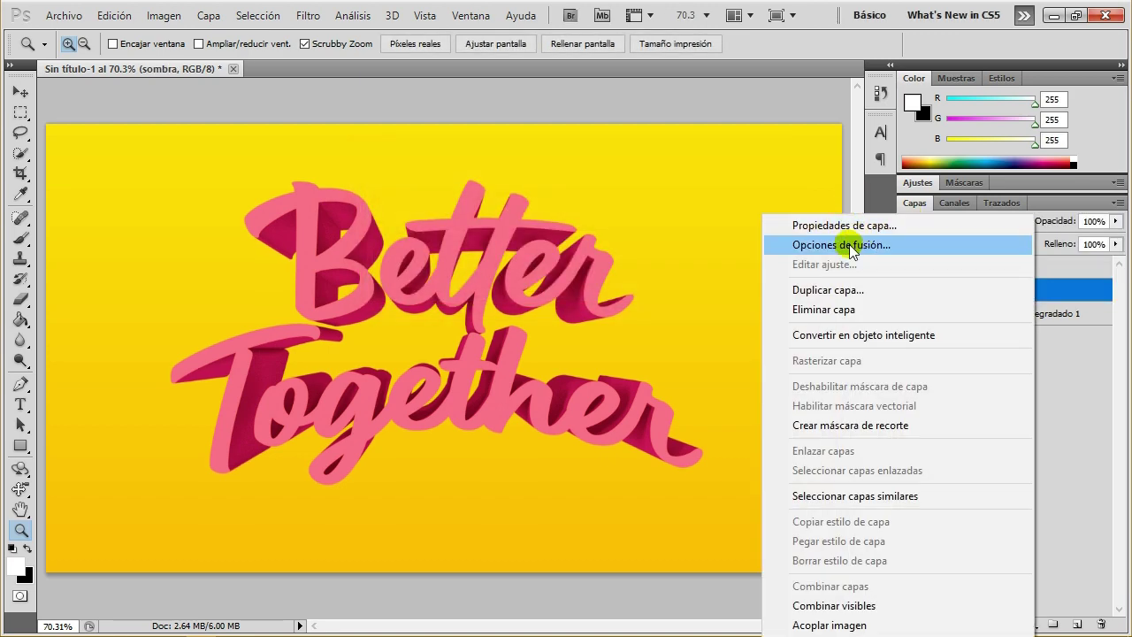
click(852, 245)
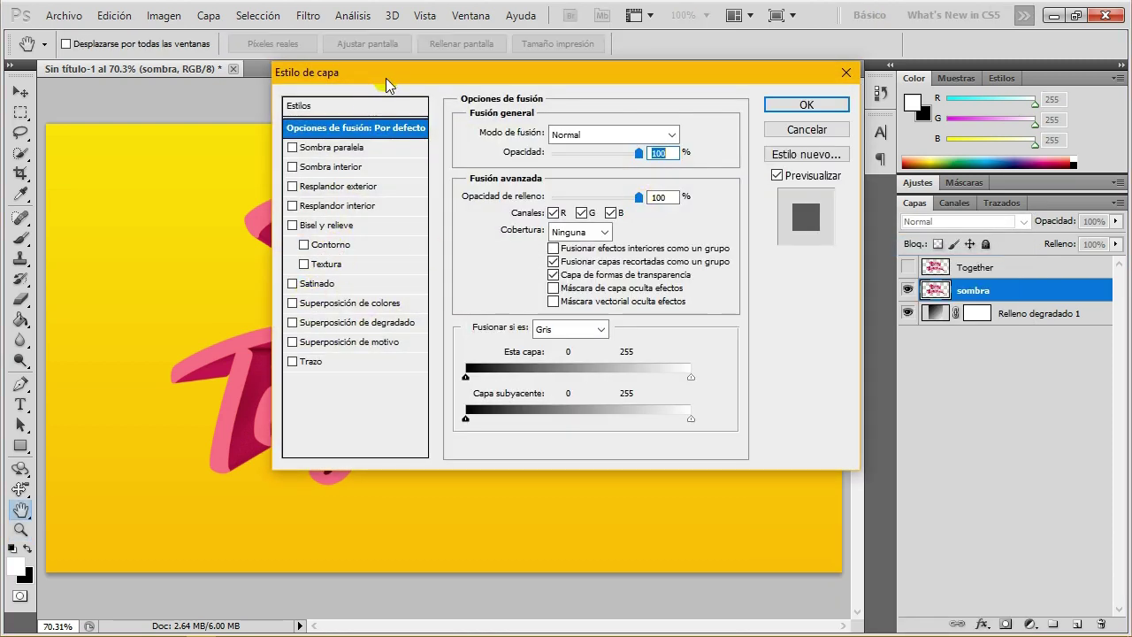
- Give sombra a black Color Overlay and make the Together layer visible again
drag(376, 85, 553, 97)
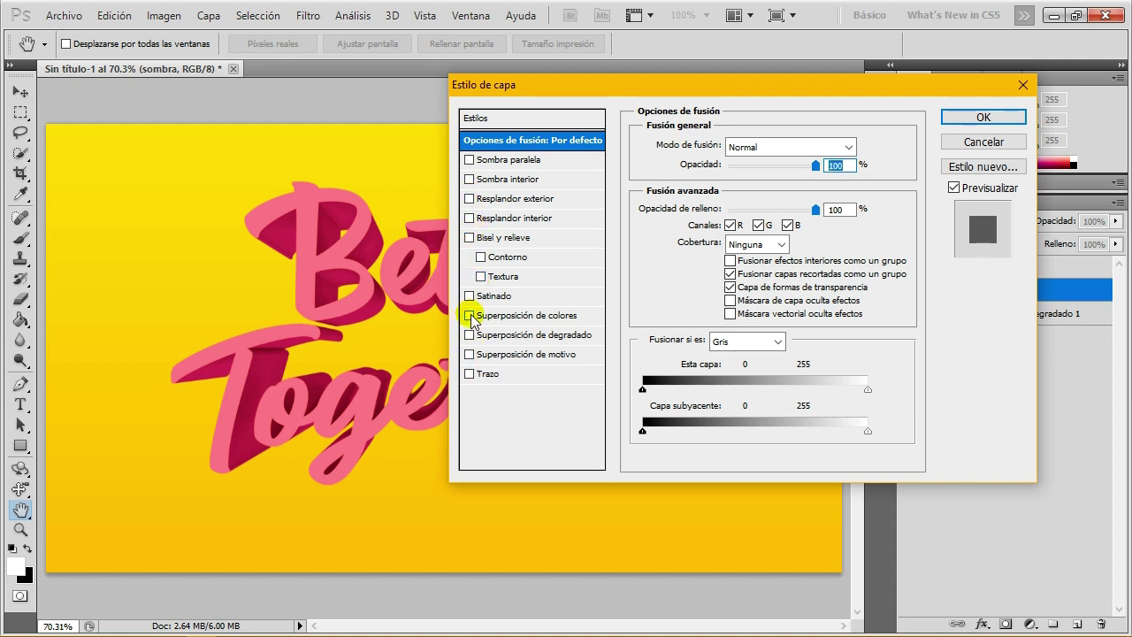
click(509, 315)
click(861, 146)
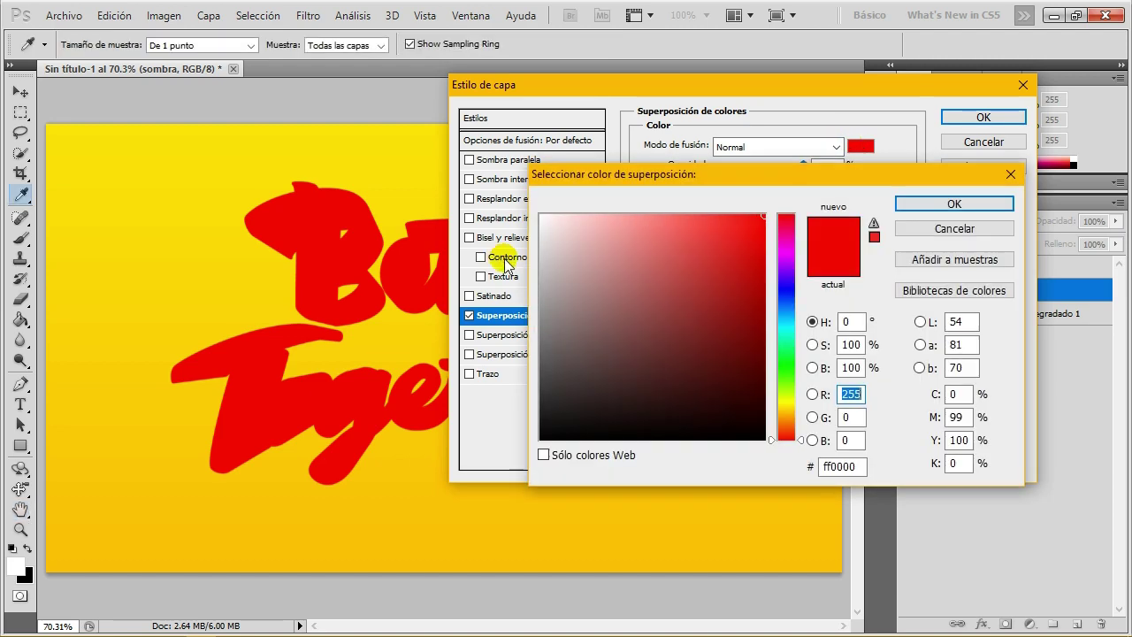
click(541, 440)
click(955, 203)
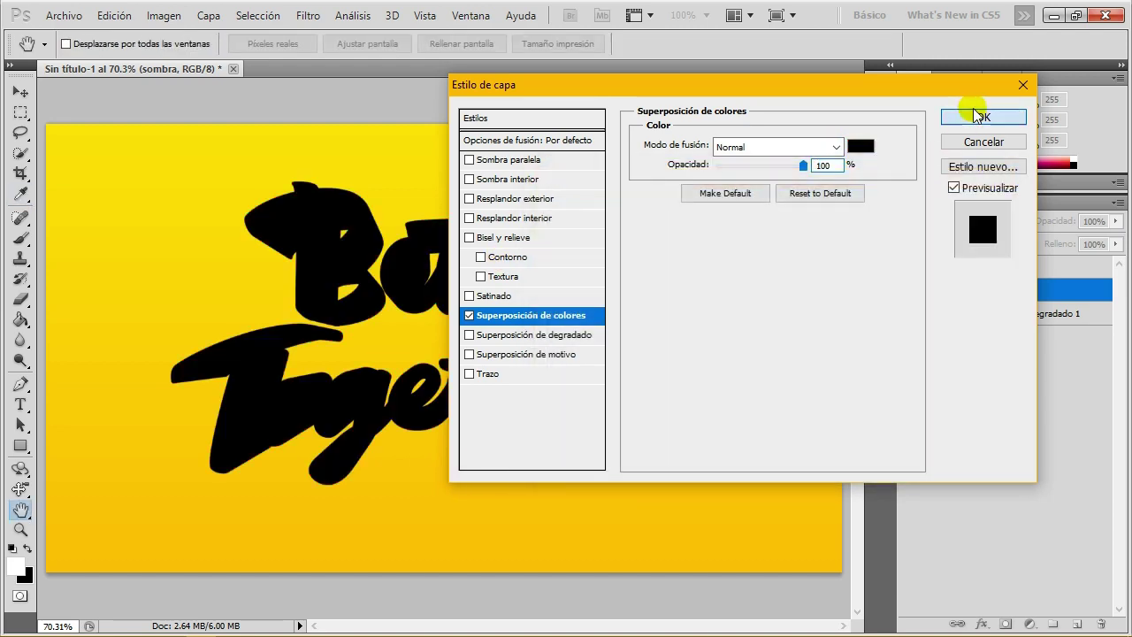
click(980, 115)
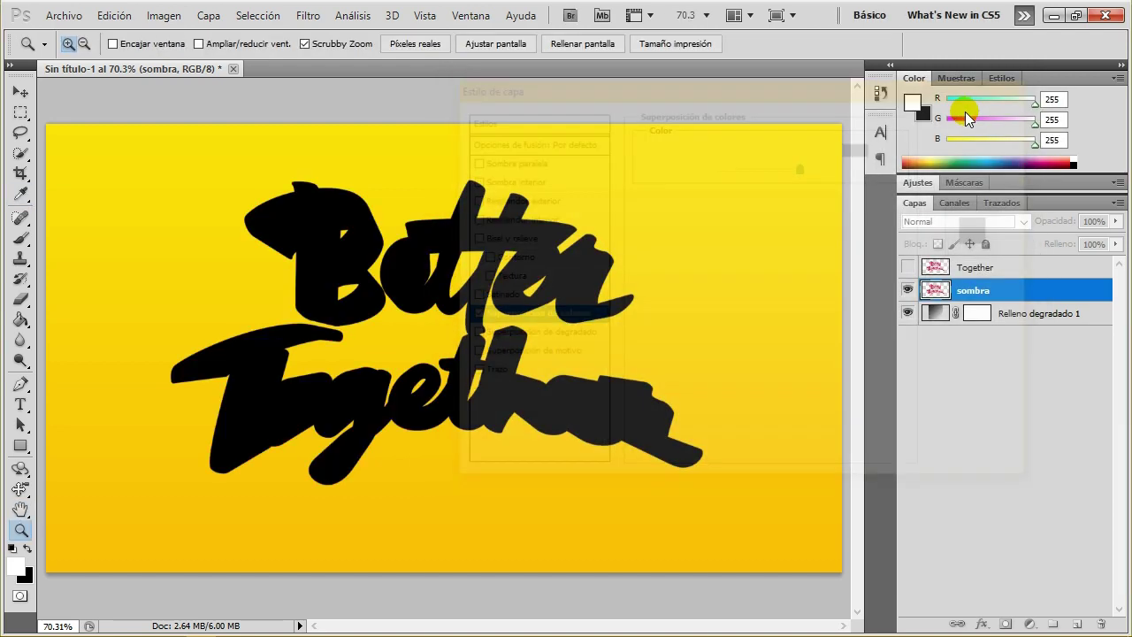
click(908, 267)
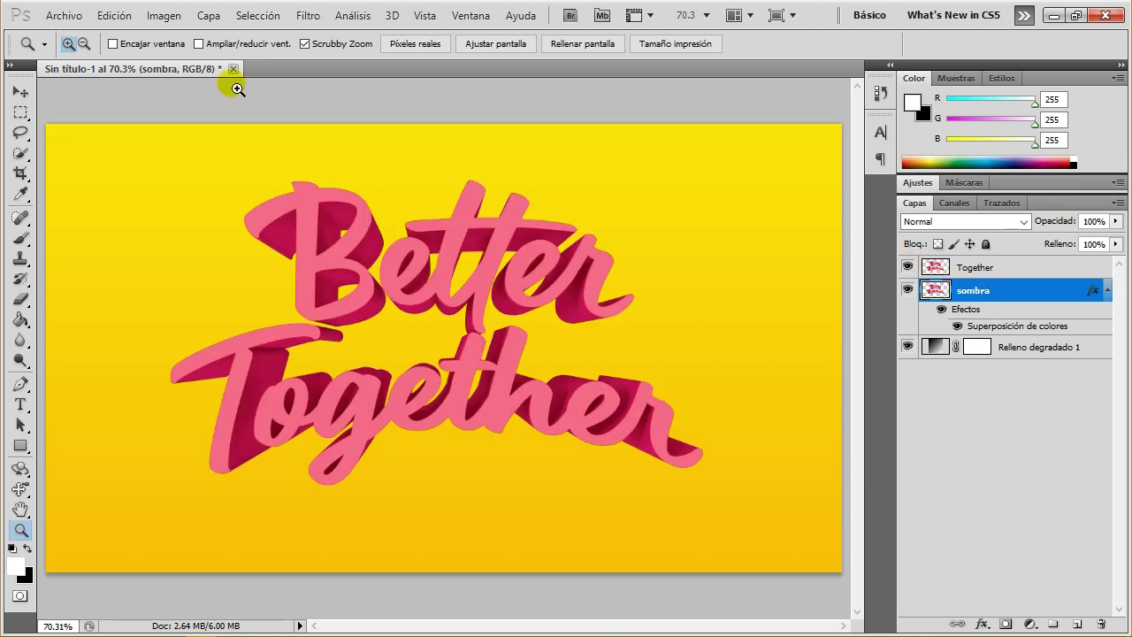
click(110, 16)
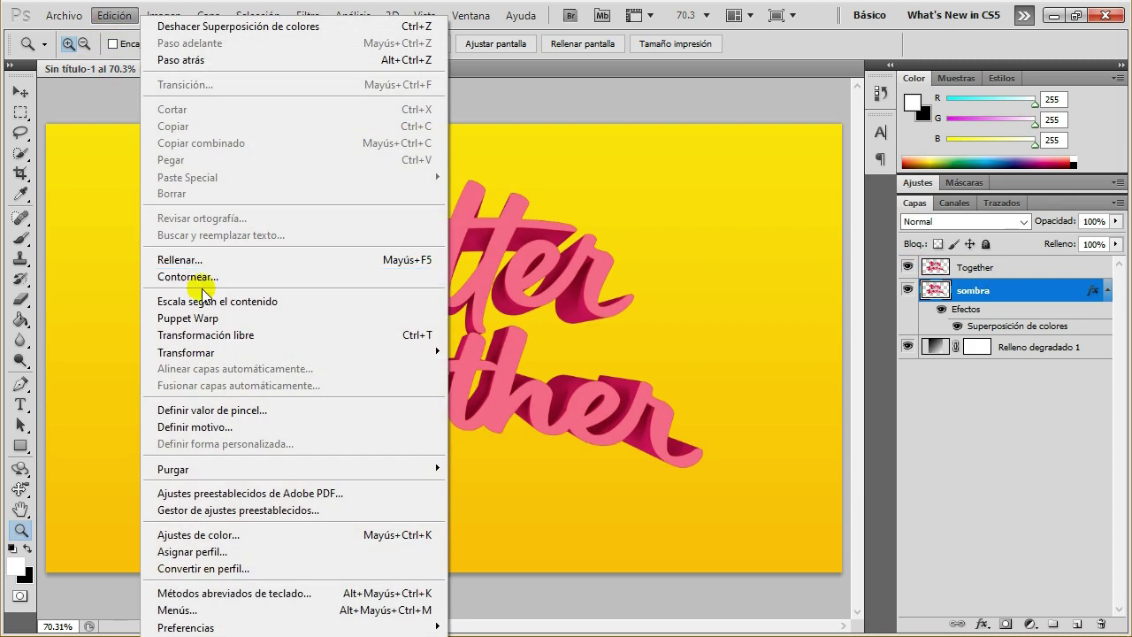
mouse_move(265, 352)
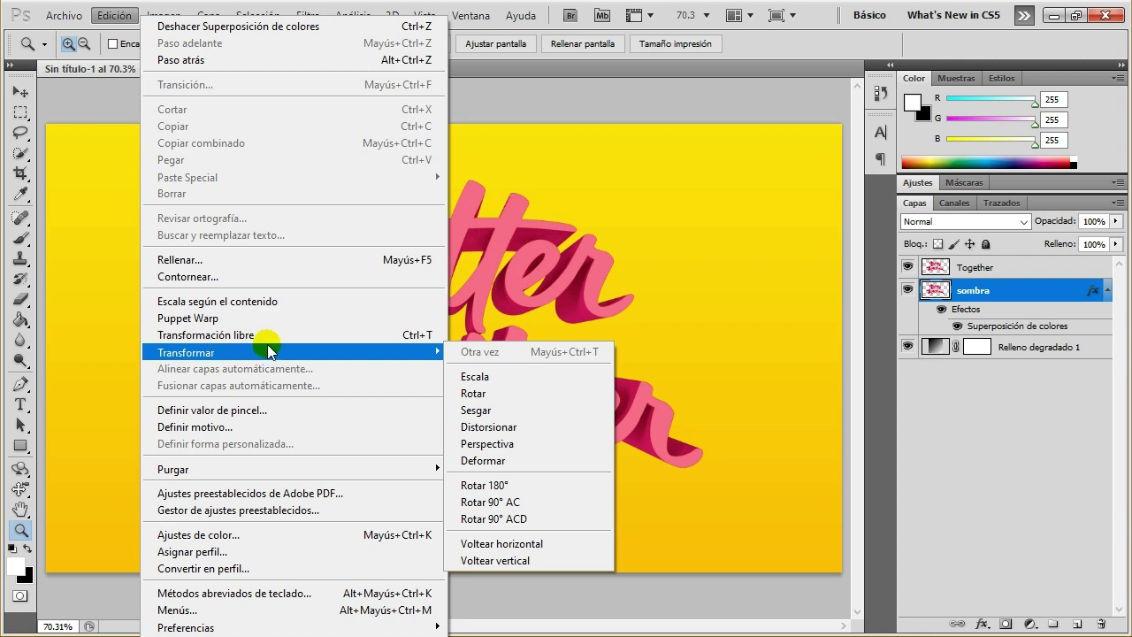
- Squash the black sombra copy to 12.36% height and move it beneath the lettering
click(280, 336)
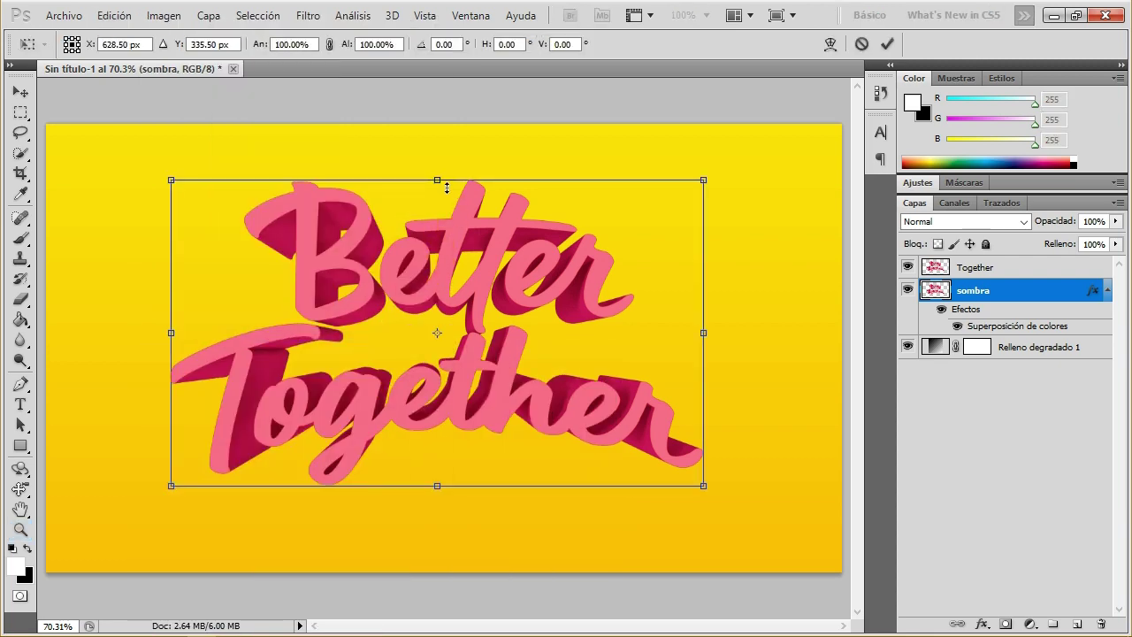
drag(446, 186, 449, 453)
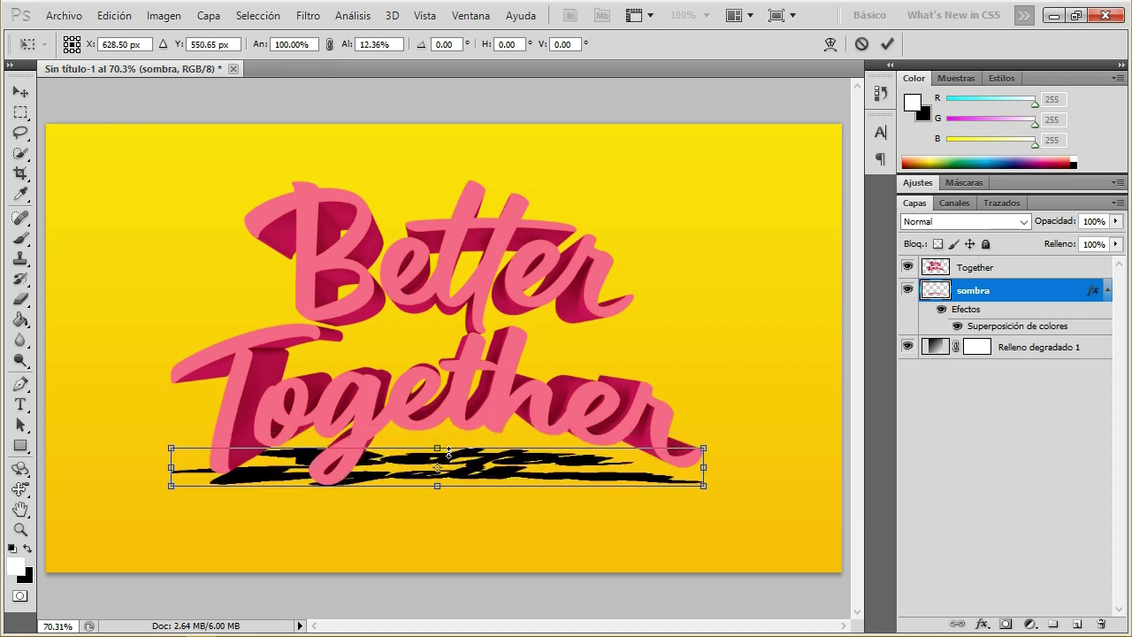
click(21, 91)
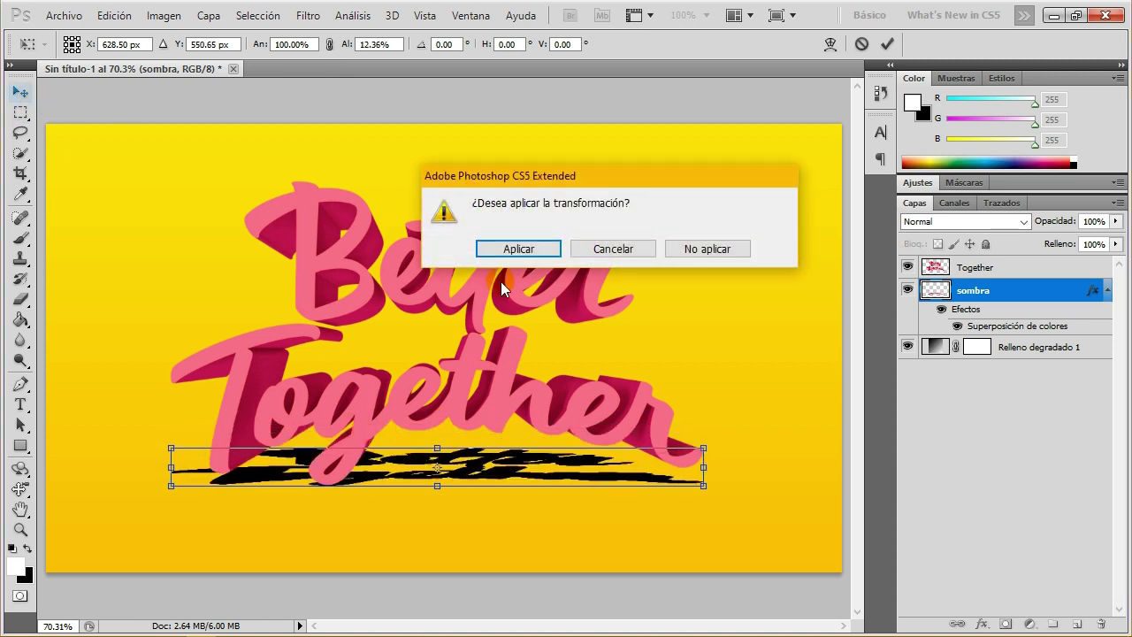
click(518, 249)
drag(493, 479, 533, 511)
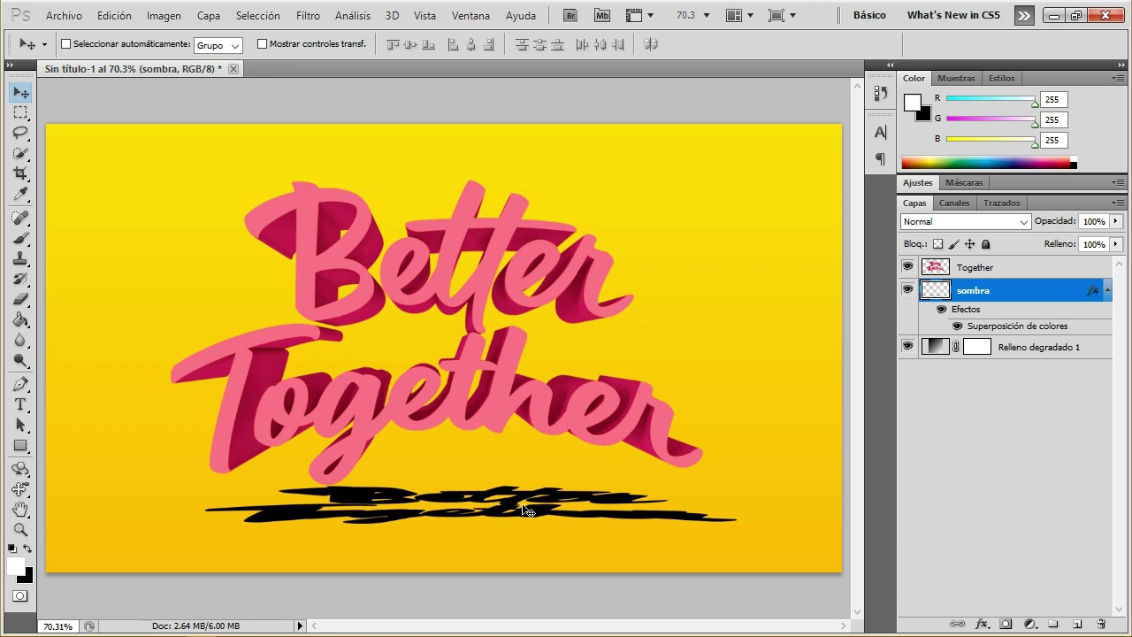
drag(529, 511, 565, 535)
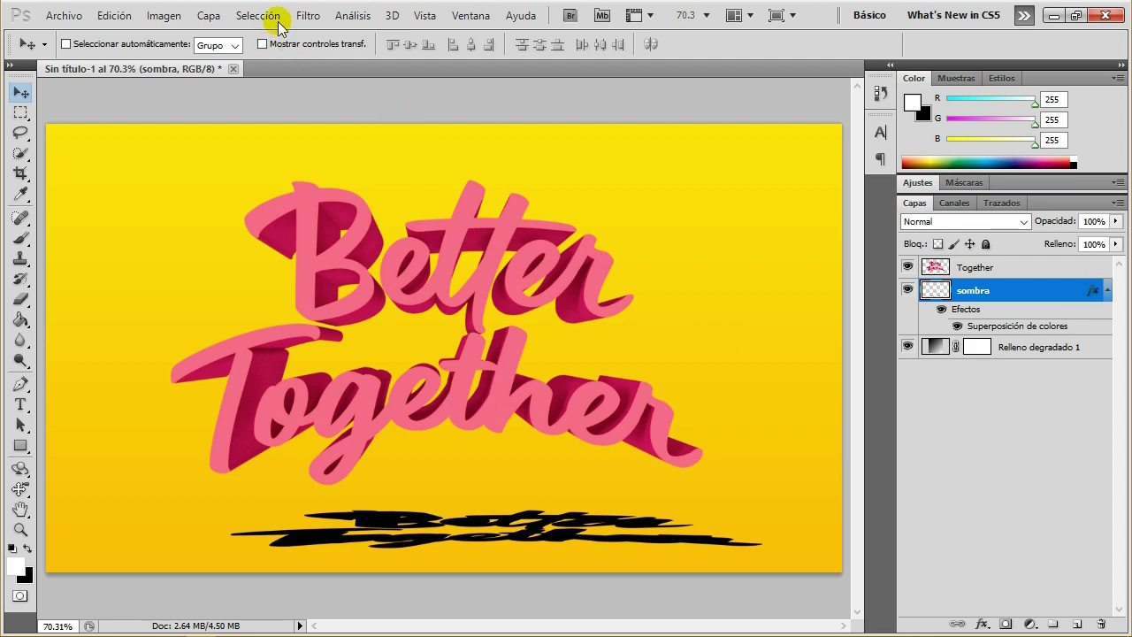
- Soften the sombra shadow with a 15-pixel Gaussian Blur
click(308, 15)
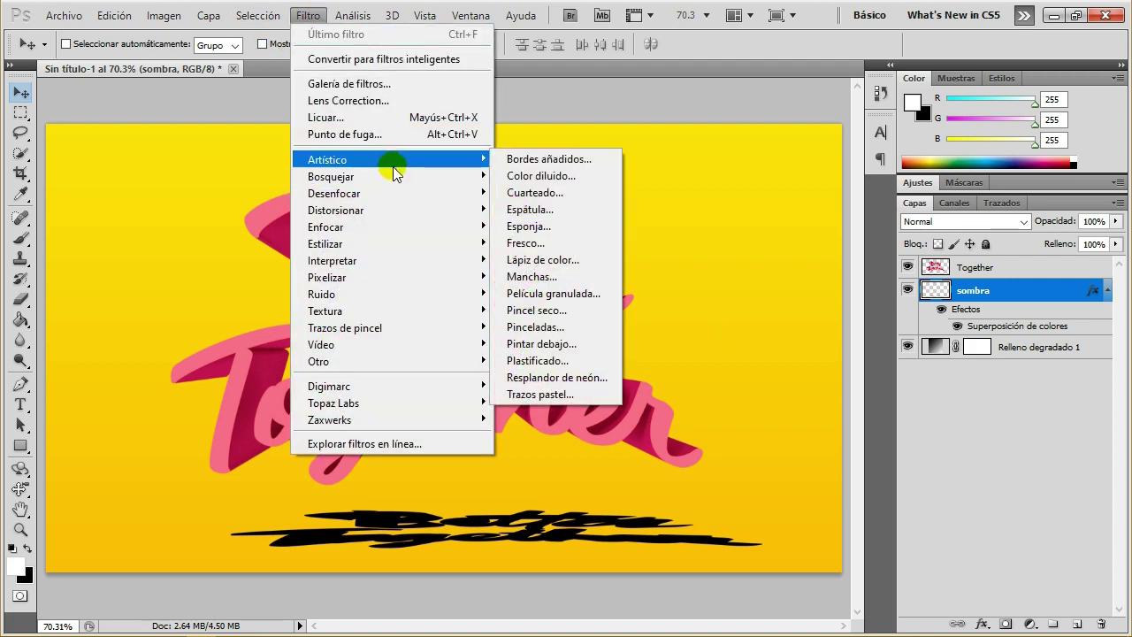
mouse_move(334, 193)
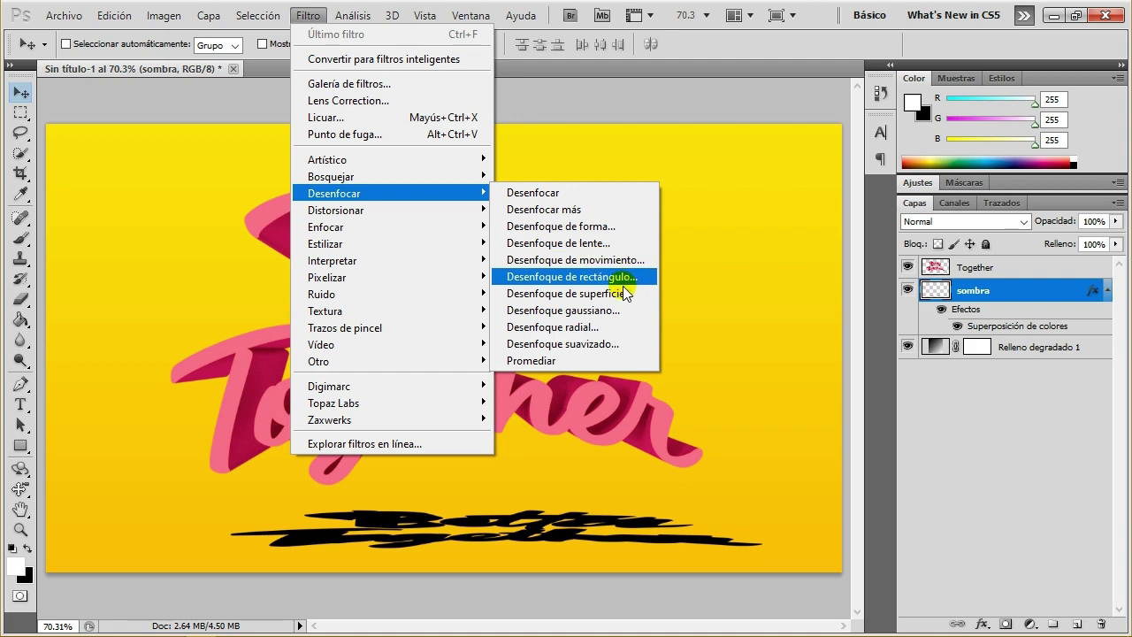
click(594, 310)
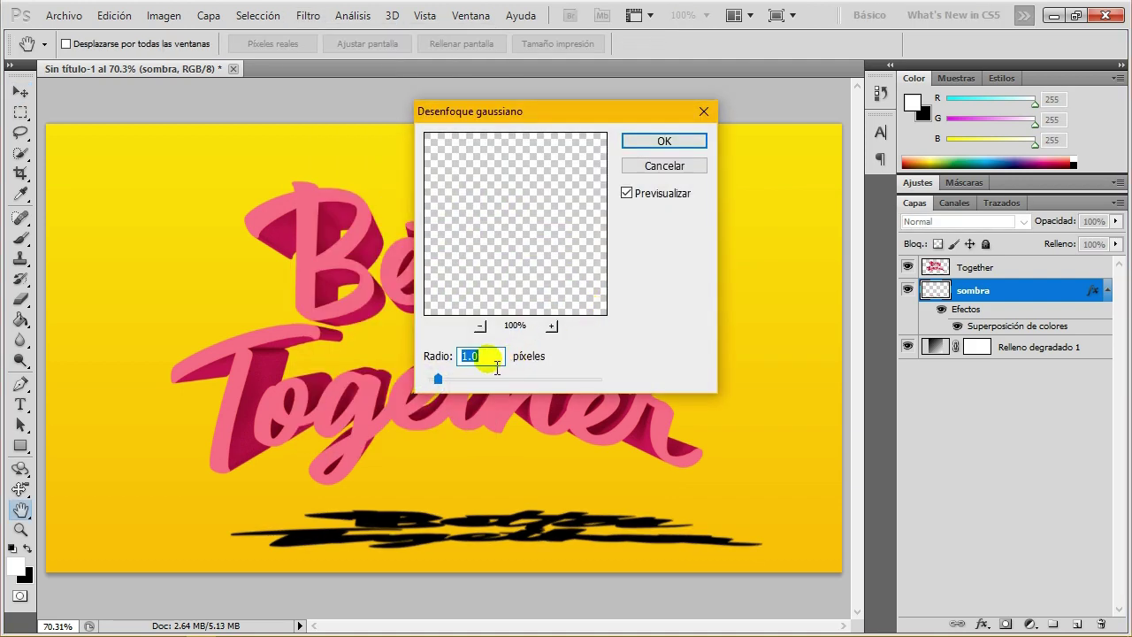
text(10)
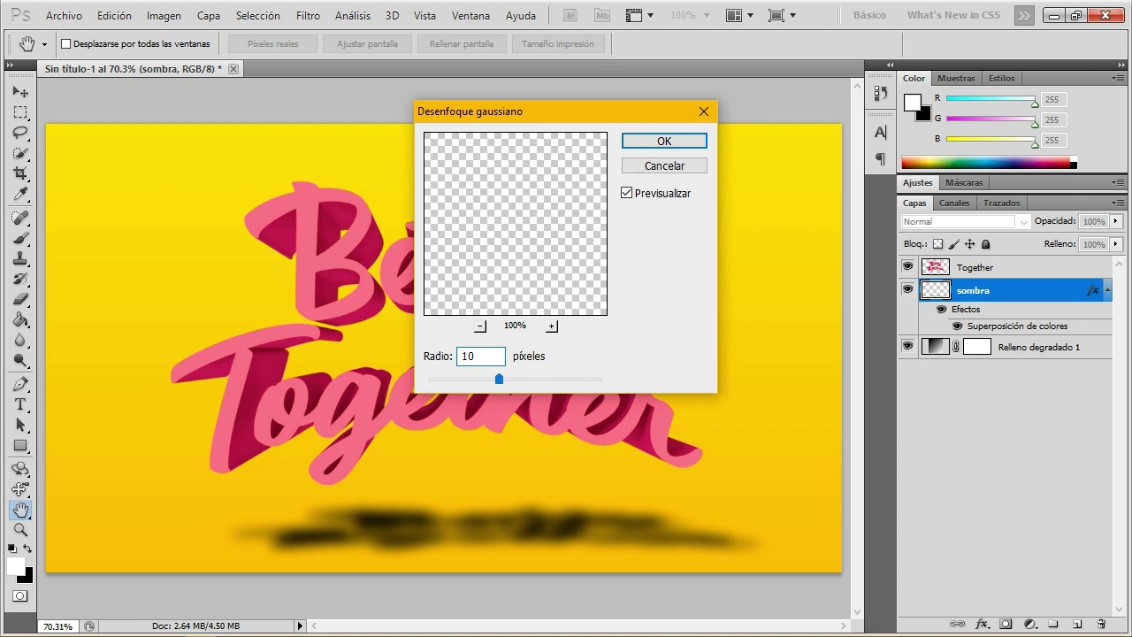
click(494, 355)
double_click(491, 354)
text(15)
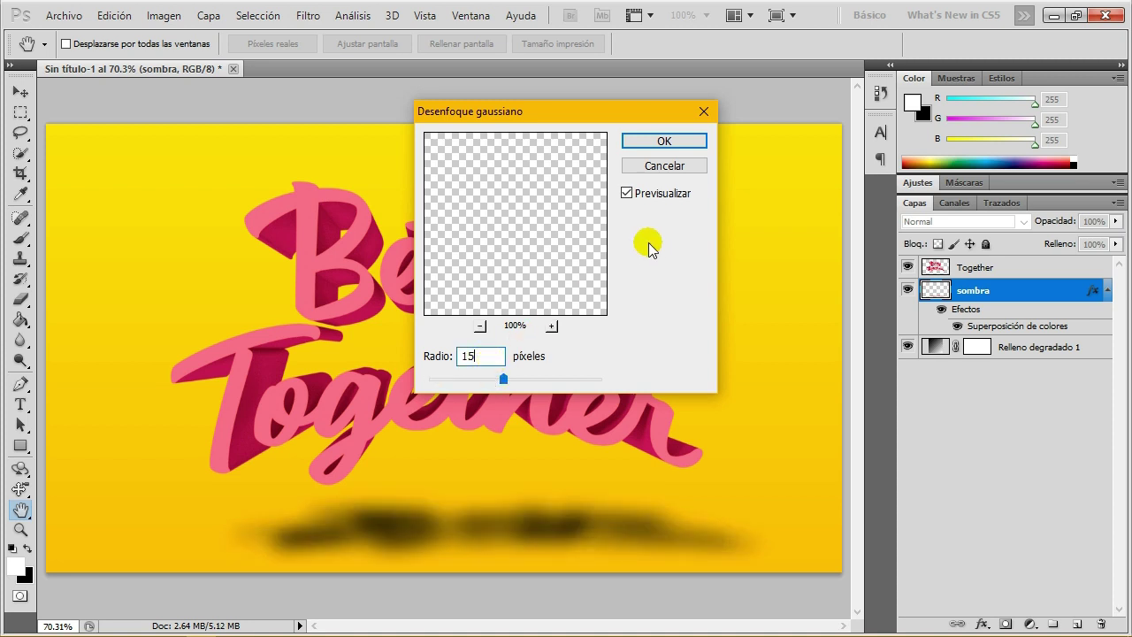
click(675, 141)
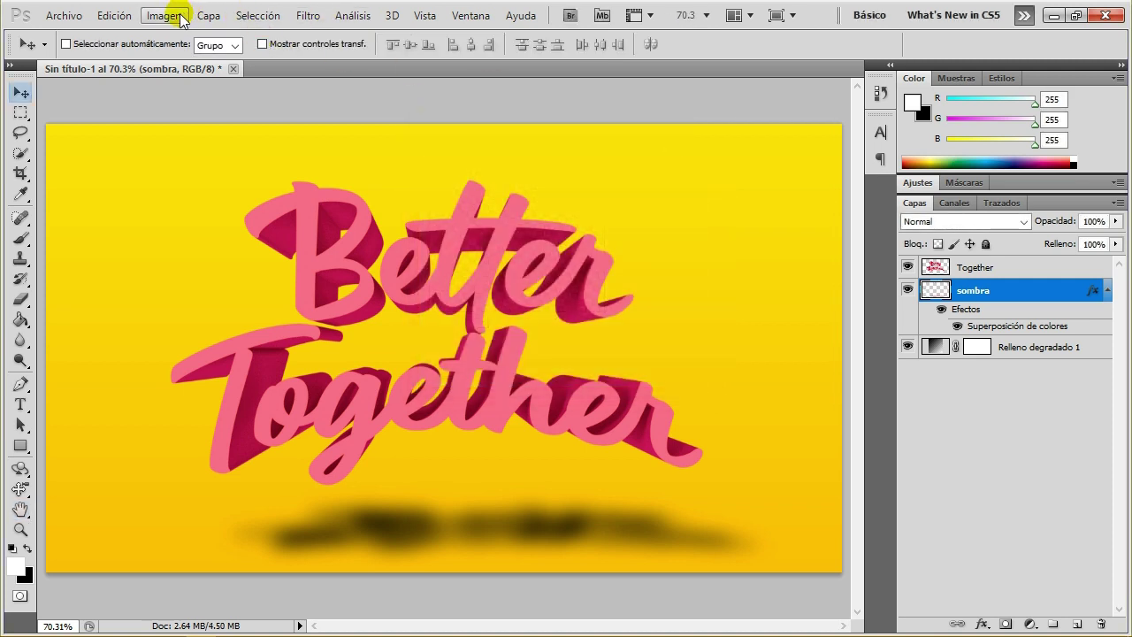
click(301, 16)
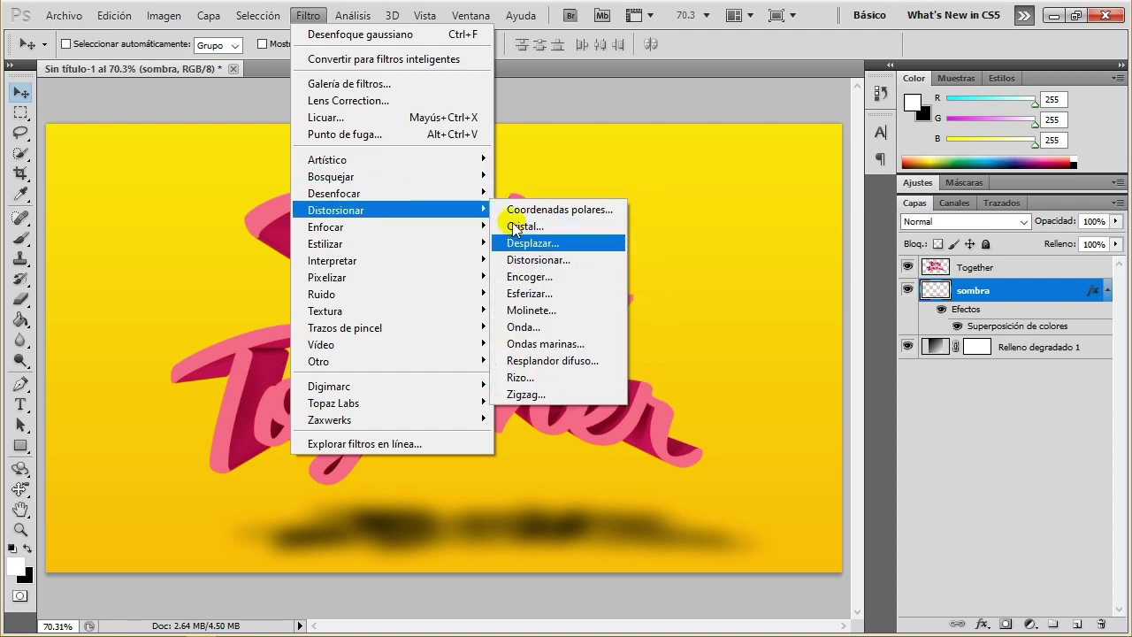
- Apply a Motion Blur of 0° angle and 160 px distance to the shadow
click(627, 260)
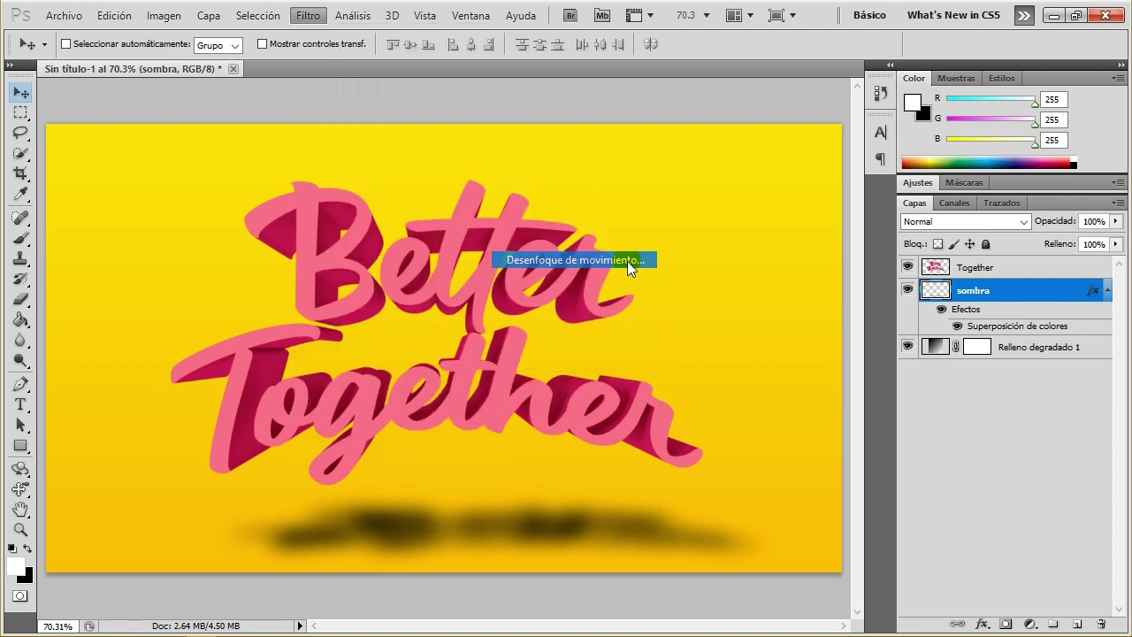
click(570, 386)
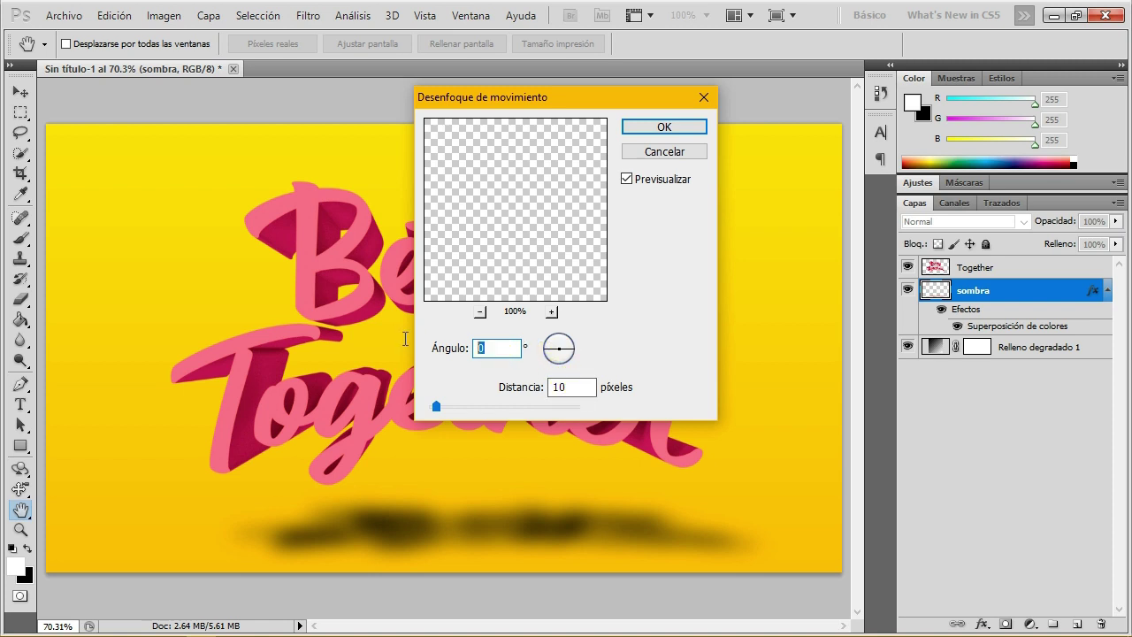
text(20)
drag(446, 408, 506, 410)
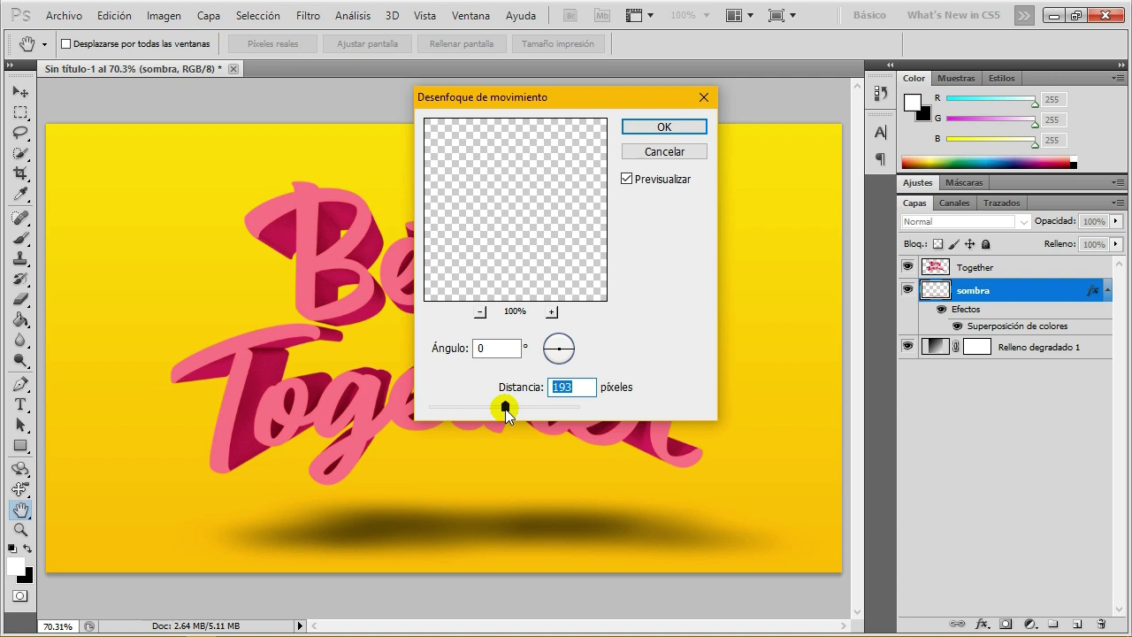
click(588, 389)
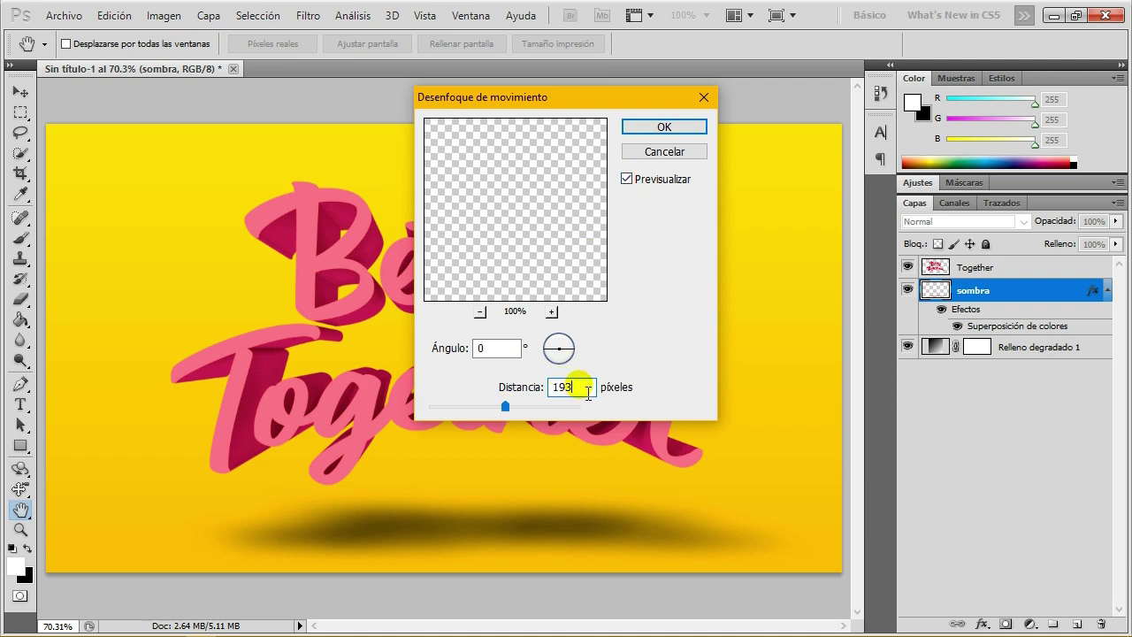
double_click(588, 389)
text(160)
click(670, 128)
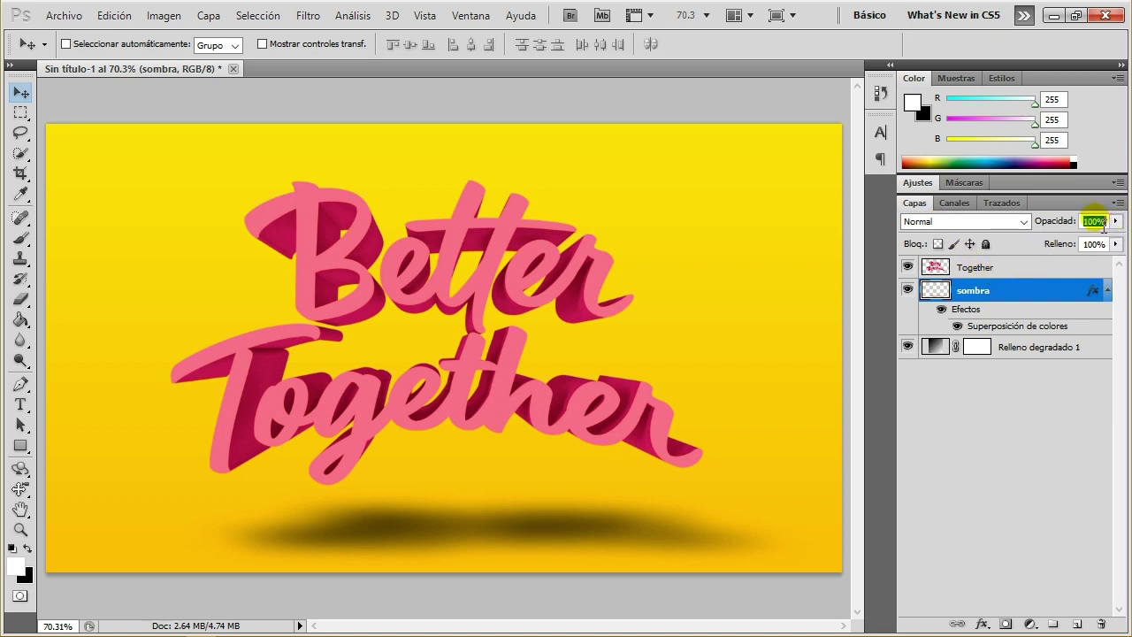
- Narrow the shadow from both sides with Free Transform and lift it toward the lettering
text(50)
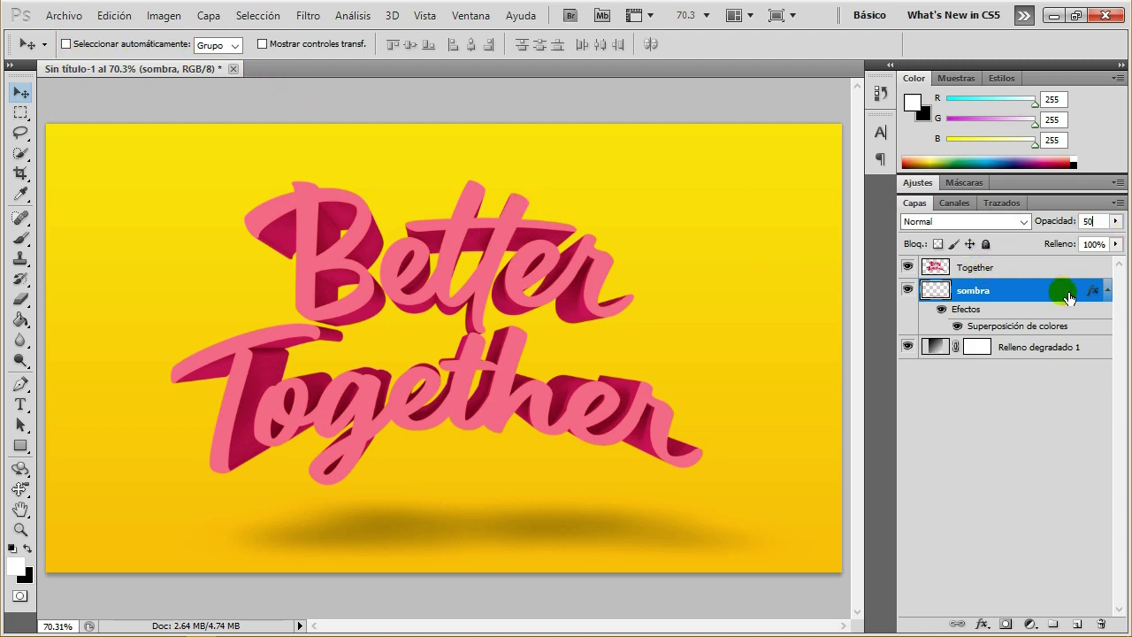
click(114, 15)
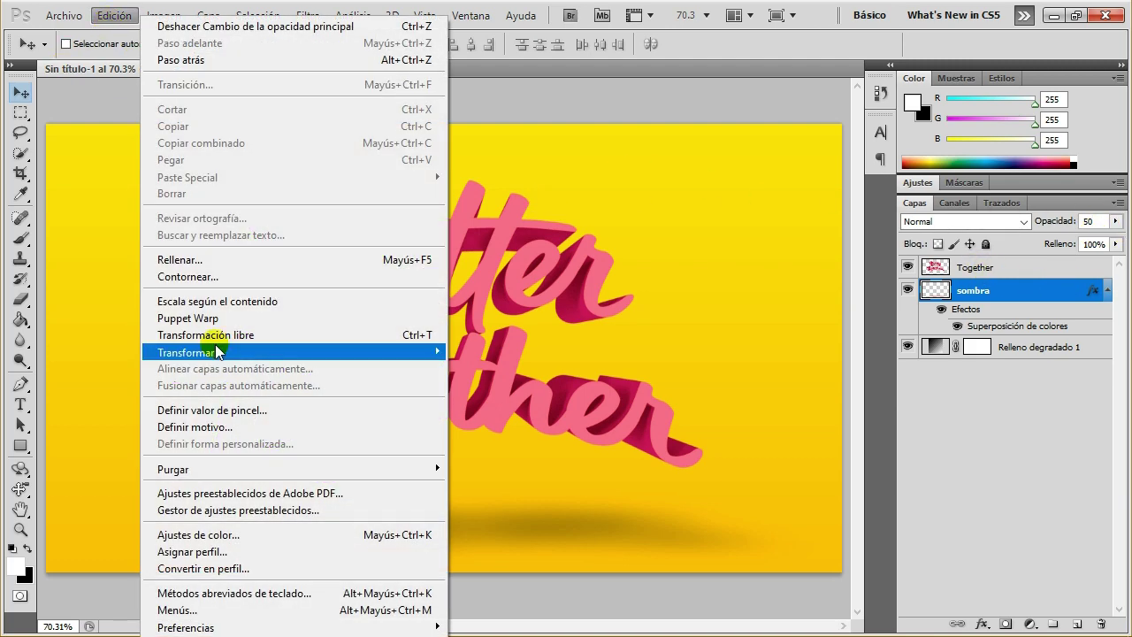
click(253, 343)
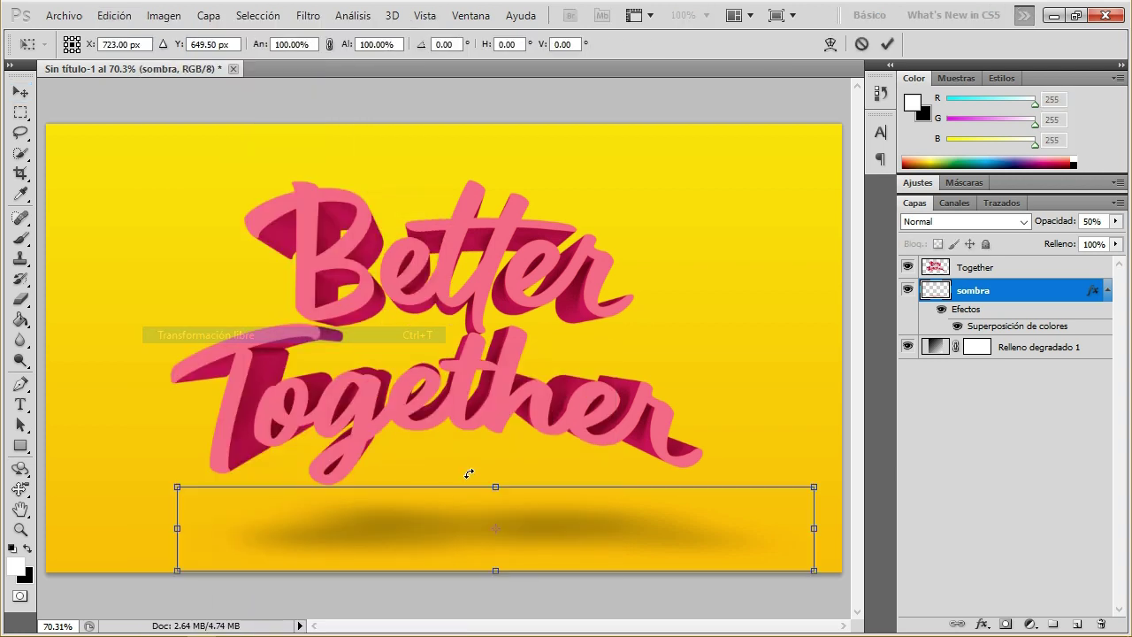
mouse_move(182, 538)
mouse_down()
mouse_move(265, 536)
mouse_move(240, 535)
mouse_up()
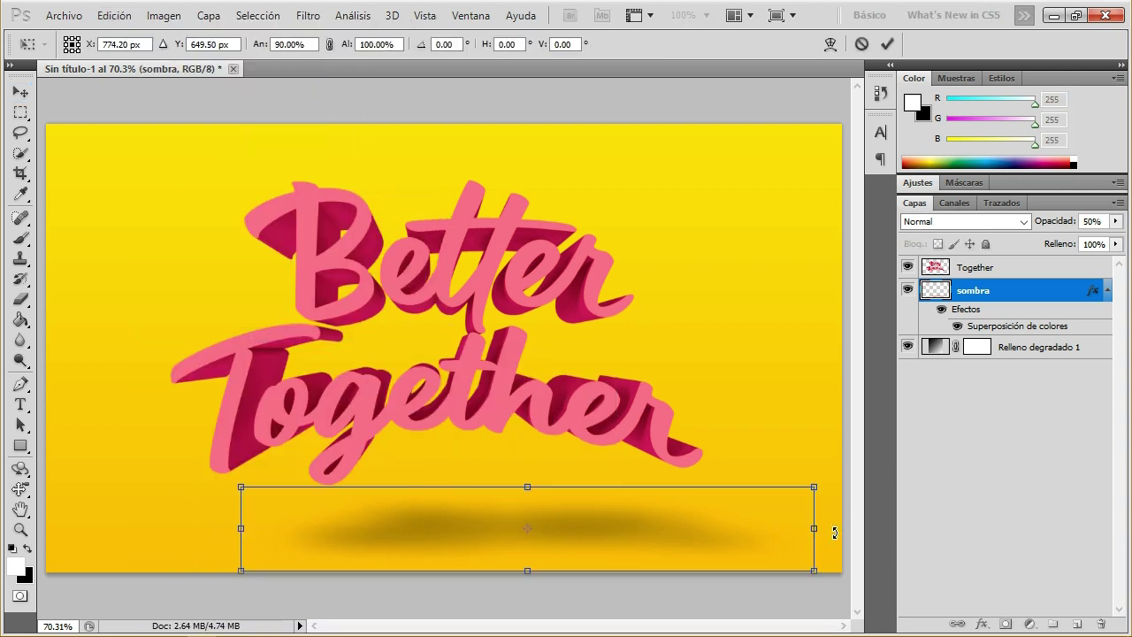
drag(823, 536, 781, 535)
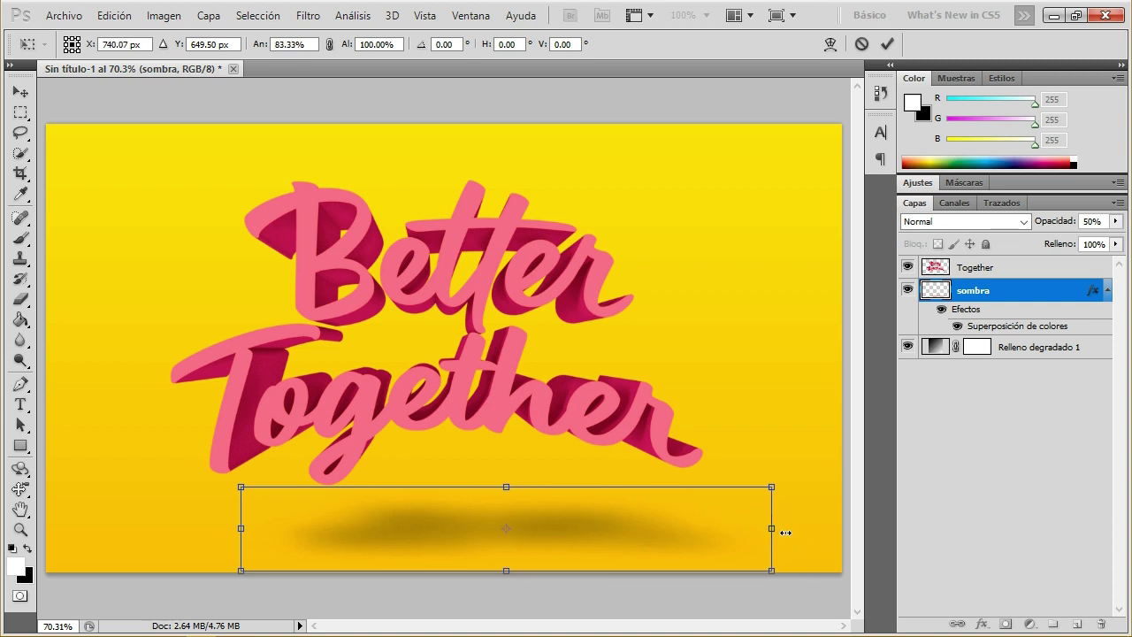
click(888, 43)
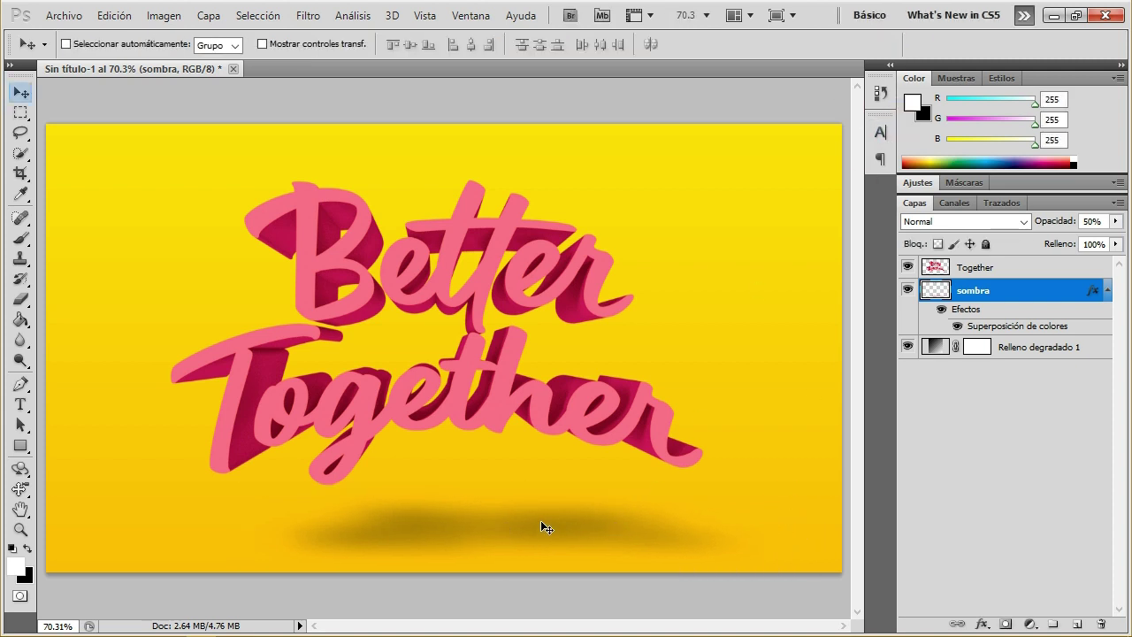
drag(541, 522, 544, 494)
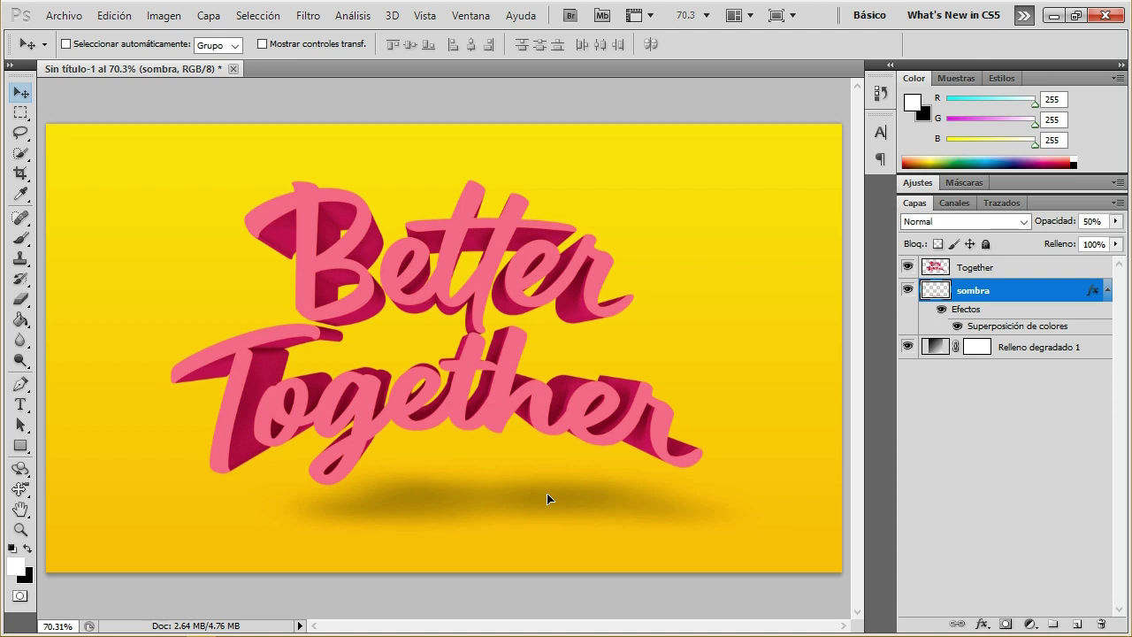
- Lower the shadow layer's opacity to 35% and nudge it slightly higher
click(1092, 221)
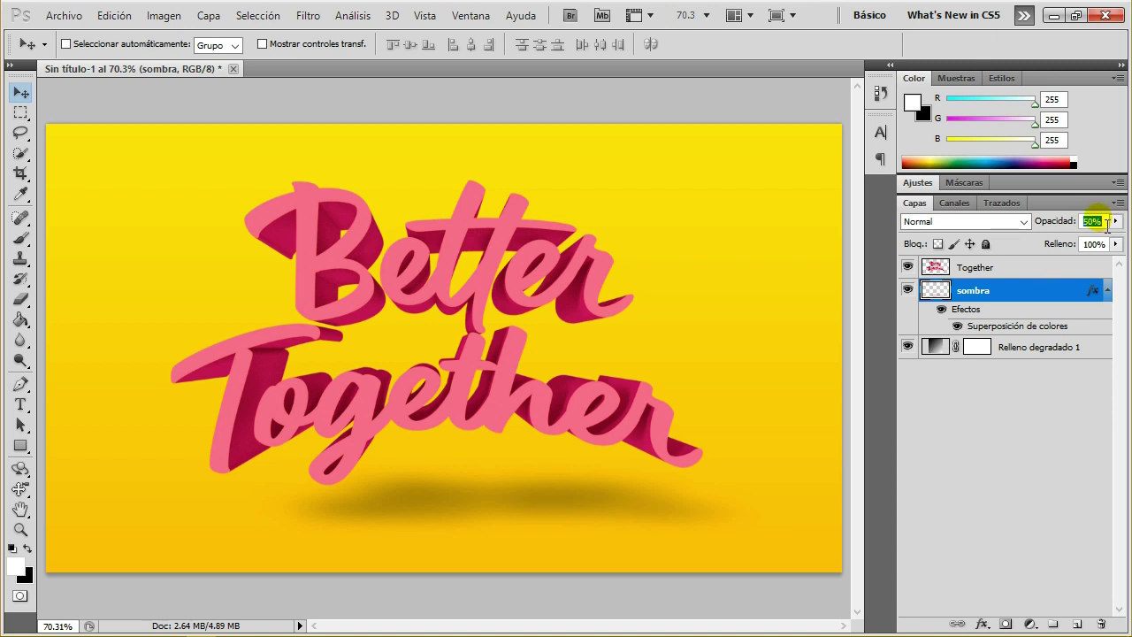
text(40)
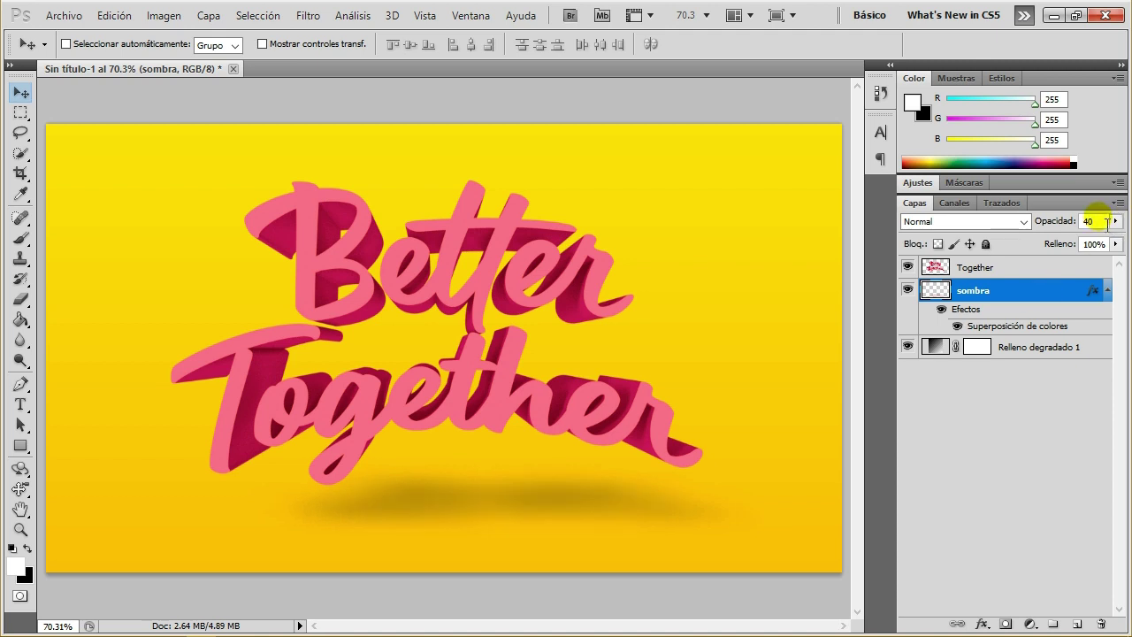
key(Return)
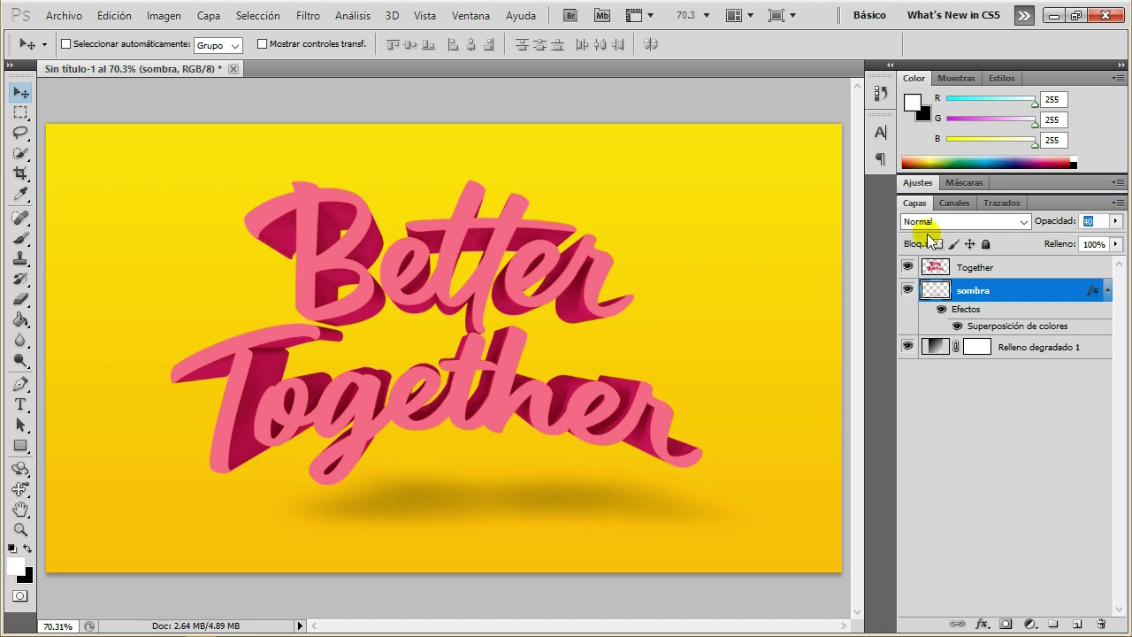
text(35)
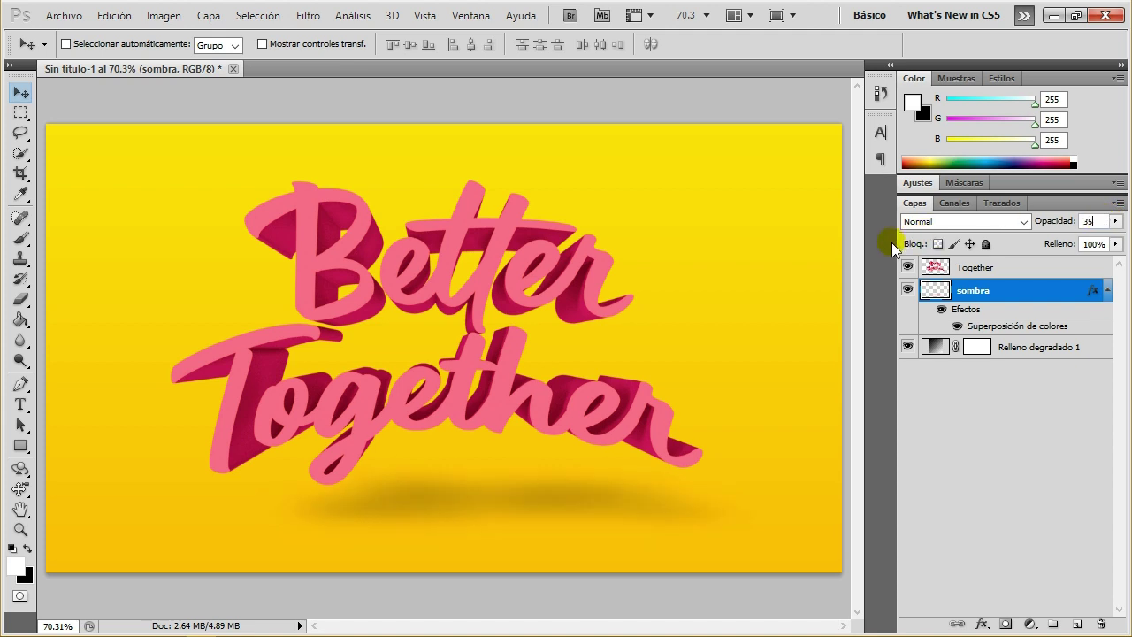
click(972, 295)
drag(608, 503, 597, 499)
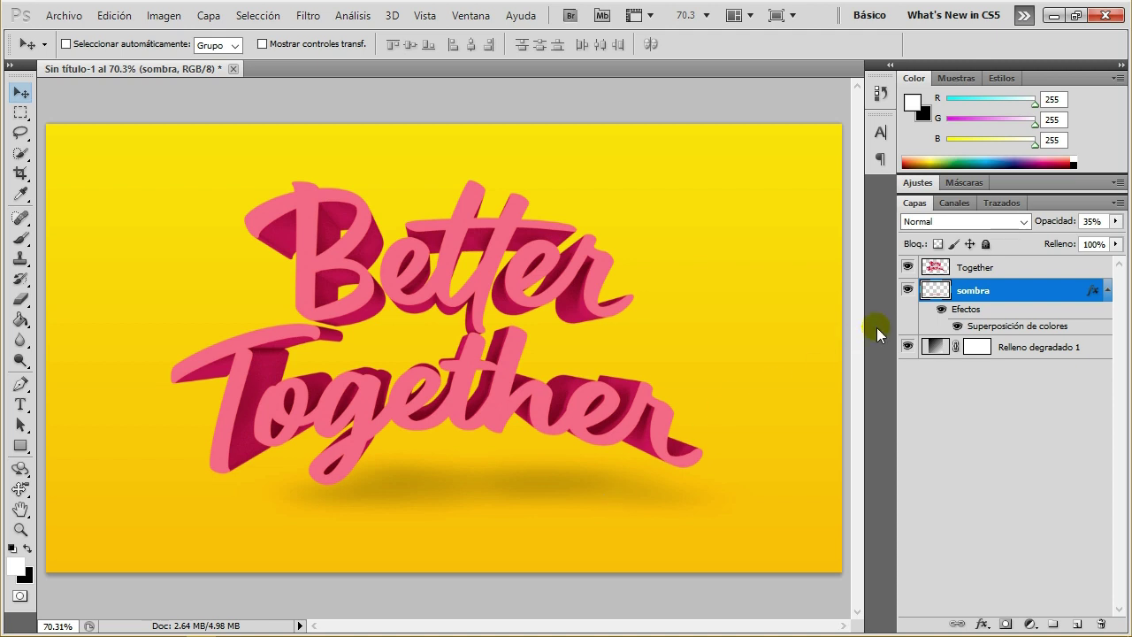
- Shift the lettering and shadow slightly left together, then clear a trial selection
shift+click(1004, 267)
drag(520, 378, 513, 380)
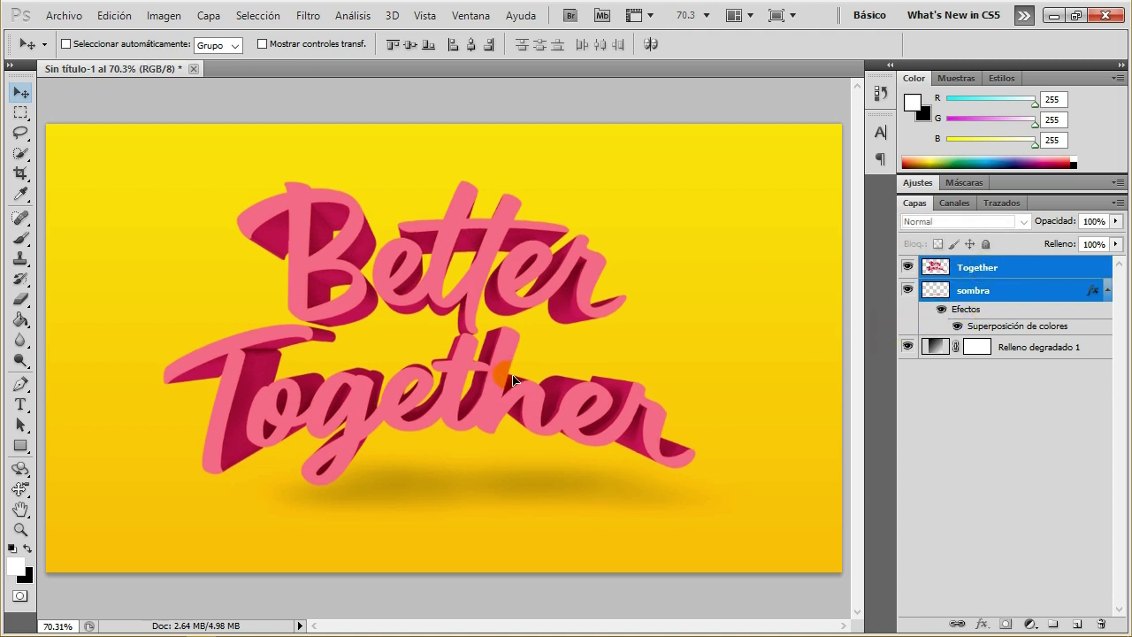
click(1017, 297)
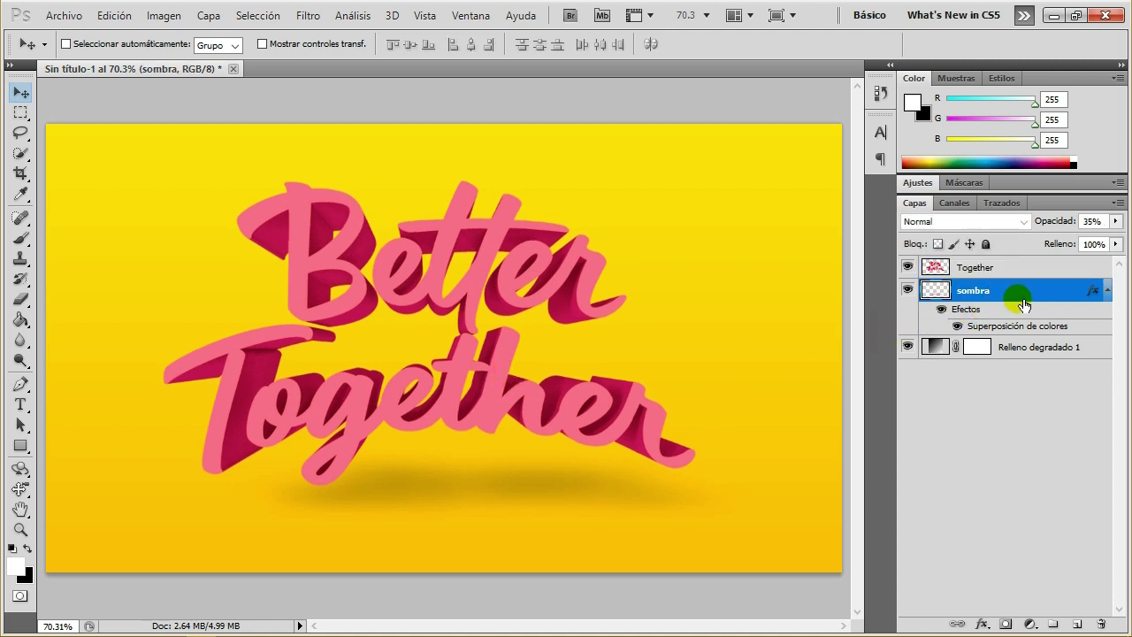
click(951, 267)
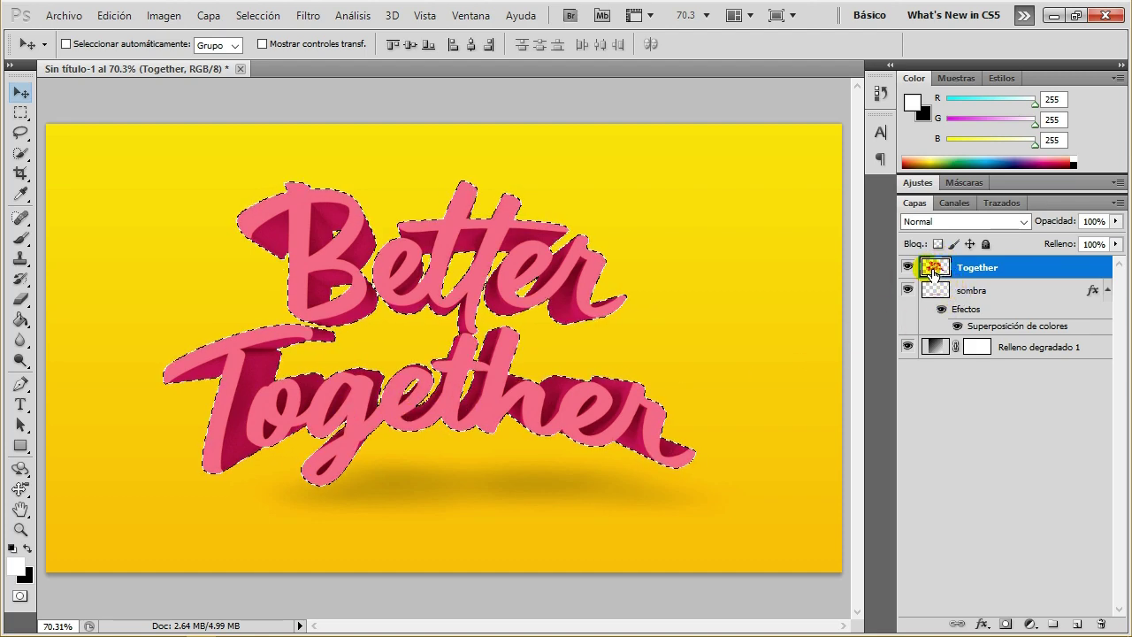
key(ctrl+d)
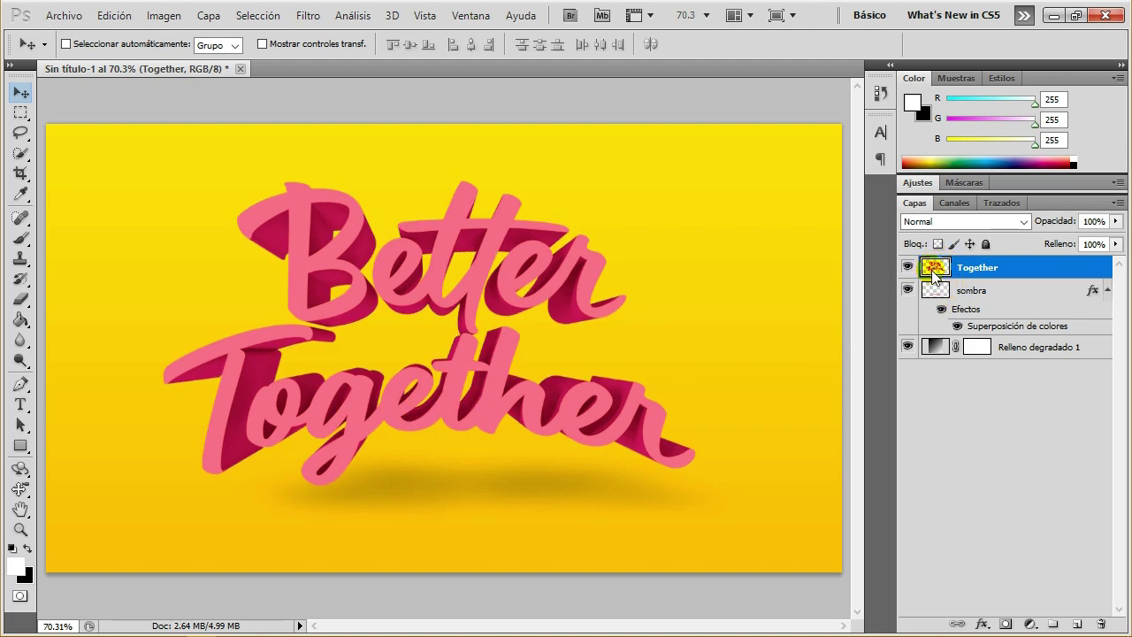
- Load the Together lettering's pixels as a selection from its layer thumbnail
right_click(938, 274)
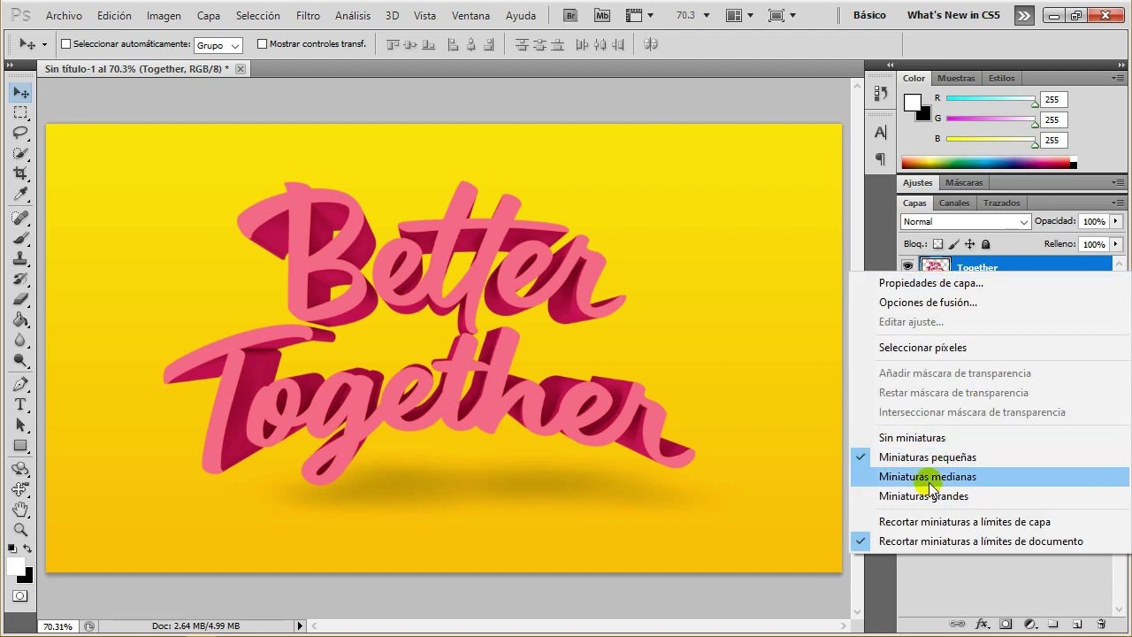
click(915, 348)
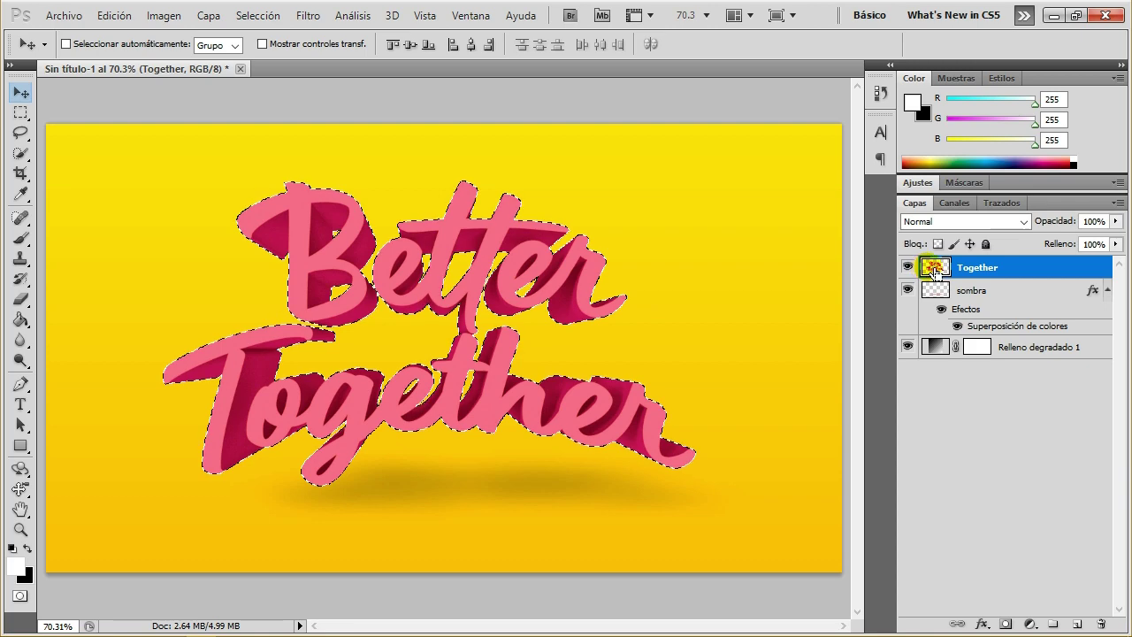
key(ctrl+d)
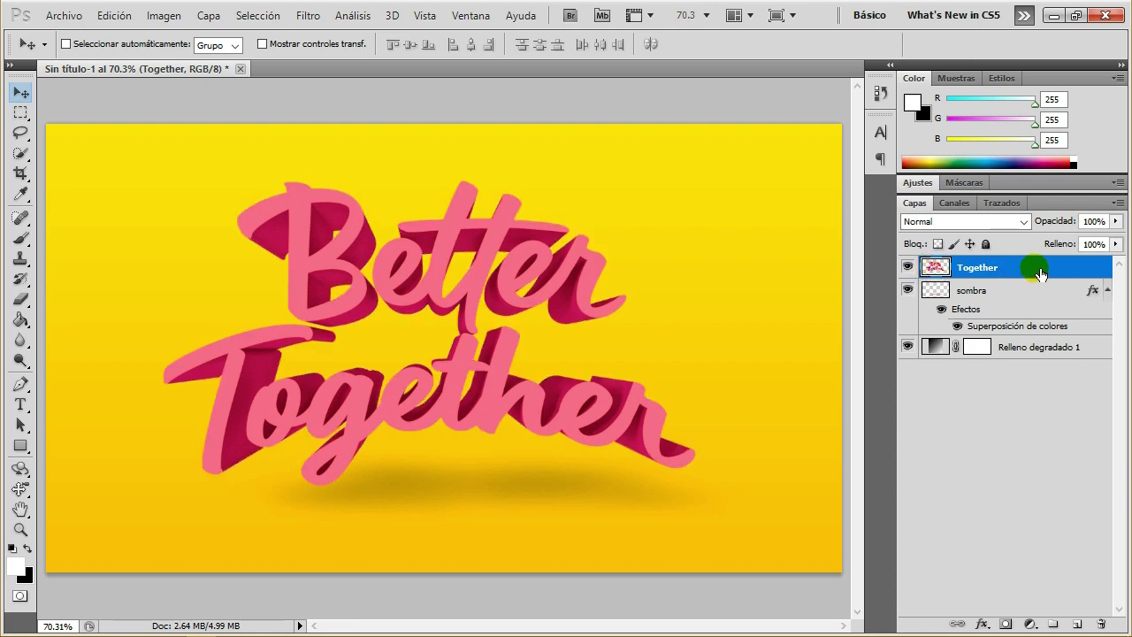
right_click(1044, 268)
click(1045, 268)
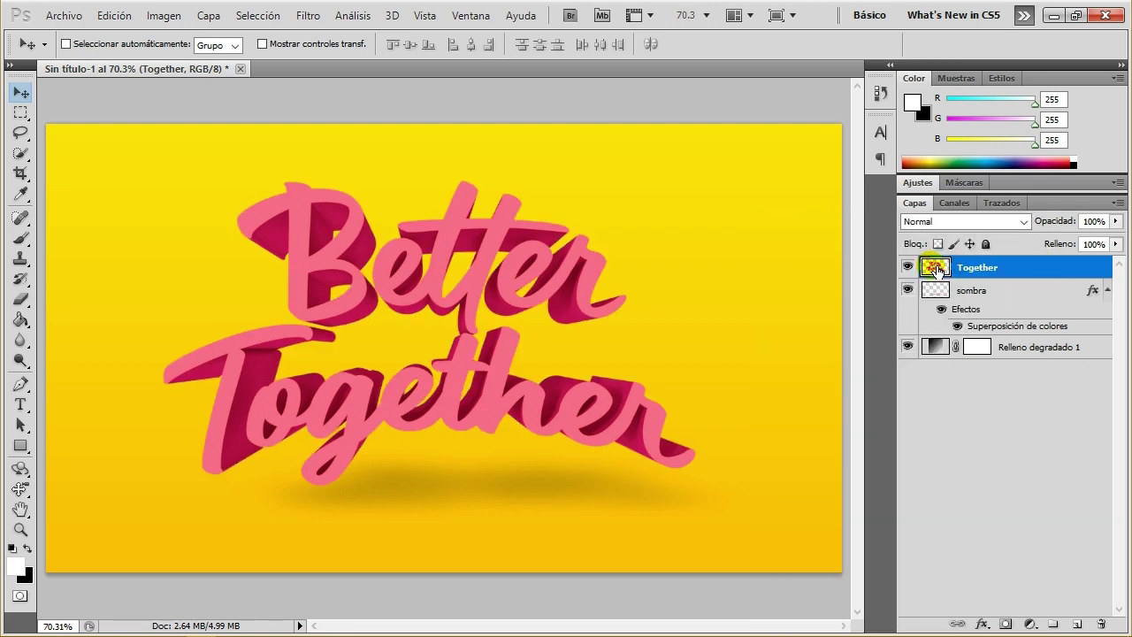
right_click(935, 272)
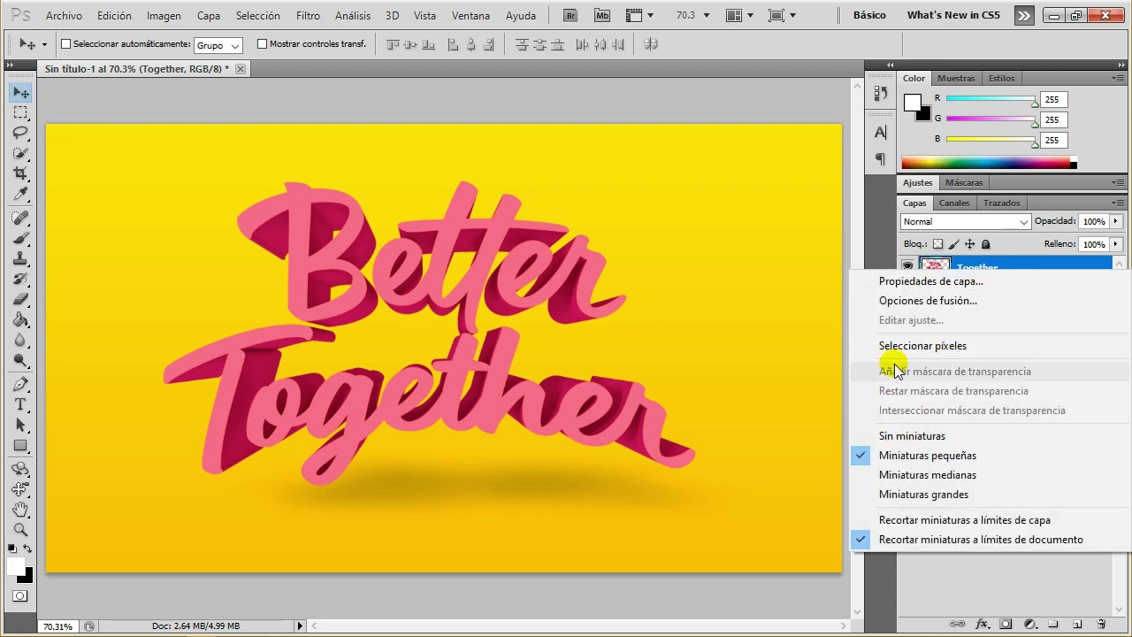
click(925, 346)
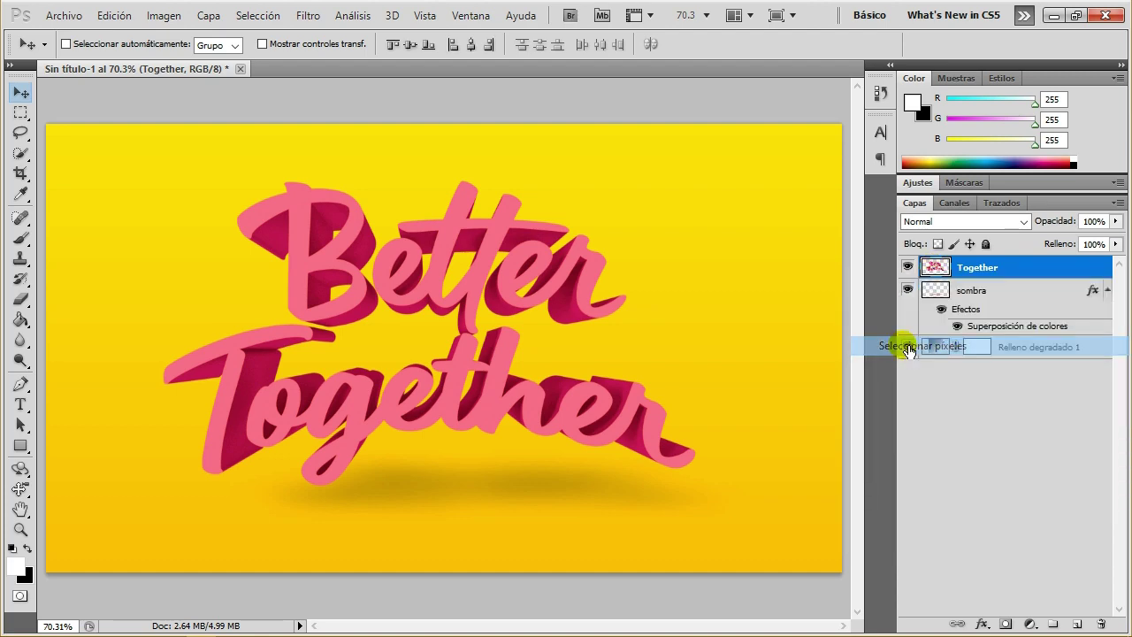
- Add a new layer named luz above Together and set the foreground colour to ffc200
click(1077, 624)
double_click(974, 267)
text(luz)
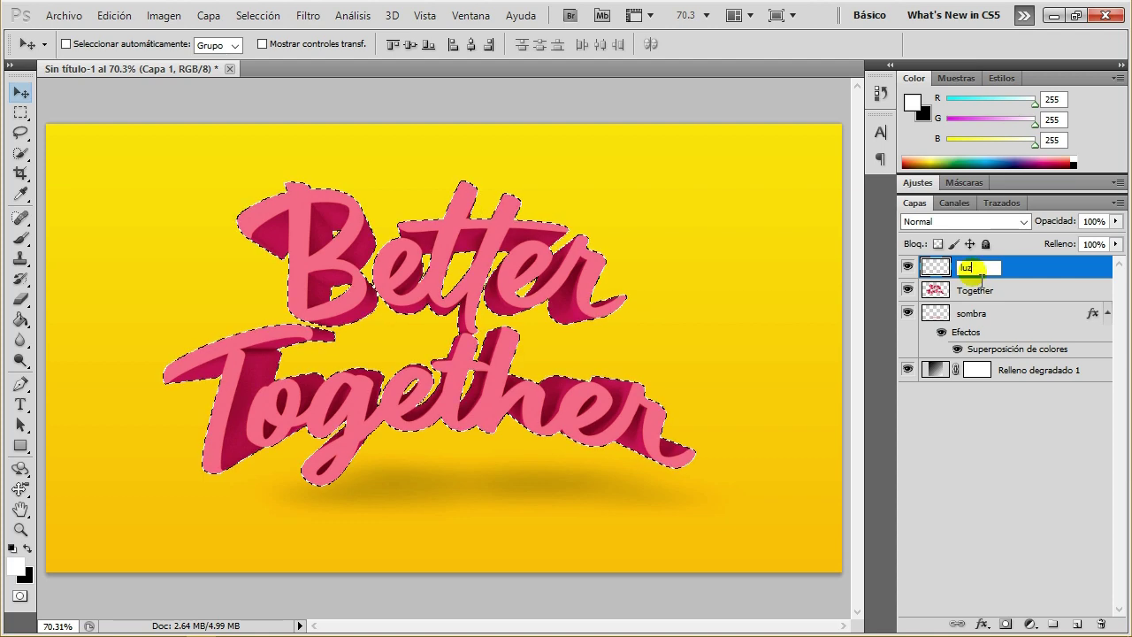
click(1041, 272)
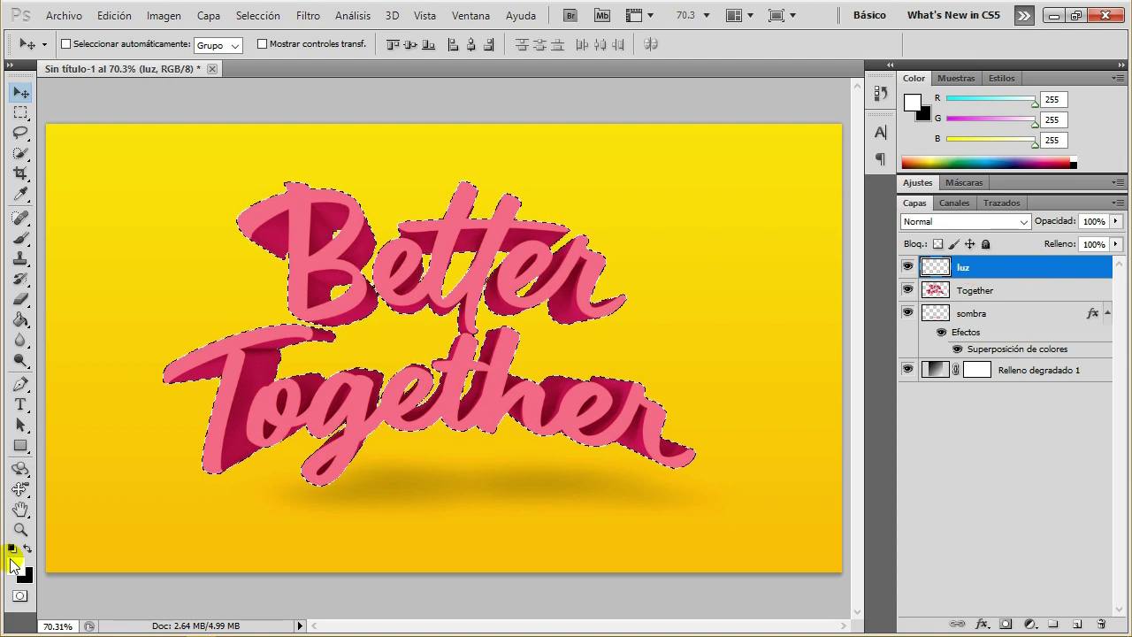
click(14, 564)
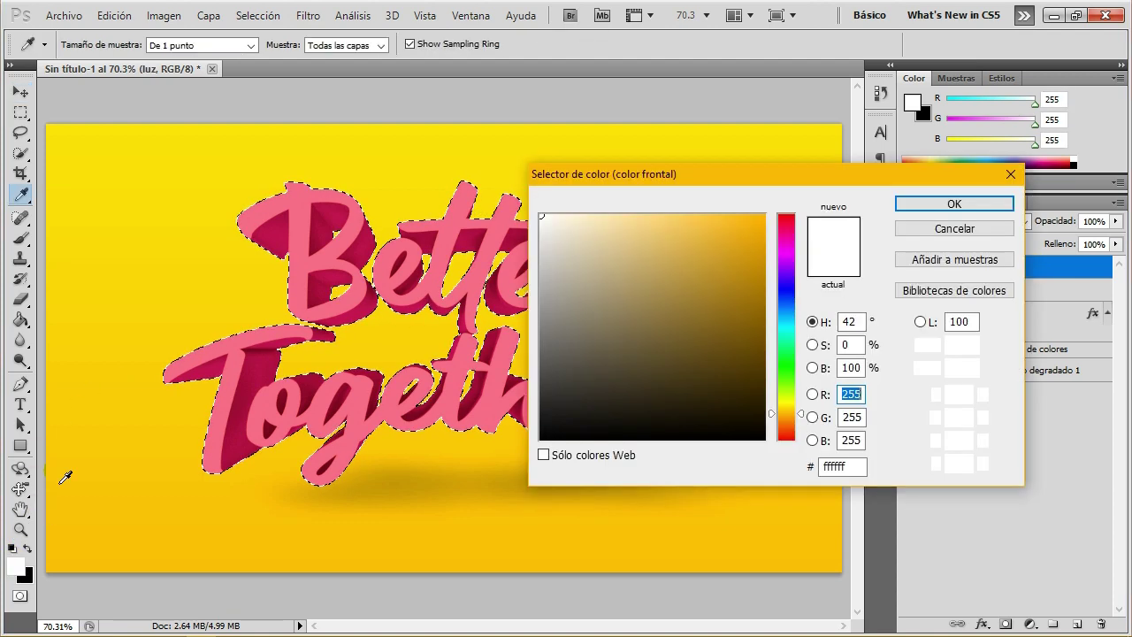
click(134, 524)
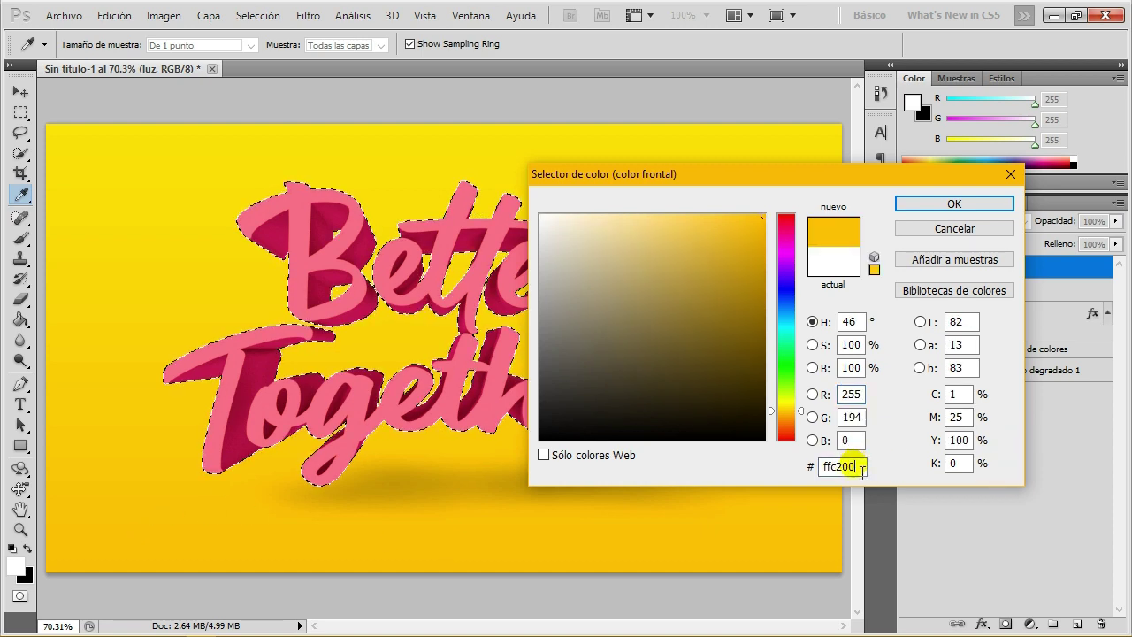
click(943, 204)
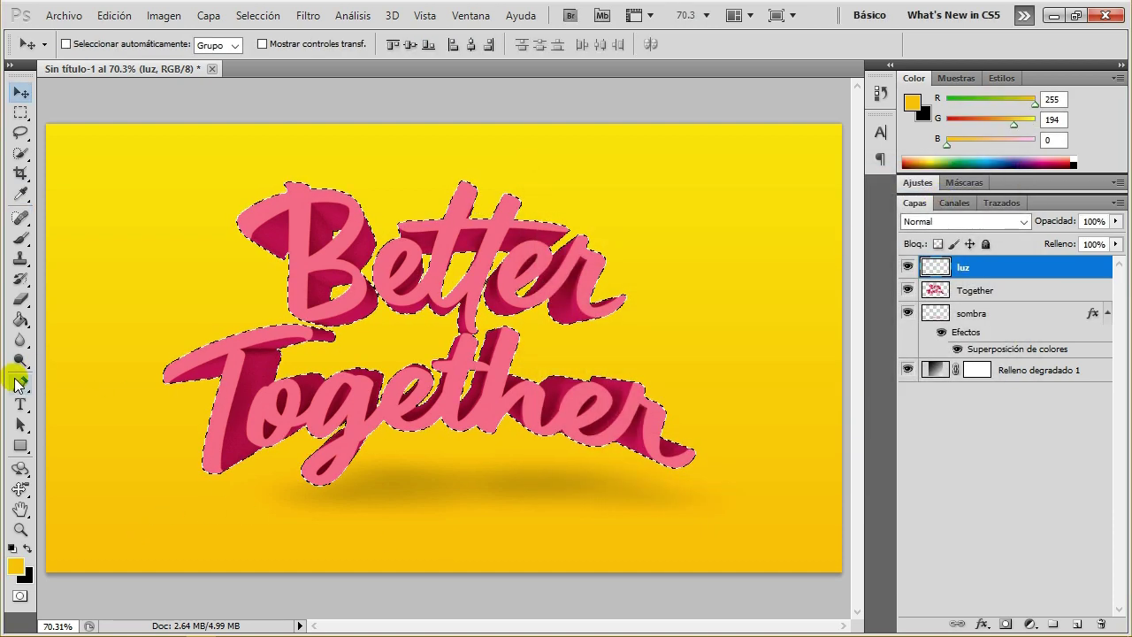
click(25, 239)
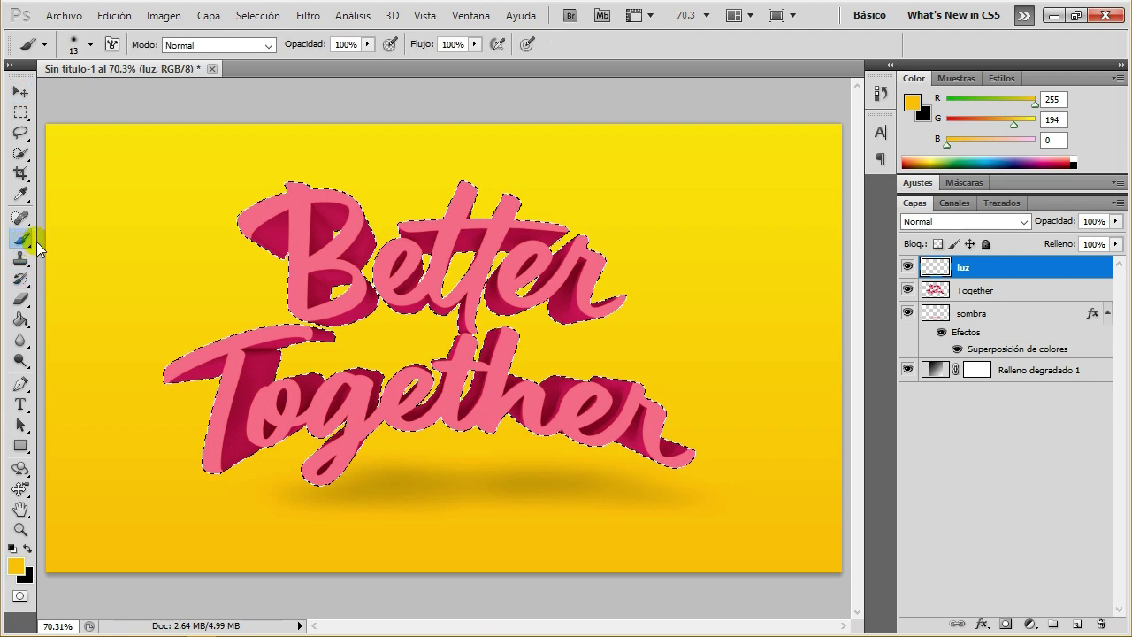
- Set a soft 277 px brush and try a glow stroke under the lettering
right_click(170, 232)
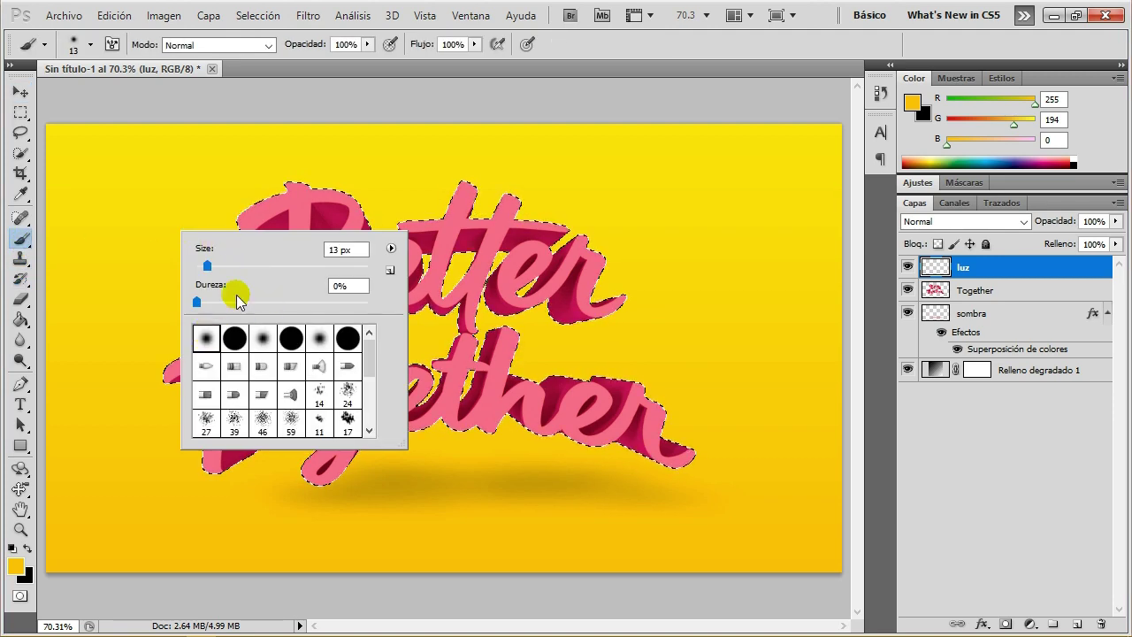
drag(334, 272, 333, 268)
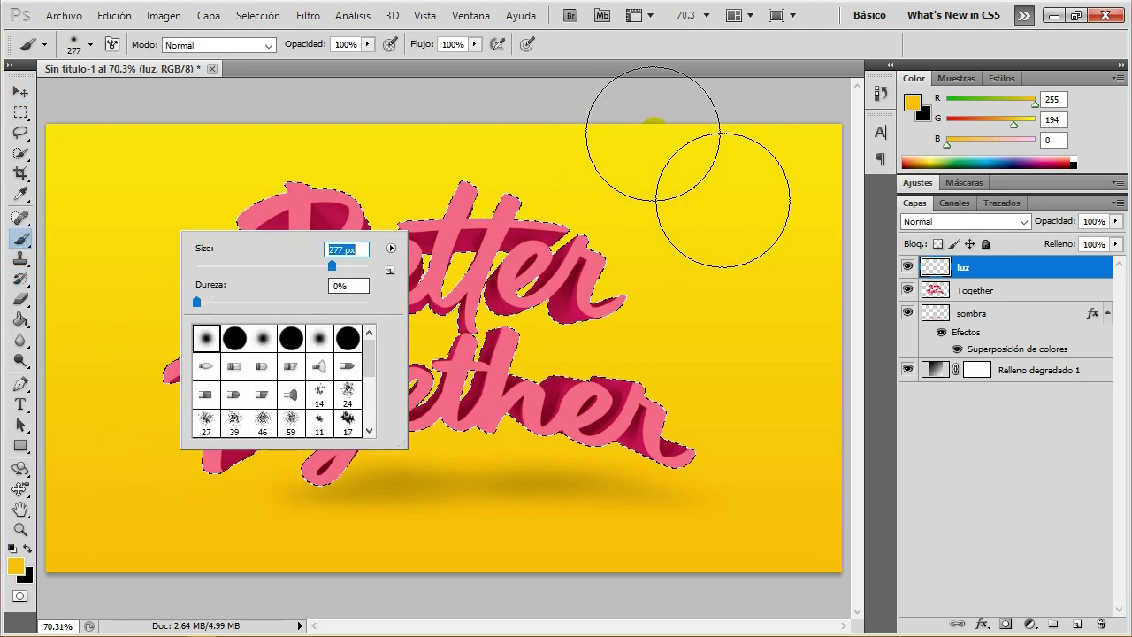
click(745, 48)
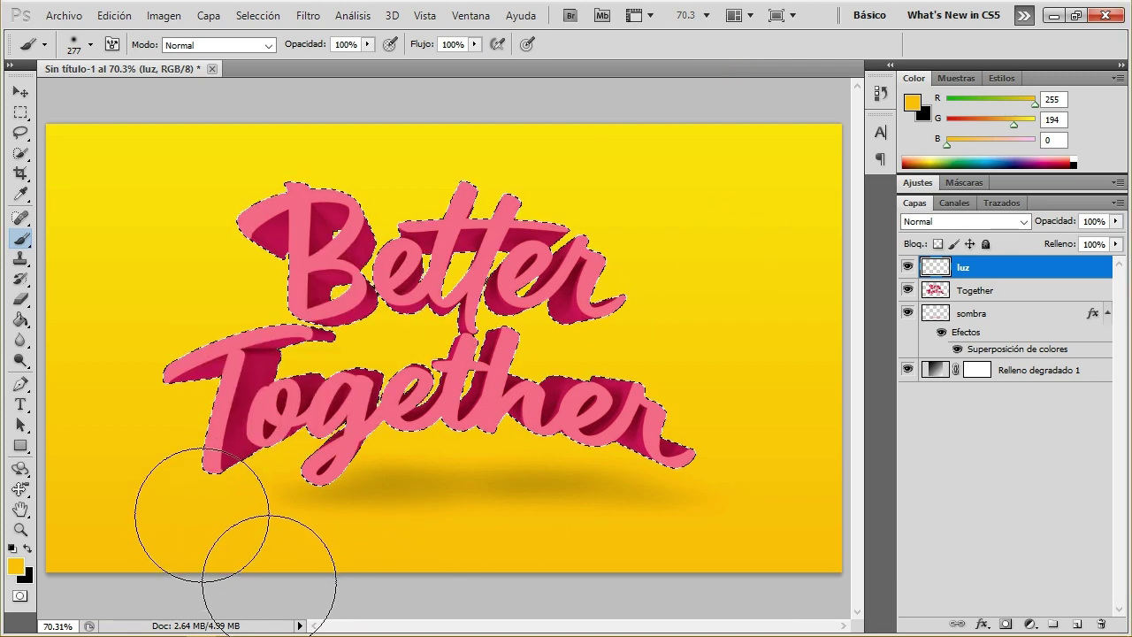
drag(197, 519, 408, 478)
key(ctrl+z)
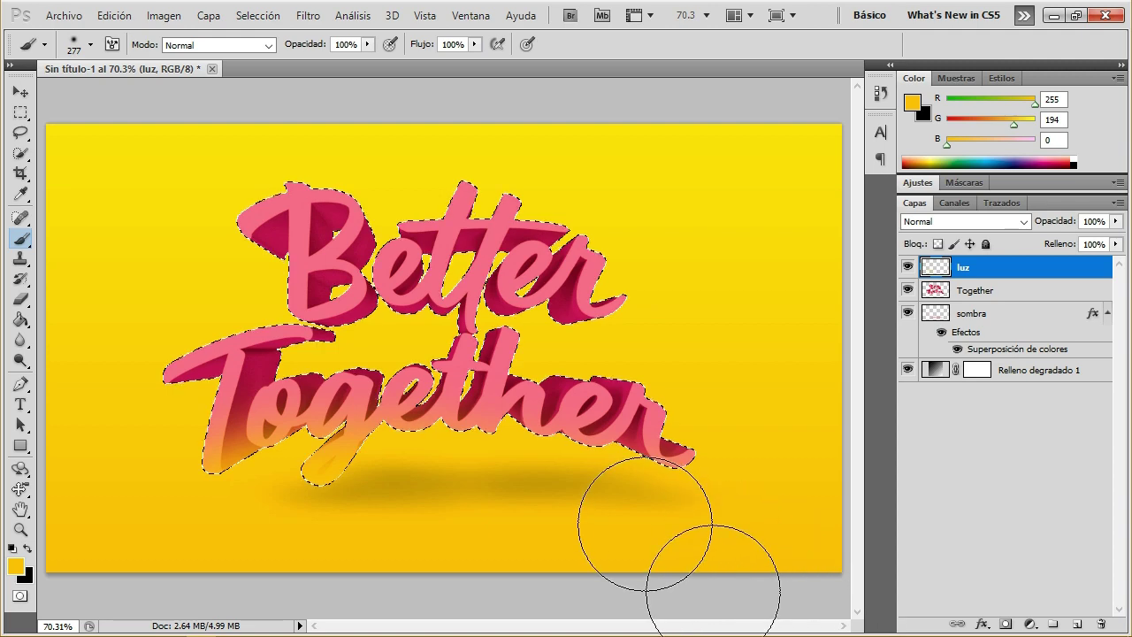
- Paint a soft yellow glow along the bottom of Together, then reduce the brush to 168 px
mouse_move(232, 482)
mouse_down()
mouse_move(354, 468)
mouse_move(708, 506)
mouse_move(681, 466)
mouse_up()
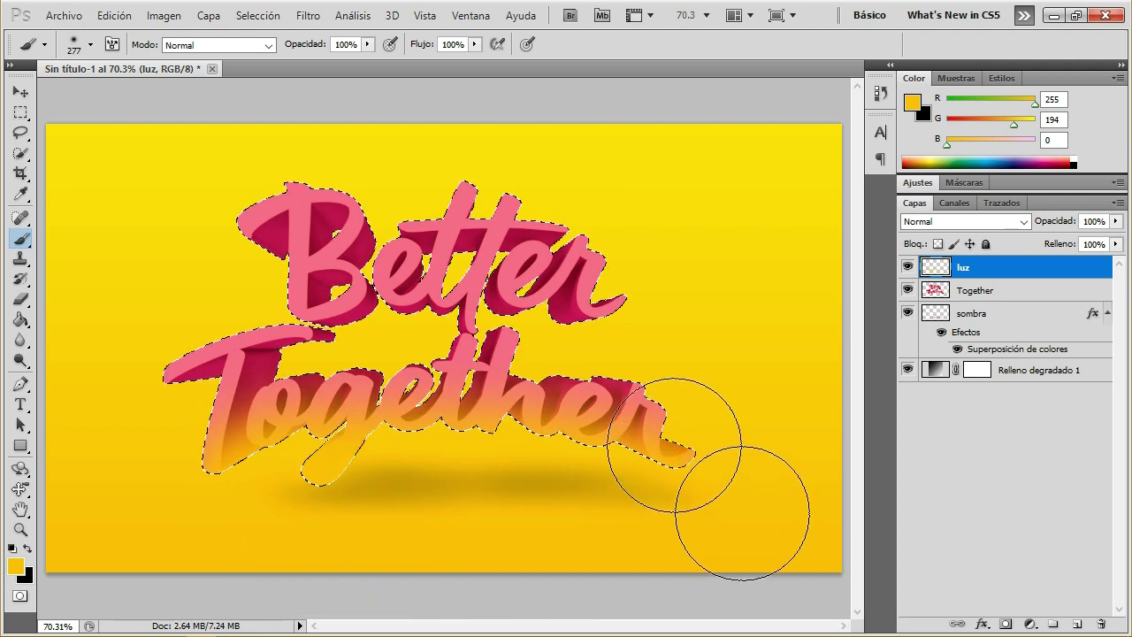
key(ctrl+z)
mouse_move(202, 543)
mouse_down()
mouse_move(472, 481)
mouse_move(622, 496)
mouse_move(694, 525)
mouse_up()
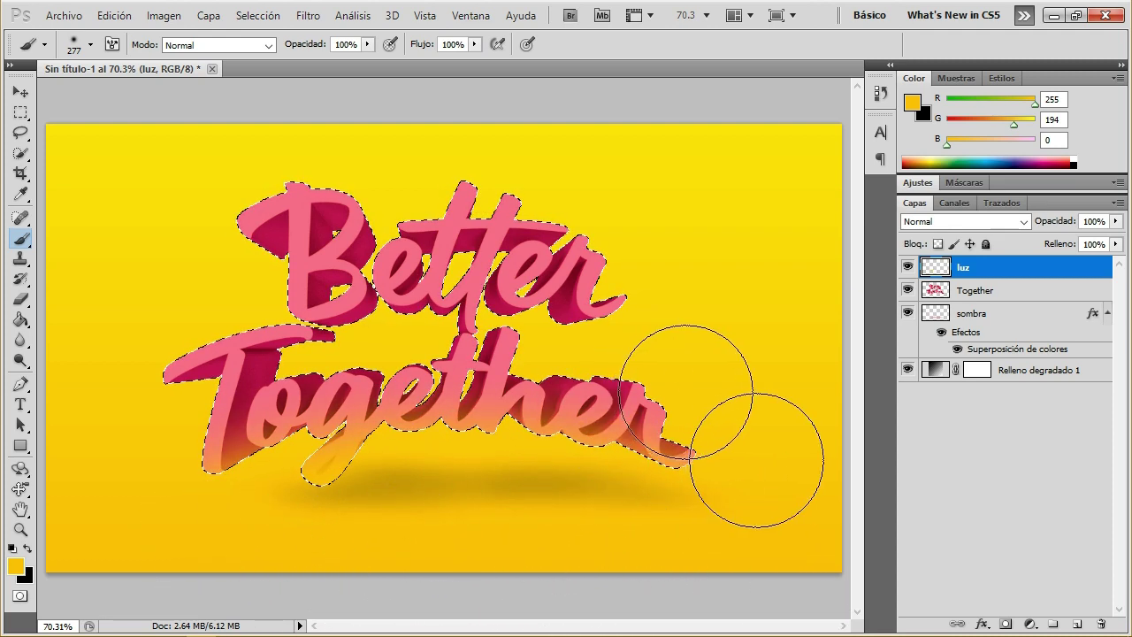
right_click(721, 247)
drag(879, 281, 858, 281)
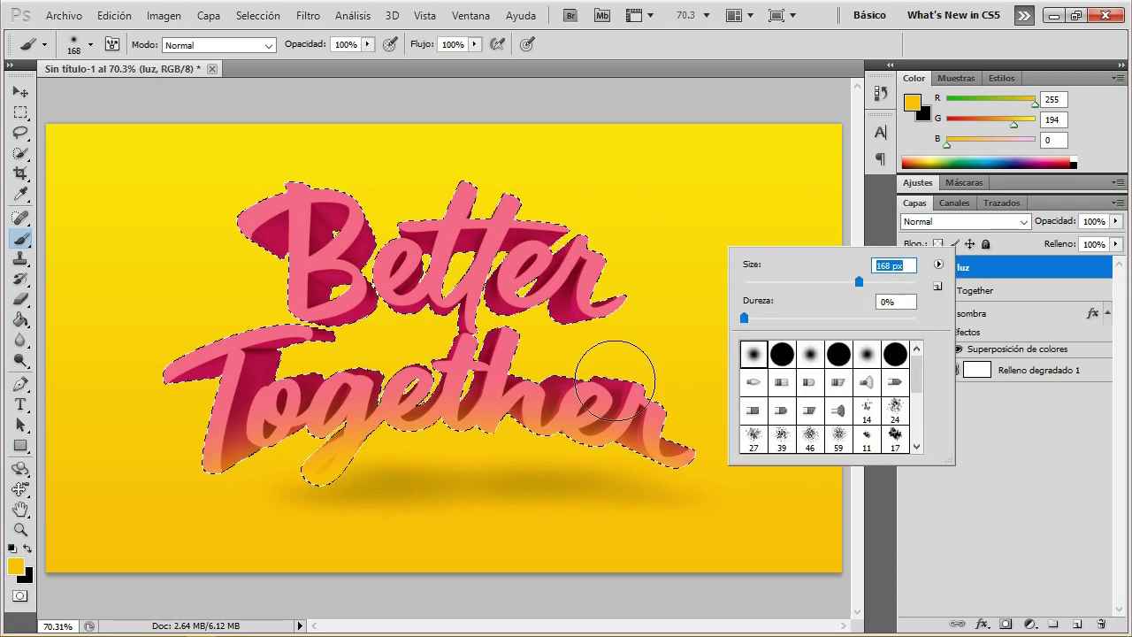
key(Return)
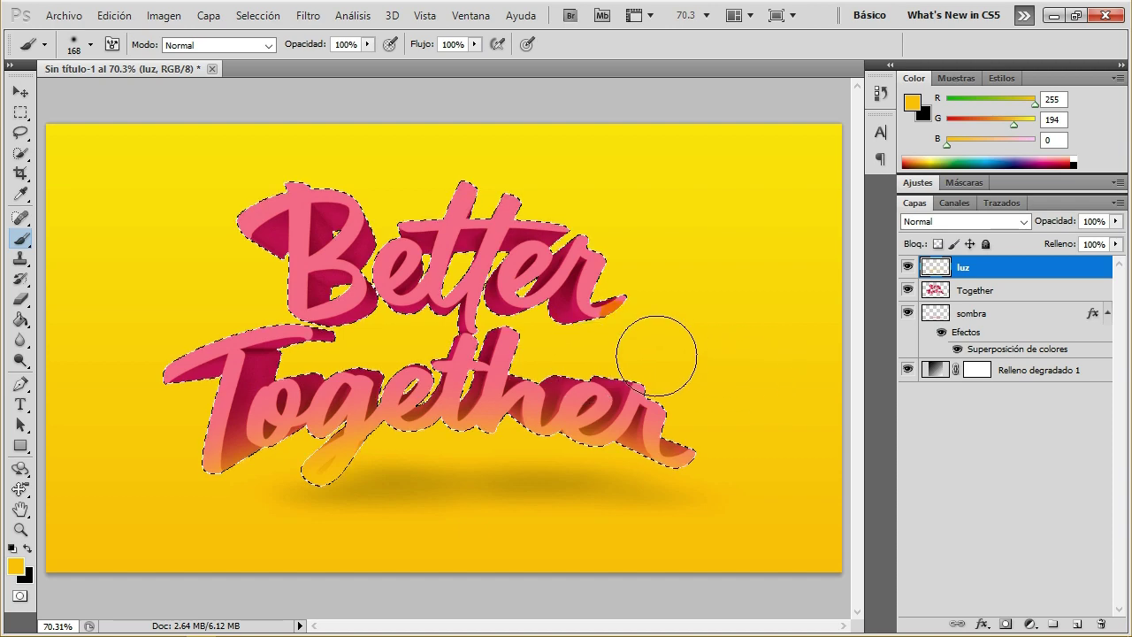
- Lower the luz layer to 48% opacity and try the Superponer and Trama blend modes
key(alt)
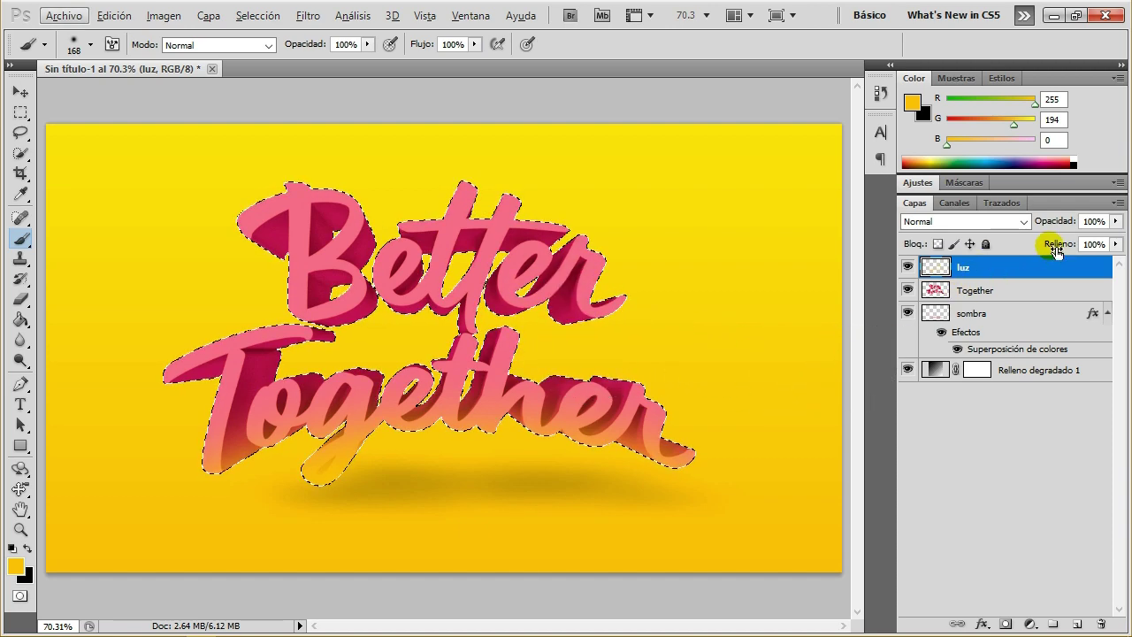
drag(1116, 221, 1071, 244)
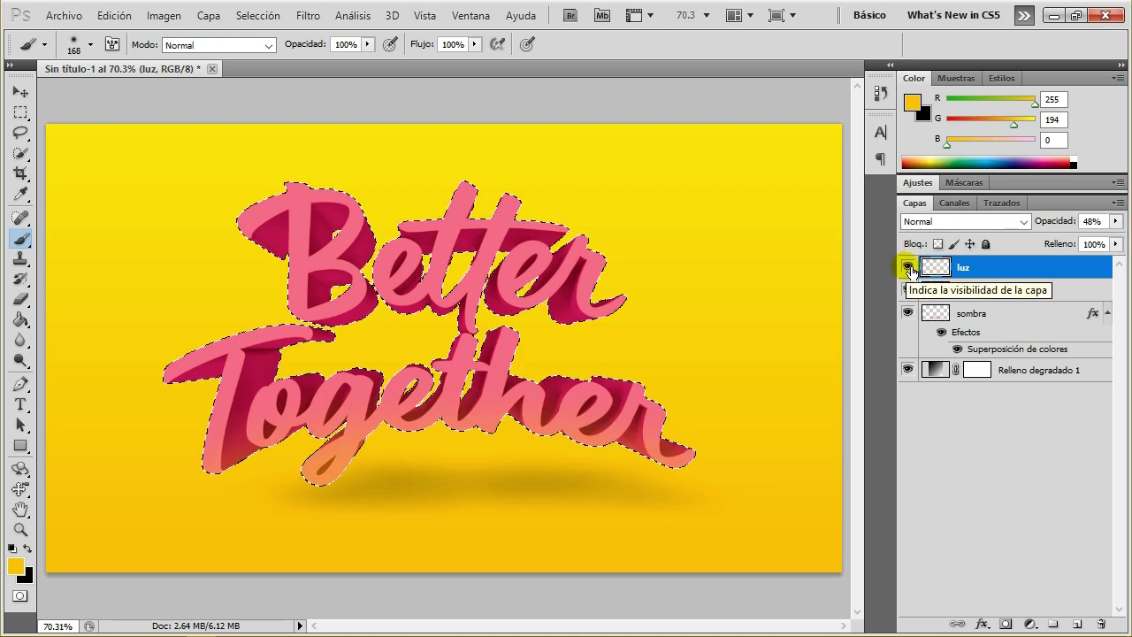
click(947, 221)
click(976, 228)
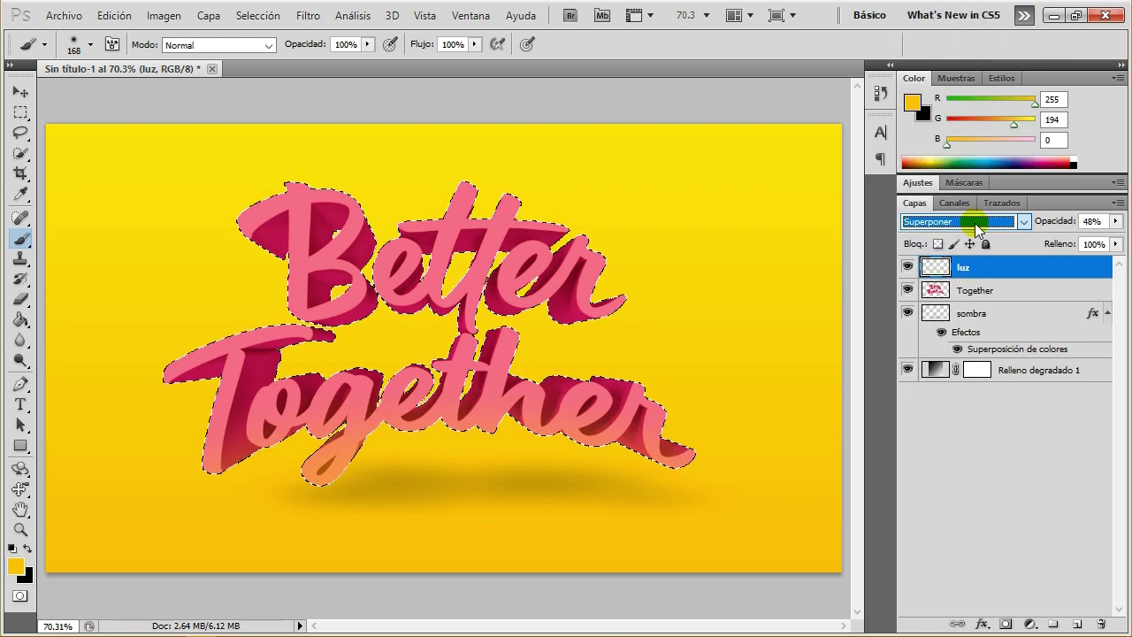
click(985, 225)
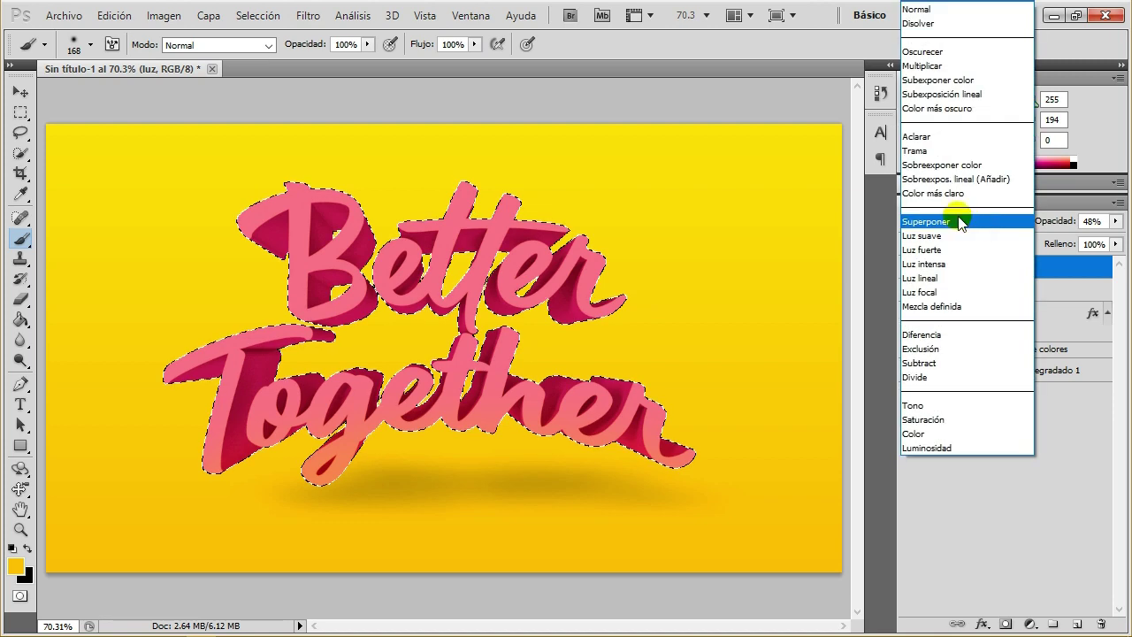
click(943, 148)
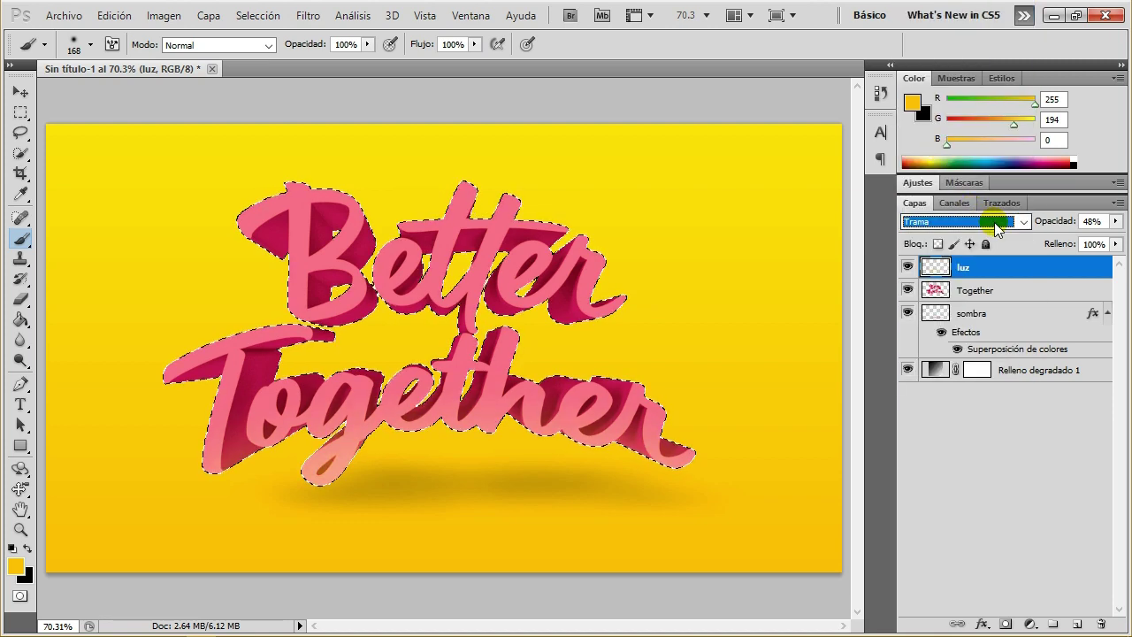
- Return luz to Normal blending, compare it on and off, and deselect the lettering
click(947, 221)
click(917, 9)
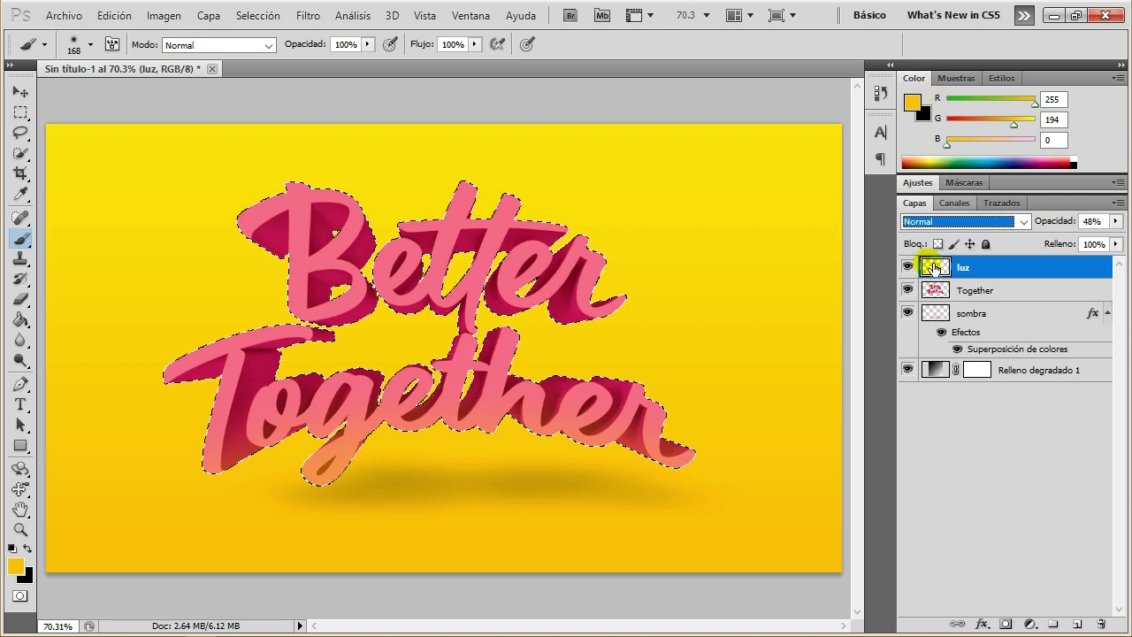
click(909, 267)
click(908, 267)
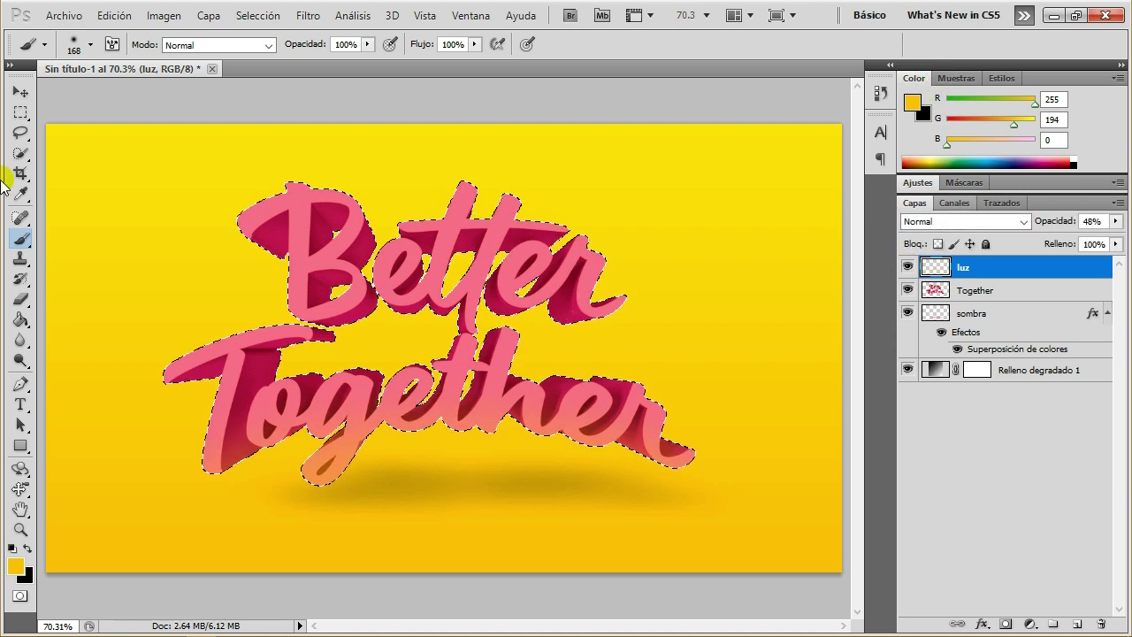
click(21, 112)
click(55, 140)
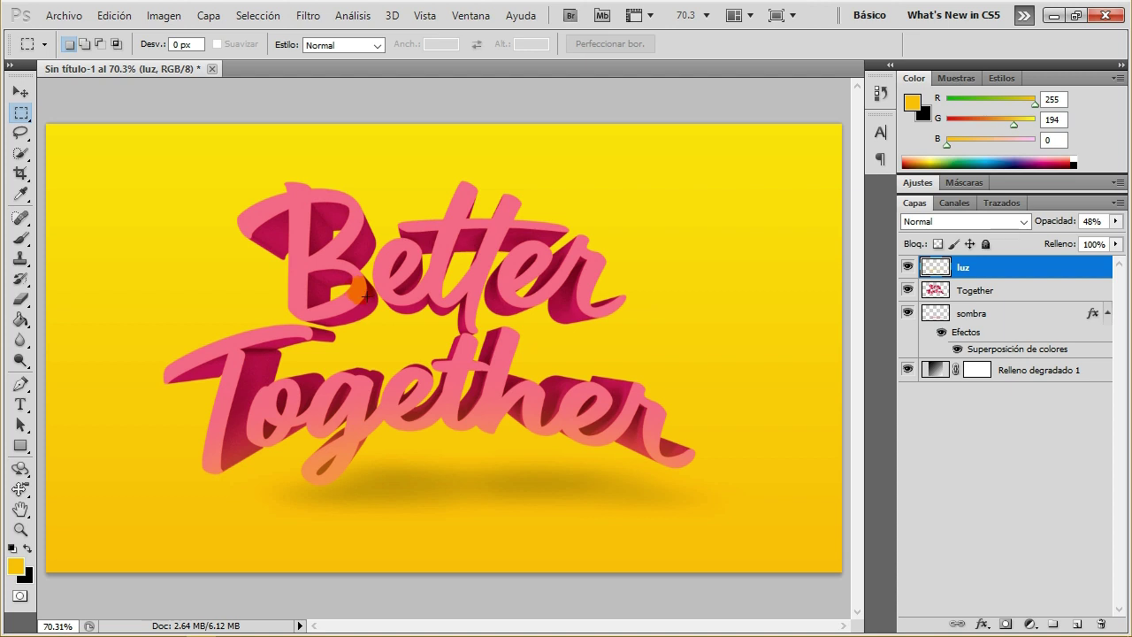
- Set the luz layer's blend mode to Multiplicar, comparing it with the layer hidden
click(1007, 226)
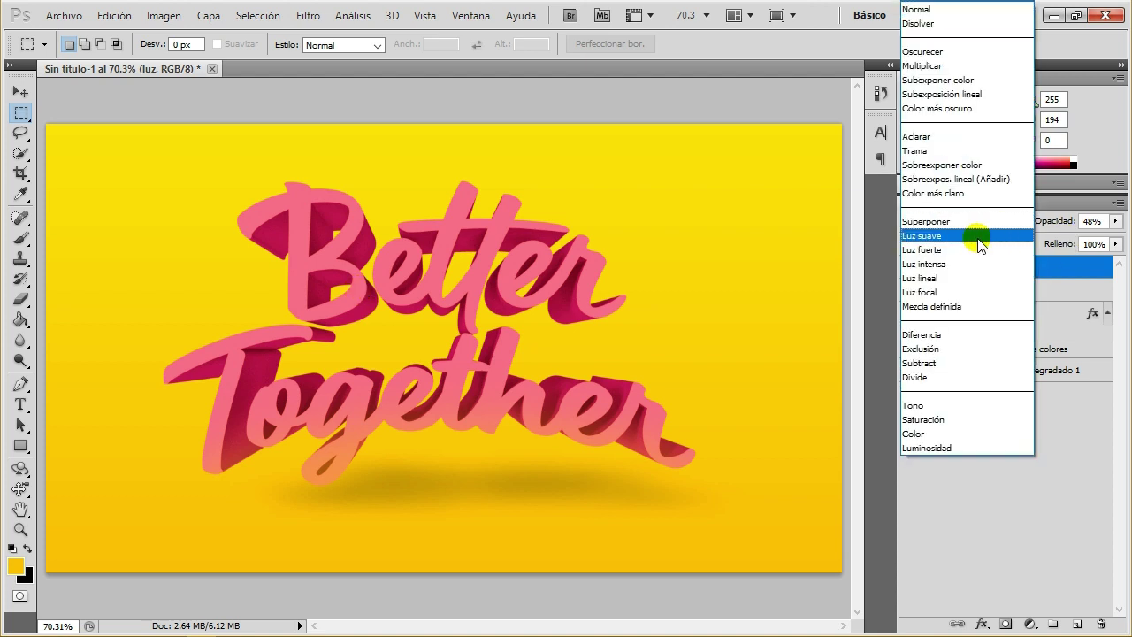
click(1004, 179)
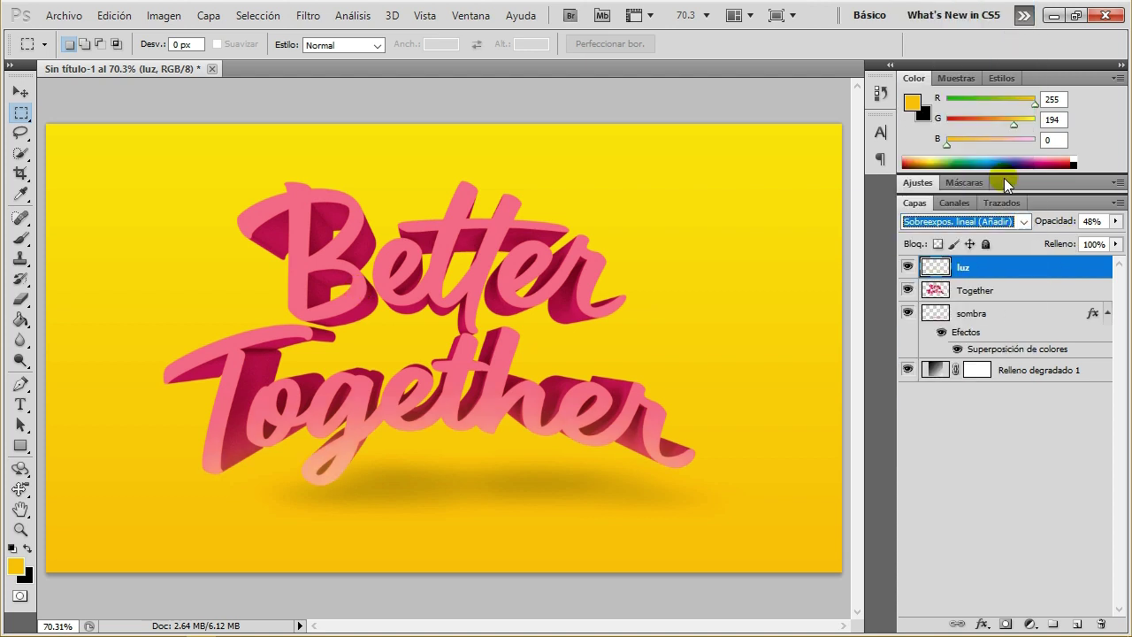
click(973, 221)
click(913, 66)
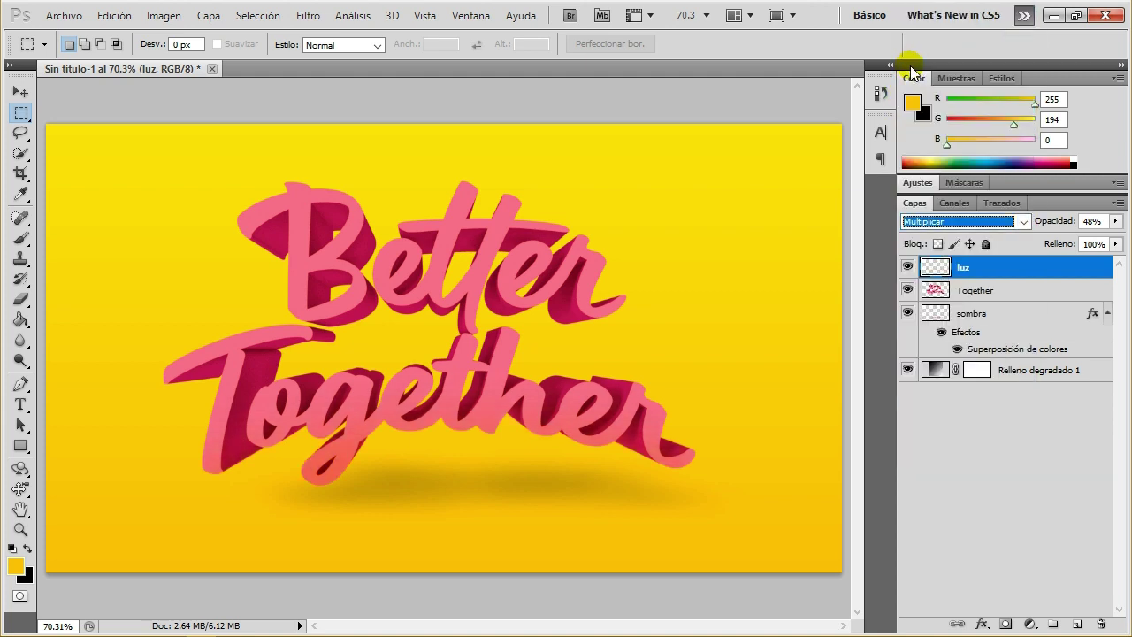
click(908, 267)
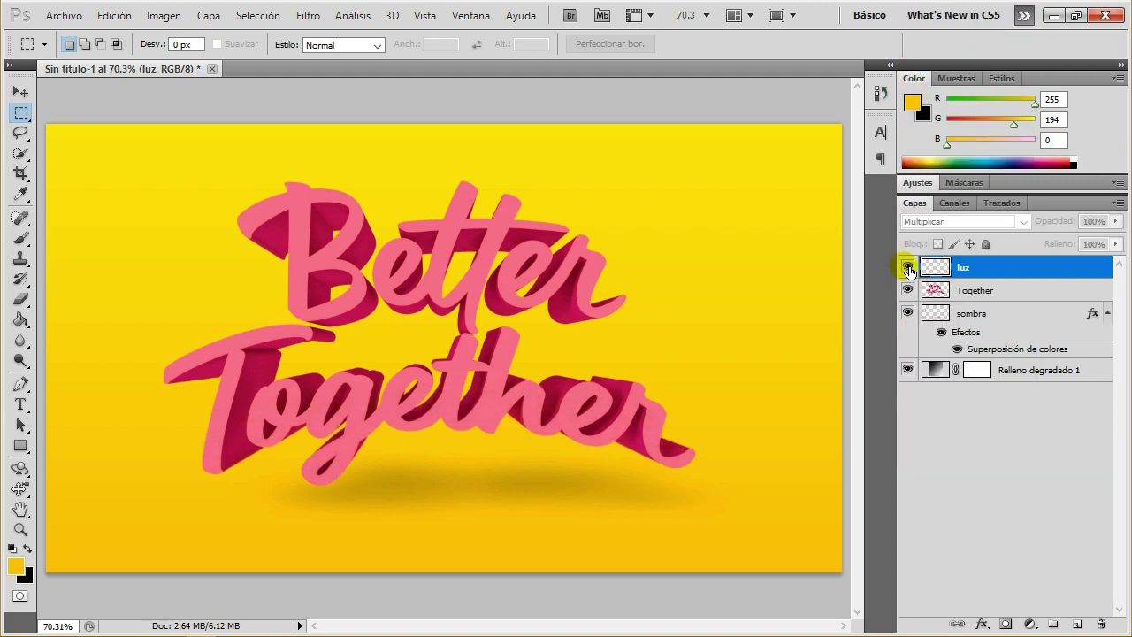
click(908, 267)
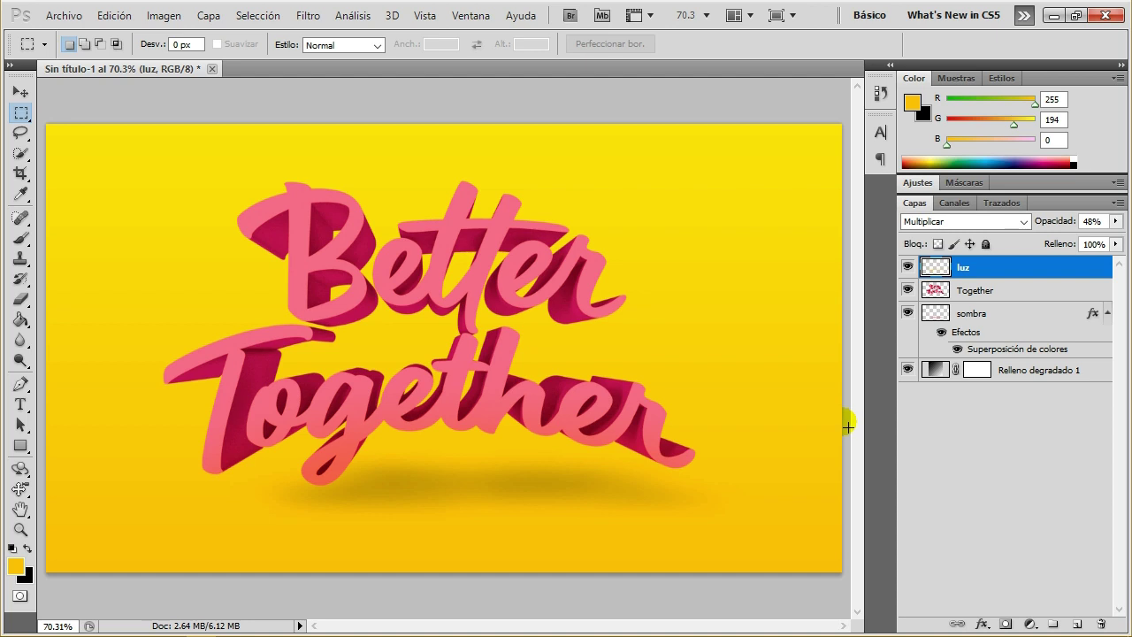
- Raise luz opacity to 70% and select the Together layer
click(1115, 221)
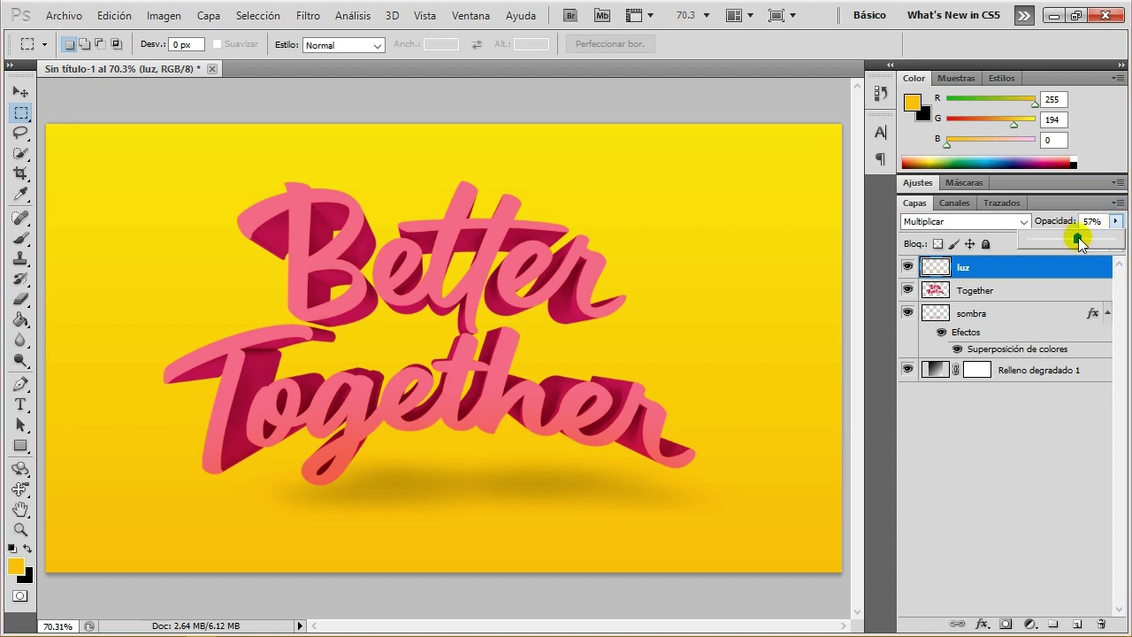
mouse_move(1079, 240)
mouse_down()
mouse_move(1106, 240)
mouse_move(1088, 241)
mouse_up()
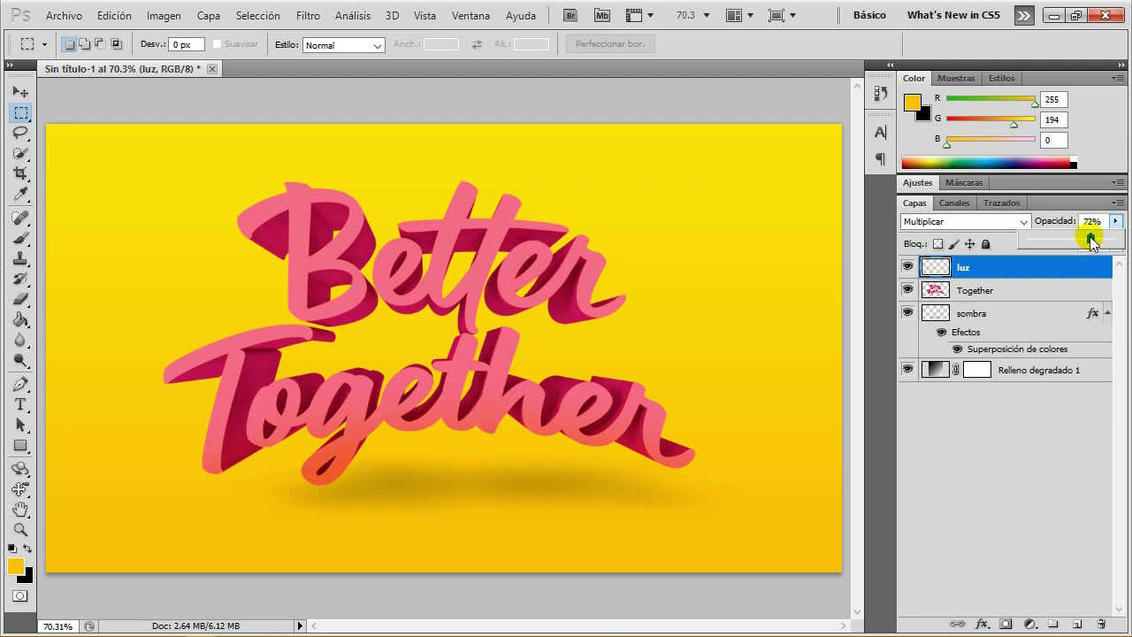
key(Return)
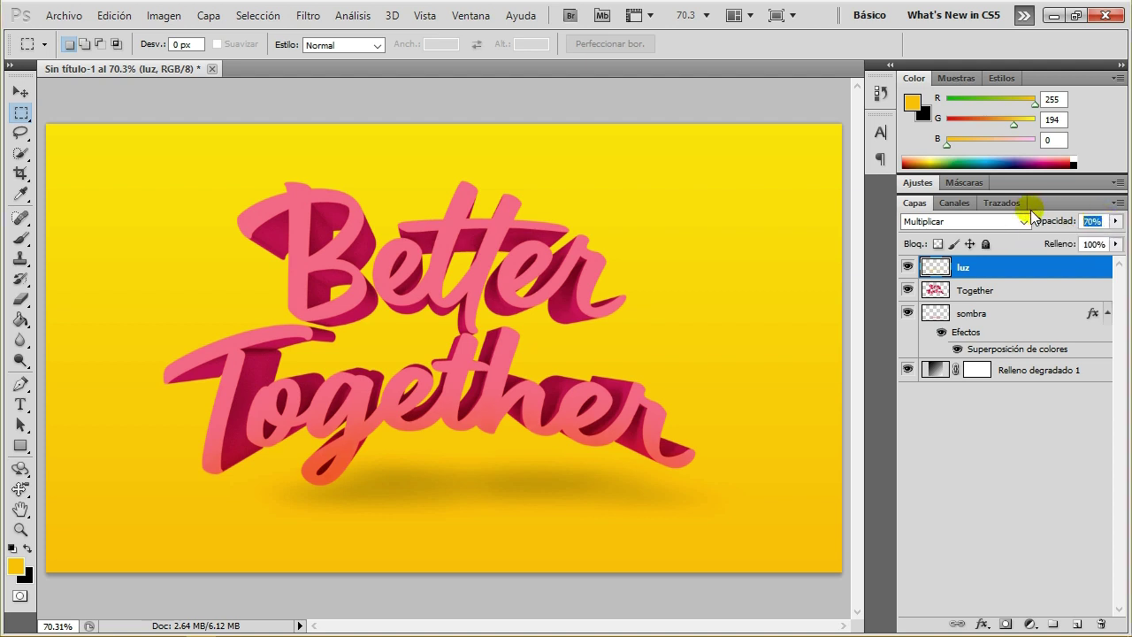
click(1042, 295)
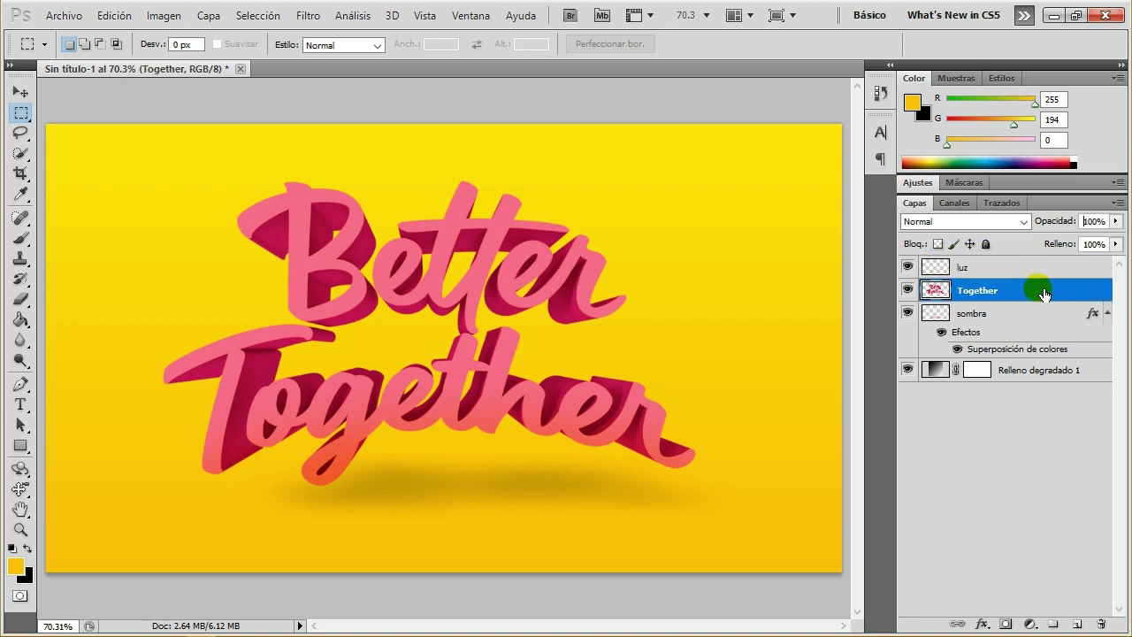
click(1108, 312)
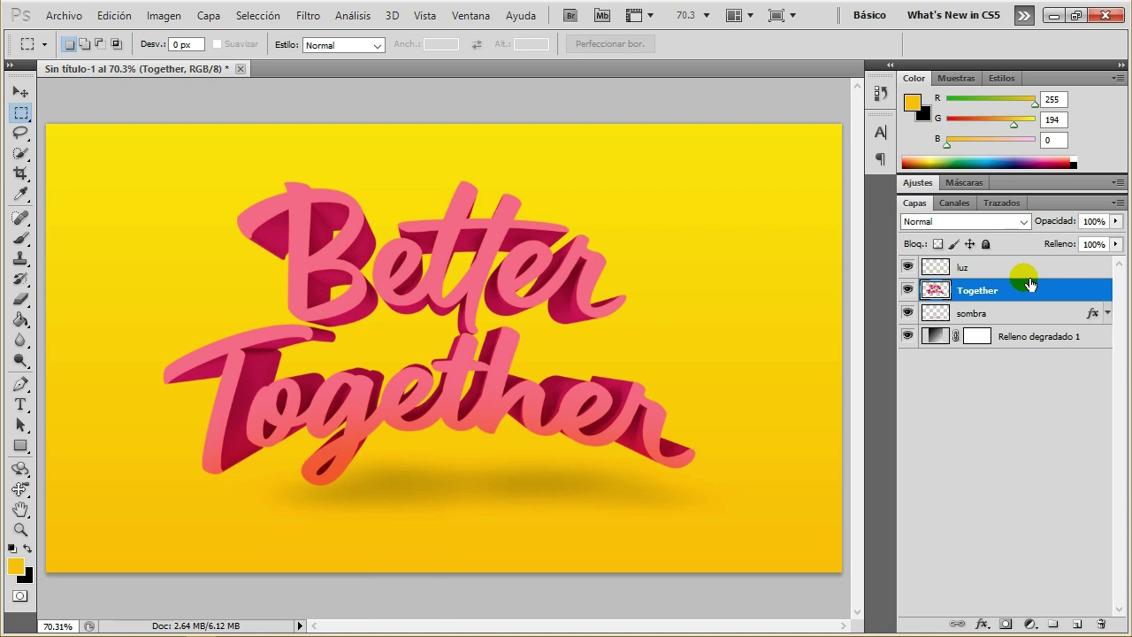
- Change the Relleno degradado 1 gradient's left colour stop to pale yellow #f5e457
click(947, 337)
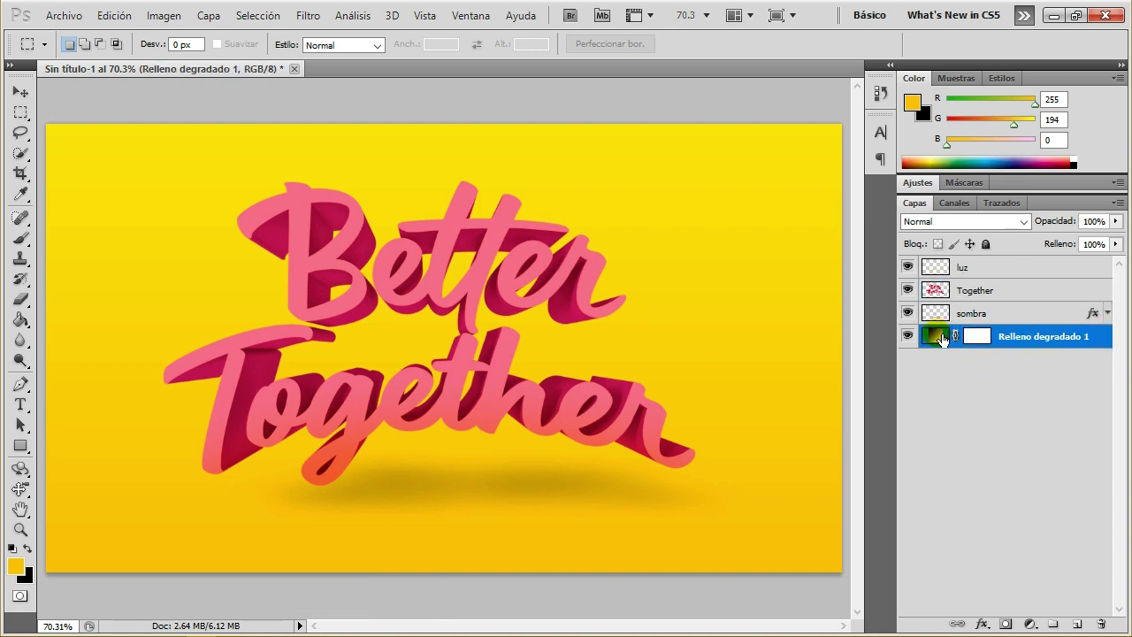
double_click(942, 337)
click(752, 192)
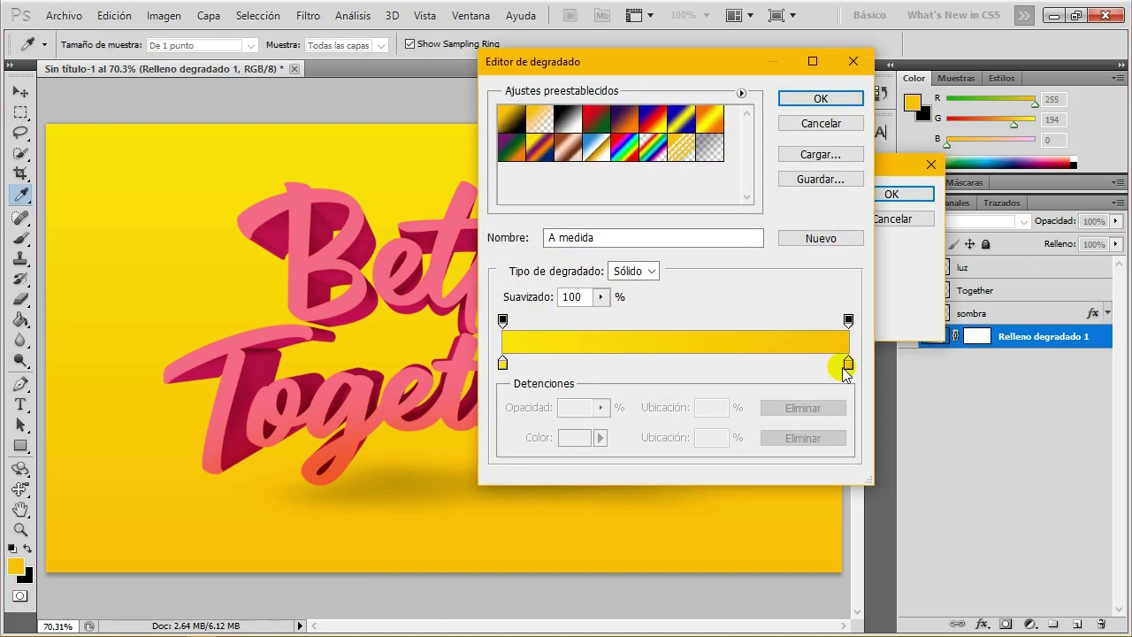
click(503, 363)
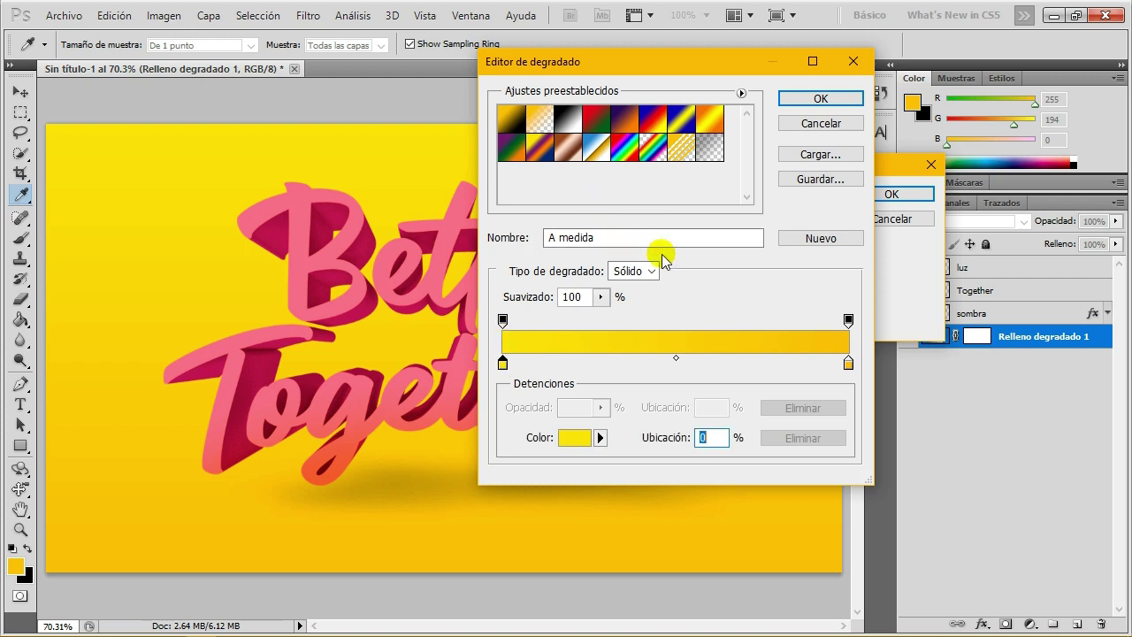
double_click(503, 362)
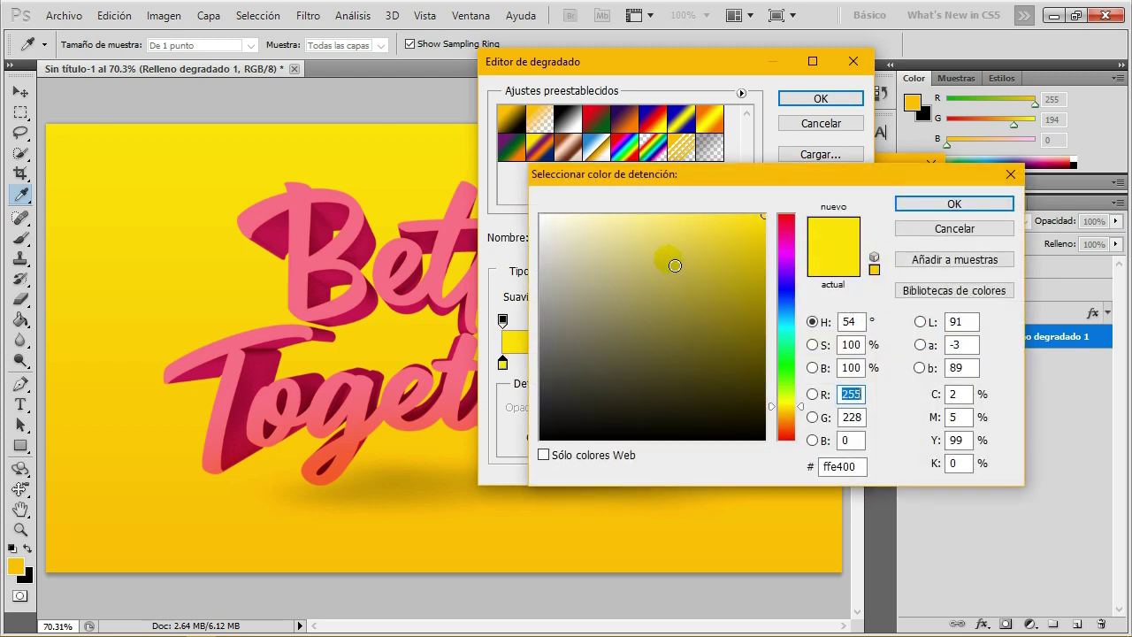
click(686, 225)
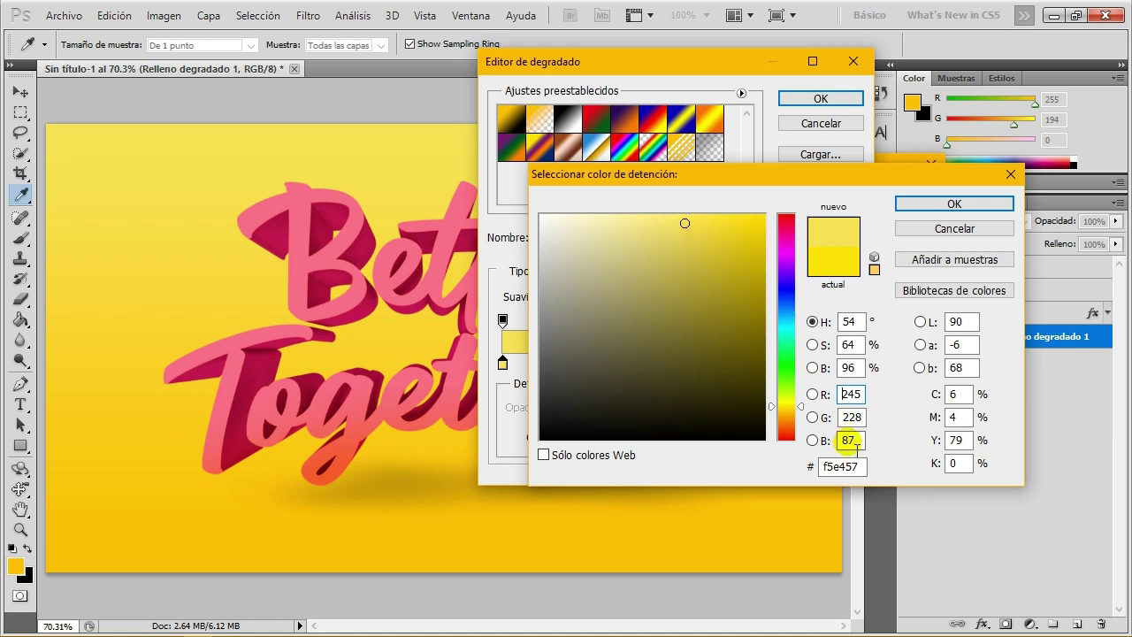
drag(862, 467, 821, 466)
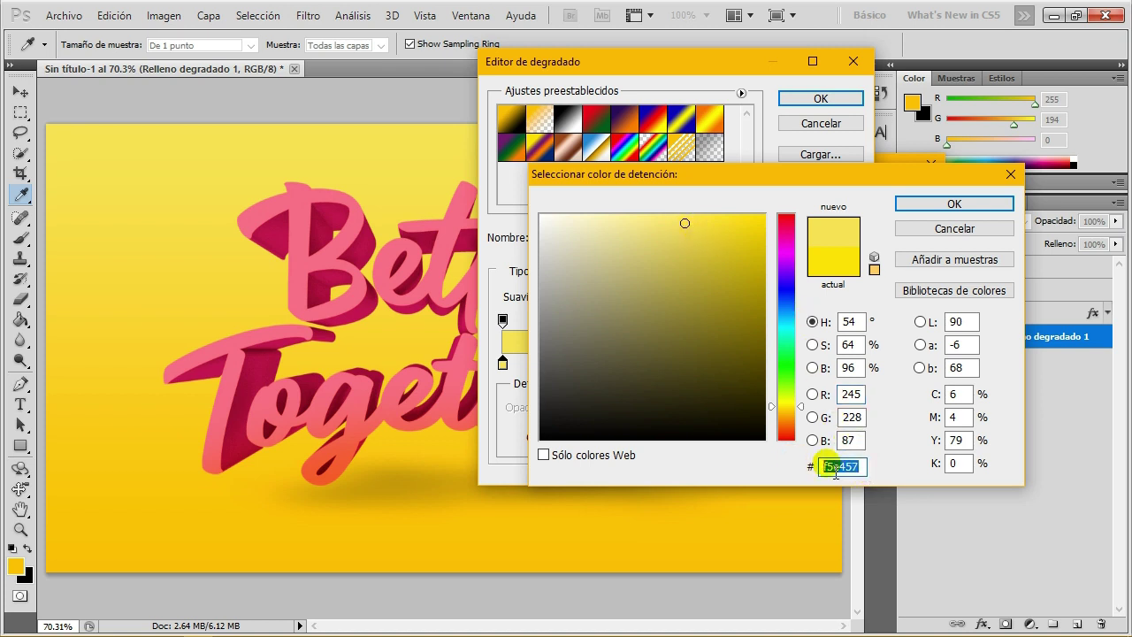
click(937, 205)
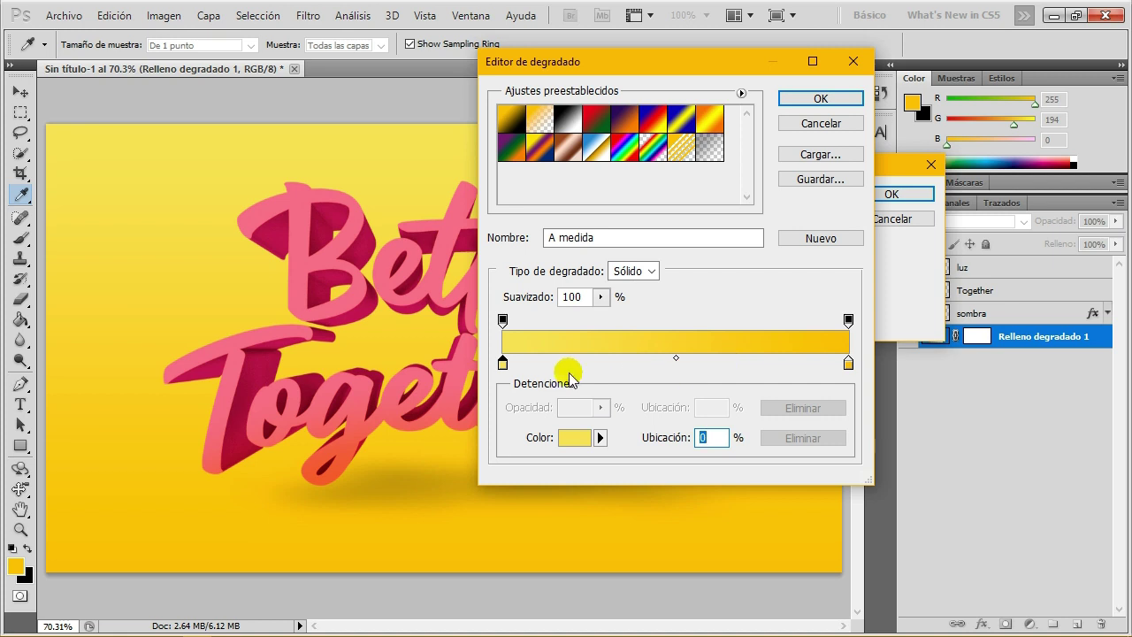
- Move the pale yellow stop to 32% and apply the updated gradient fill
drag(502, 363, 615, 372)
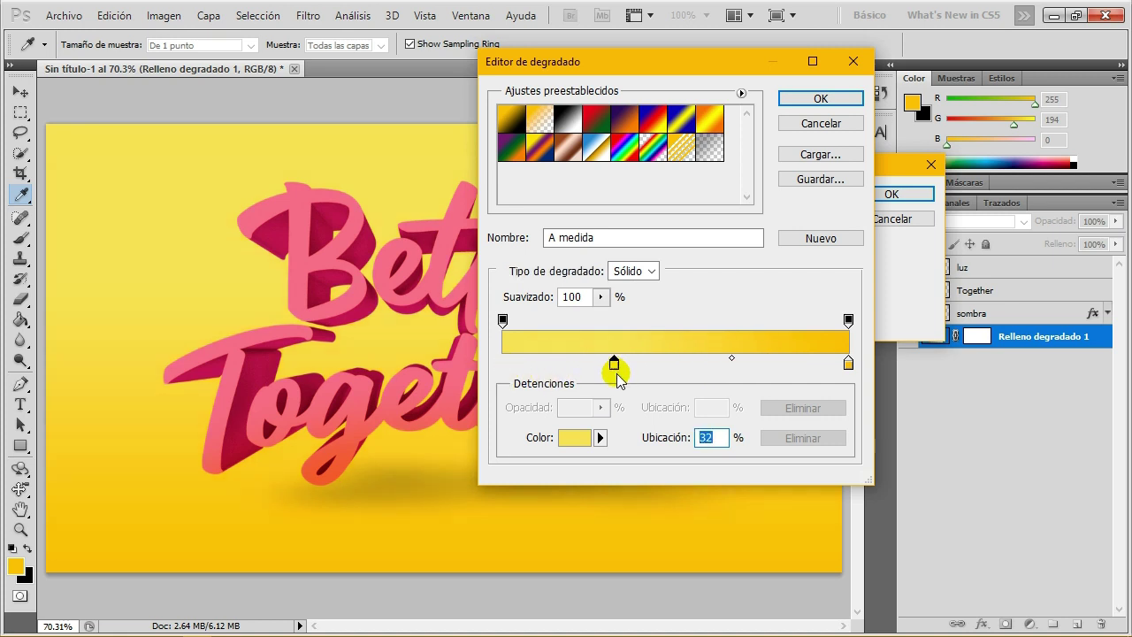
click(848, 362)
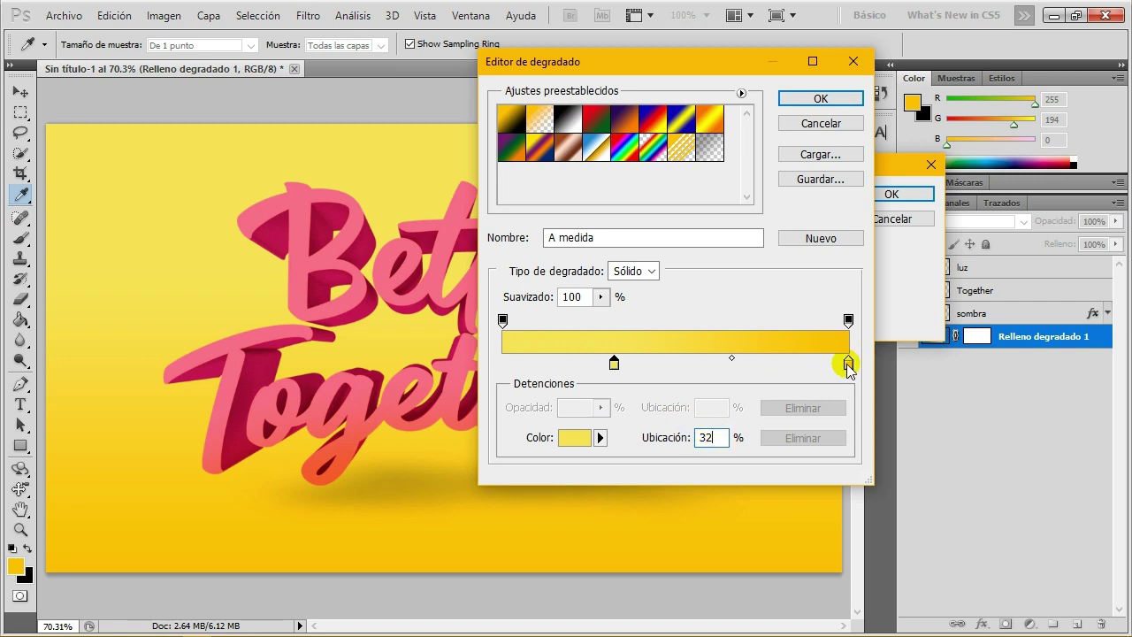
click(819, 98)
click(892, 194)
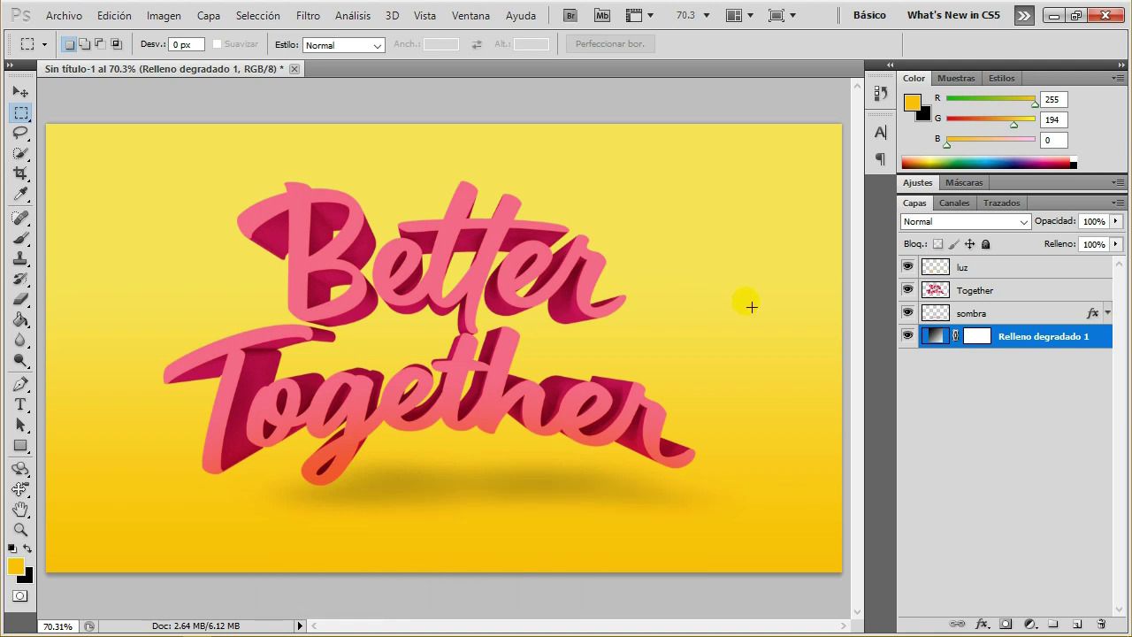
- Group the sombra, Together and luz layers into a group named 'texto'
click(1008, 316)
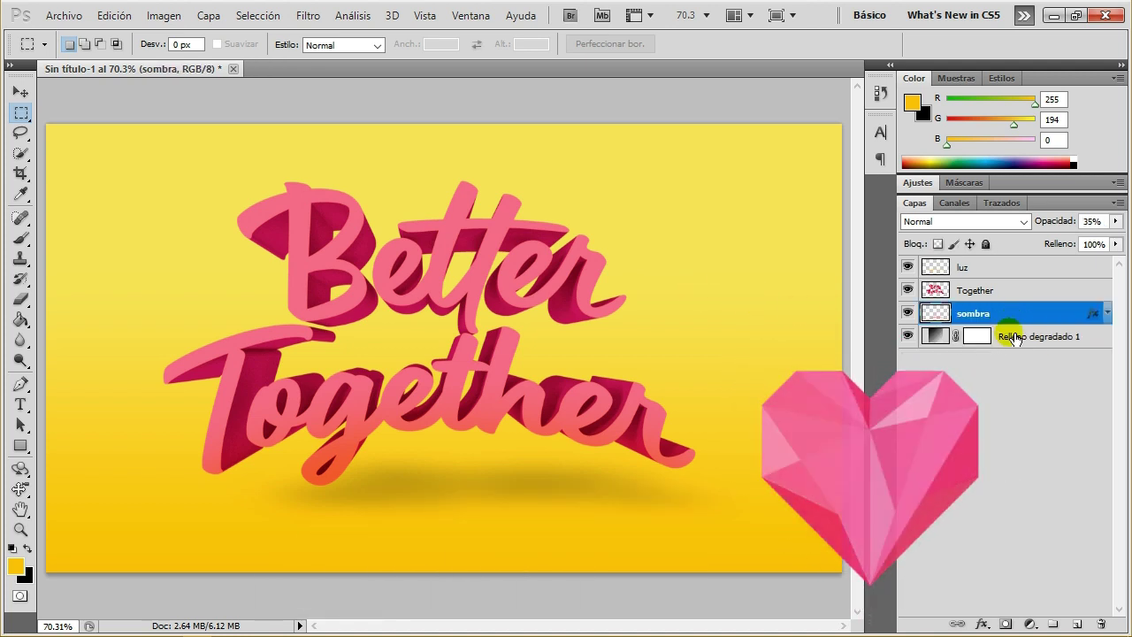
shift+click(1017, 267)
key(ctrl+g)
text(etxto)
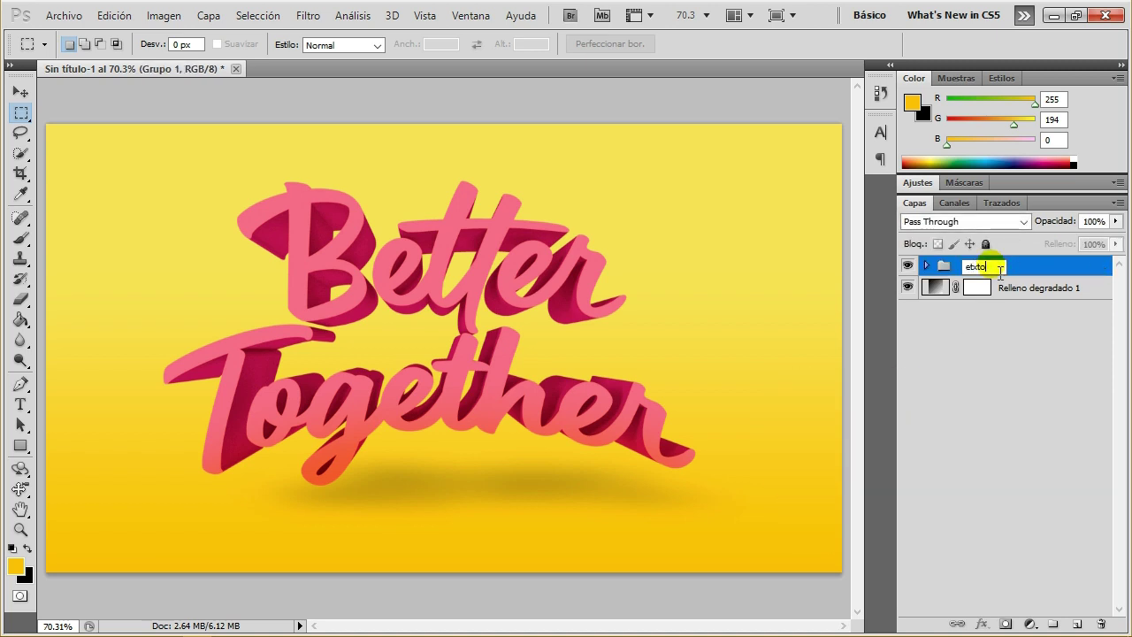
click(1028, 396)
double_click(977, 267)
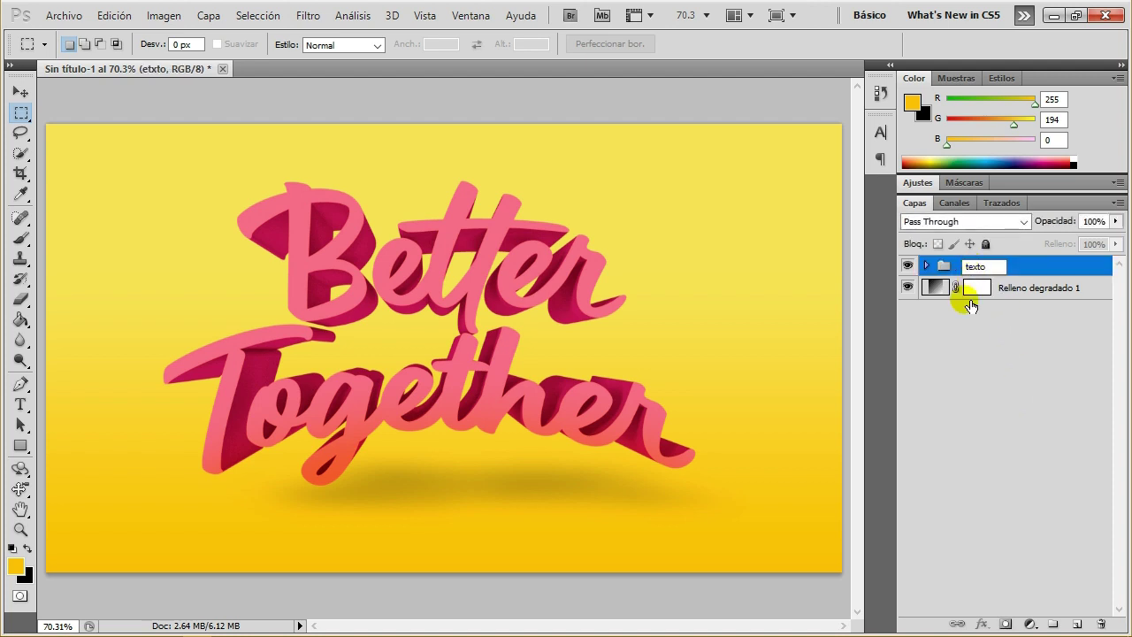
click(987, 399)
- Move the texto group slightly right and down on the canvas
click(20, 92)
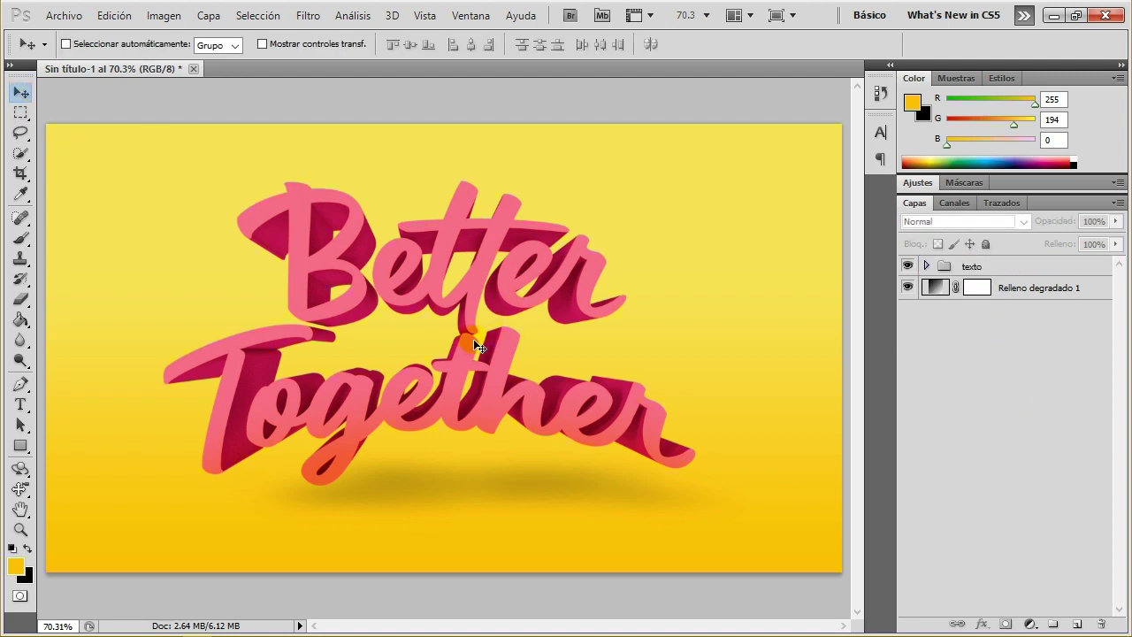
click(972, 267)
drag(503, 324, 516, 329)
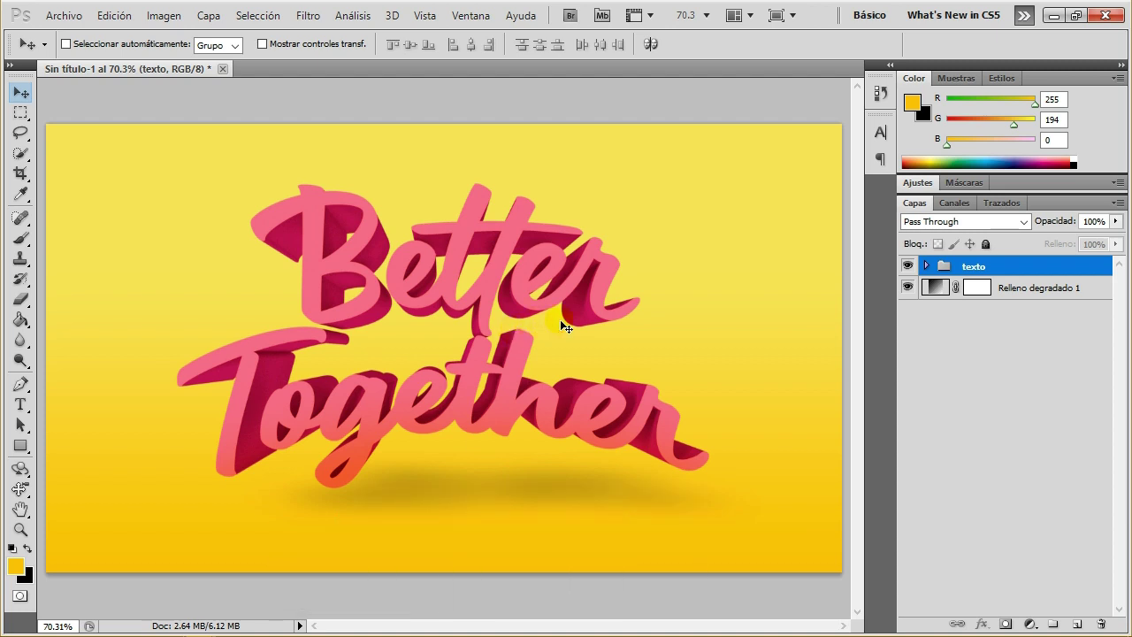
- Nudge the lettering two steps left, then view the artwork at Píxeles reales with panels hidden
key(Left)
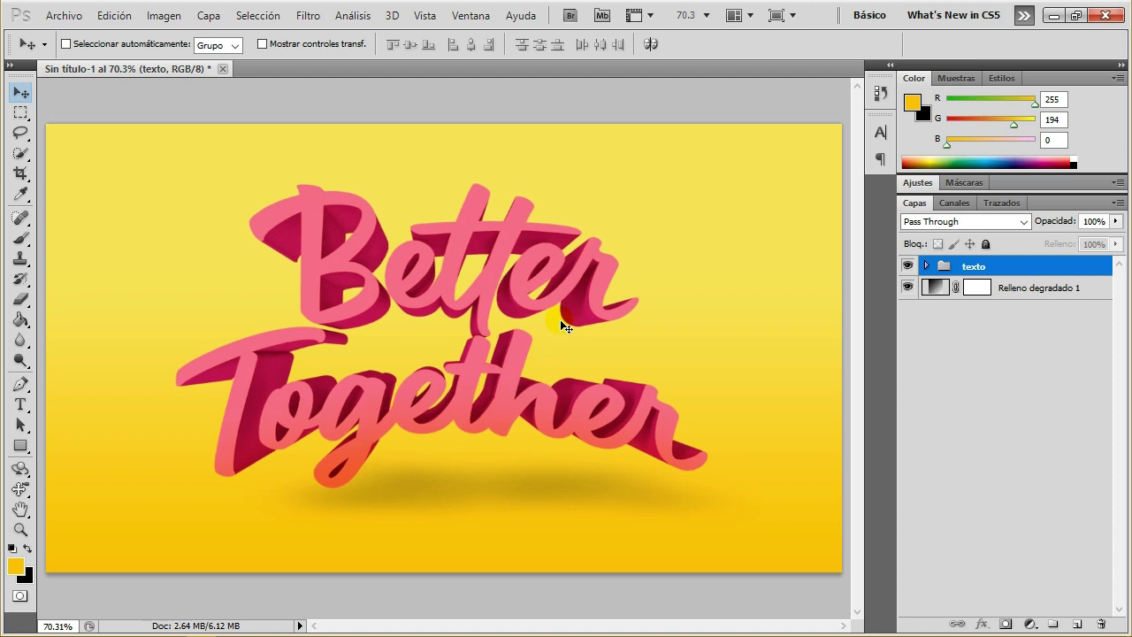
key(Left)
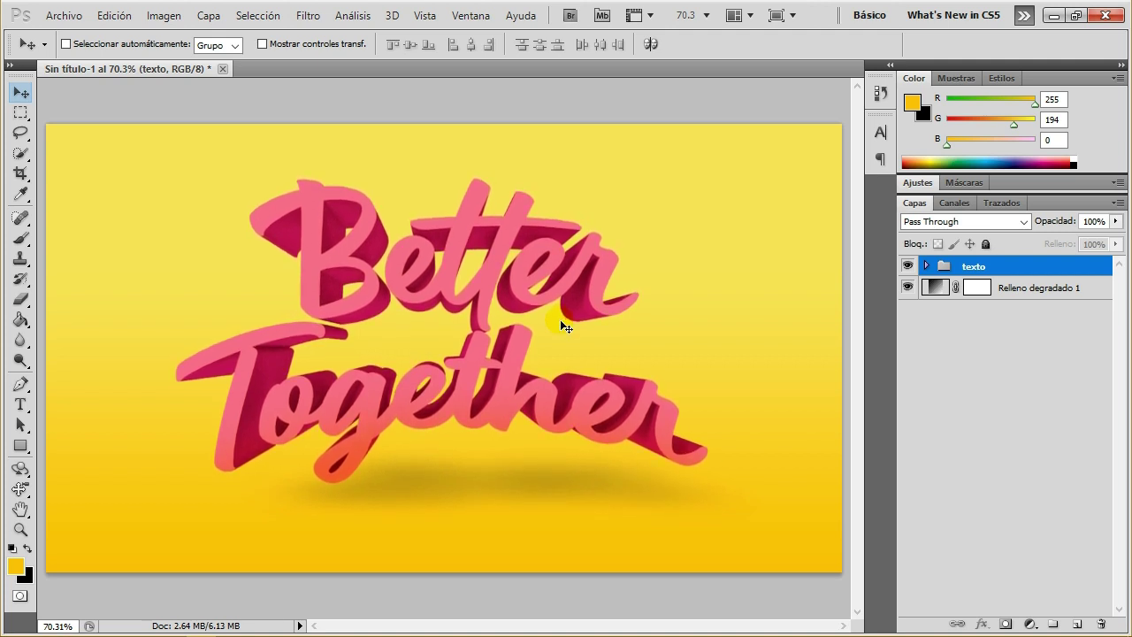
click(26, 533)
click(423, 42)
key(Tab)
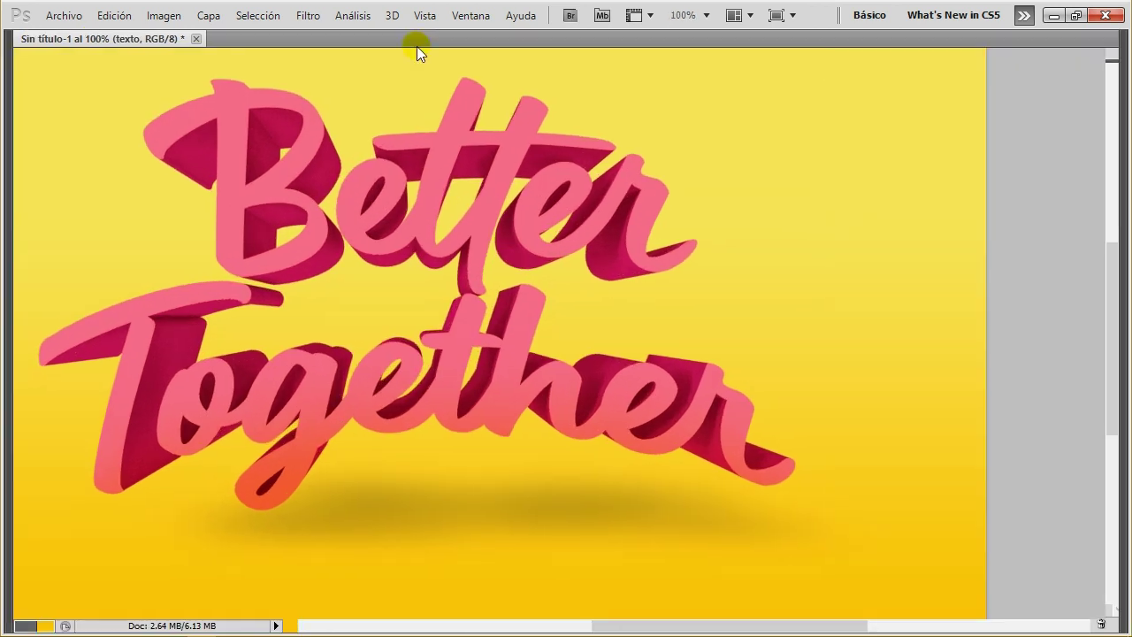
scroll(632, 200, up, 2)
scroll(633, 200, left, 3)
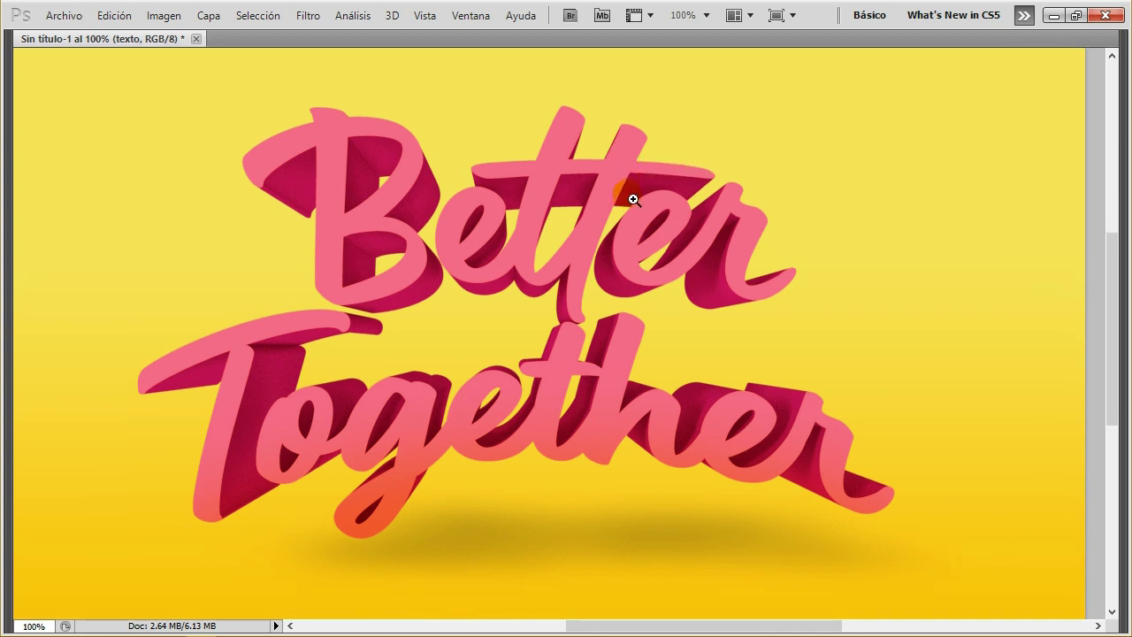